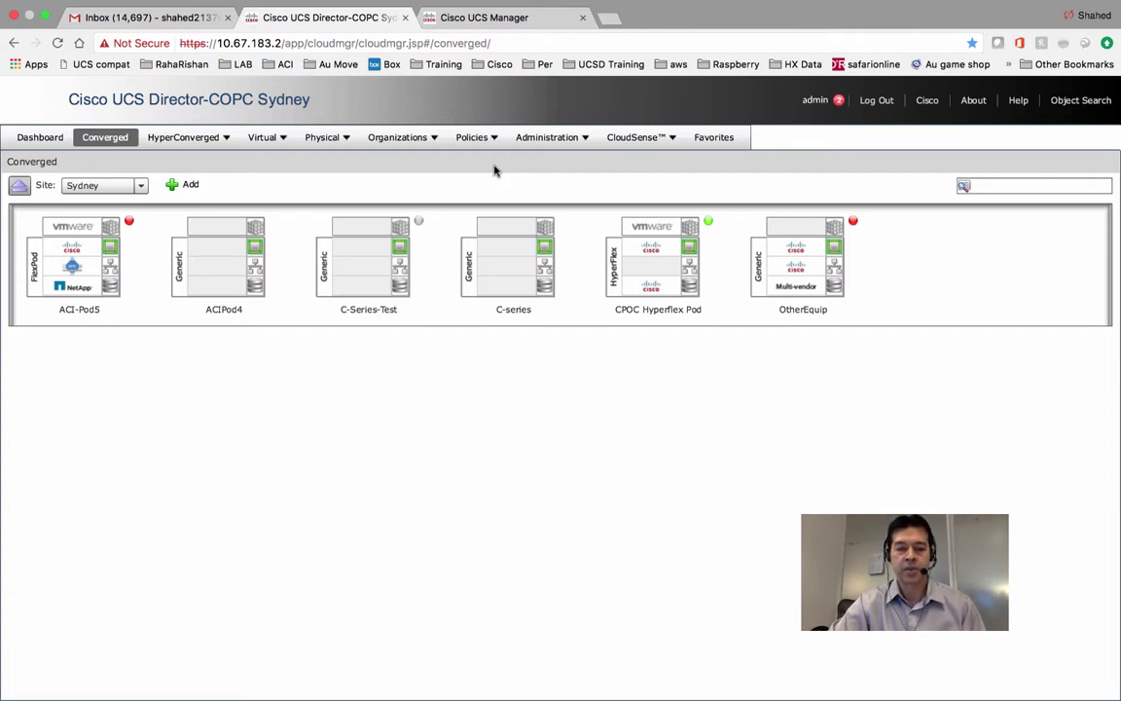
# Go to Policies > Virtual/Hypervisor Policies > Network and select the Vlan1830 network policy.
pyautogui.click(575, 143)
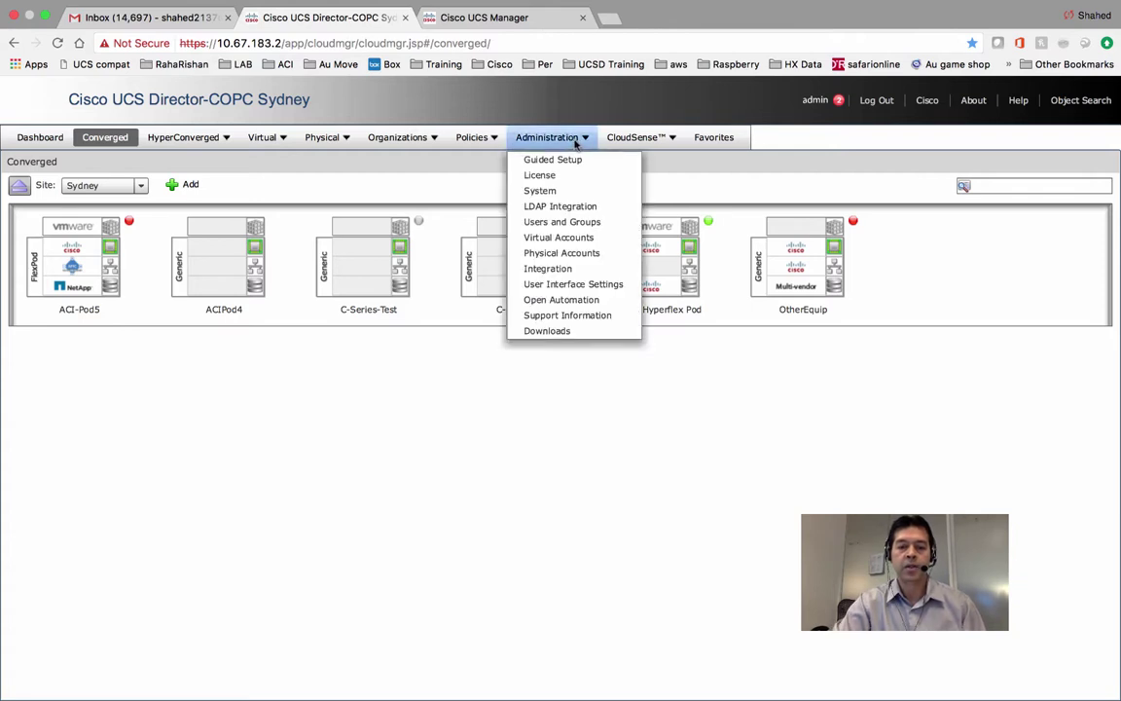
pyautogui.click(496, 138)
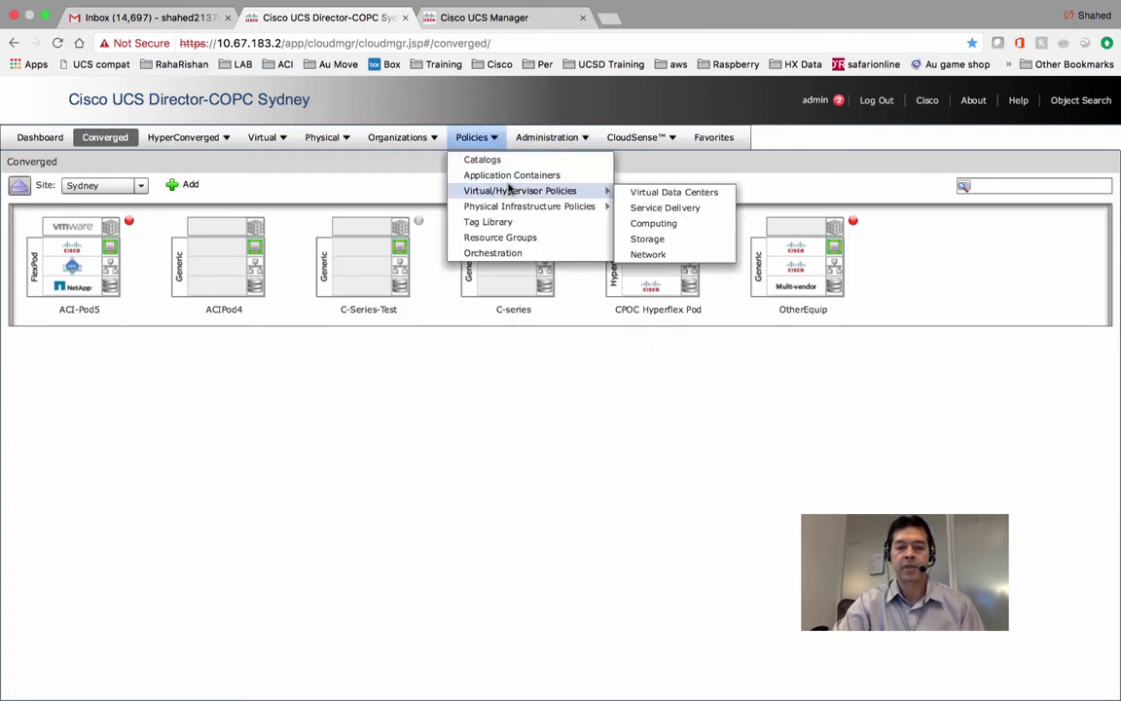
pyautogui.moveTo(583, 192)
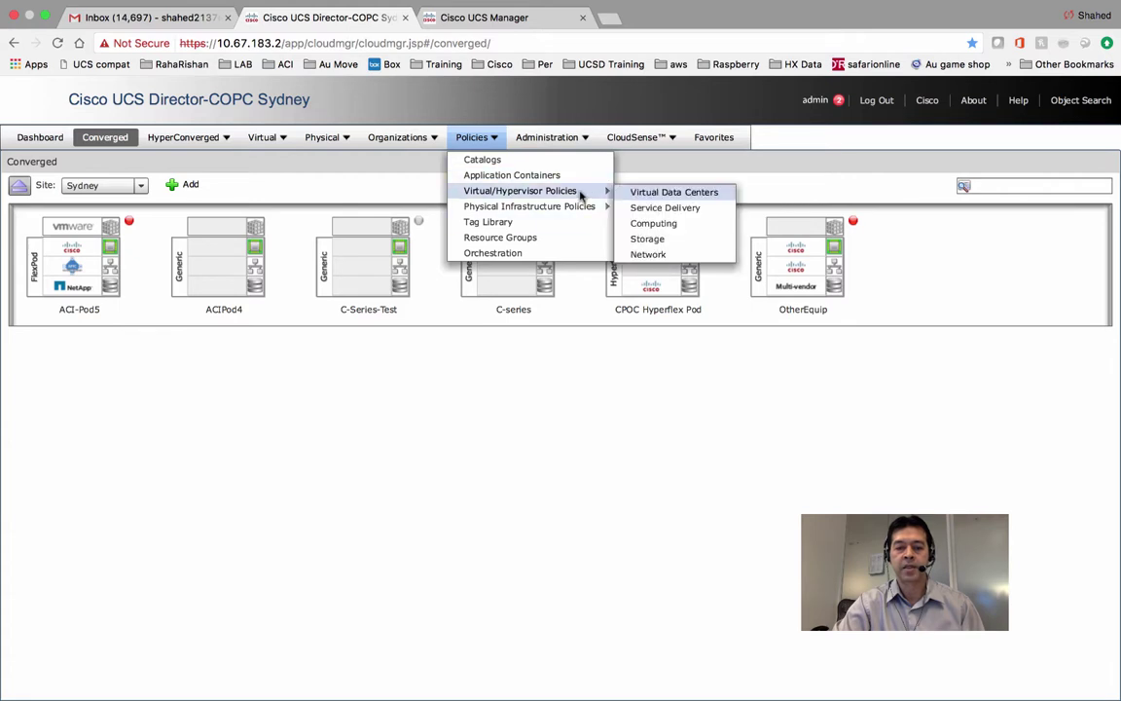
pyautogui.click(642, 251)
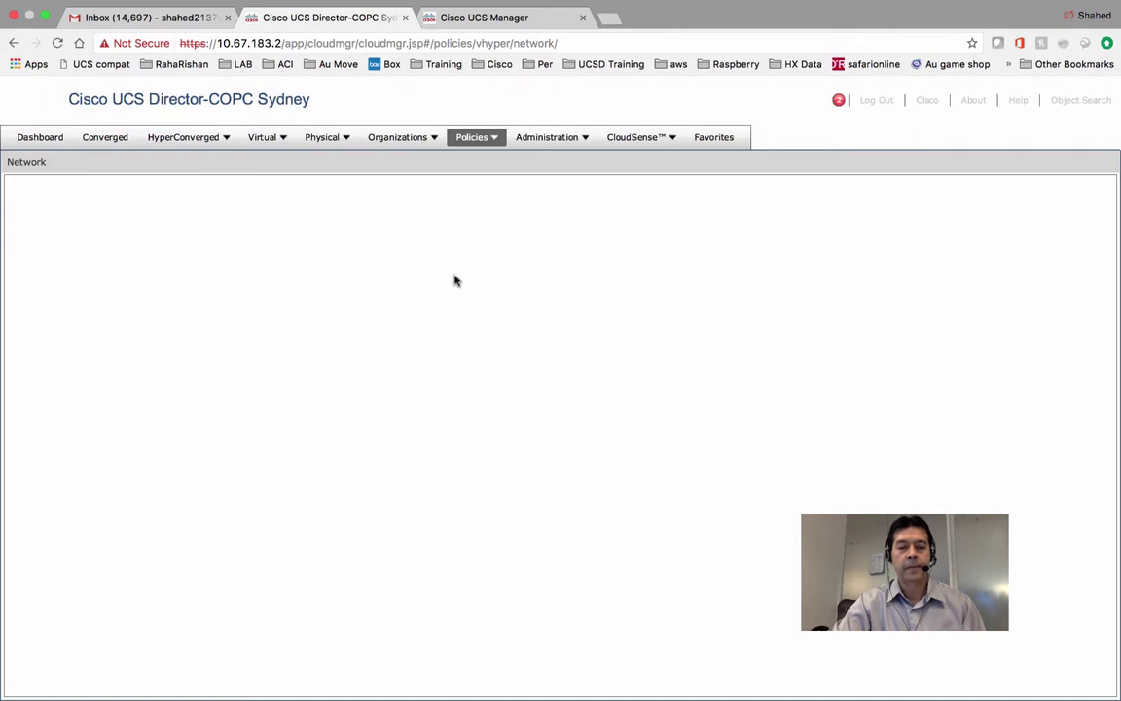
pyautogui.click(399, 300)
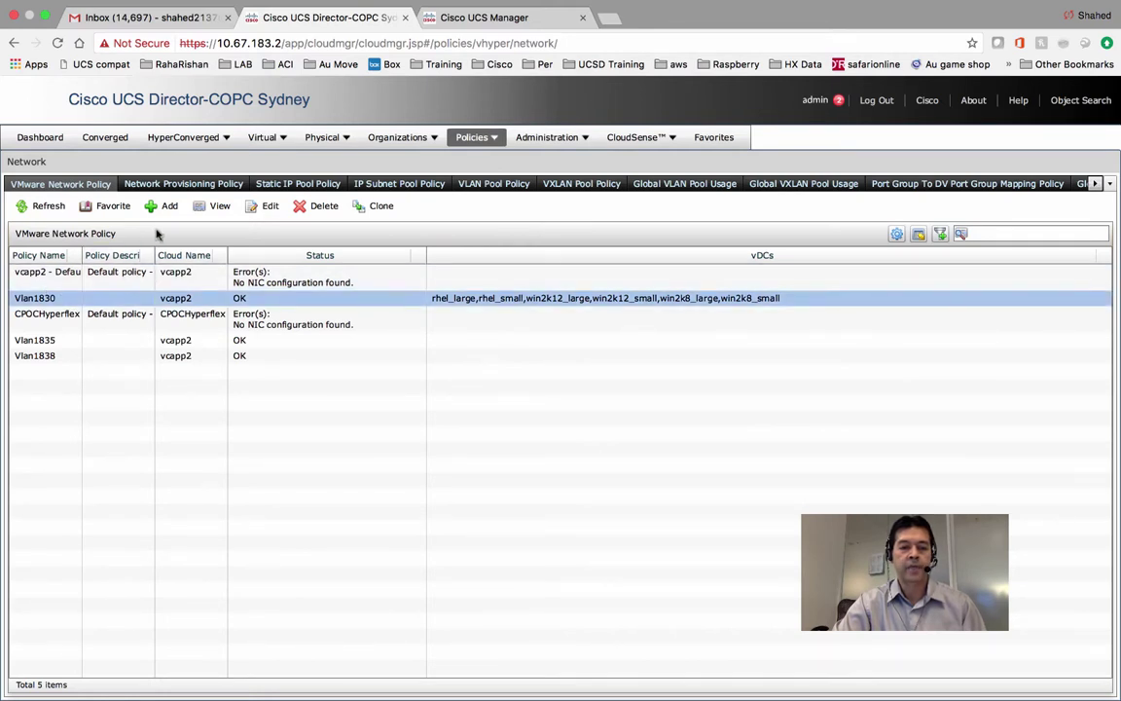
# Add a network policy named 'Prod Citrix Net pol' on cloud vcapp2 and start a VM network entry.
pyautogui.click(167, 208)
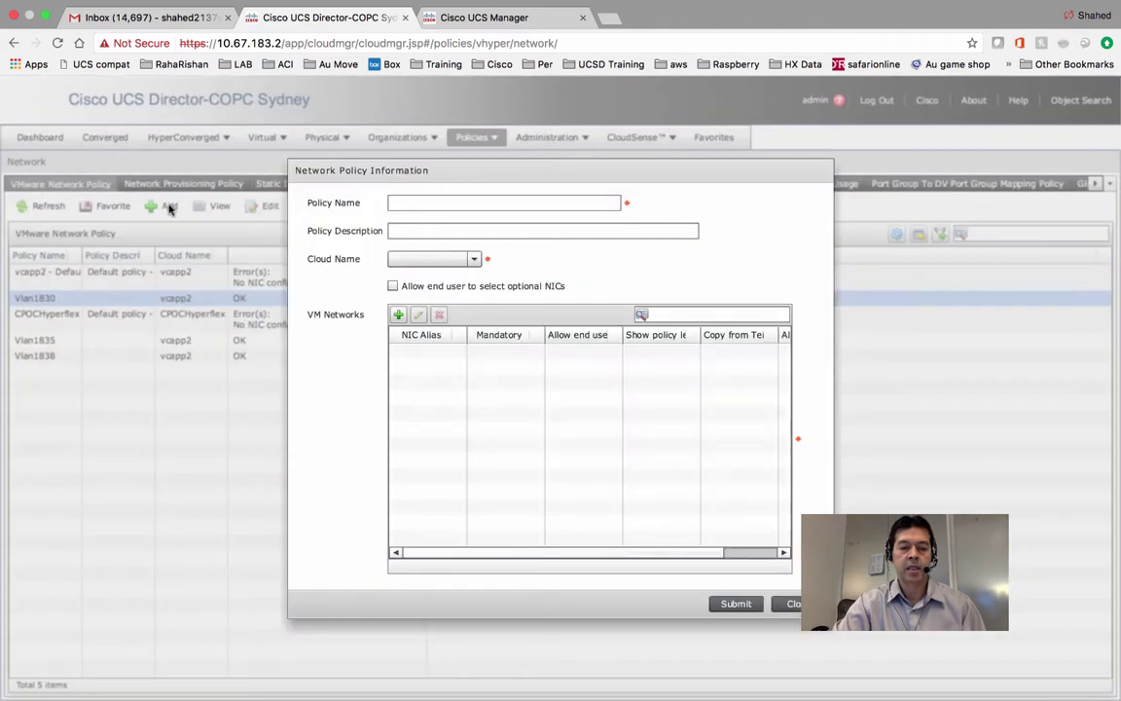
pyautogui.click(396, 202)
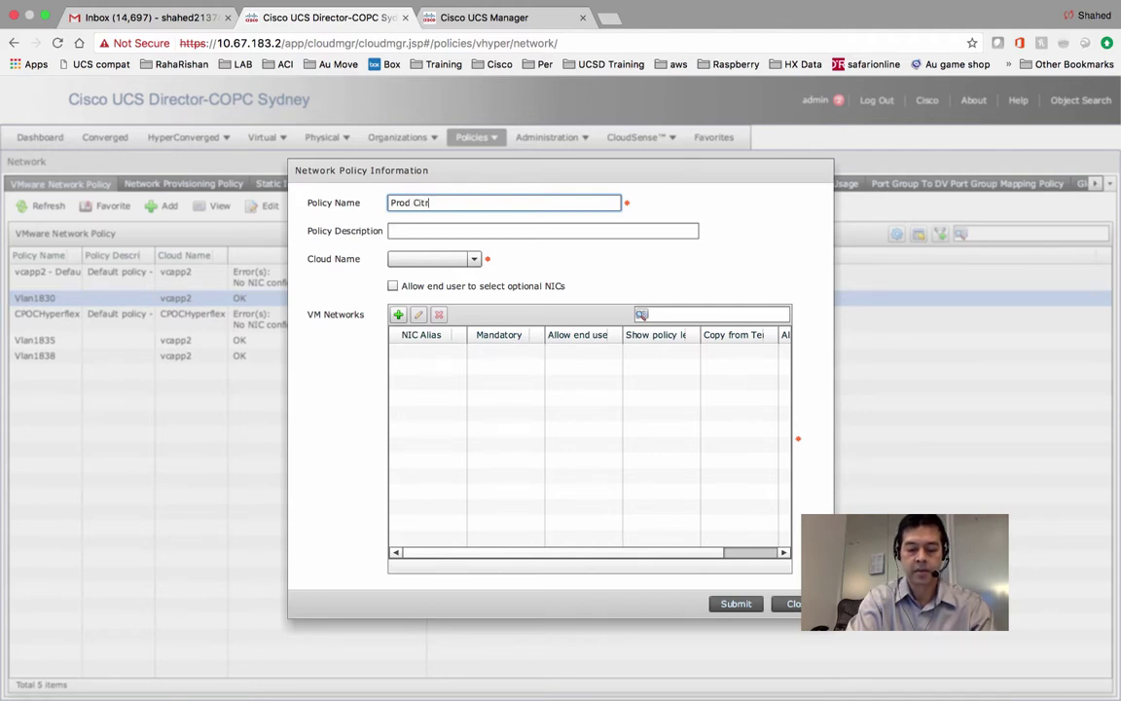
pyautogui.write('Prod Citrix')
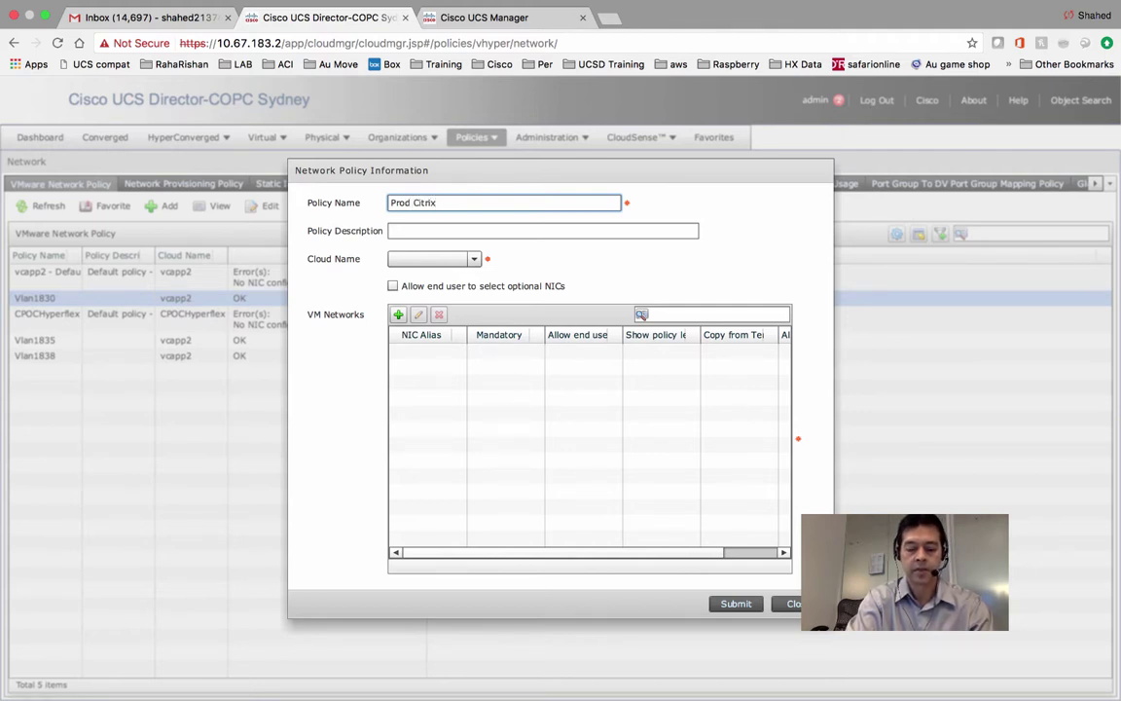
pyautogui.write(' Net')
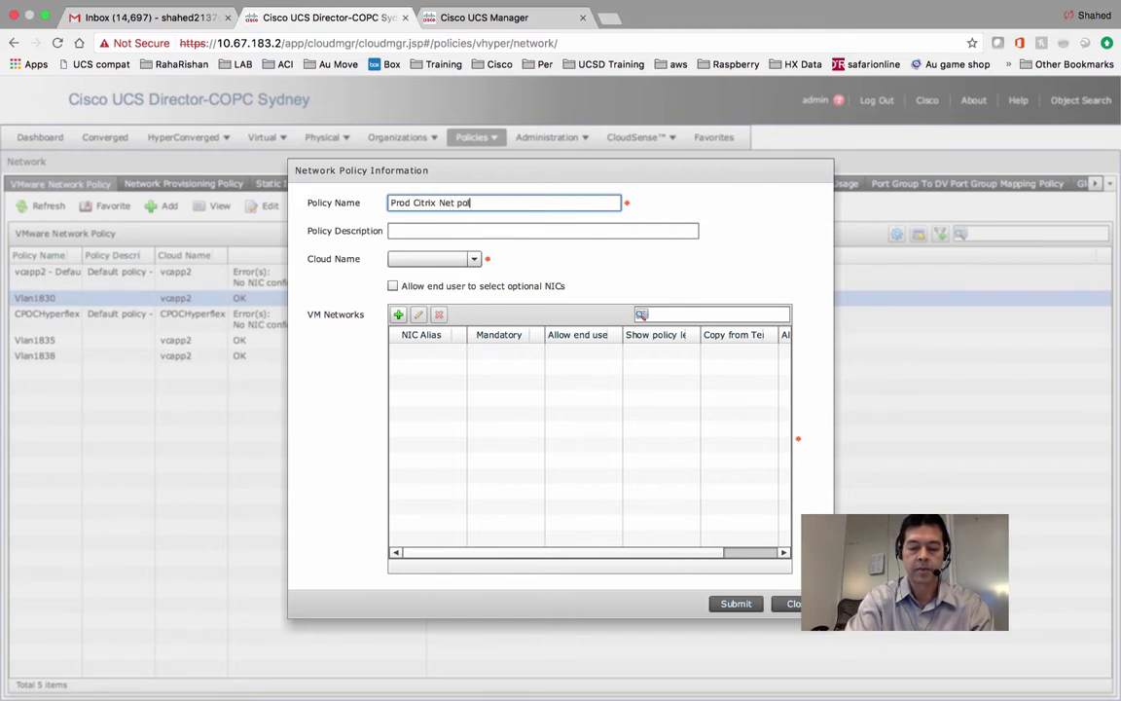
pyautogui.write(' pol')
pyautogui.click(430, 258)
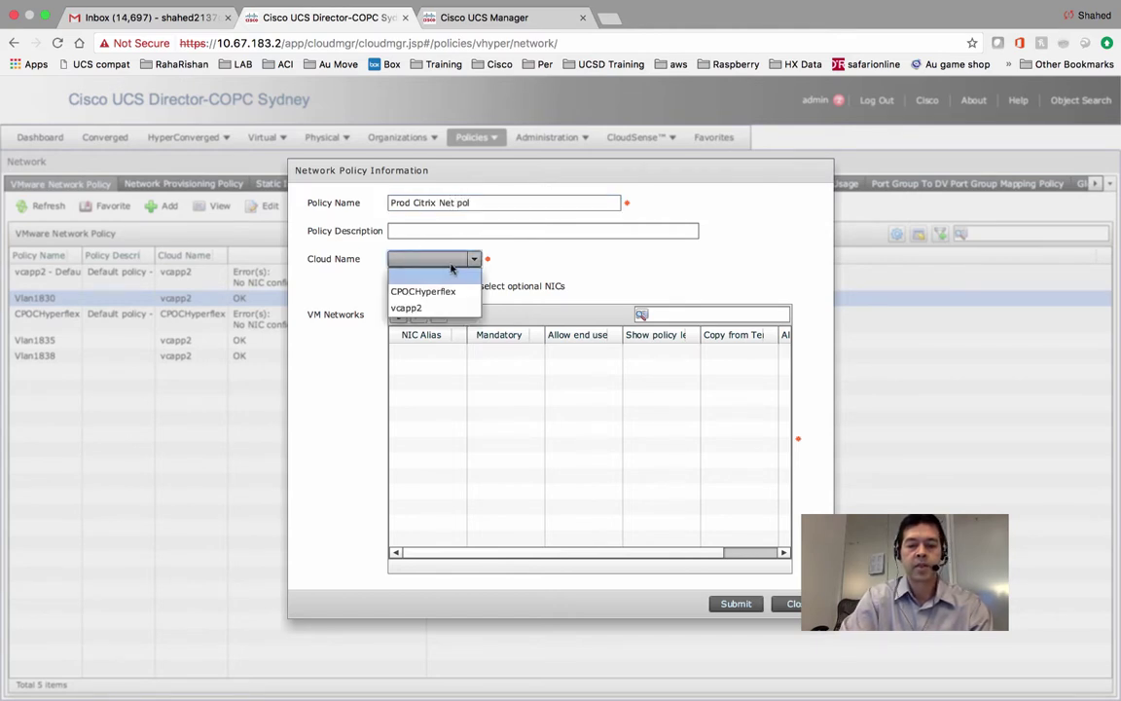
pyautogui.click(419, 307)
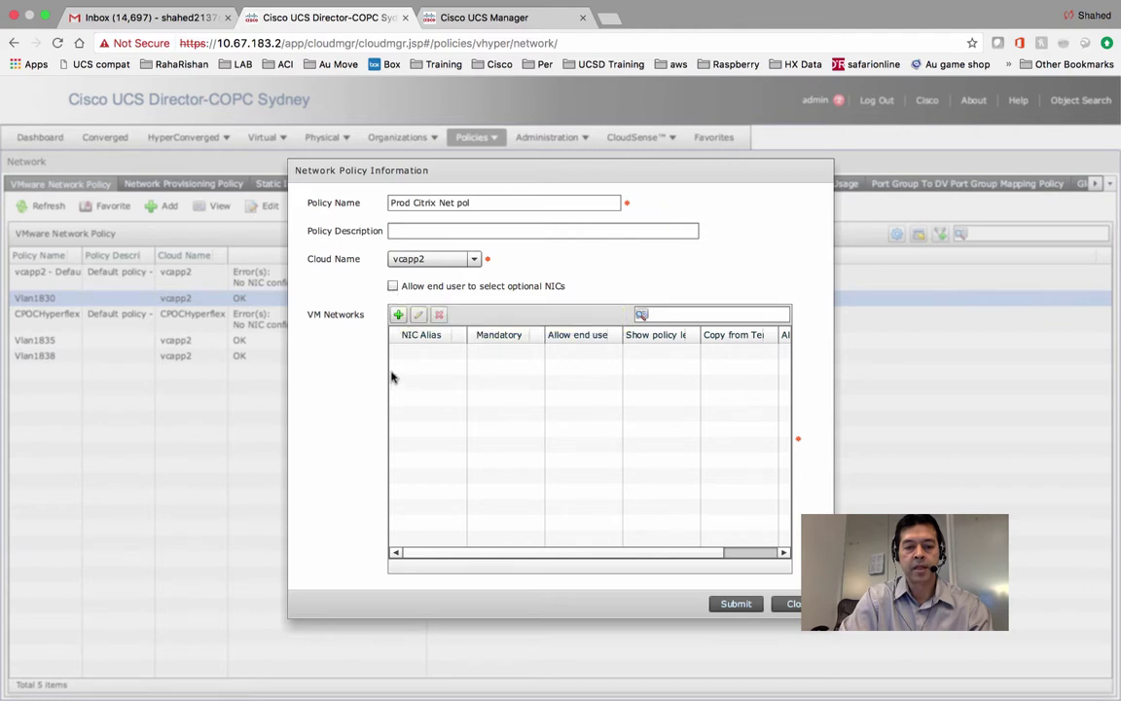
pyautogui.click(400, 315)
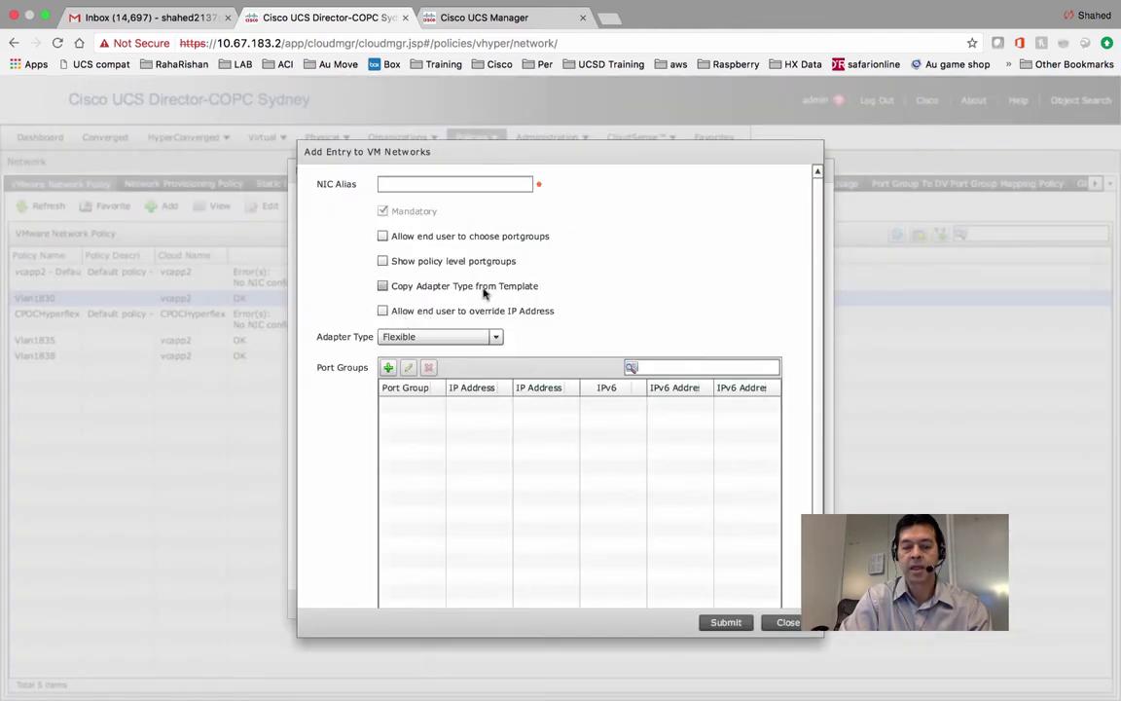
# Set the NIC alias to eth0 with adapter type VMXNET 3 and add a port group.
pyautogui.click(471, 184)
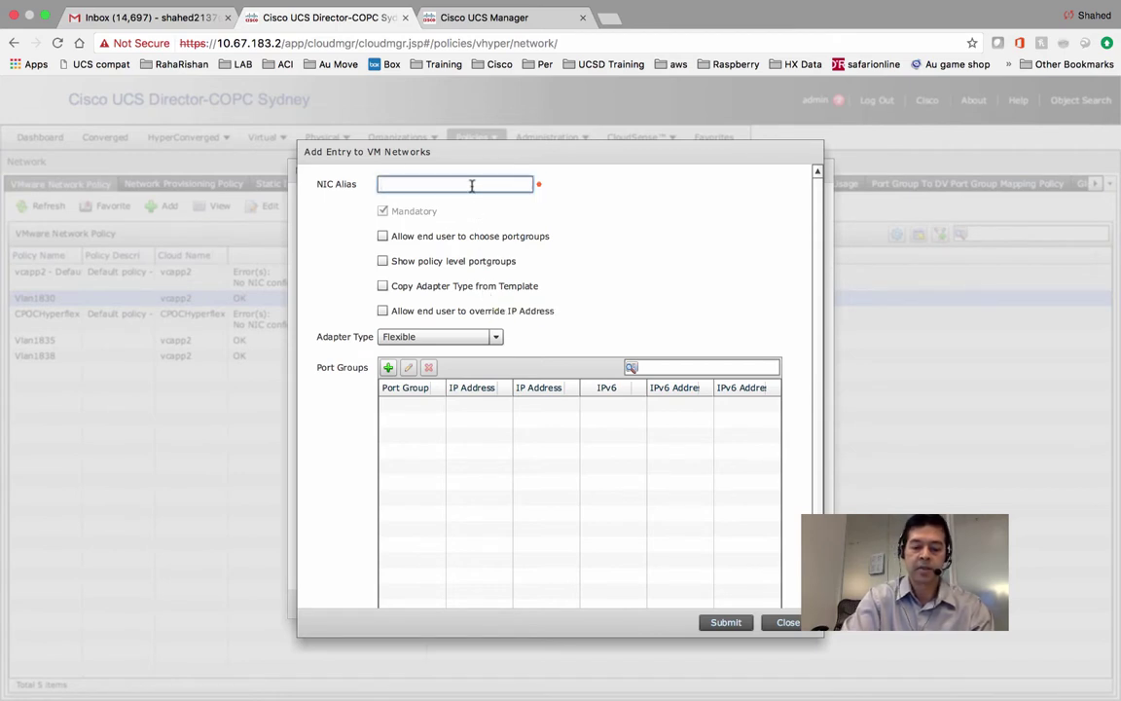
pyautogui.write('eth0')
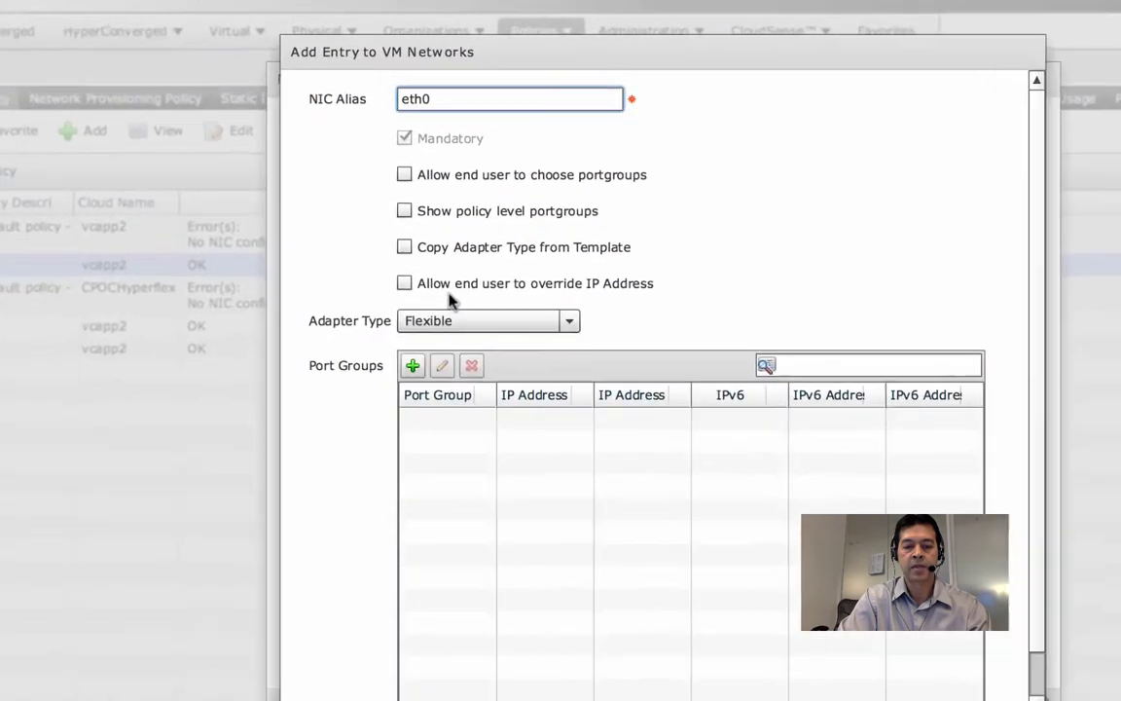
pyautogui.click(494, 319)
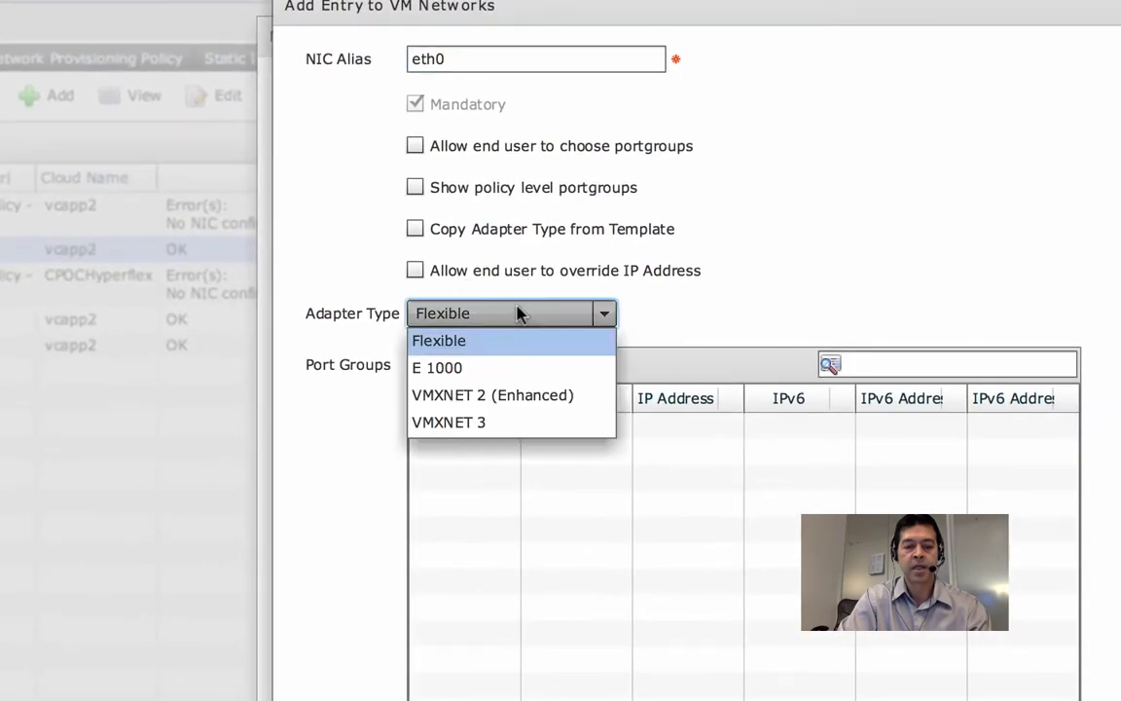
pyautogui.click(466, 422)
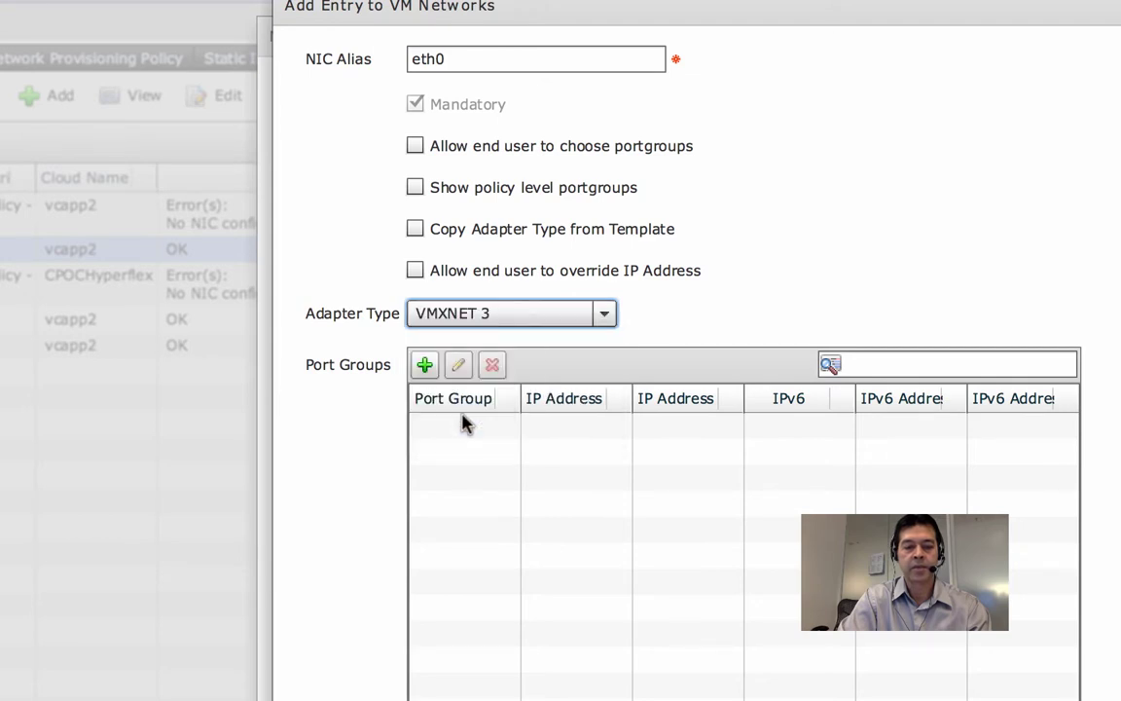
pyautogui.click(424, 366)
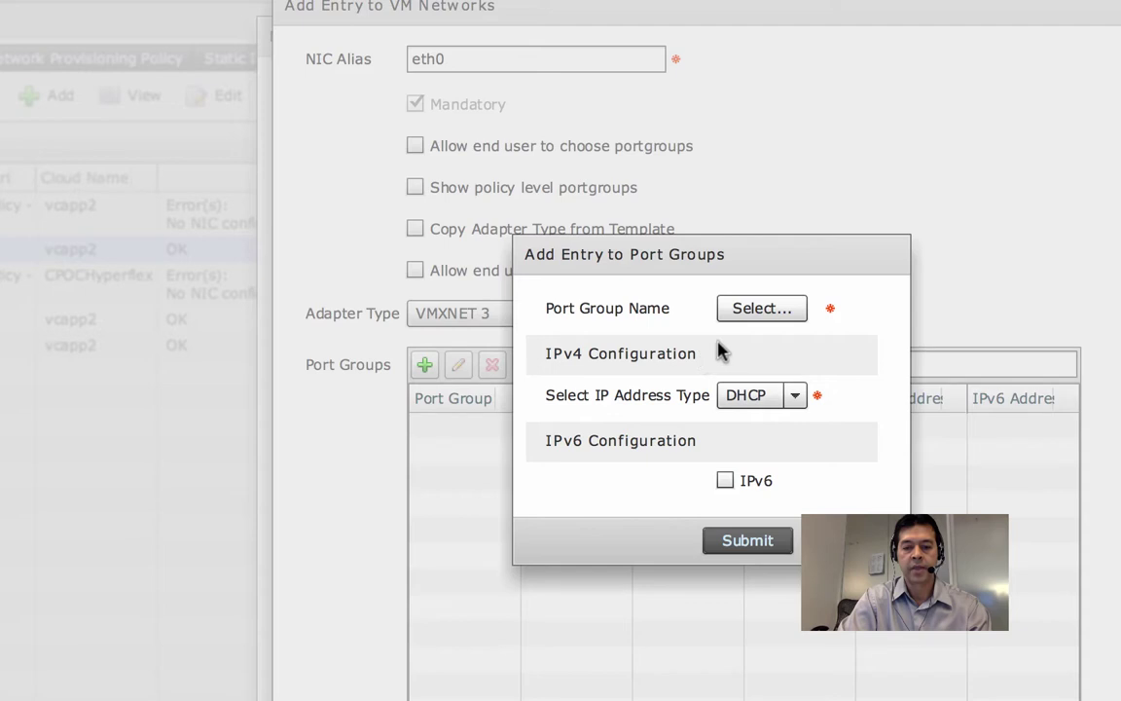
# Choose VLAN1830 as the port group name.
pyautogui.click(784, 316)
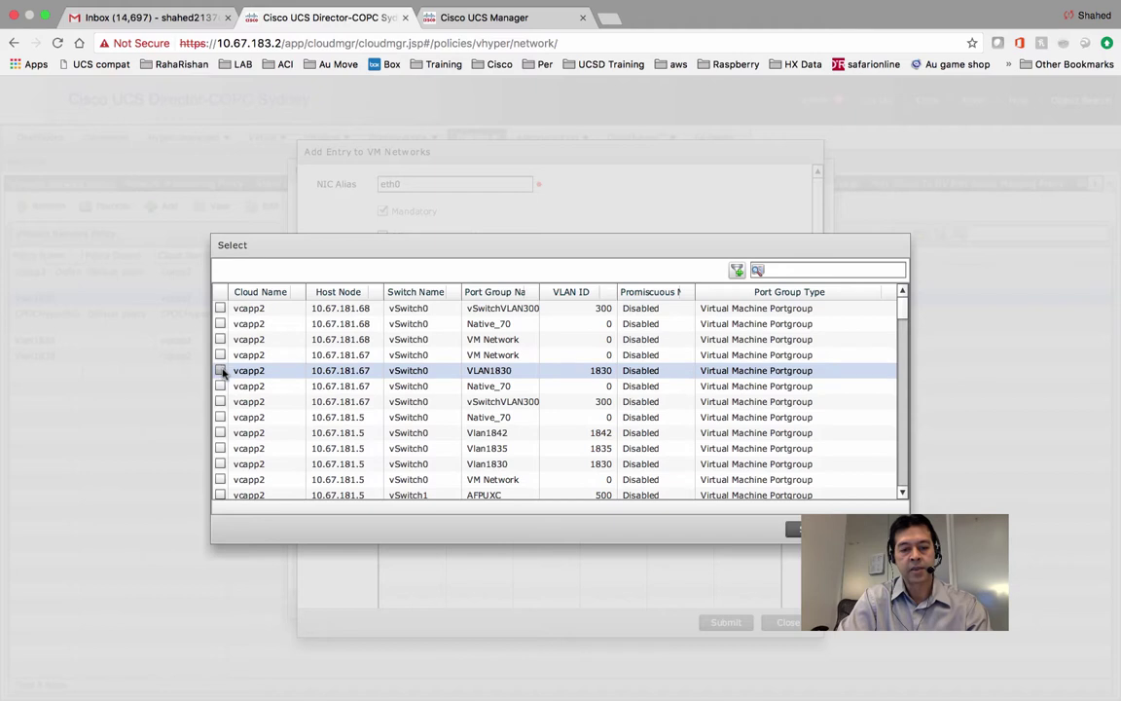
pyautogui.click(221, 371)
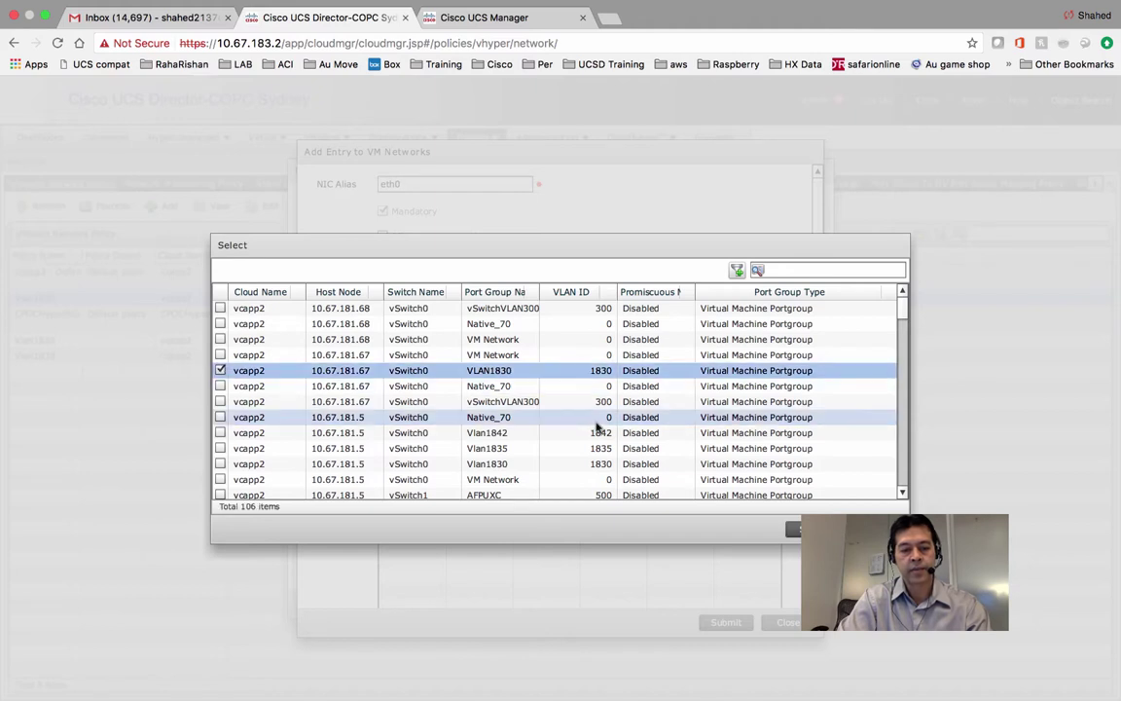
pyautogui.click(794, 528)
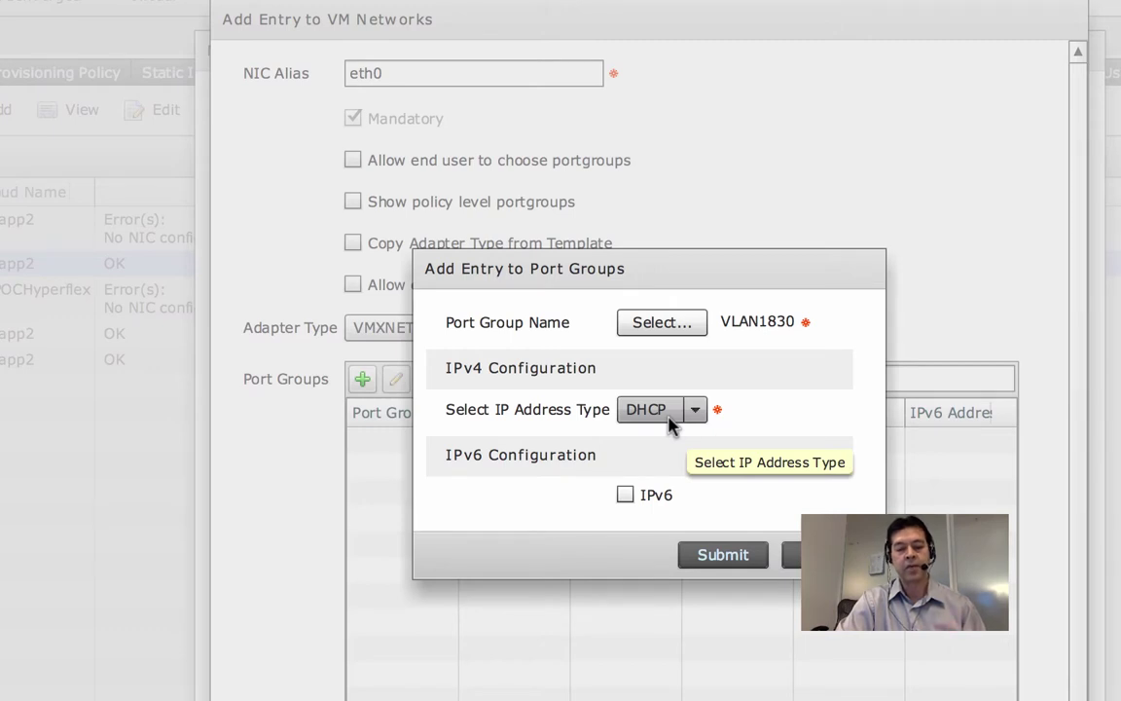
# Switch the port group's IP addressing to Static with an inline IP pool source.
pyautogui.click(670, 420)
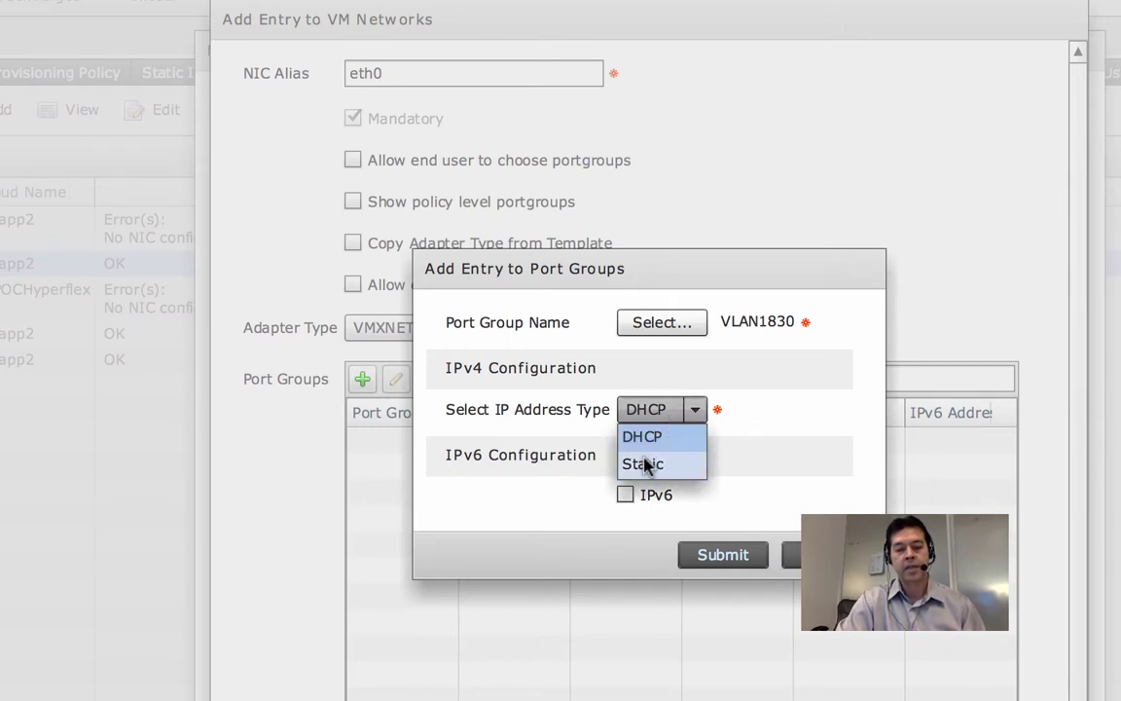
pyautogui.click(644, 462)
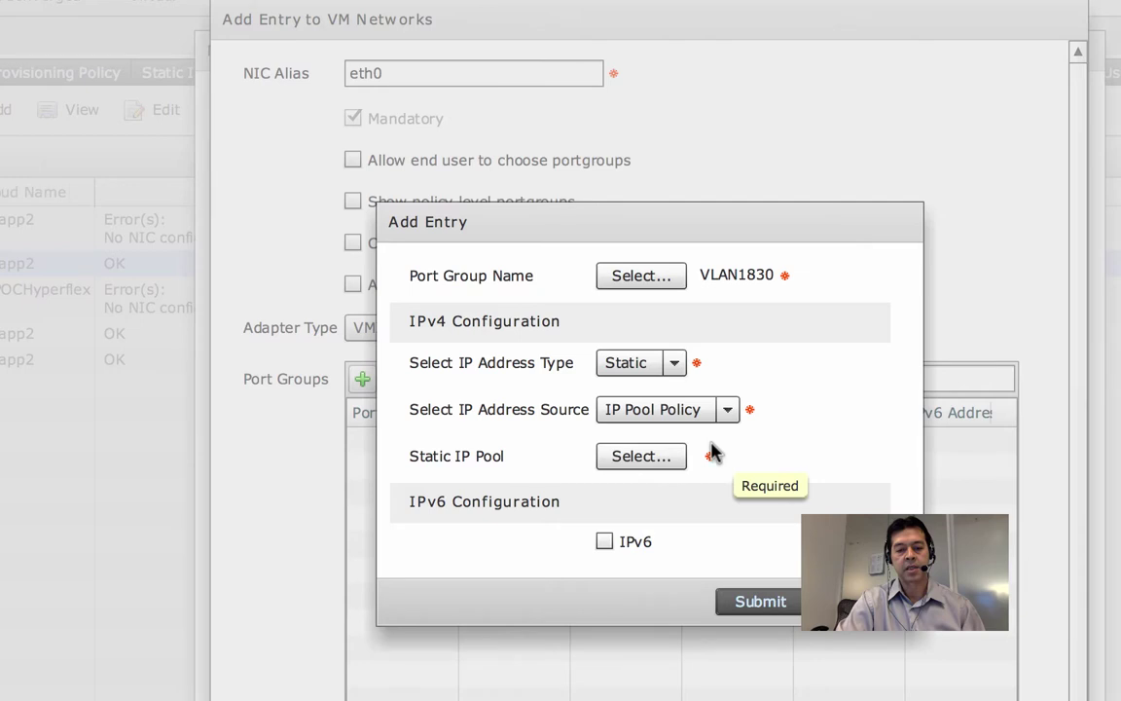
pyautogui.click(725, 410)
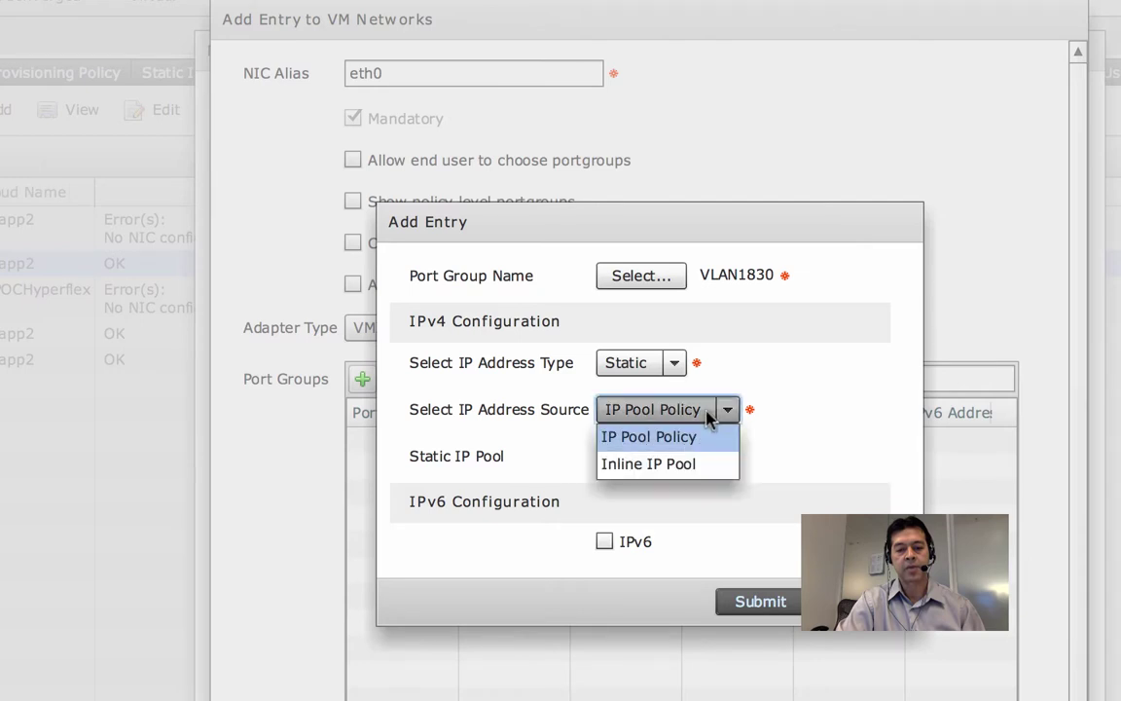
pyautogui.click(674, 463)
pyautogui.click(615, 341)
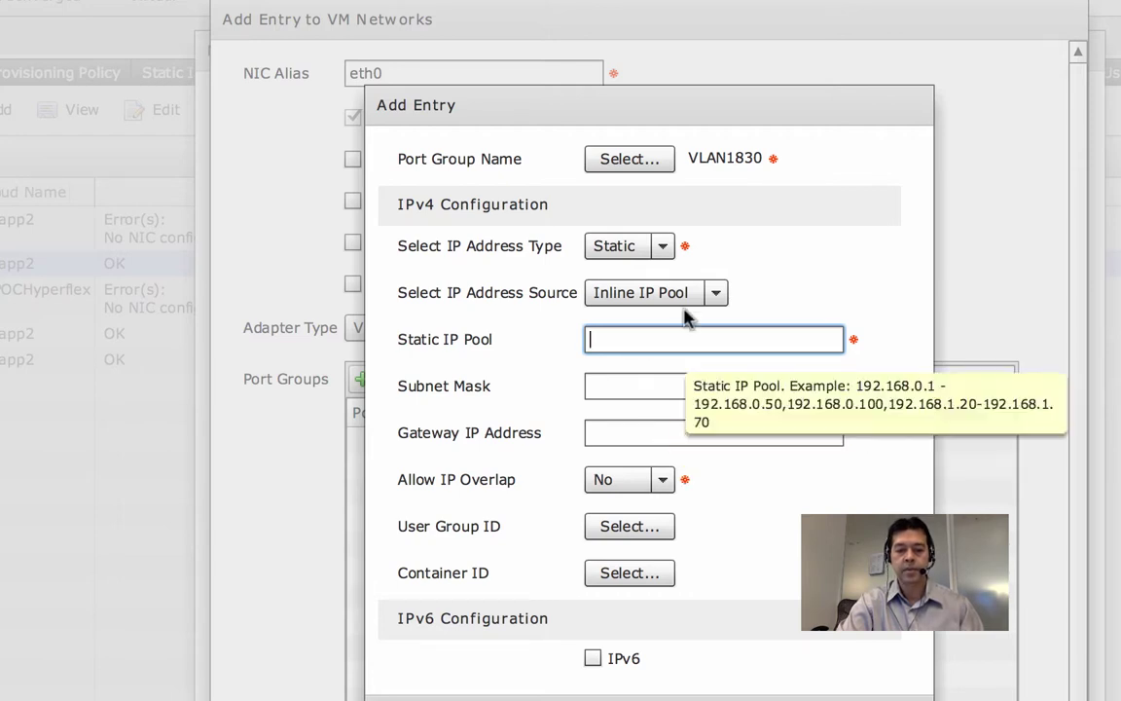
# Use IP pool policy vlan1830_183.50-62 as the source and submit the port group entry.
pyautogui.click(716, 292)
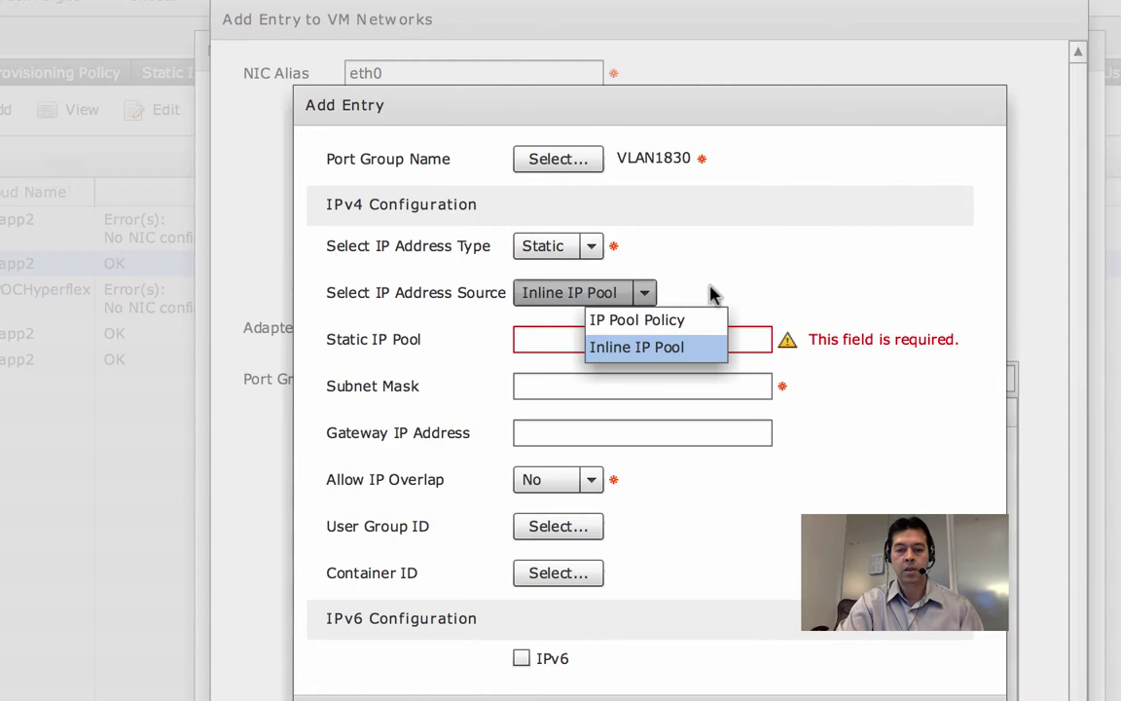
pyautogui.click(645, 292)
pyautogui.click(645, 293)
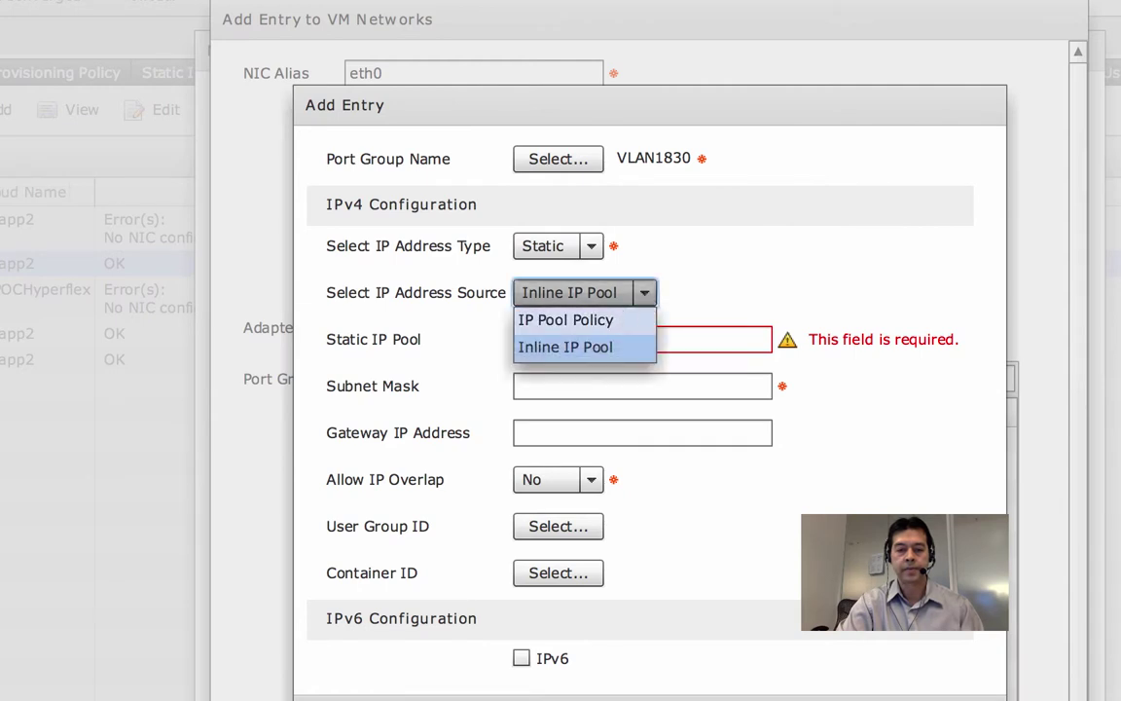
pyautogui.click(623, 319)
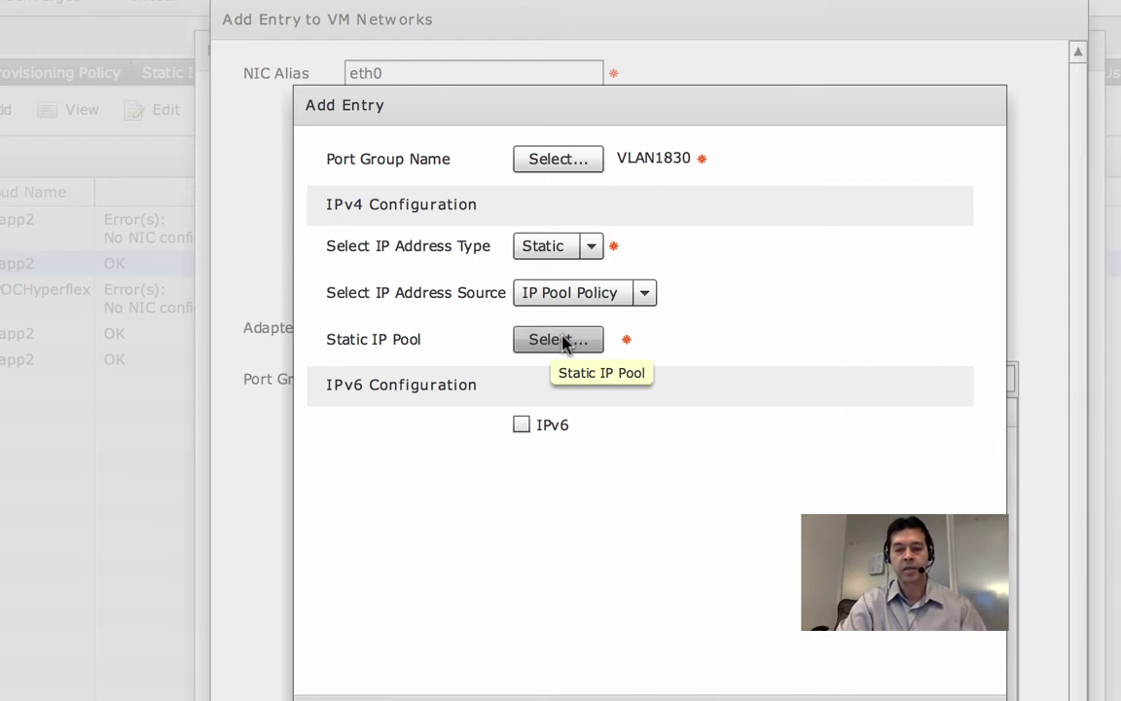
pyautogui.click(560, 349)
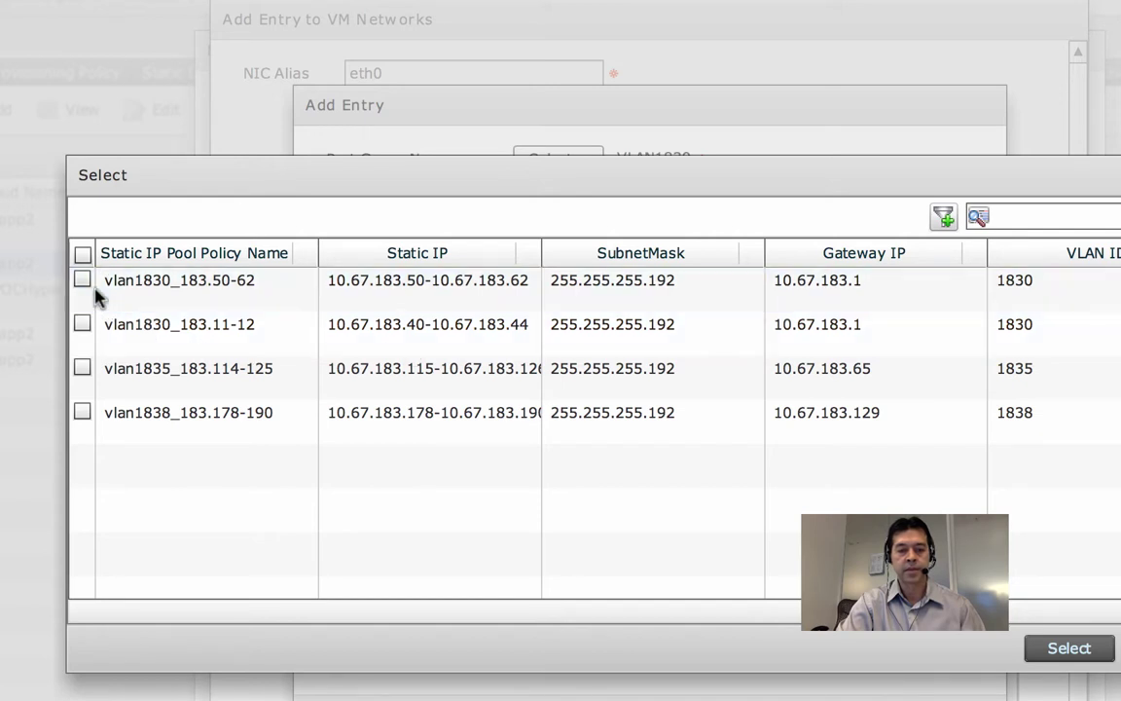
pyautogui.click(82, 281)
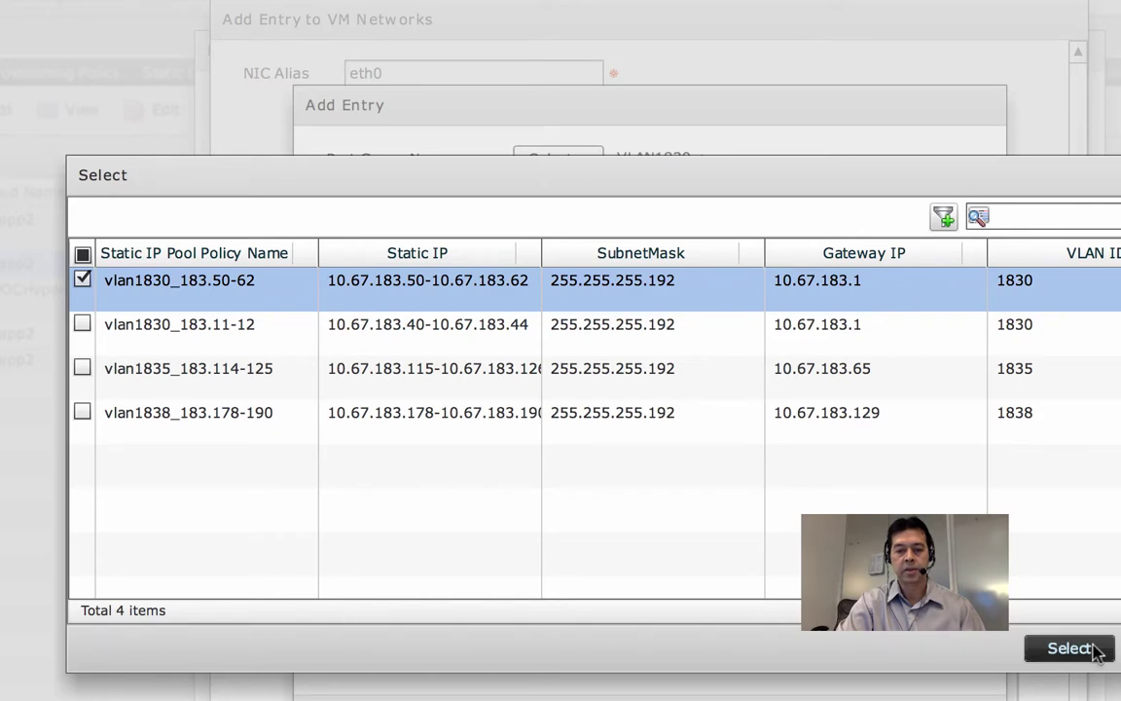
pyautogui.click(1094, 649)
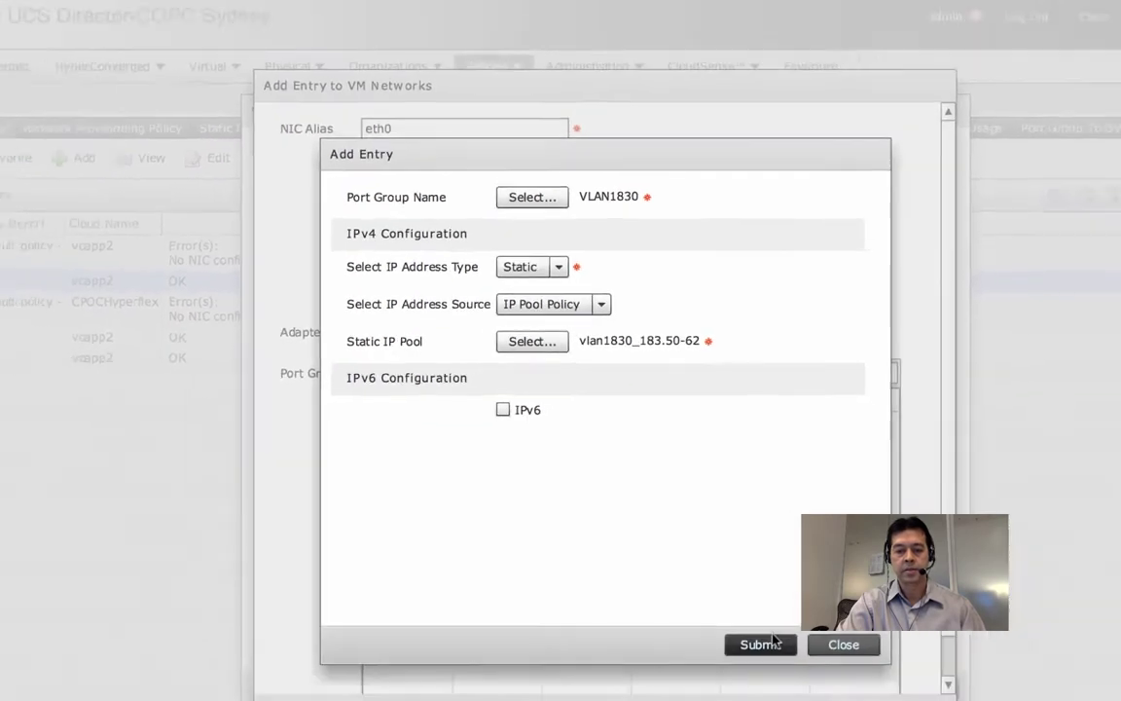
pyautogui.click(766, 643)
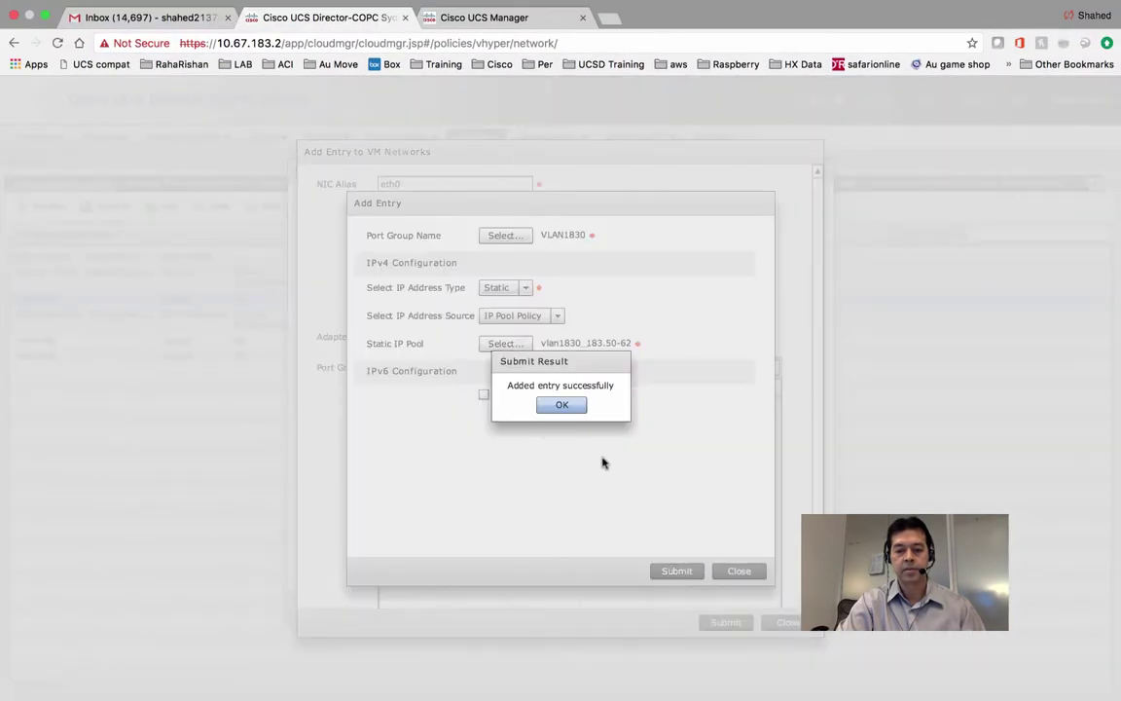
# Submit the eth0 VM network entry and save the Prod Citrix Net pol policy, confirming each message.
pyautogui.click(561, 405)
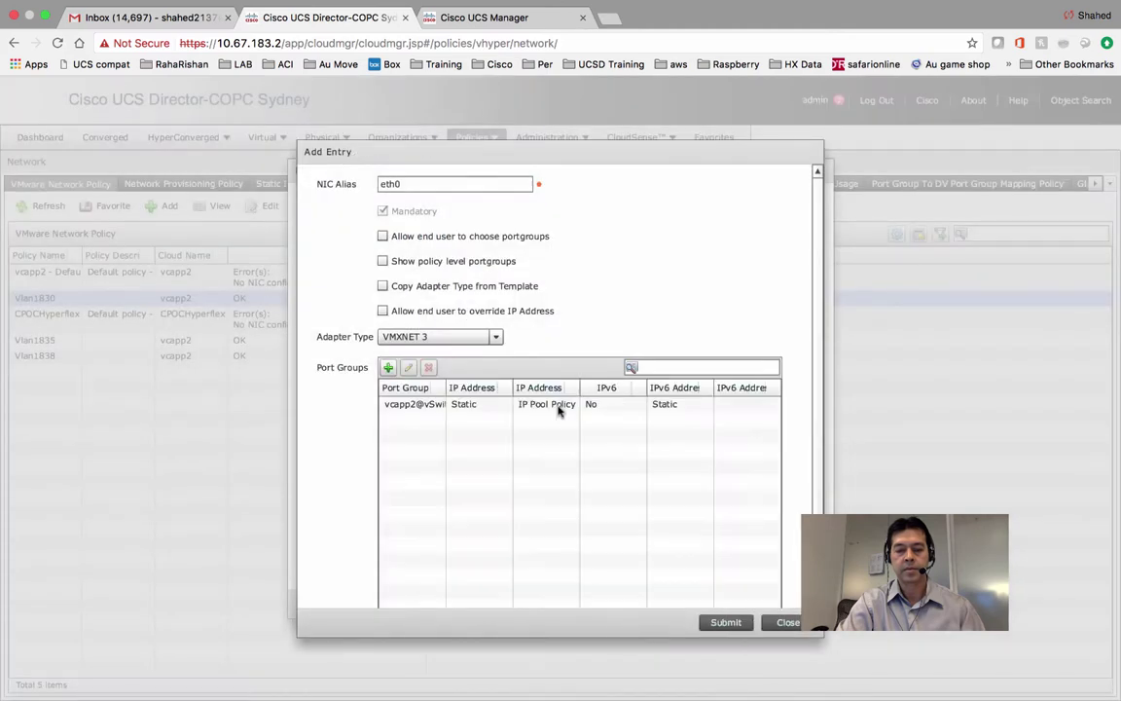
pyautogui.click(457, 389)
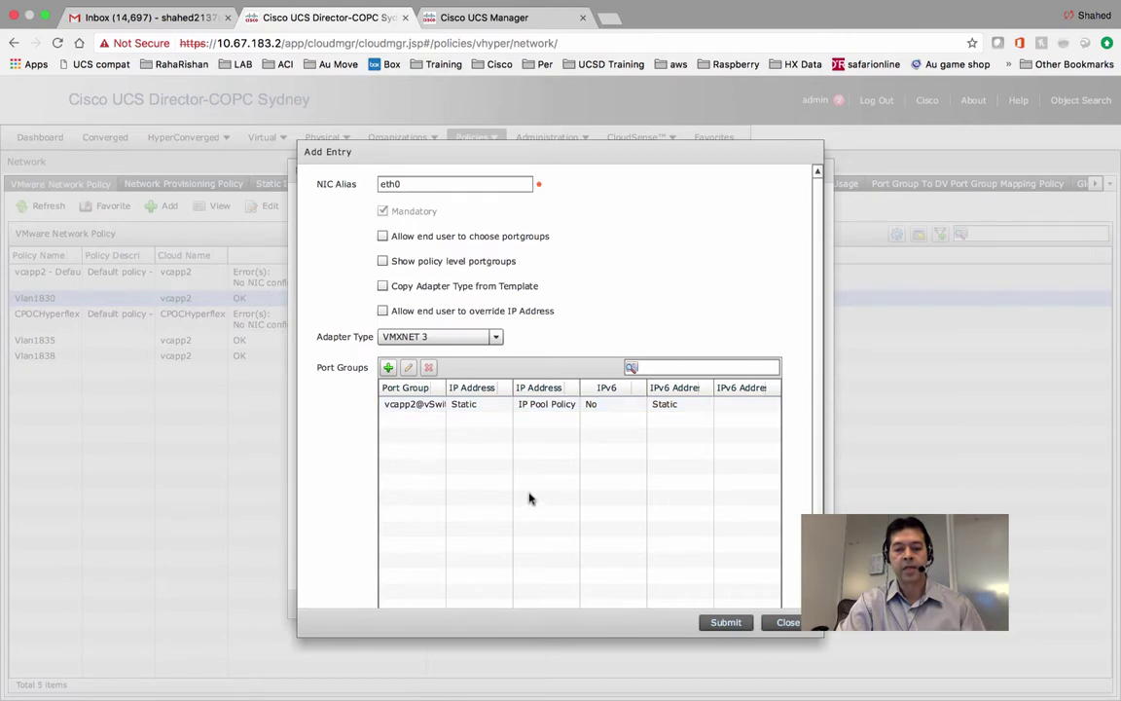
pyautogui.click(725, 623)
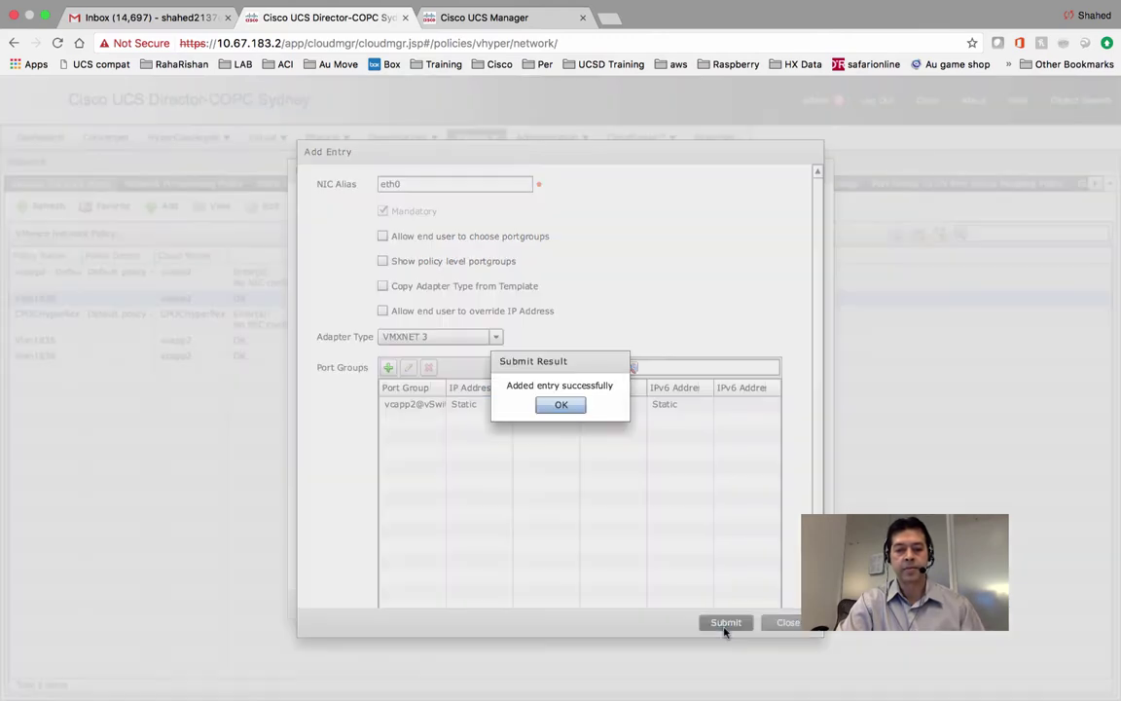
pyautogui.click(562, 403)
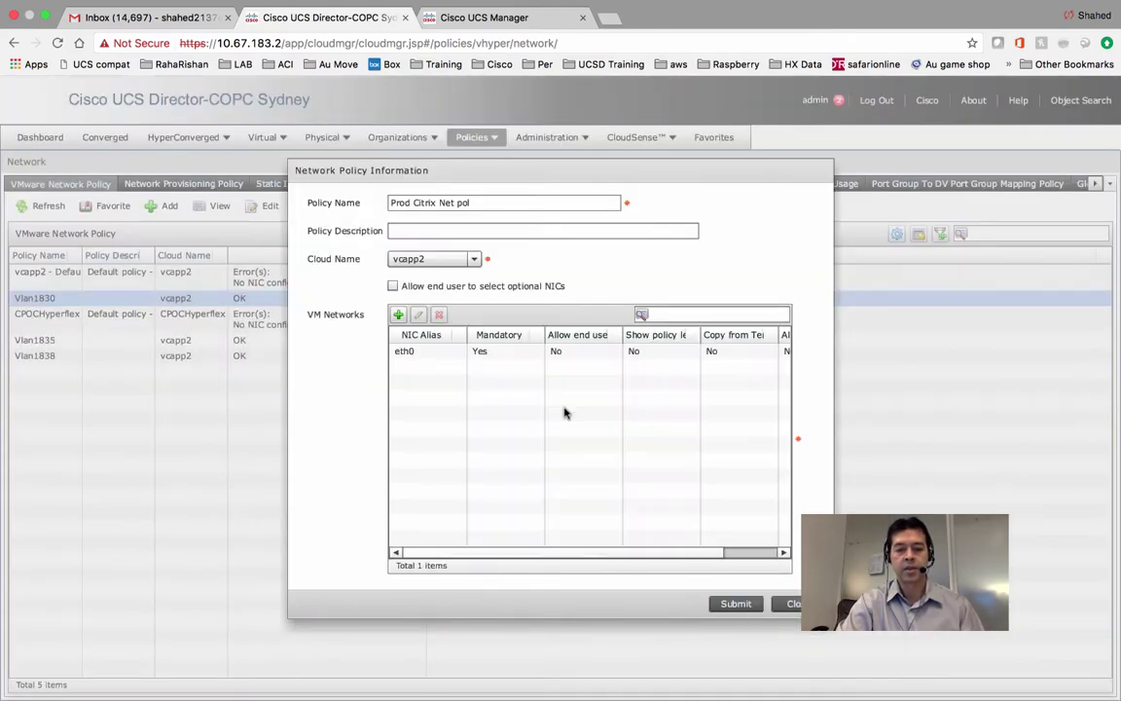
pyautogui.click(731, 604)
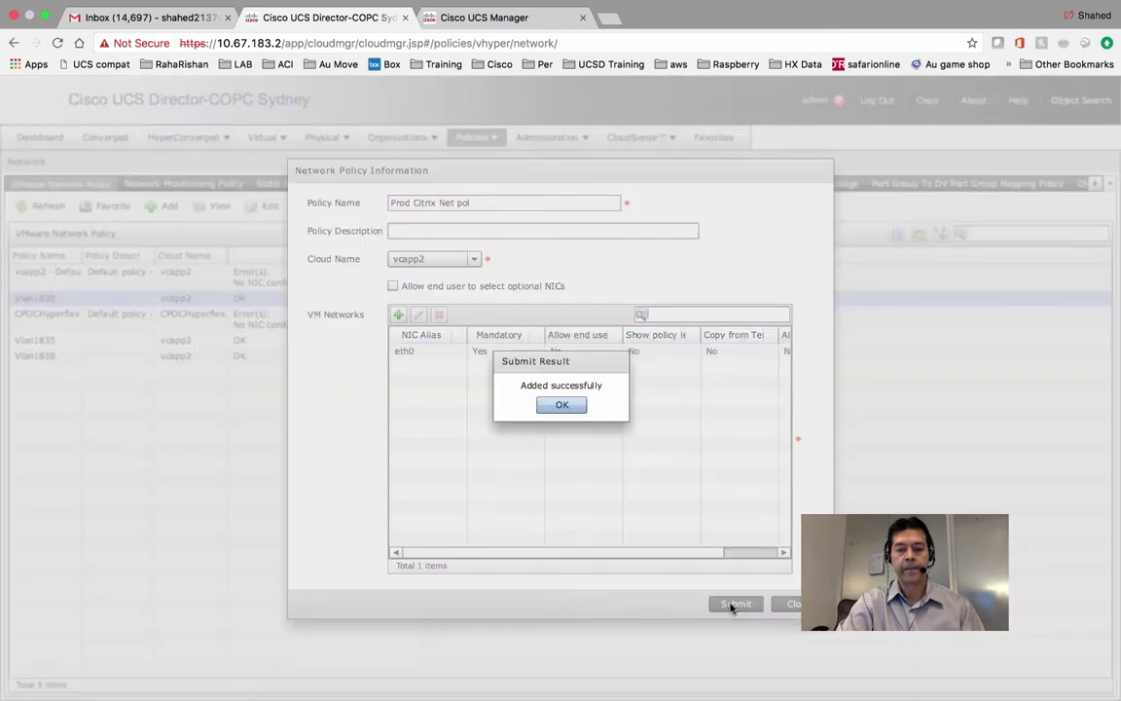
pyautogui.click(566, 405)
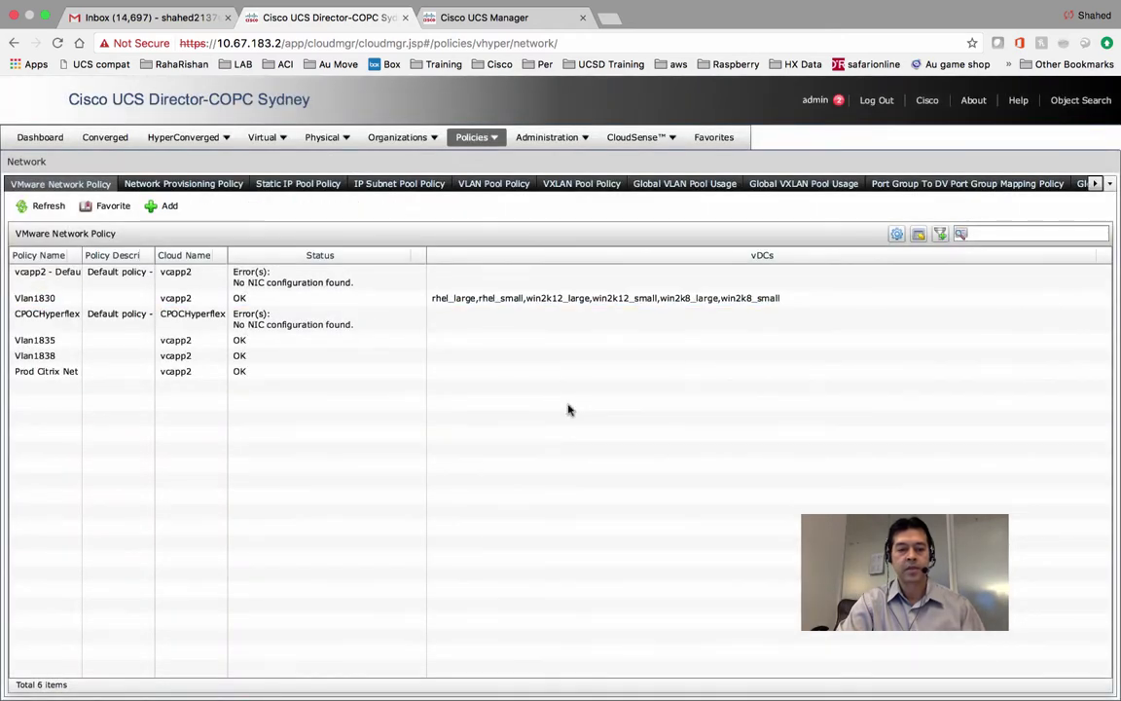
# Inspect Vlan1830's eth0 port group settings without changes, then show the Static IP Pool Policy list.
pyautogui.doubleClick(303, 299)
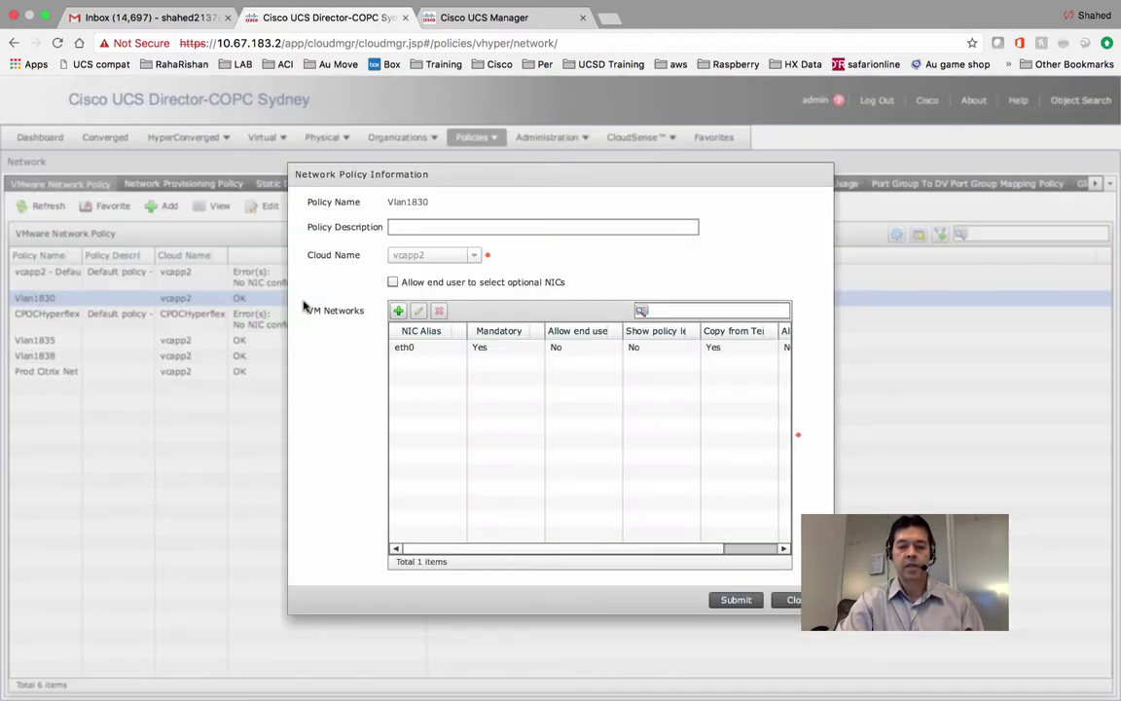
pyautogui.click(480, 347)
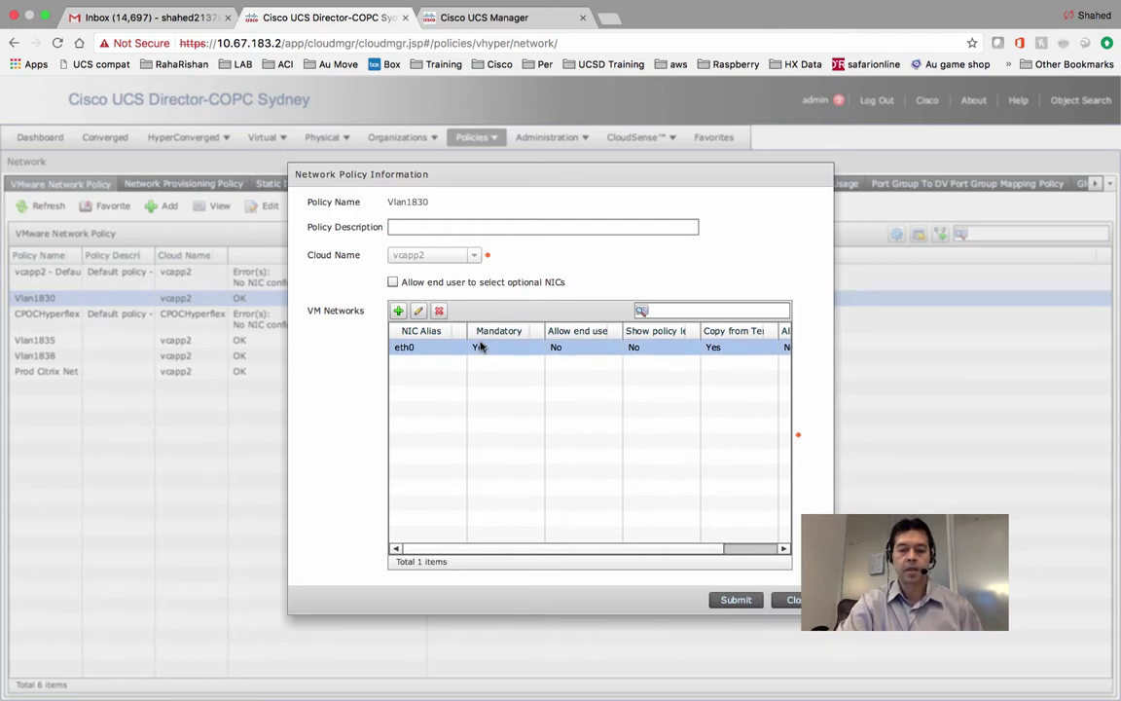
pyautogui.click(419, 311)
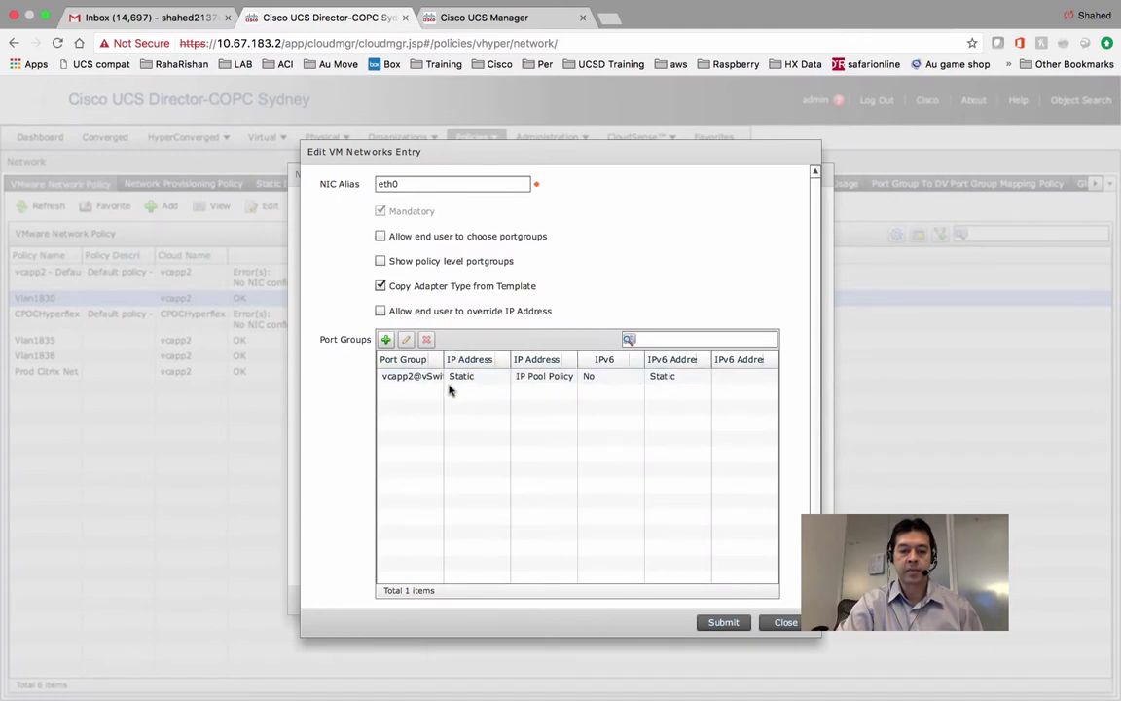
pyautogui.click(454, 381)
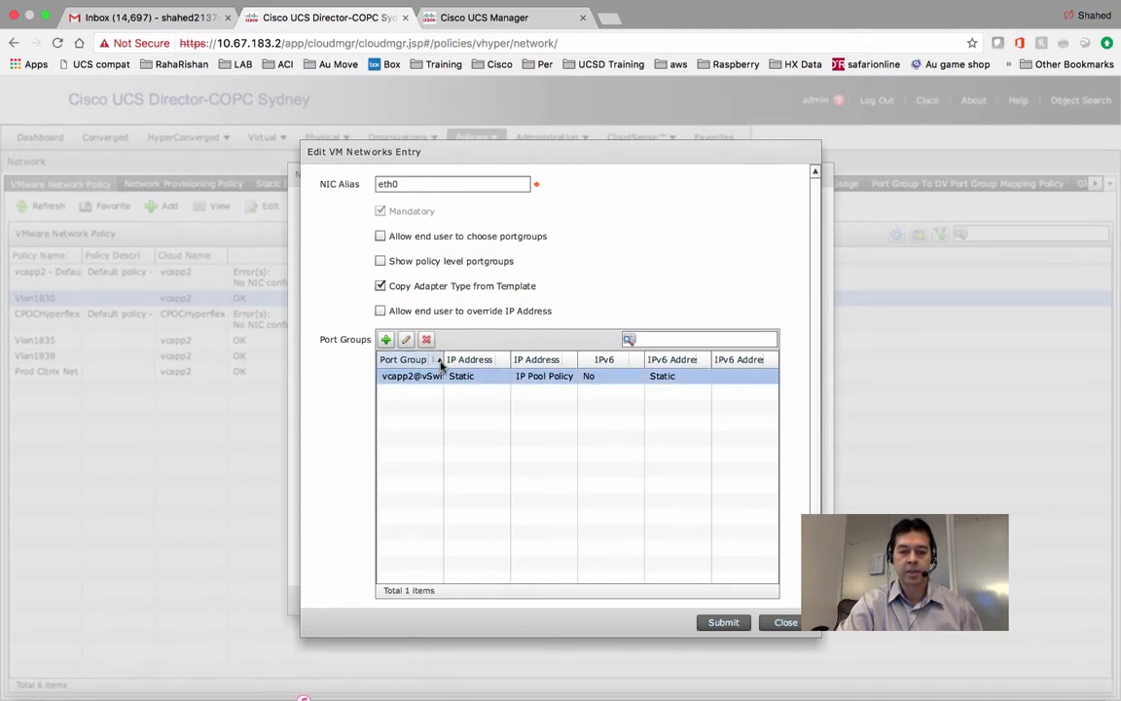
pyautogui.moveTo(443, 359); pyautogui.dragTo(502, 359)
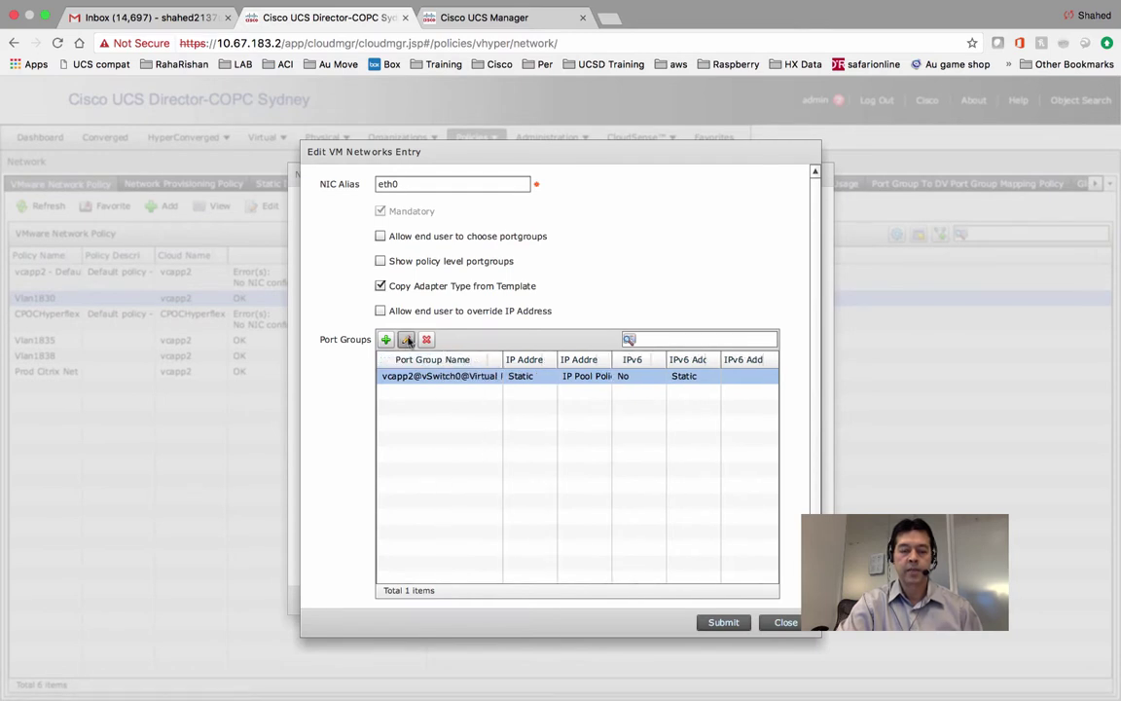
pyautogui.click(407, 338)
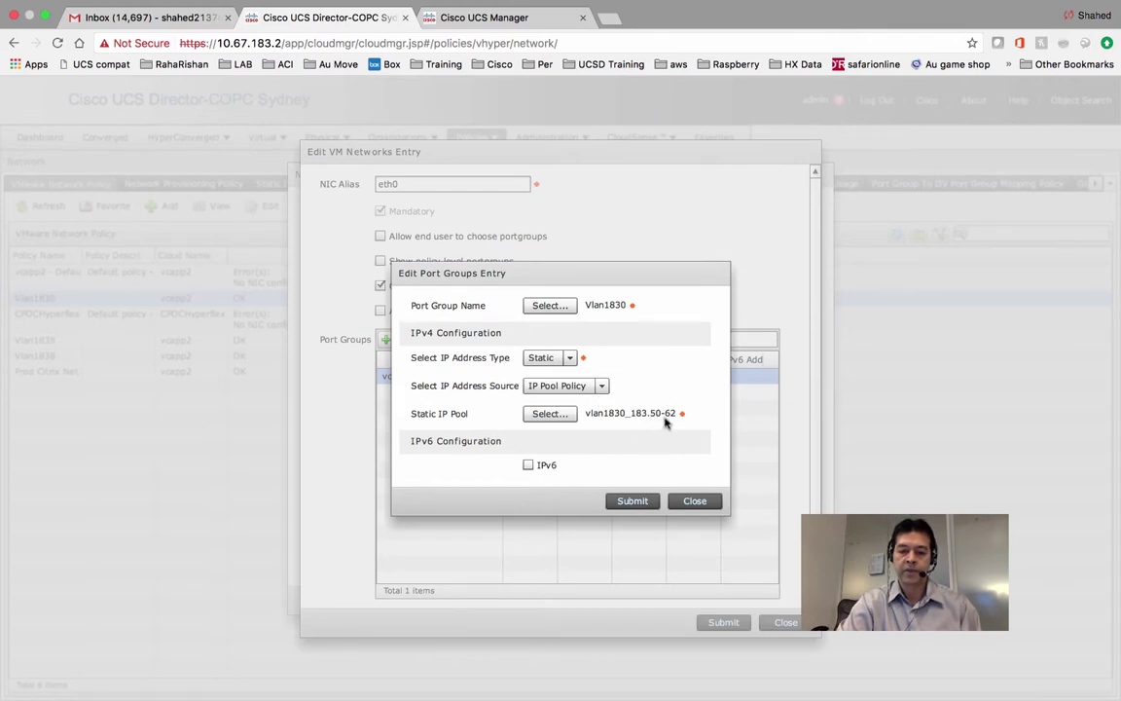
pyautogui.click(694, 501)
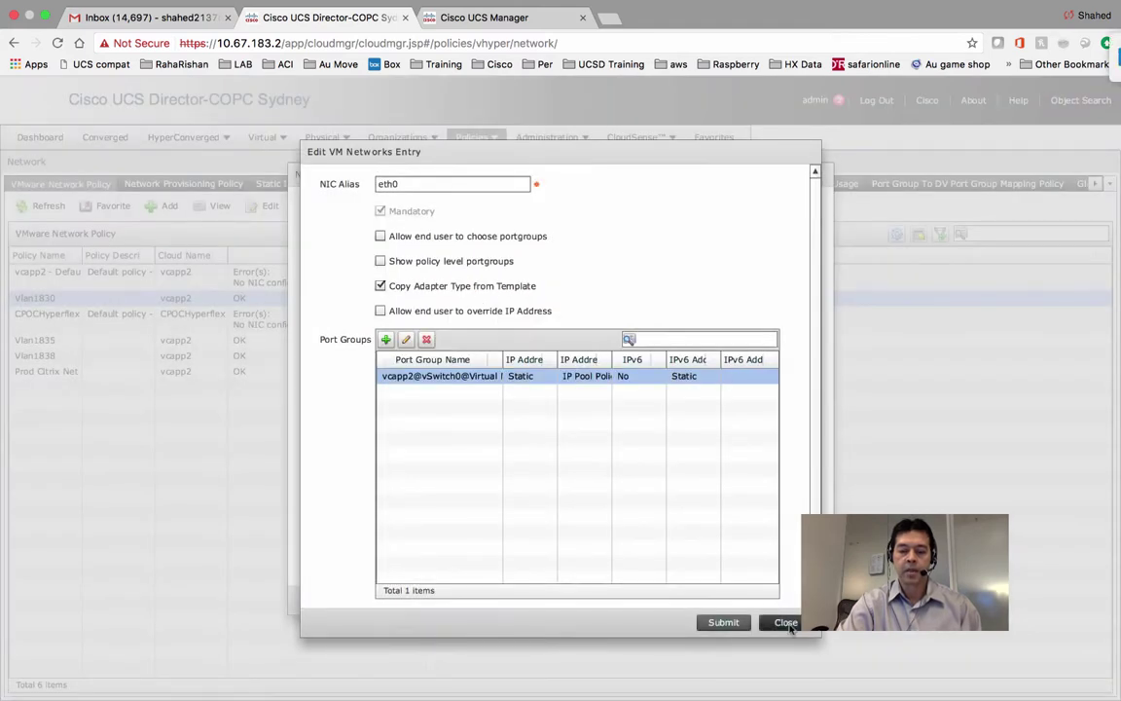
pyautogui.click(787, 624)
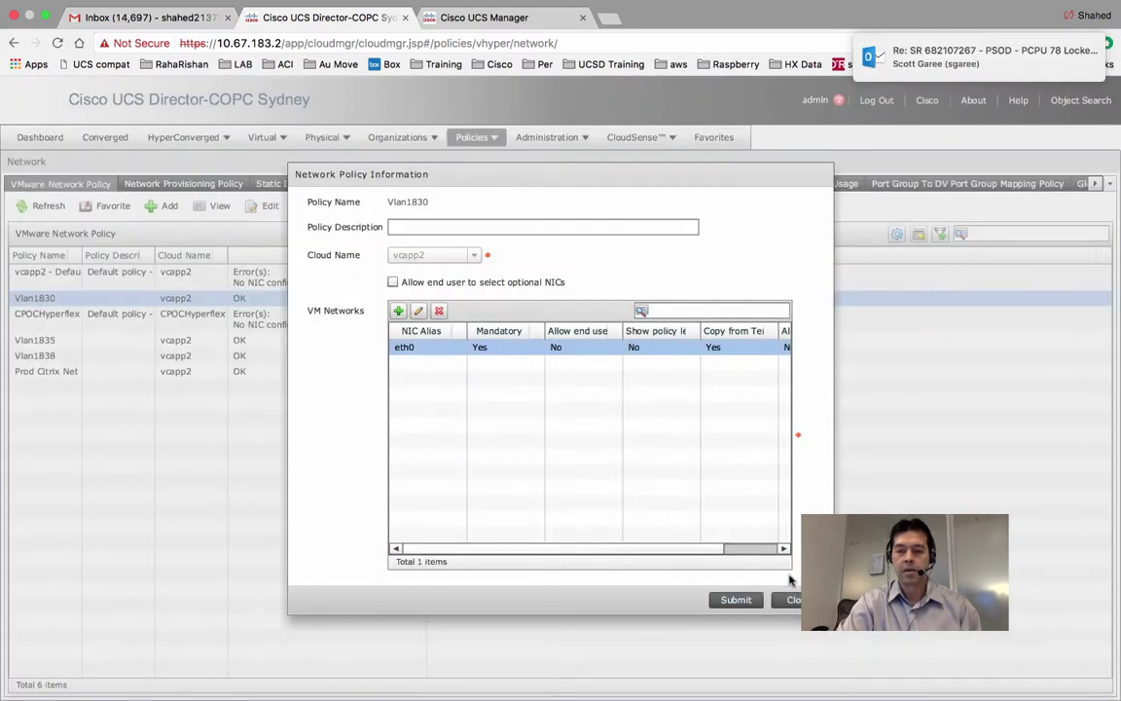
pyautogui.click(793, 604)
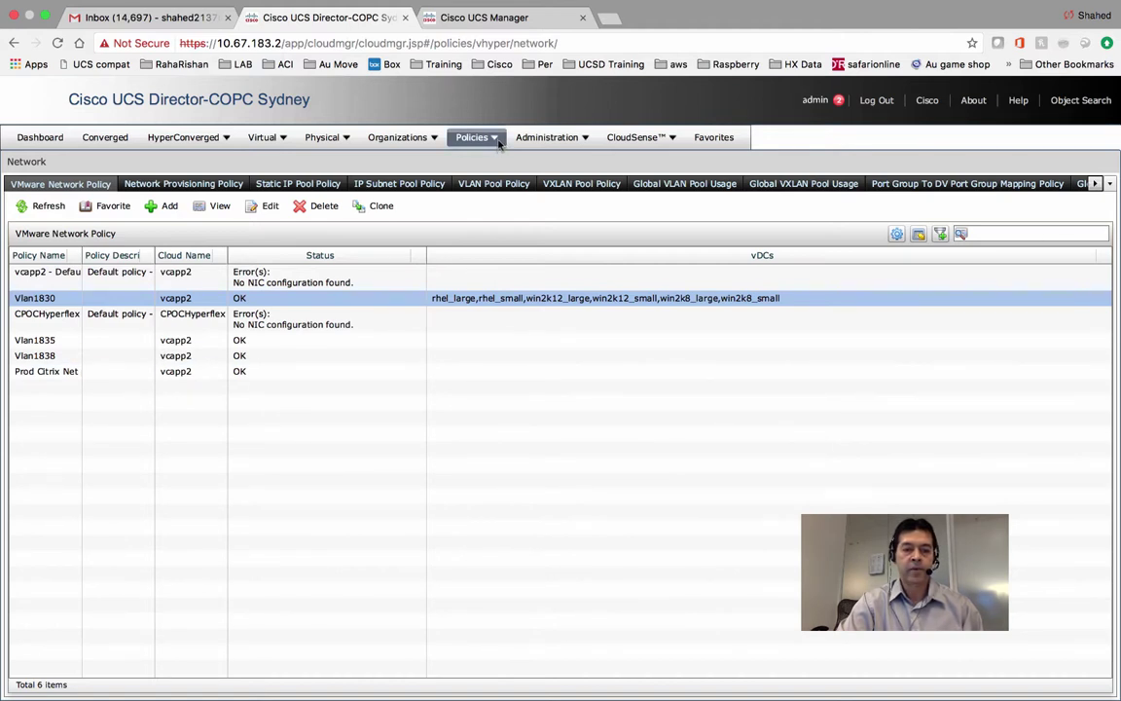
pyautogui.click(299, 183)
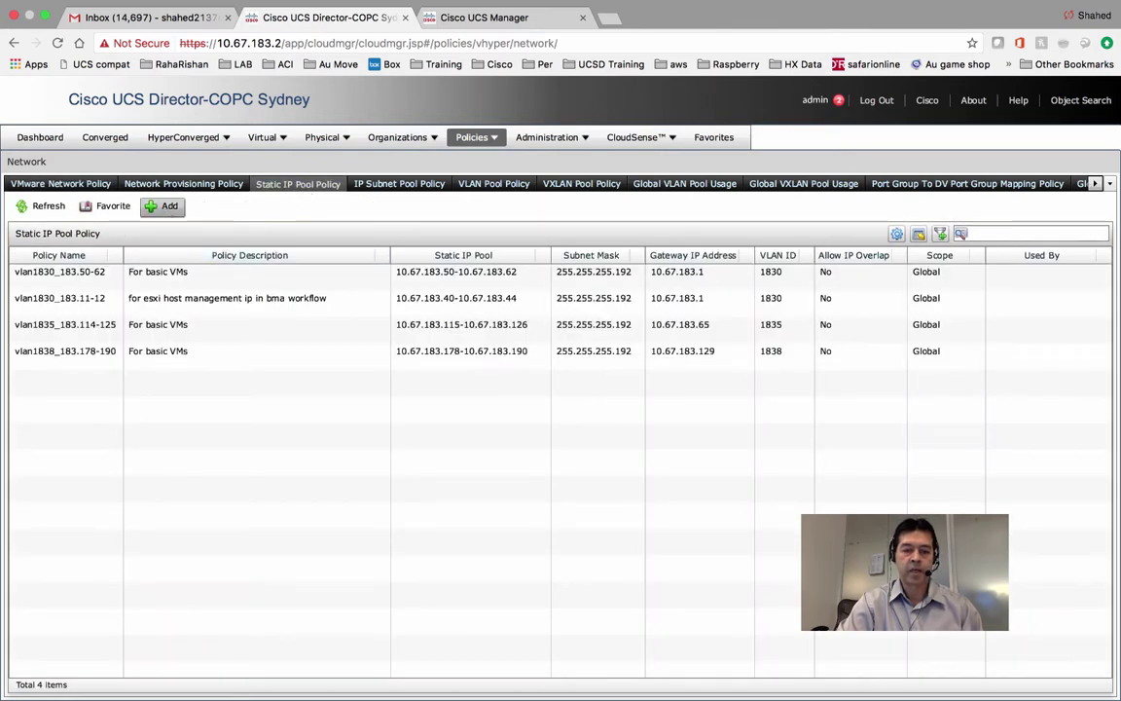
# Browse the new static IP pool policy's user group and IP range dialogs, cancel, then list policy types.
pyautogui.click(162, 205)
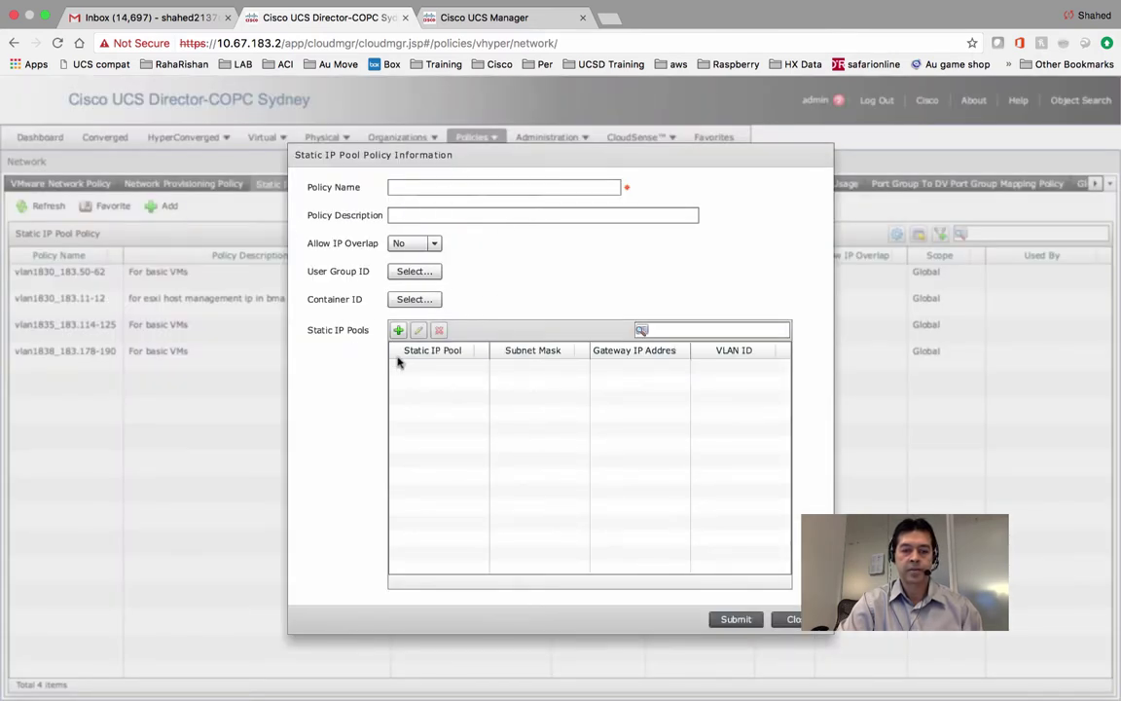
pyautogui.click(418, 272)
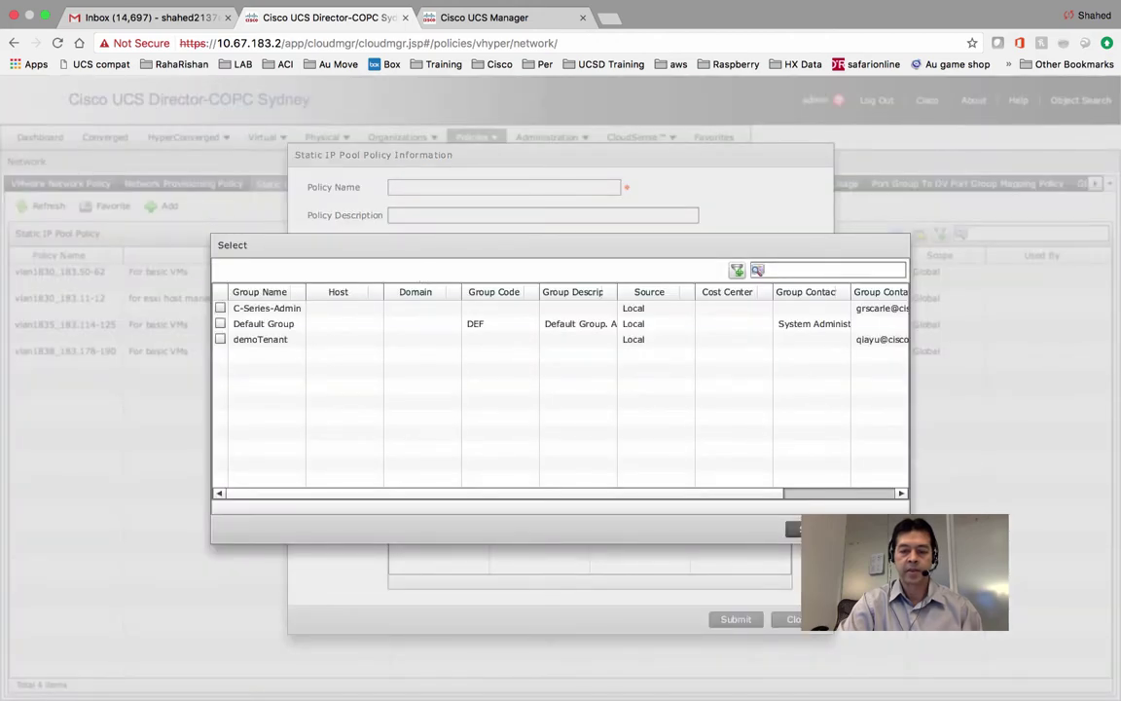
pyautogui.click(808, 529)
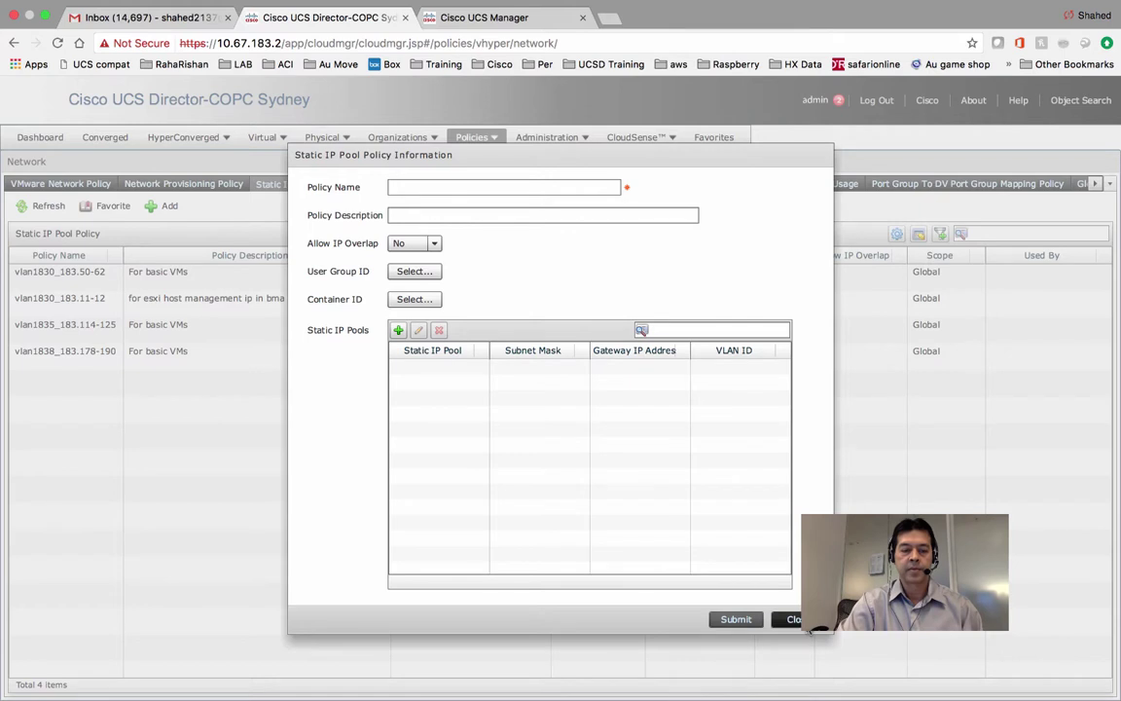
pyautogui.click(398, 331)
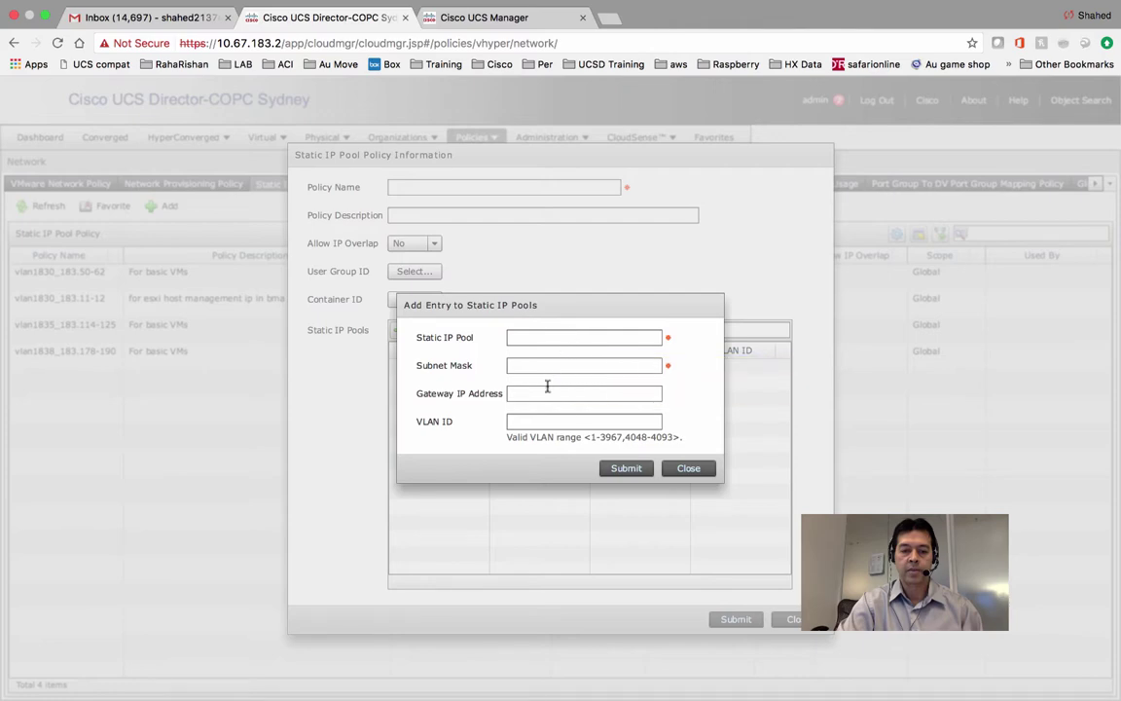
pyautogui.click(691, 471)
pyautogui.click(790, 619)
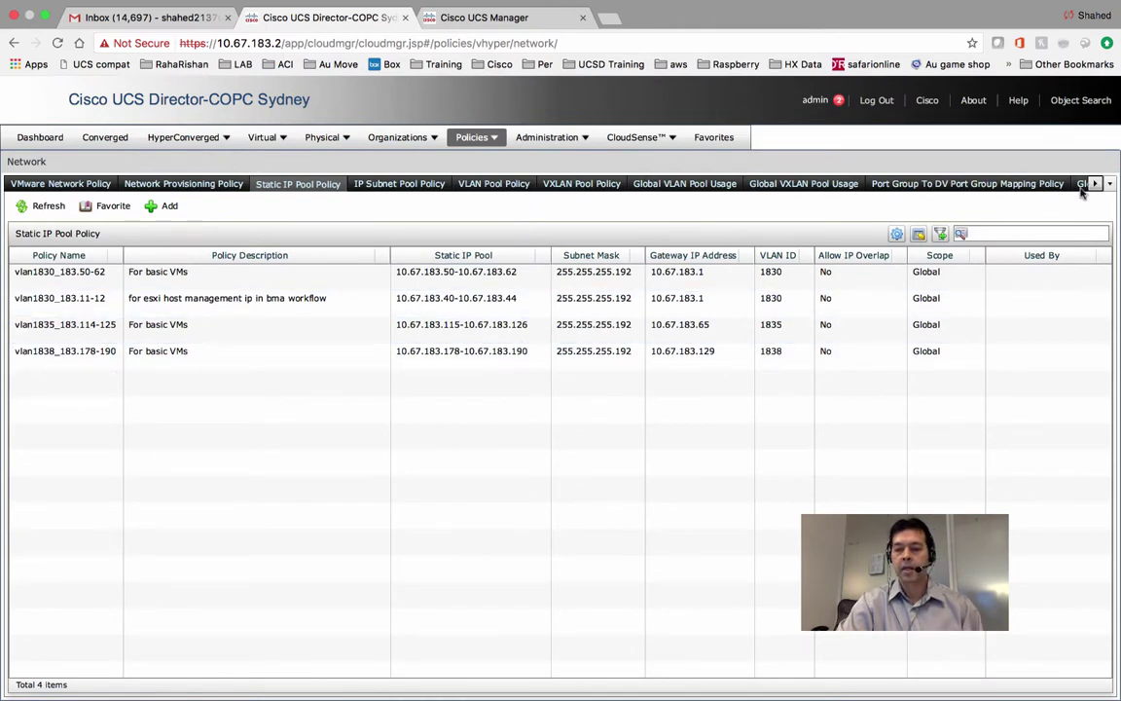
pyautogui.click(1111, 184)
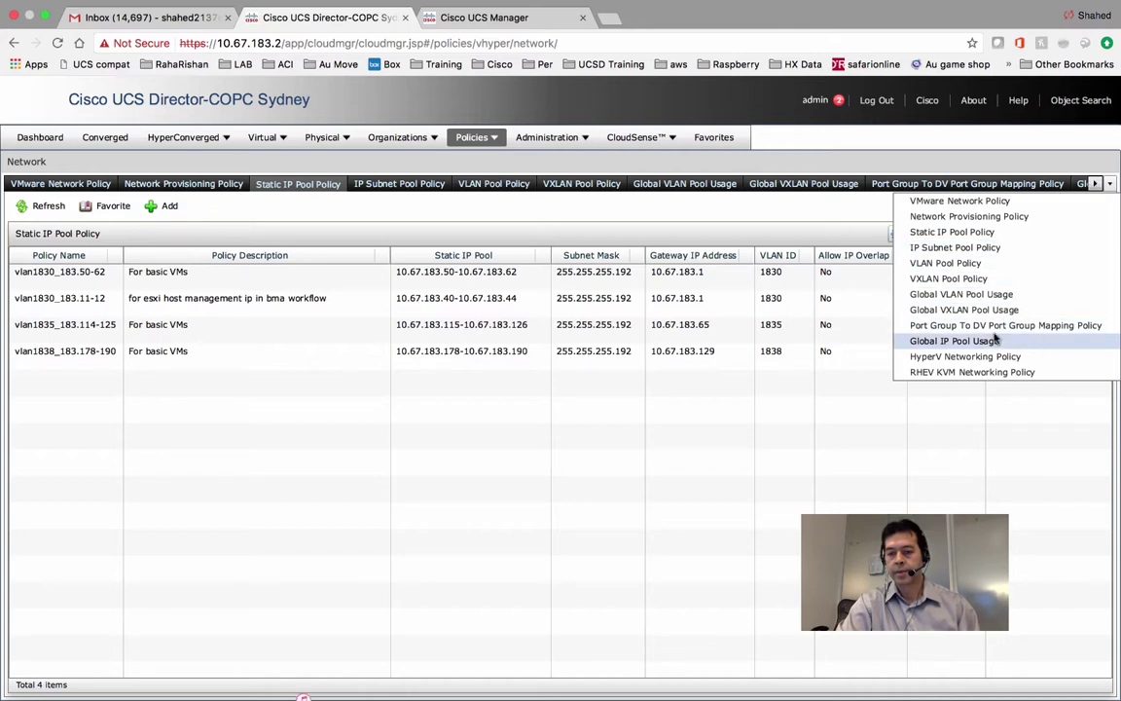
# Open Global IP Pool Usage, widen the IP Address and Usage Reported By columns, and scroll the table.
pyautogui.click(954, 341)
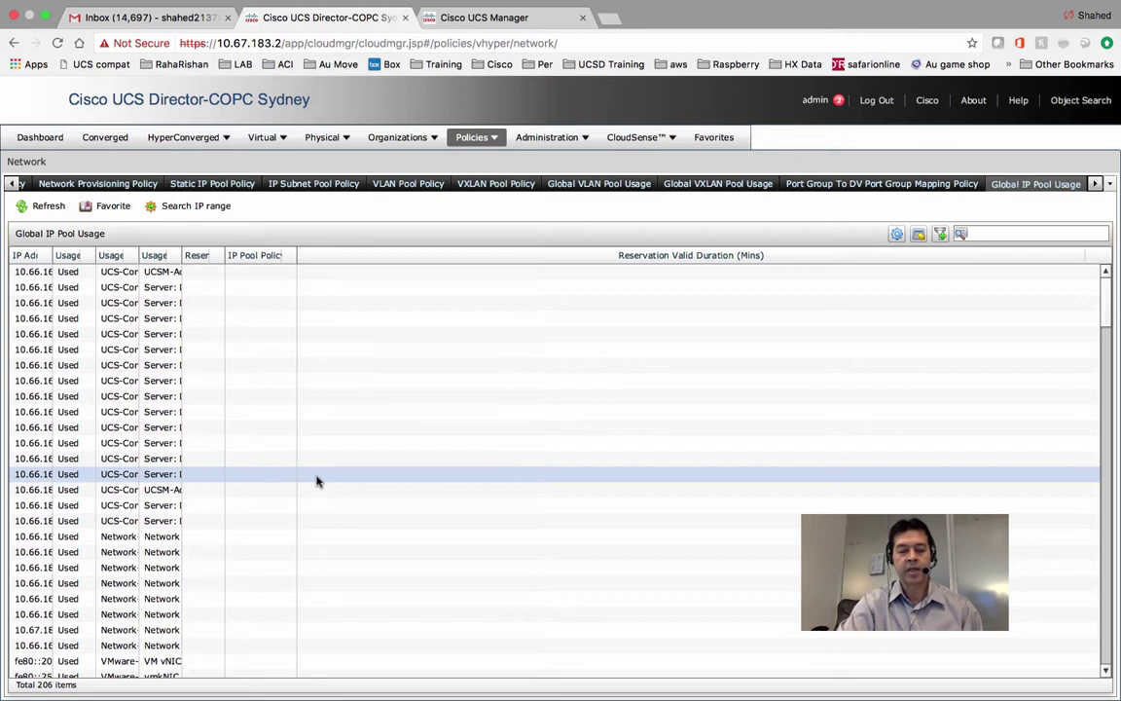
pyautogui.click(979, 235)
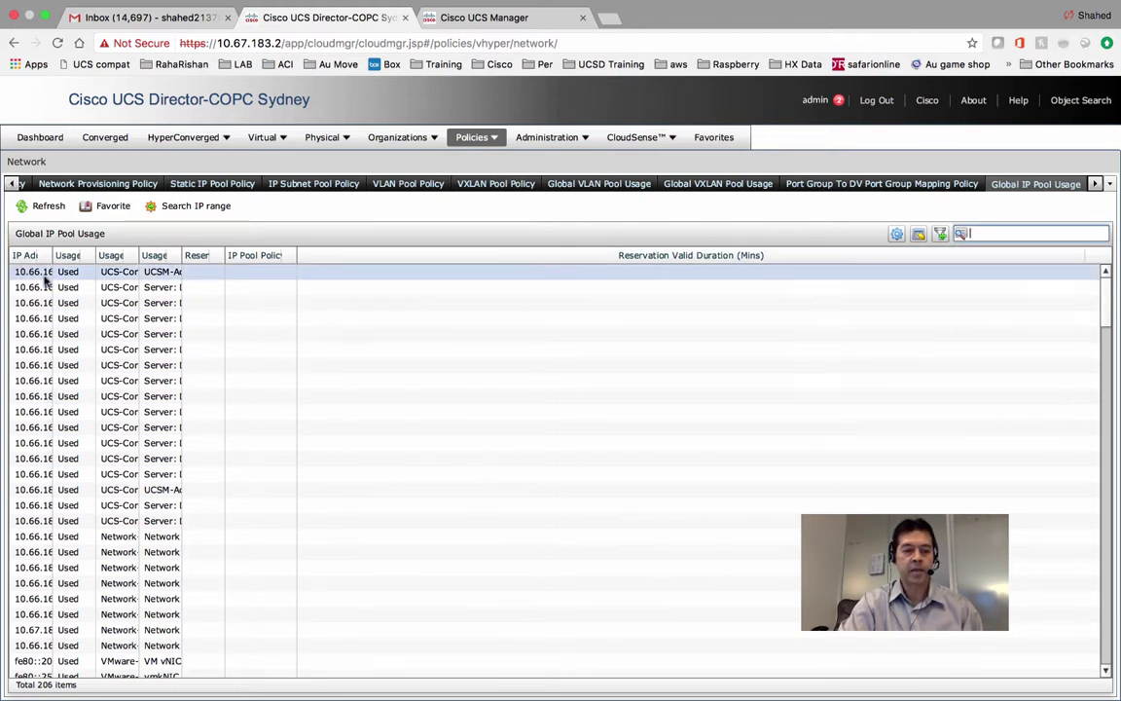
pyautogui.moveTo(51, 255); pyautogui.dragTo(137, 251)
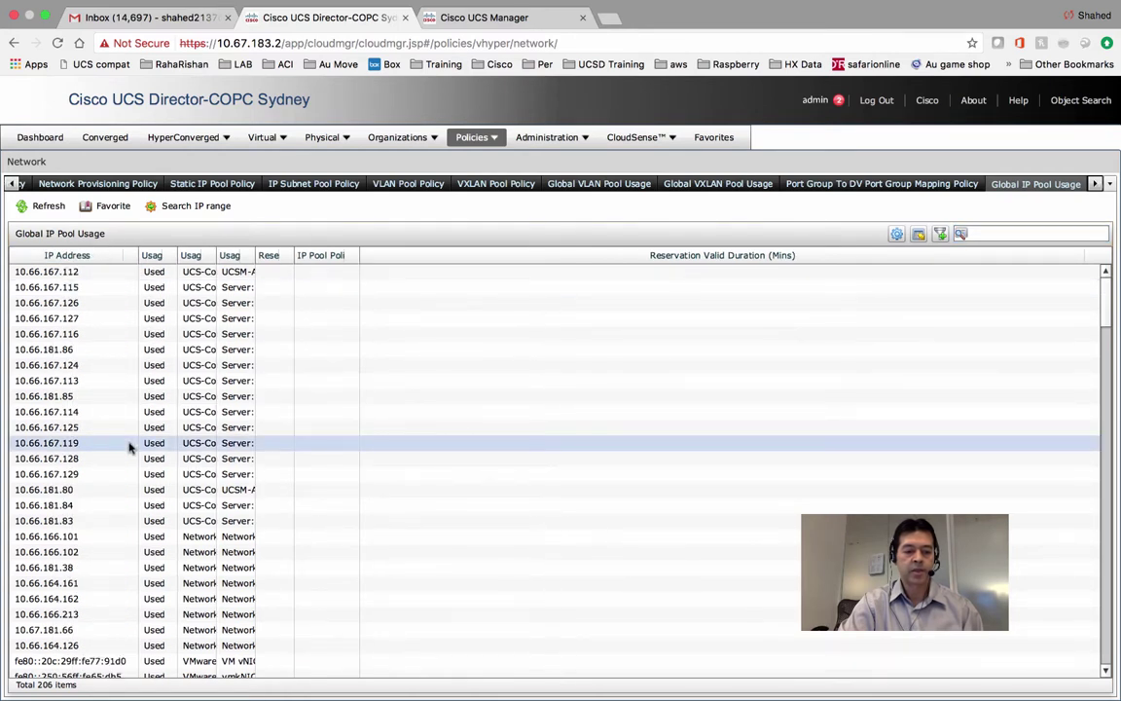
pyautogui.click(185, 505)
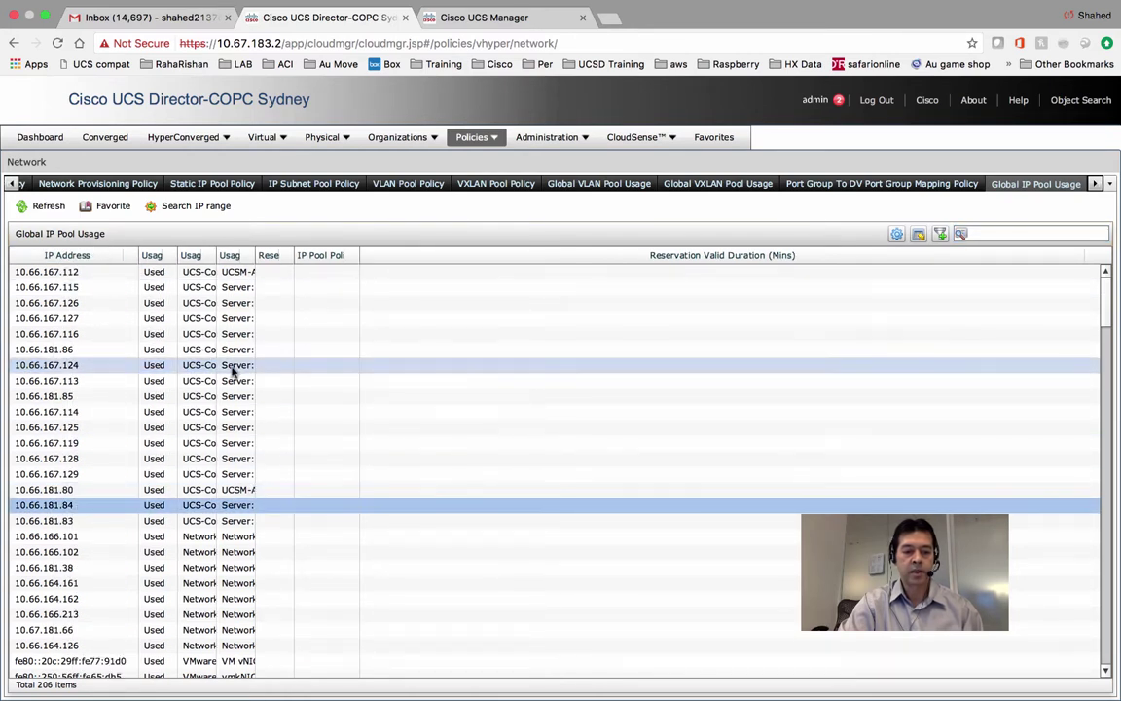
pyautogui.moveTo(255, 255); pyautogui.dragTo(489, 251)
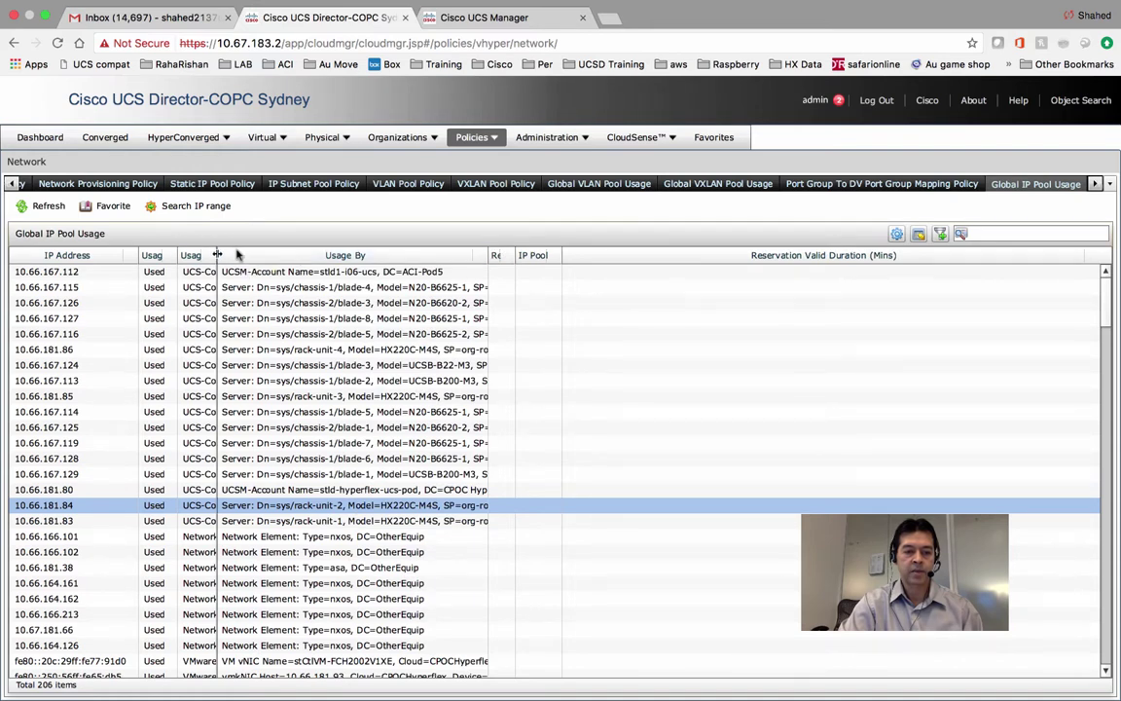
pyautogui.moveTo(217, 254); pyautogui.dragTo(338, 257)
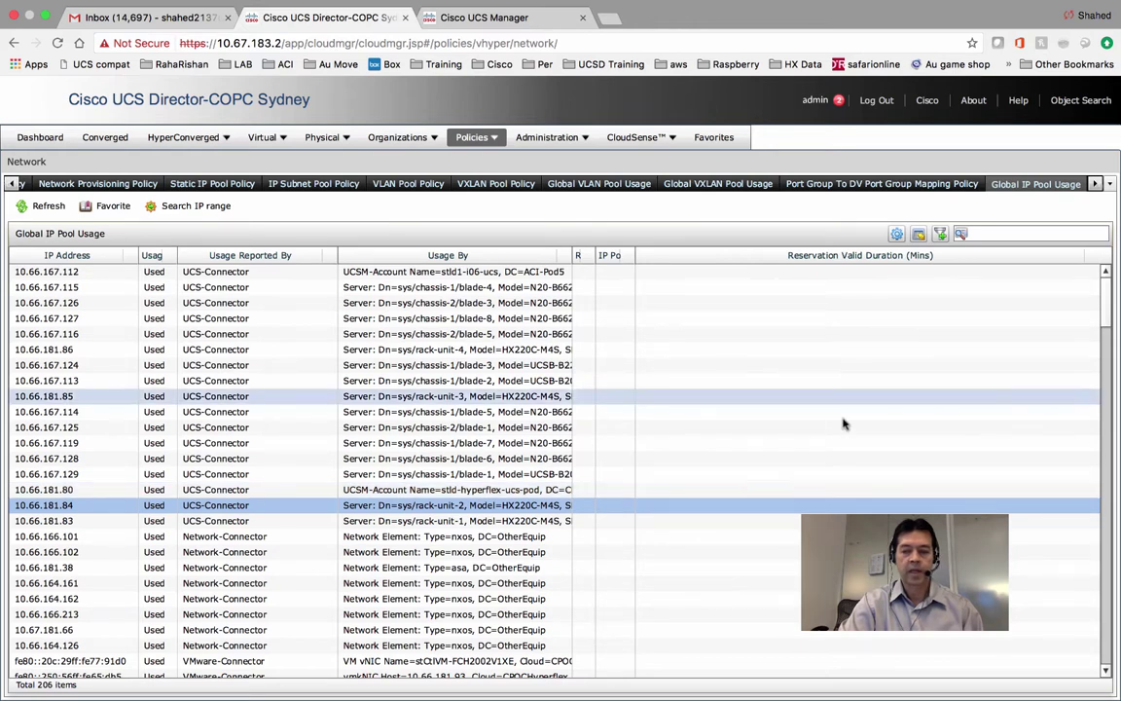
pyautogui.moveTo(1106, 292); pyautogui.dragTo(1119, 555)
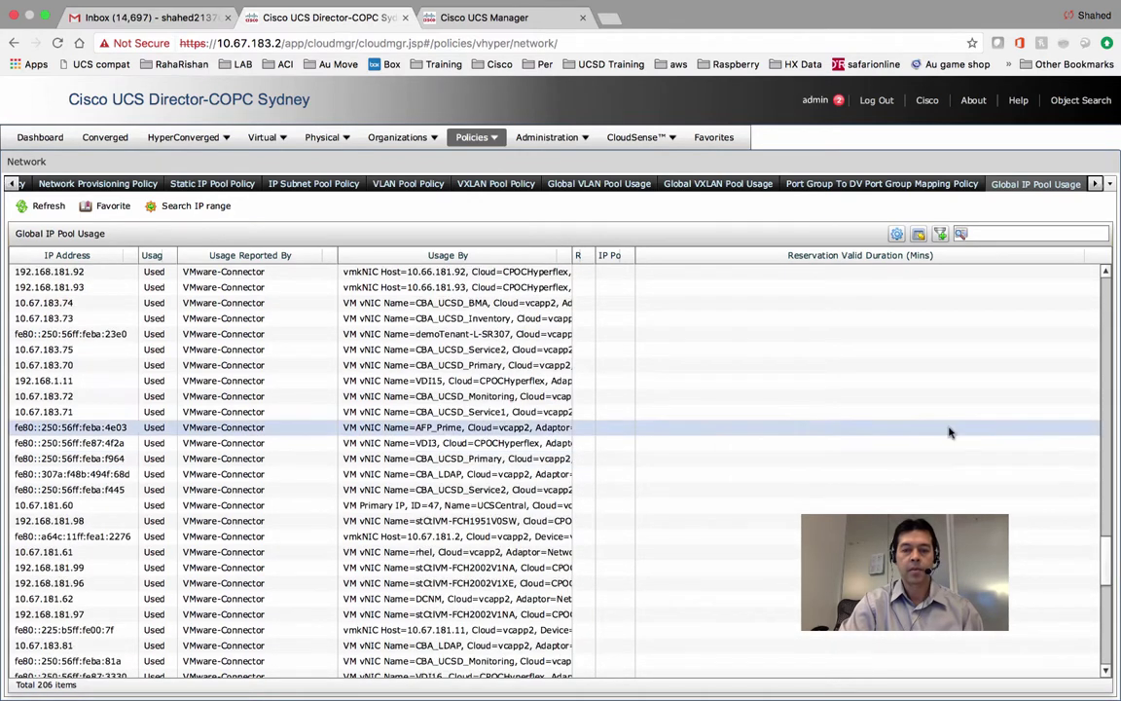
pyautogui.click(497, 142)
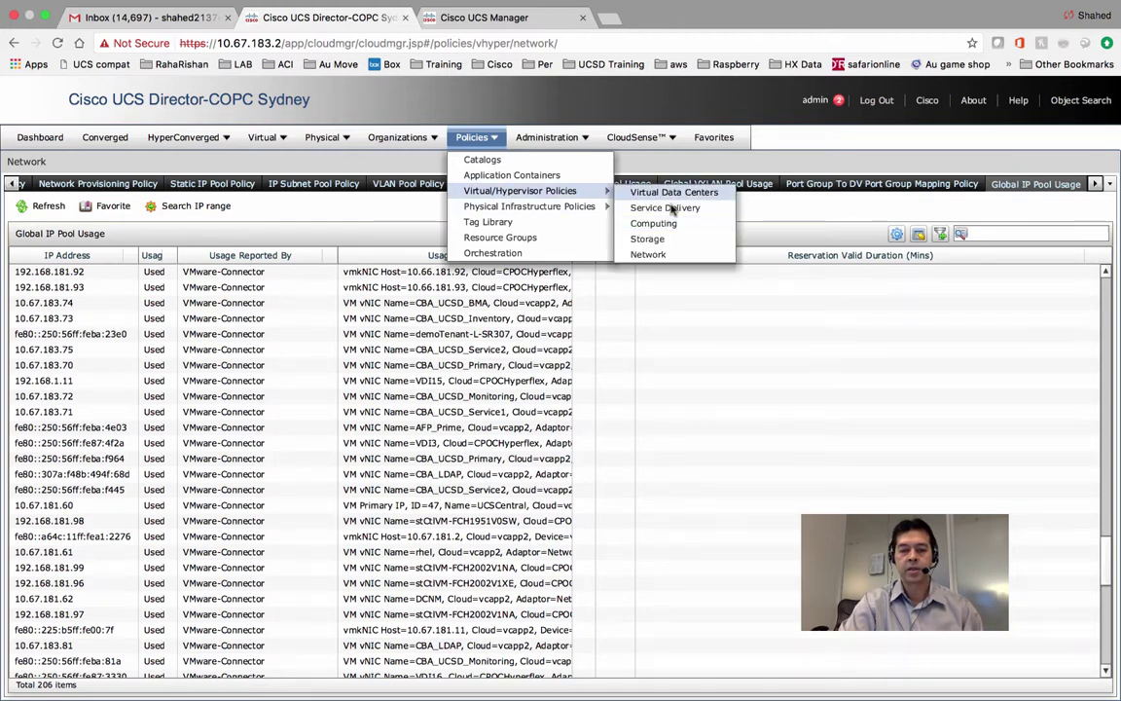
# In Storage policies, try a catalog 'sss' with 3 entries, then show the VMware Storage Policy list.
pyautogui.click(659, 239)
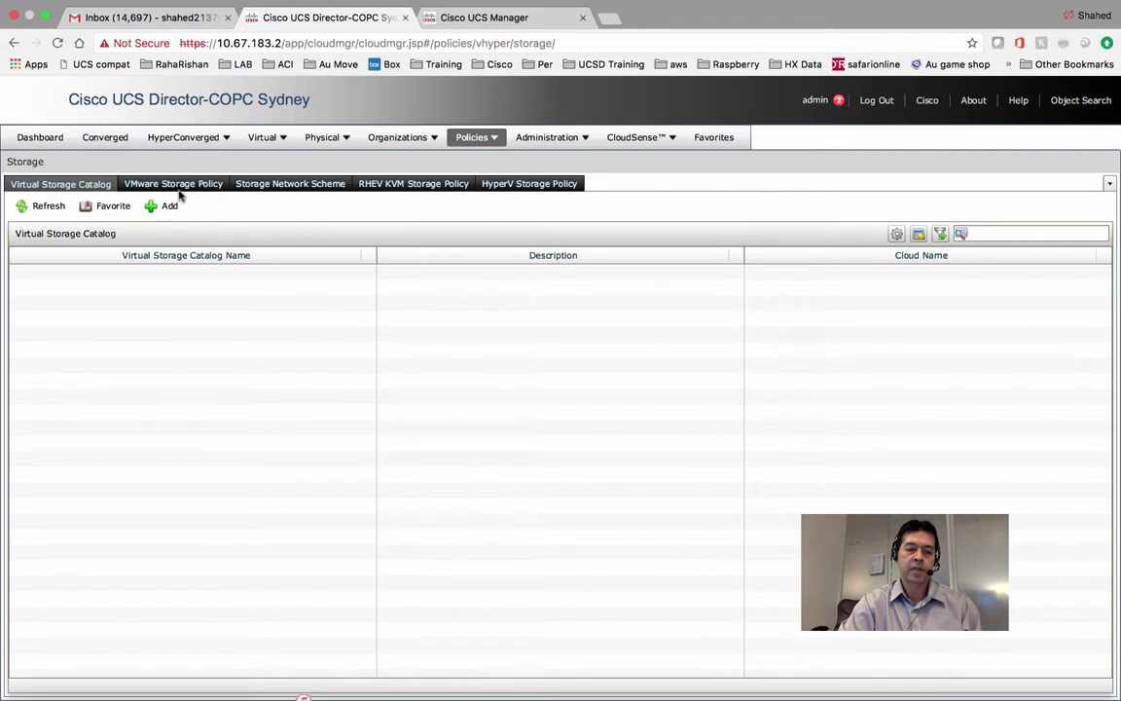
pyautogui.click(151, 208)
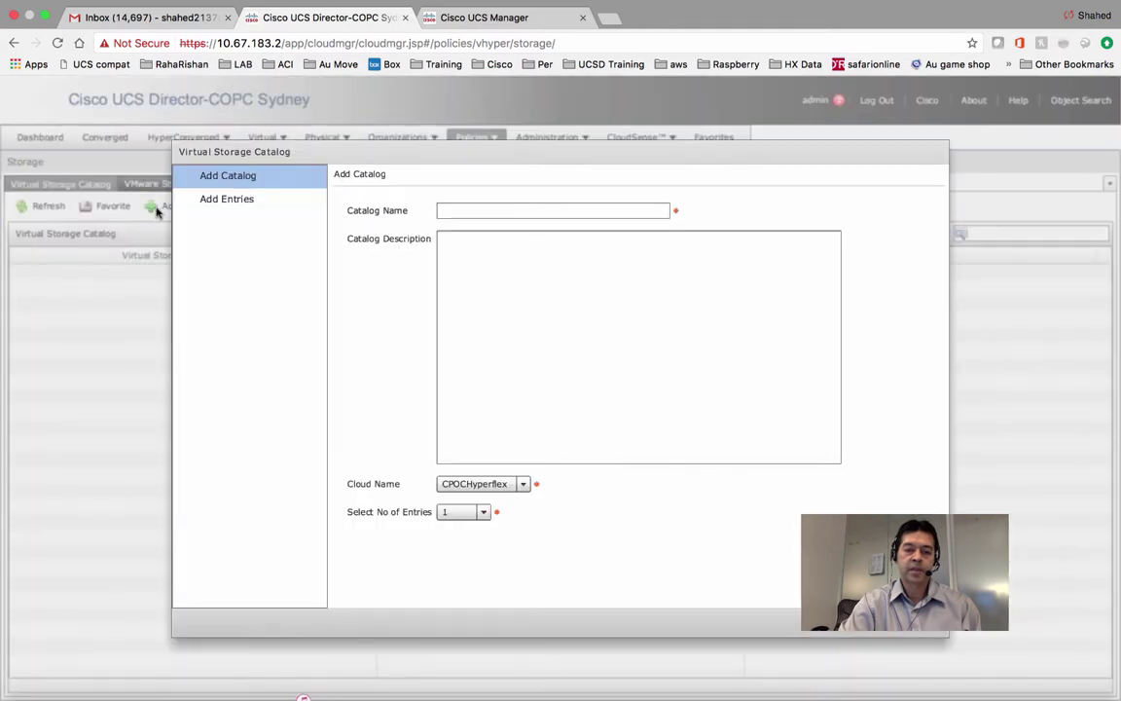
pyautogui.click(467, 512)
pyautogui.click(451, 560)
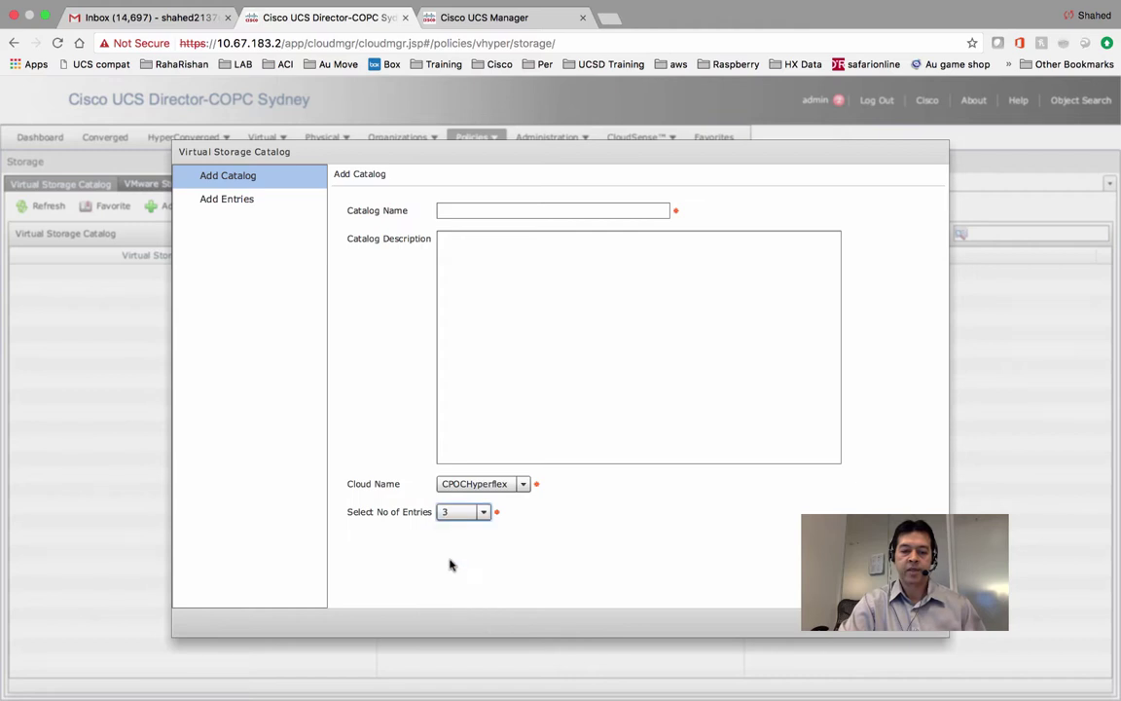
pyautogui.click(553, 210)
pyautogui.write('sss')
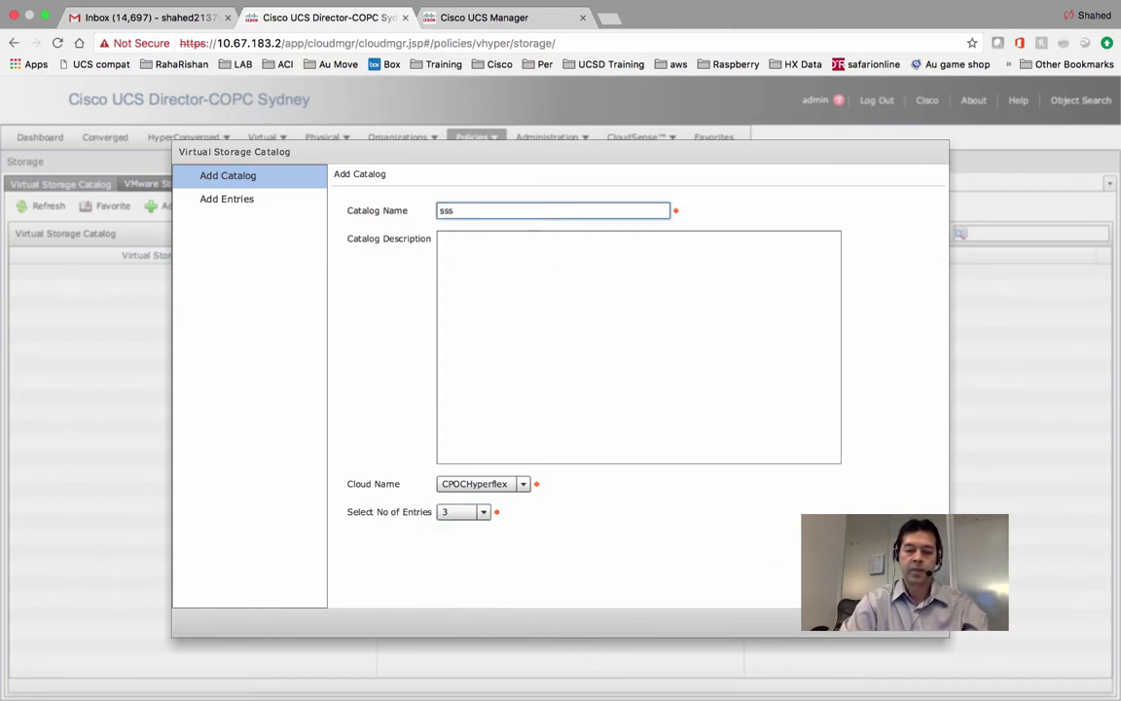
pyautogui.press('Return')
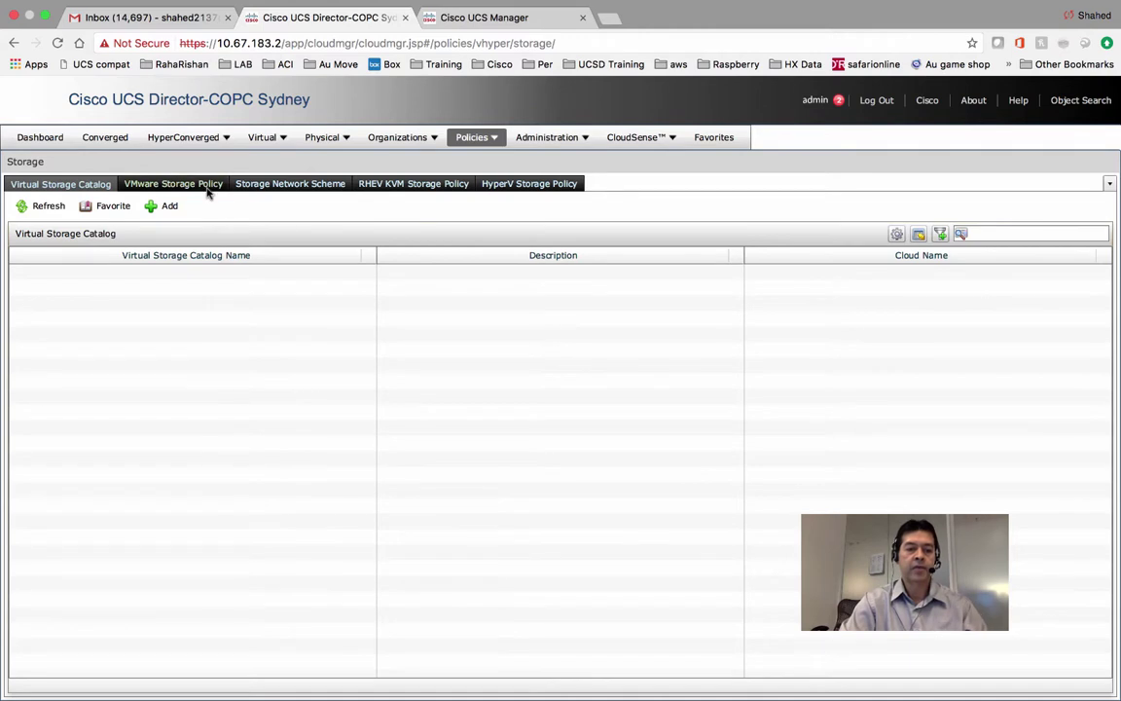
pyautogui.click(204, 184)
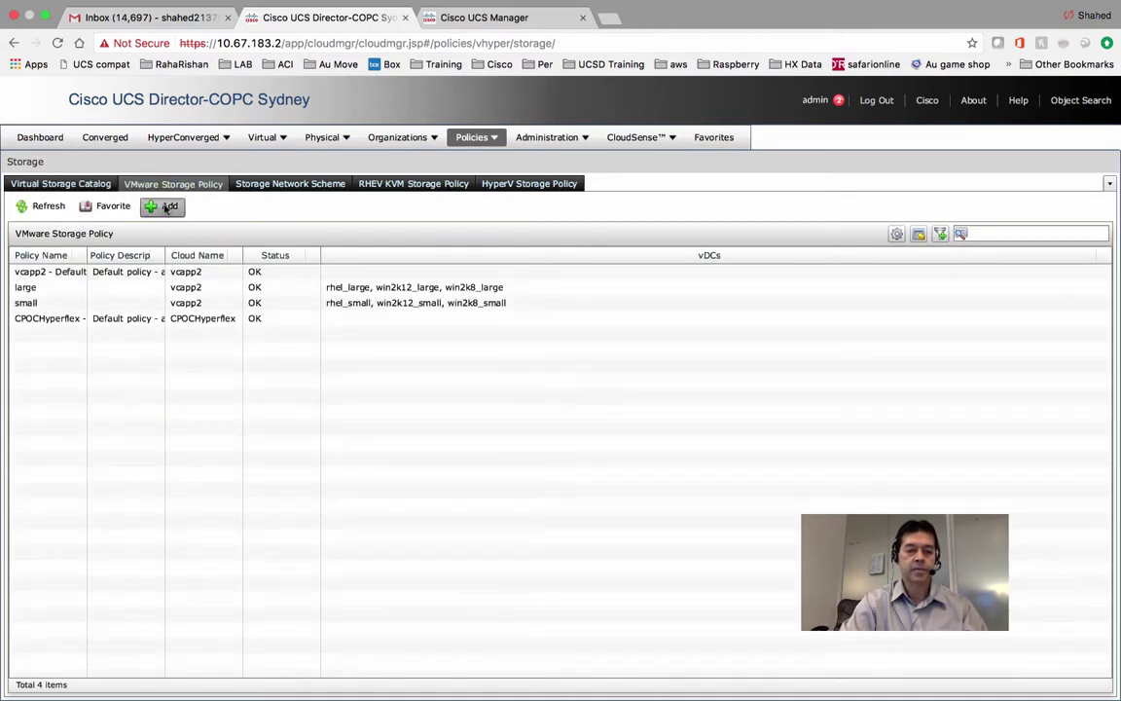
# Add a storage policy named 'test Storage pol' for cloud vcapp2 and check its storage profile and scope lists.
pyautogui.click(166, 206)
pyautogui.click(523, 212)
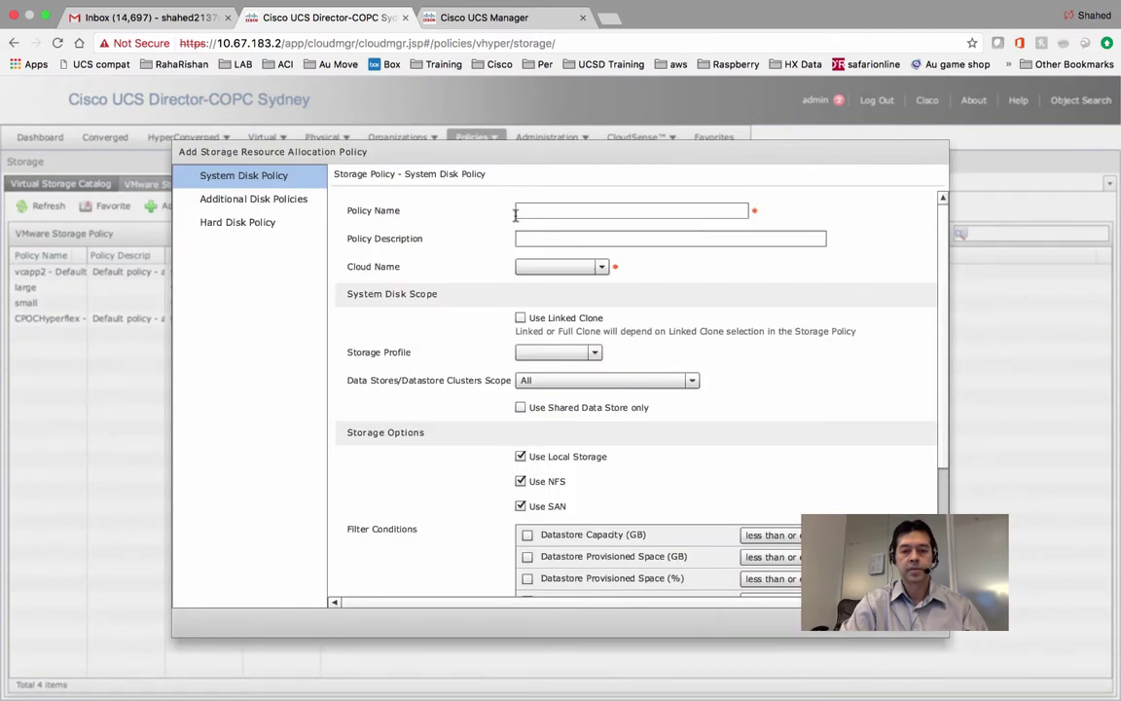
pyautogui.write('test')
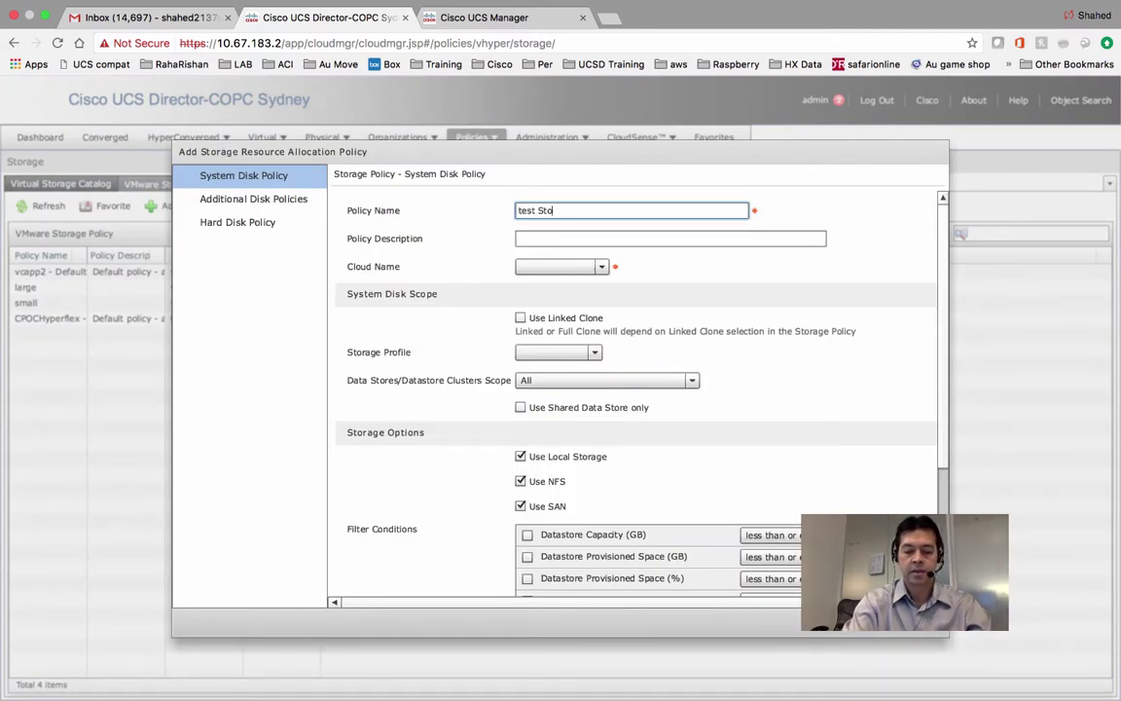
pyautogui.write(' St')
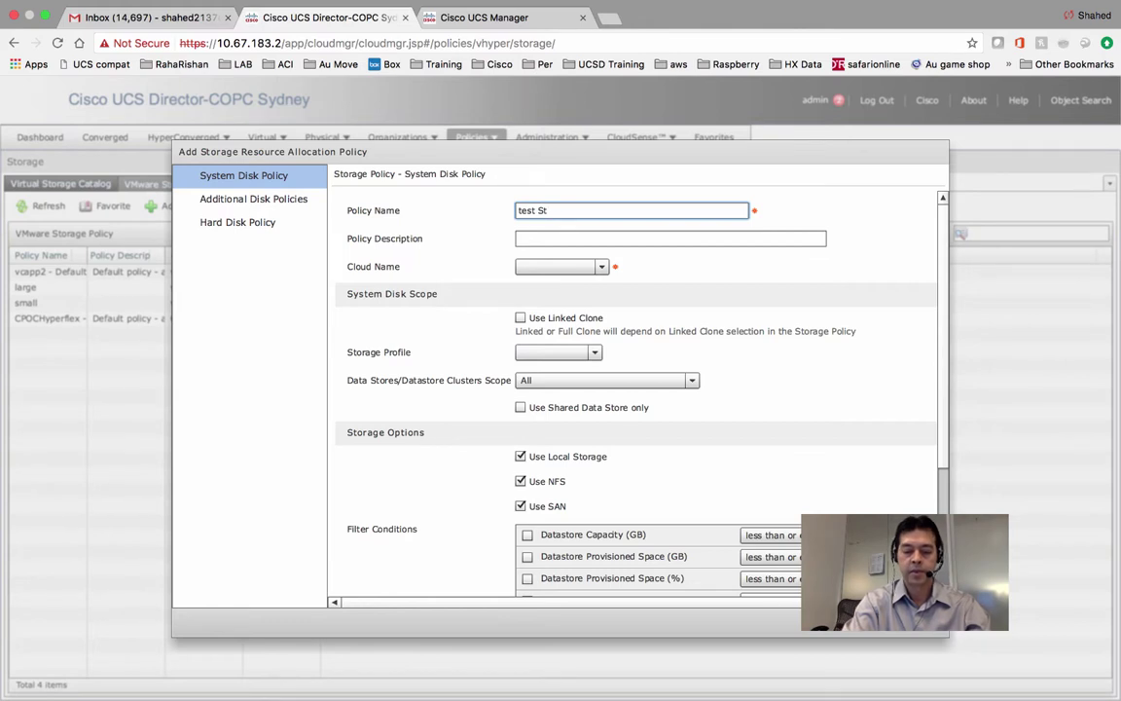
pyautogui.write('orage pol')
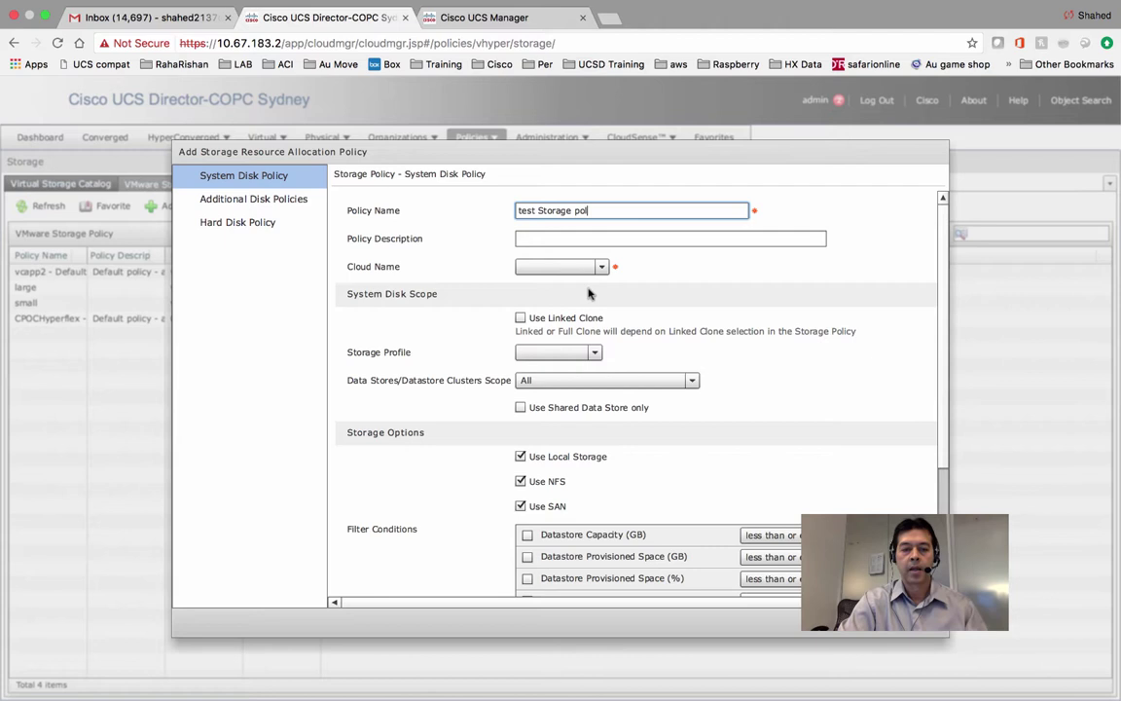
pyautogui.click(533, 265)
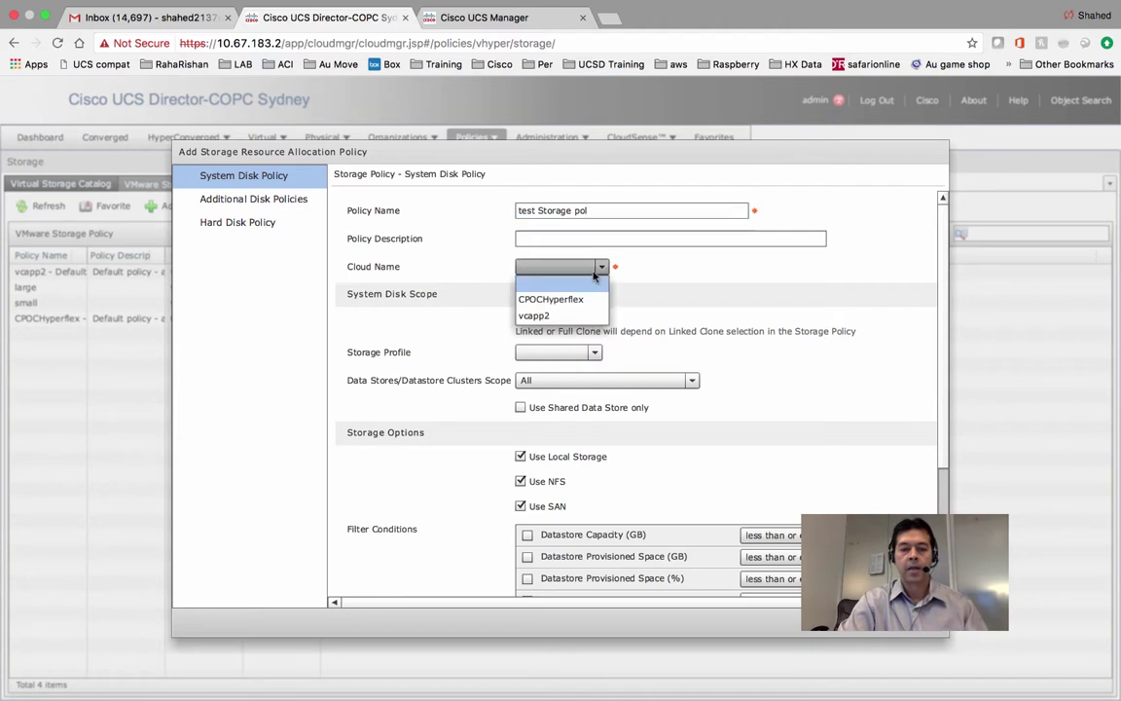
pyautogui.click(533, 316)
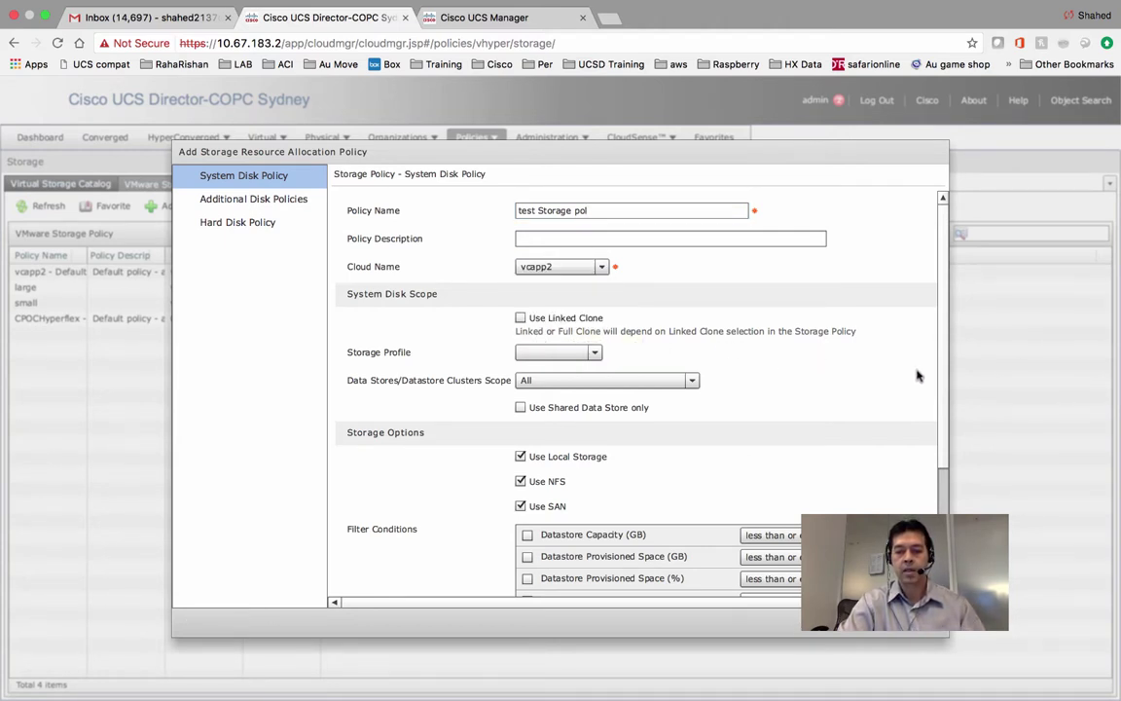
pyautogui.scroll(-3, 944, 370)
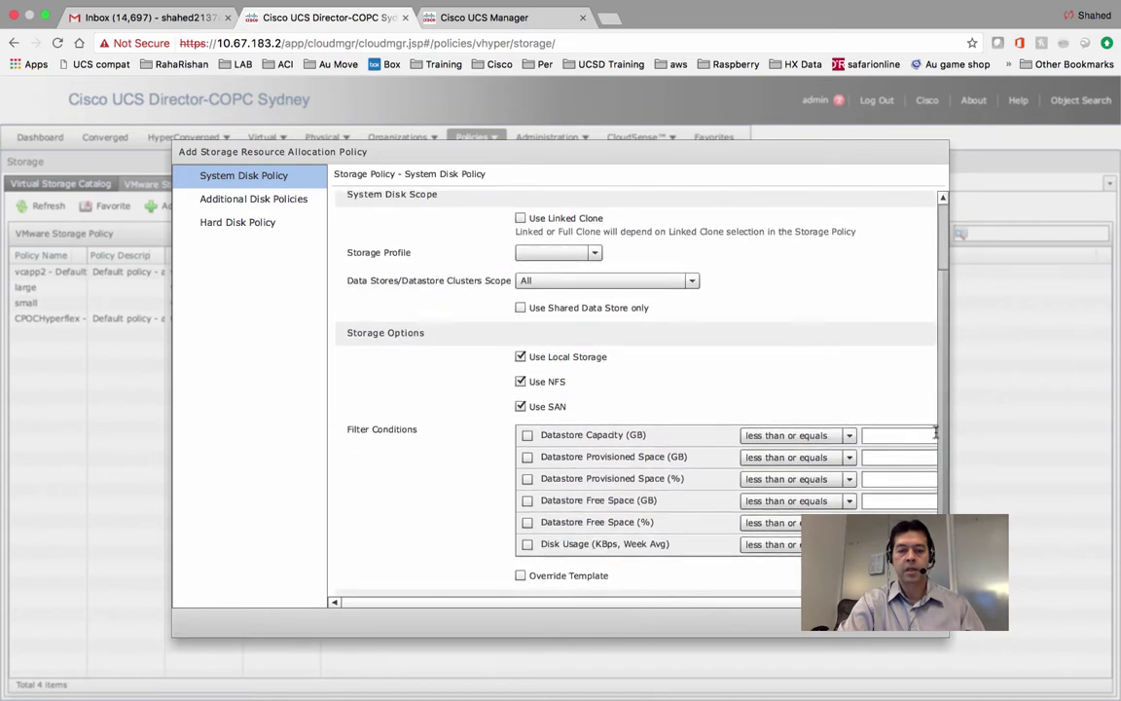
pyautogui.click(556, 252)
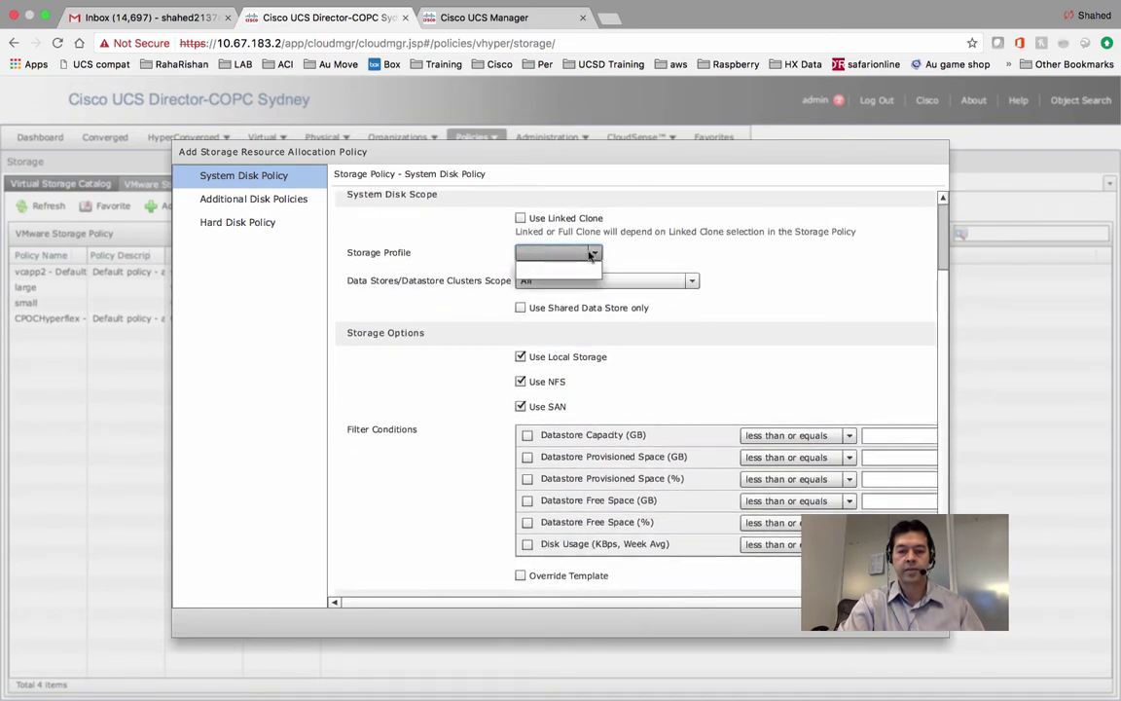
pyautogui.click(553, 263)
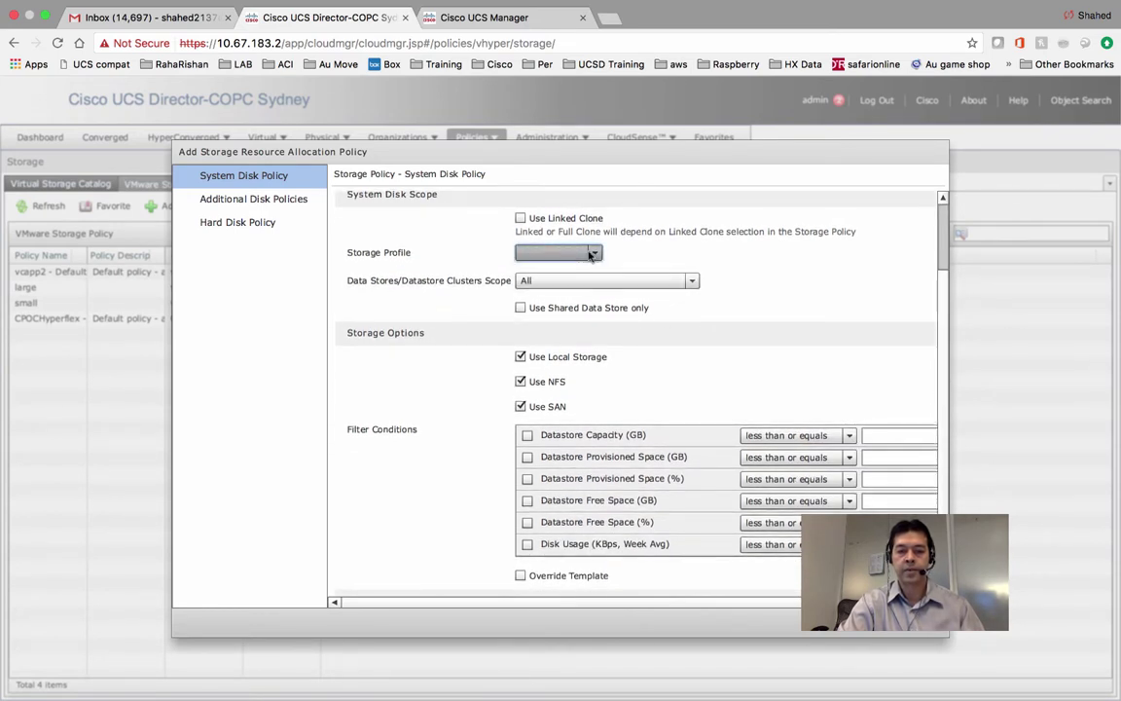
pyautogui.click(658, 282)
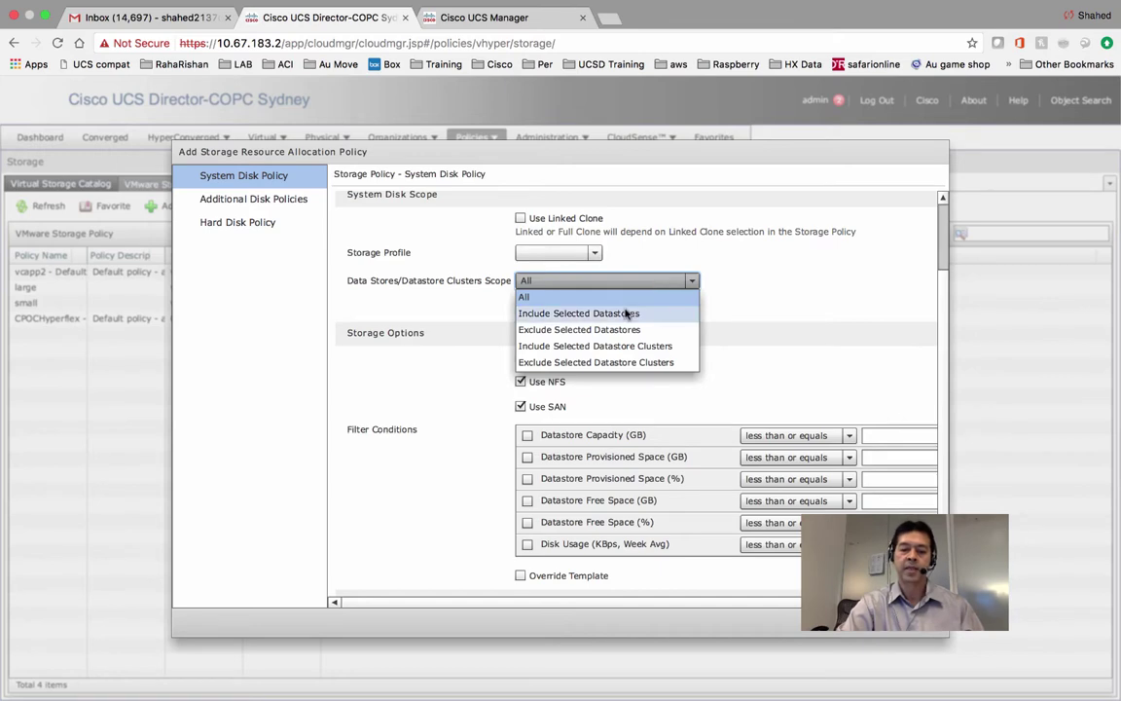
# Set the datastore scope to Include Selected Datastores with only datastore1 (2) selected.
pyautogui.click(625, 311)
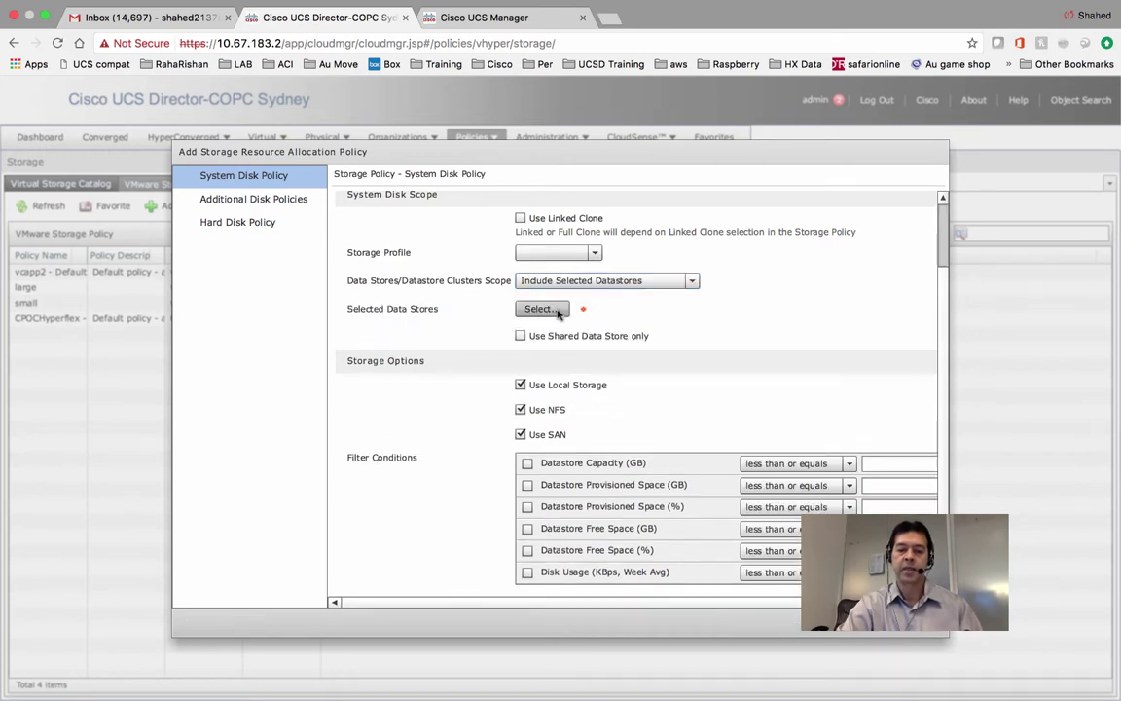
pyautogui.click(557, 311)
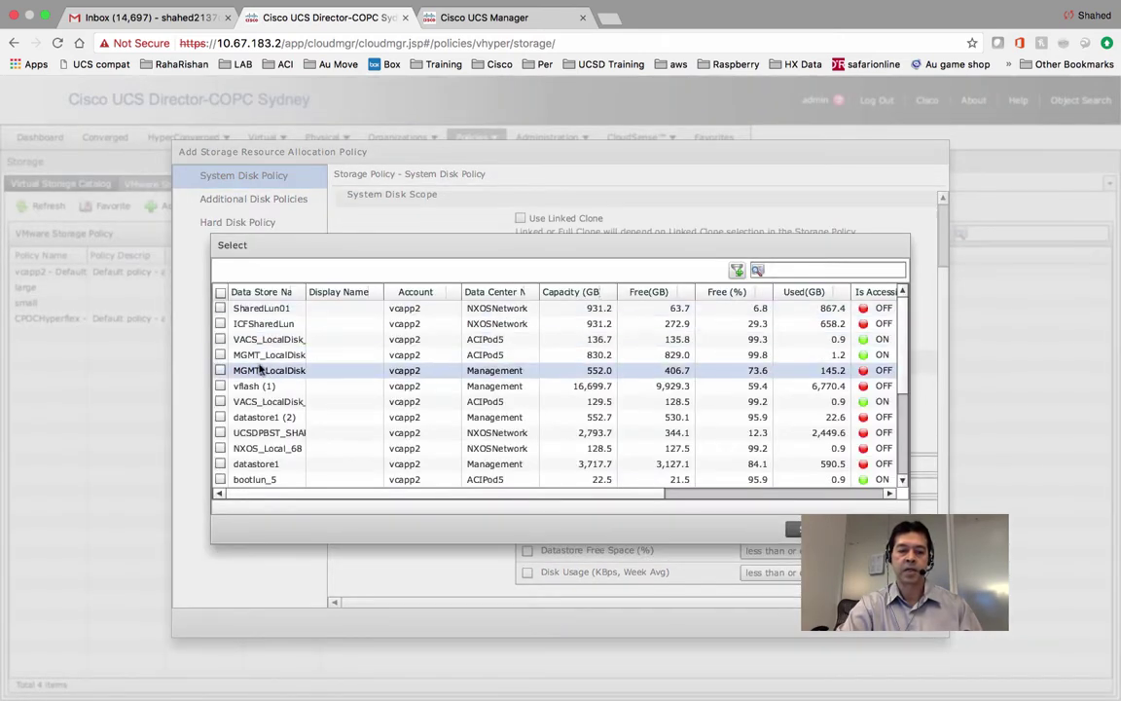
pyautogui.click(221, 355)
pyautogui.click(221, 369)
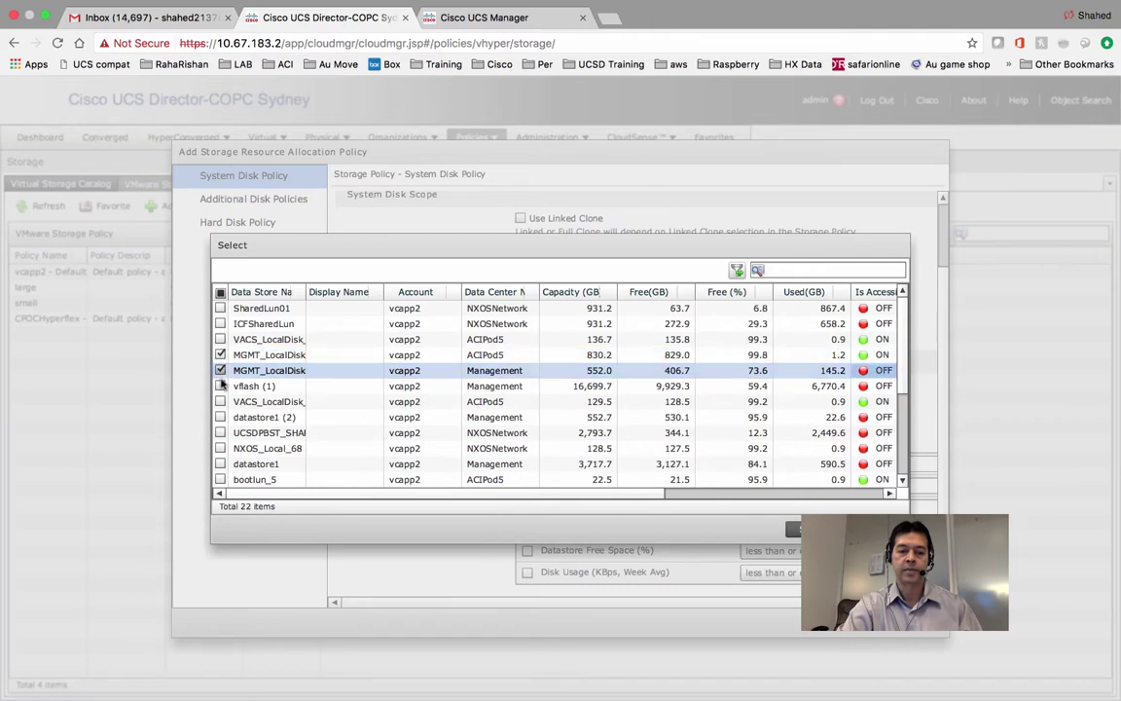
pyautogui.click(221, 385)
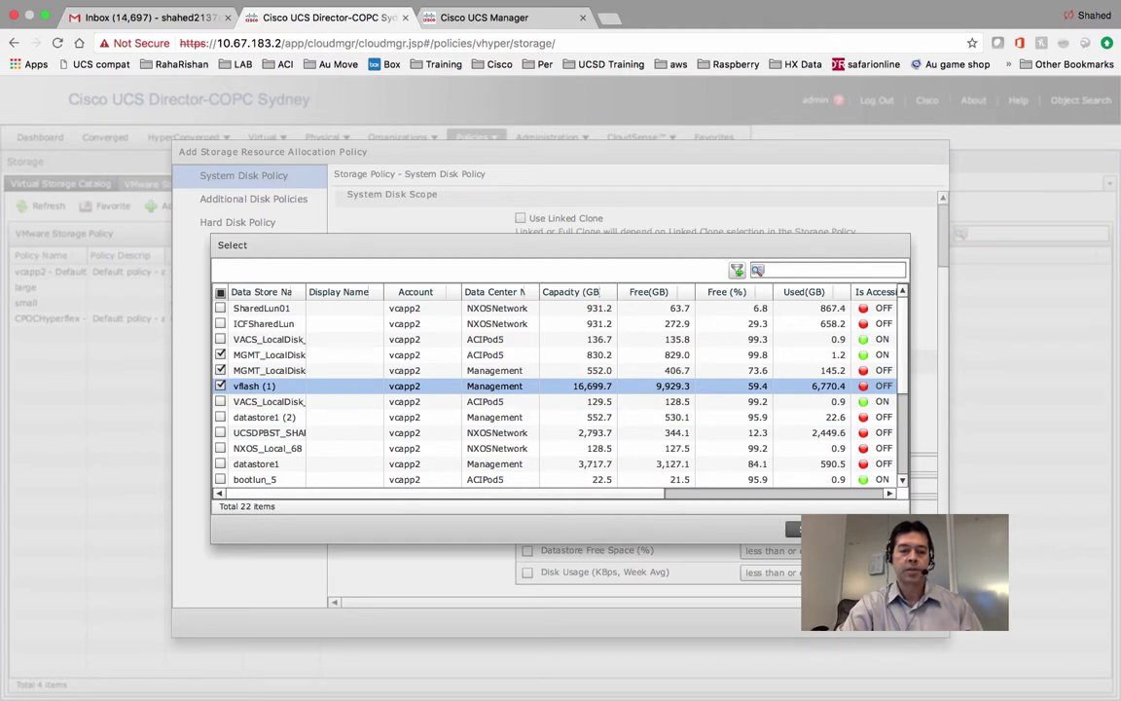
pyautogui.click(220, 385)
pyautogui.click(220, 370)
pyautogui.click(220, 354)
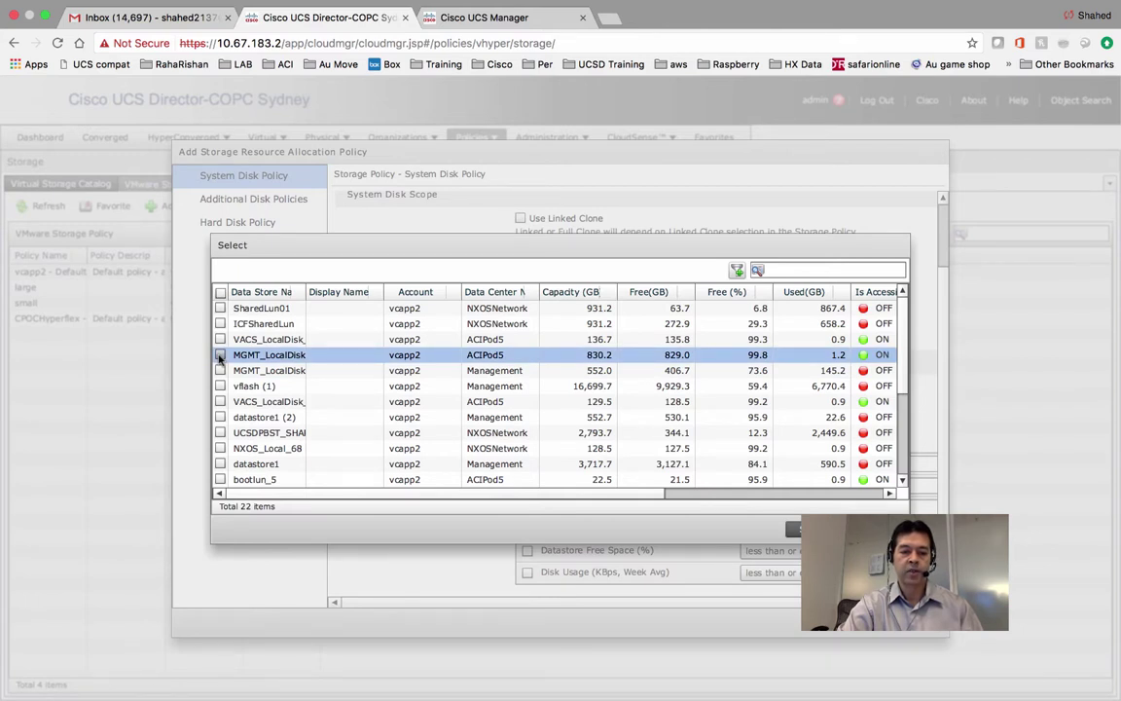
pyautogui.click(220, 417)
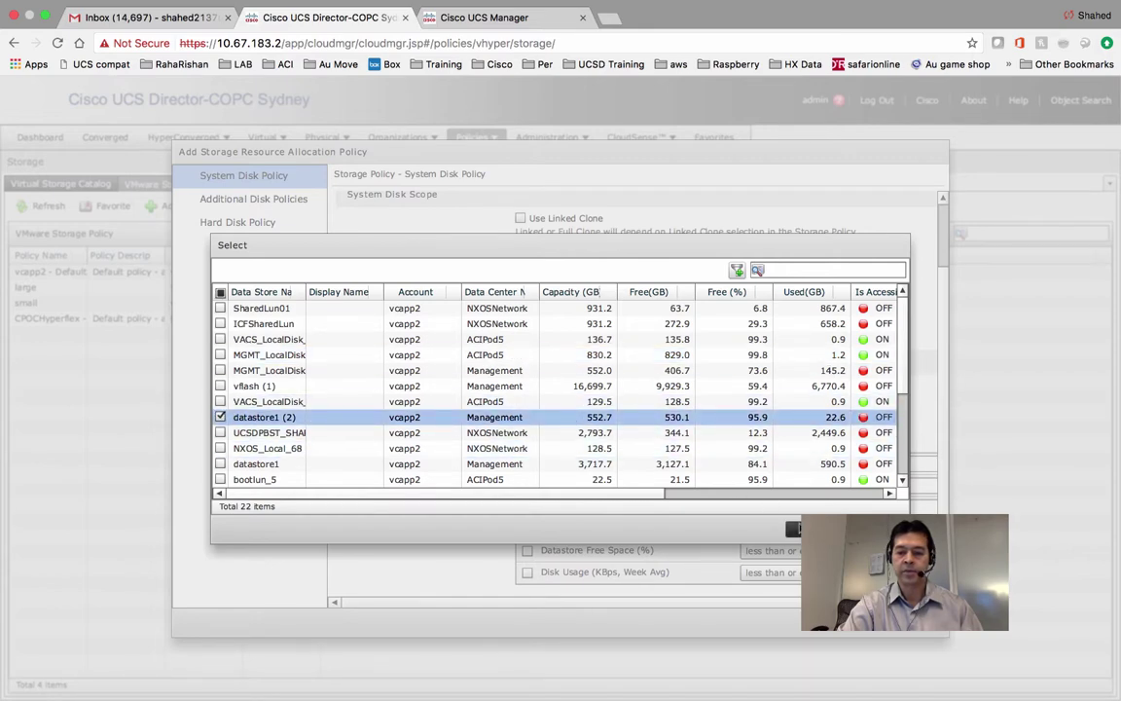
pyautogui.click(817, 528)
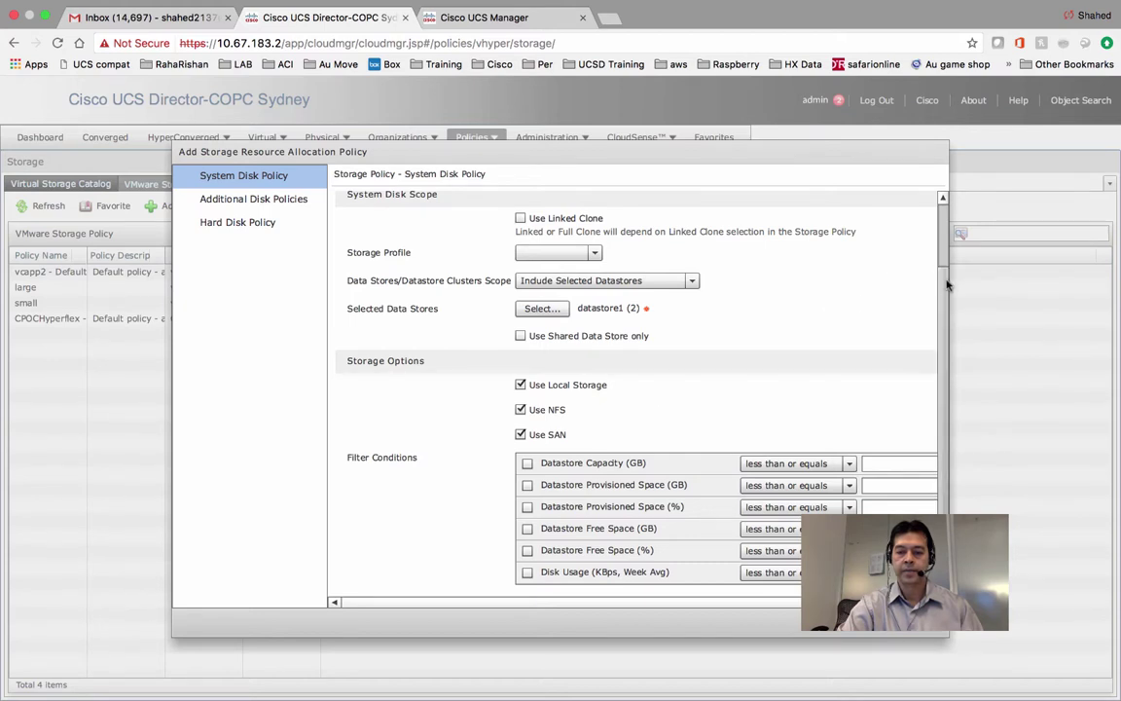
pyautogui.scroll(-3, 943, 288)
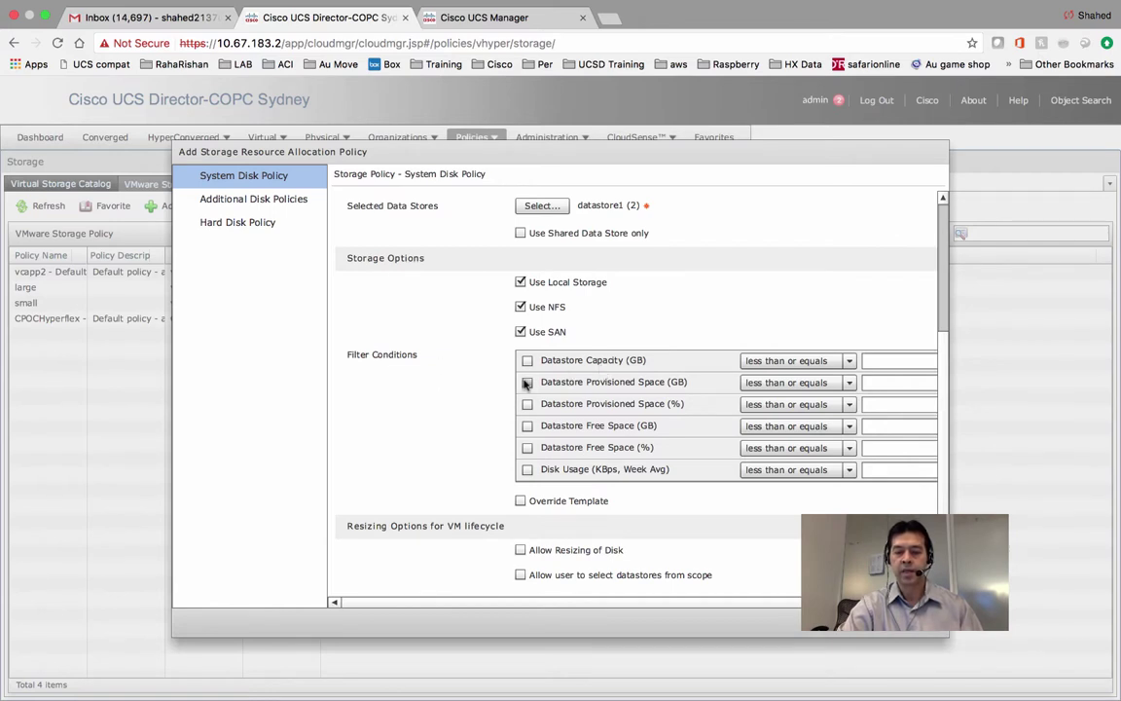
# Try a Datastore Capacity (GB) equals filter and enable Allow Resizing of Disk.
pyautogui.click(795, 361)
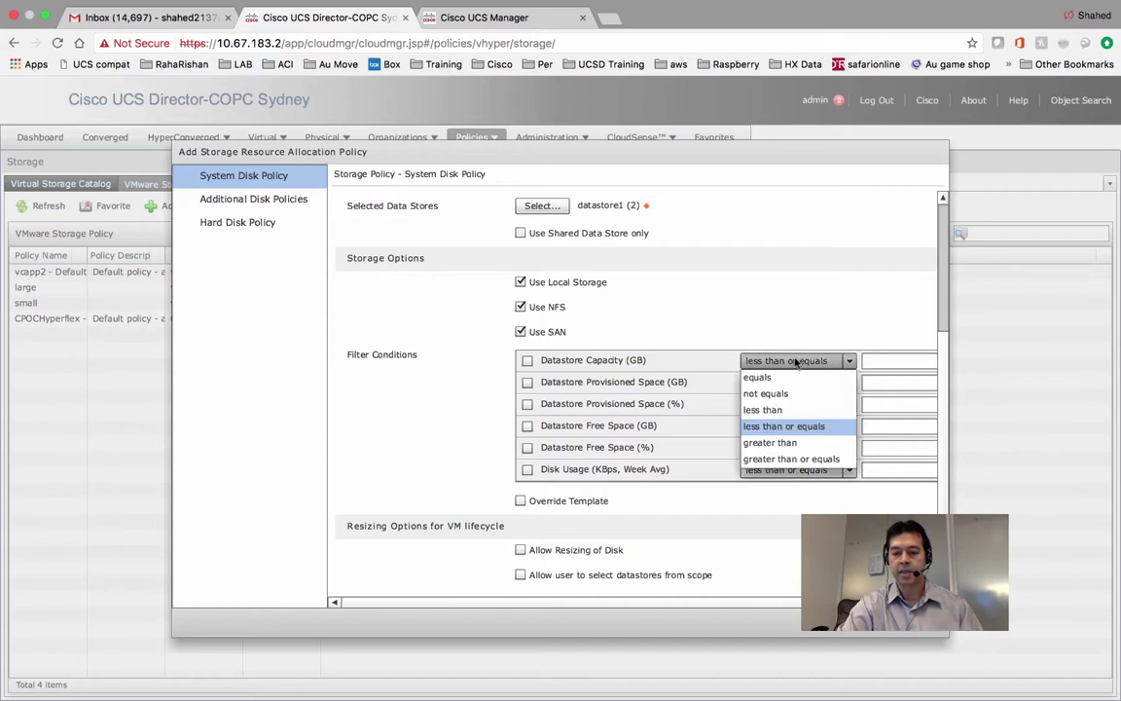
pyautogui.click(757, 376)
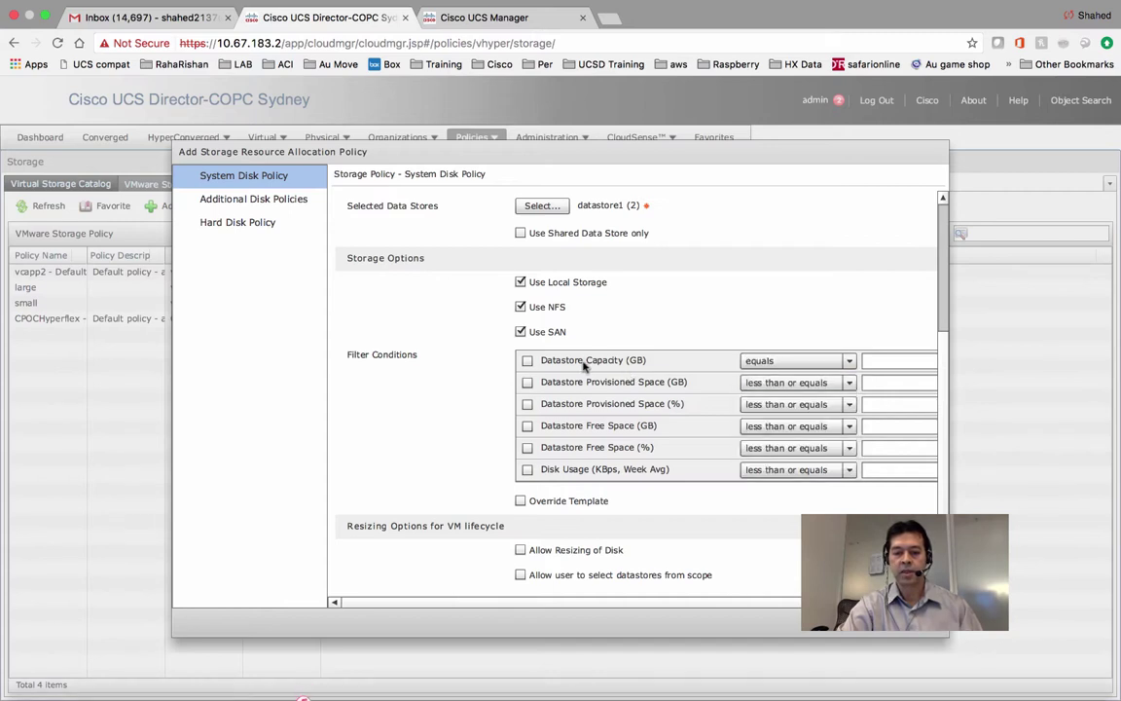
pyautogui.click(527, 361)
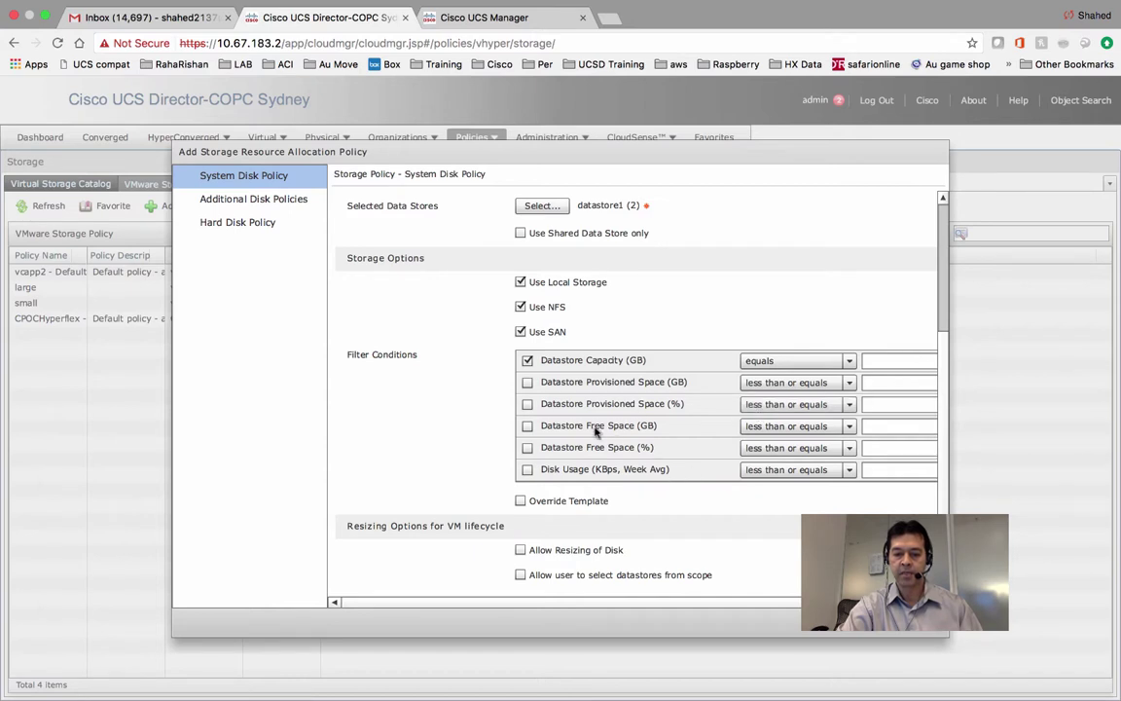
pyautogui.click(943, 319)
pyautogui.moveTo(943, 320); pyautogui.dragTo(939, 466)
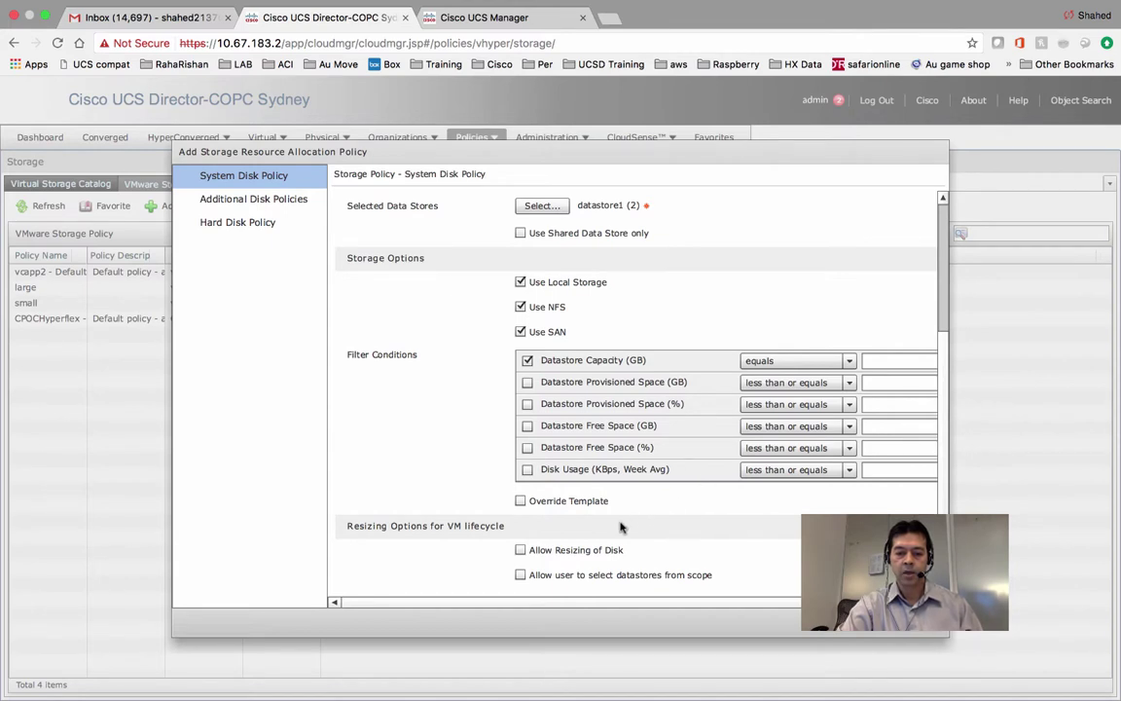
pyautogui.click(551, 551)
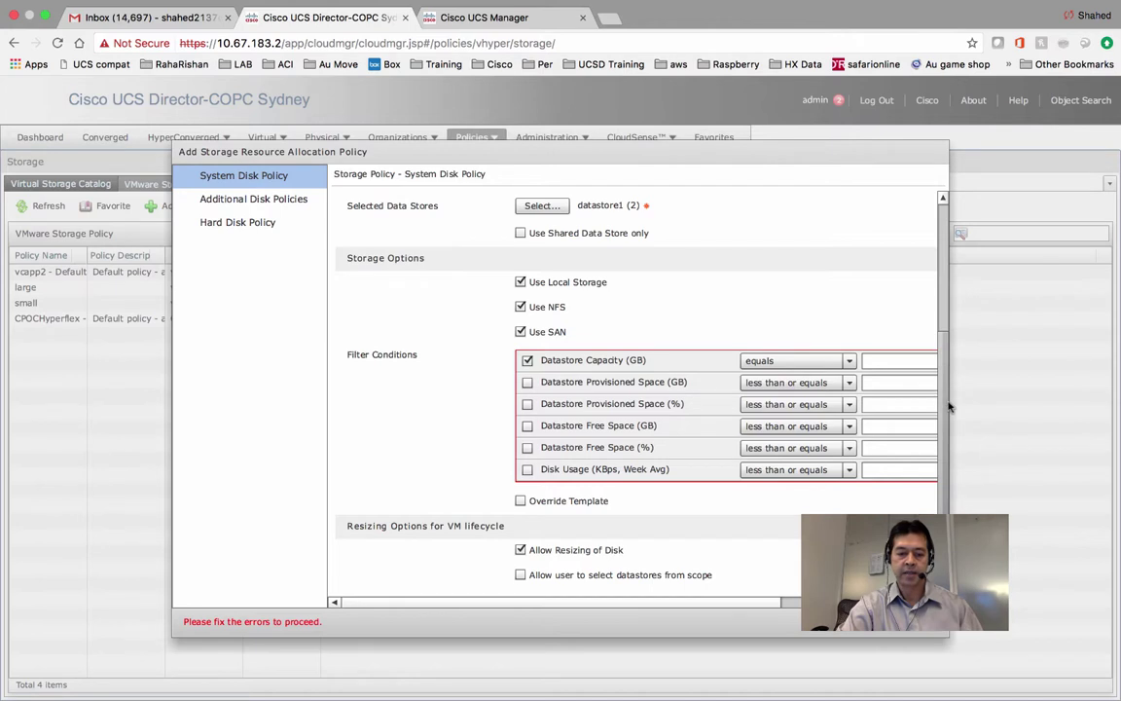
pyautogui.moveTo(950, 407); pyautogui.dragTo(952, 189)
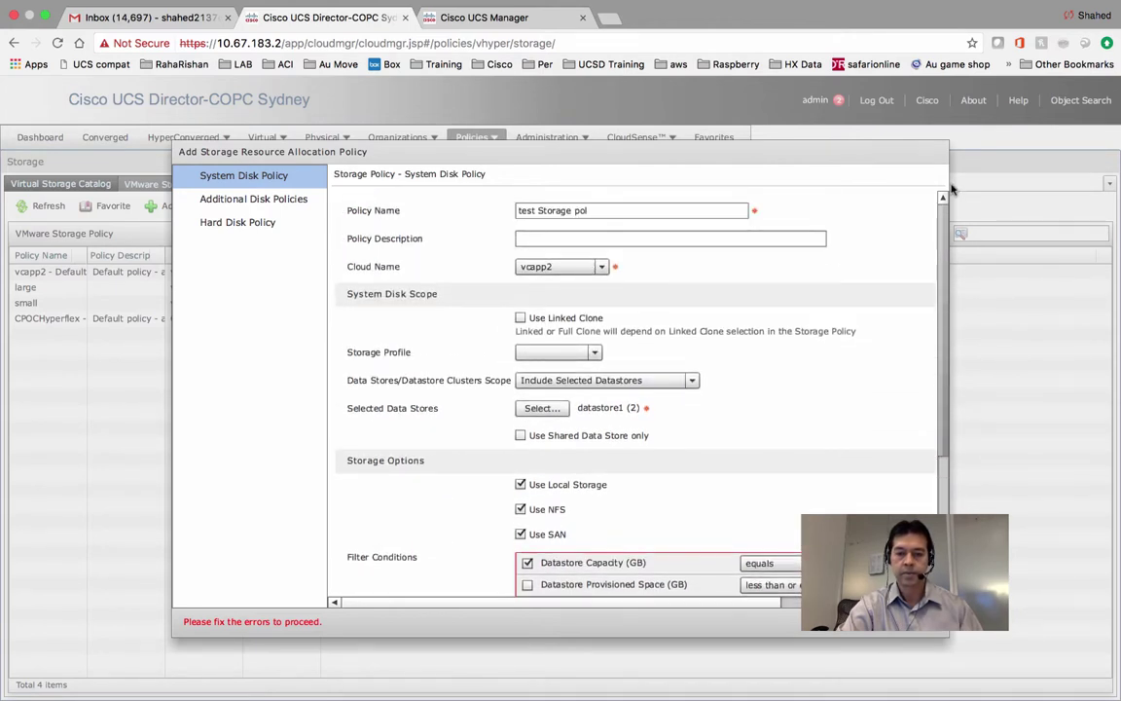
pyautogui.scroll(-5, 863, 350)
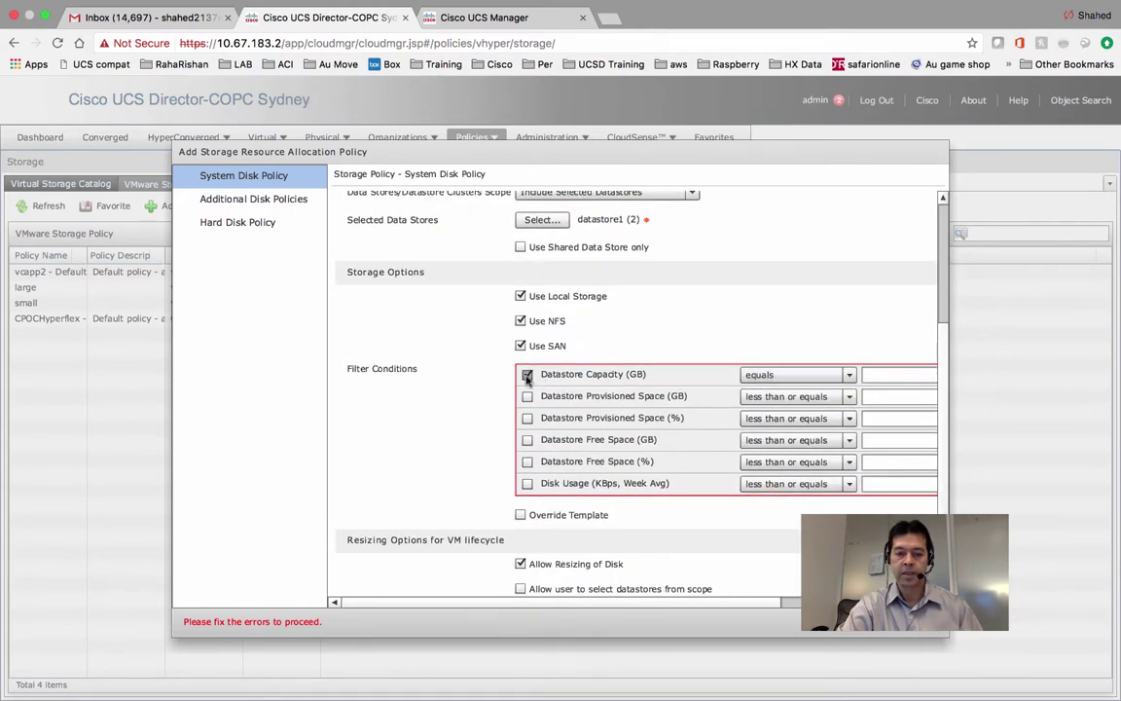
# Remove the capacity filter, confirm disk resizing, and allow users to select datastores from scope.
pyautogui.press('space')
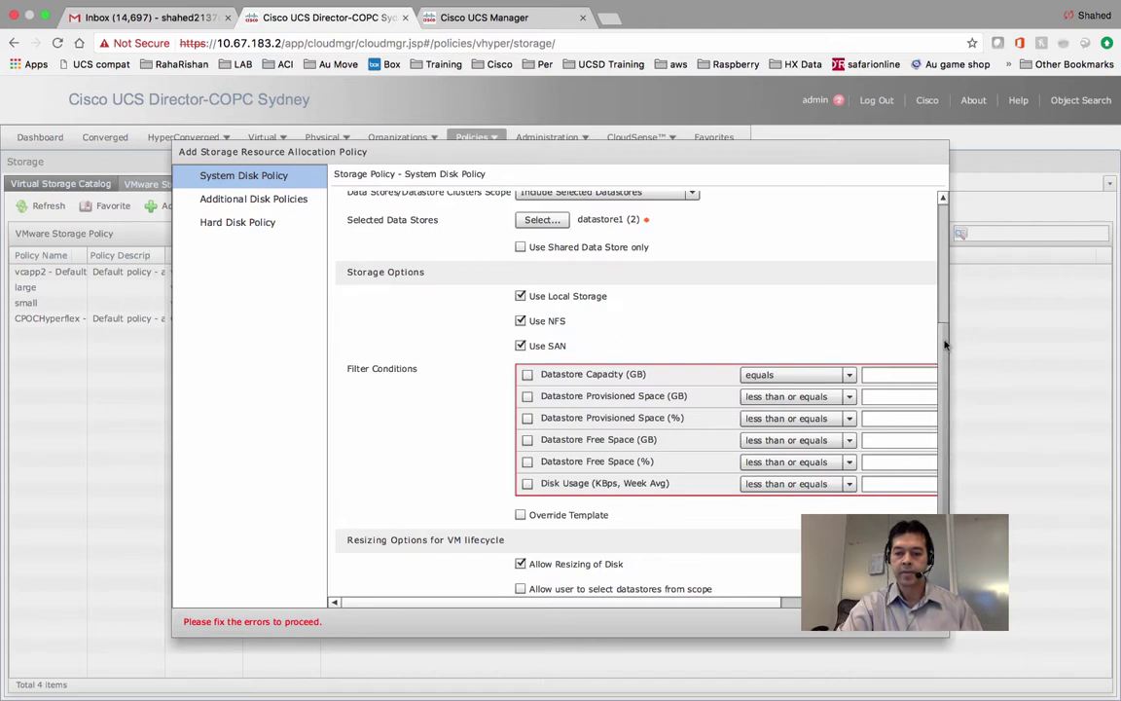
pyautogui.scroll(-1, 866, 389)
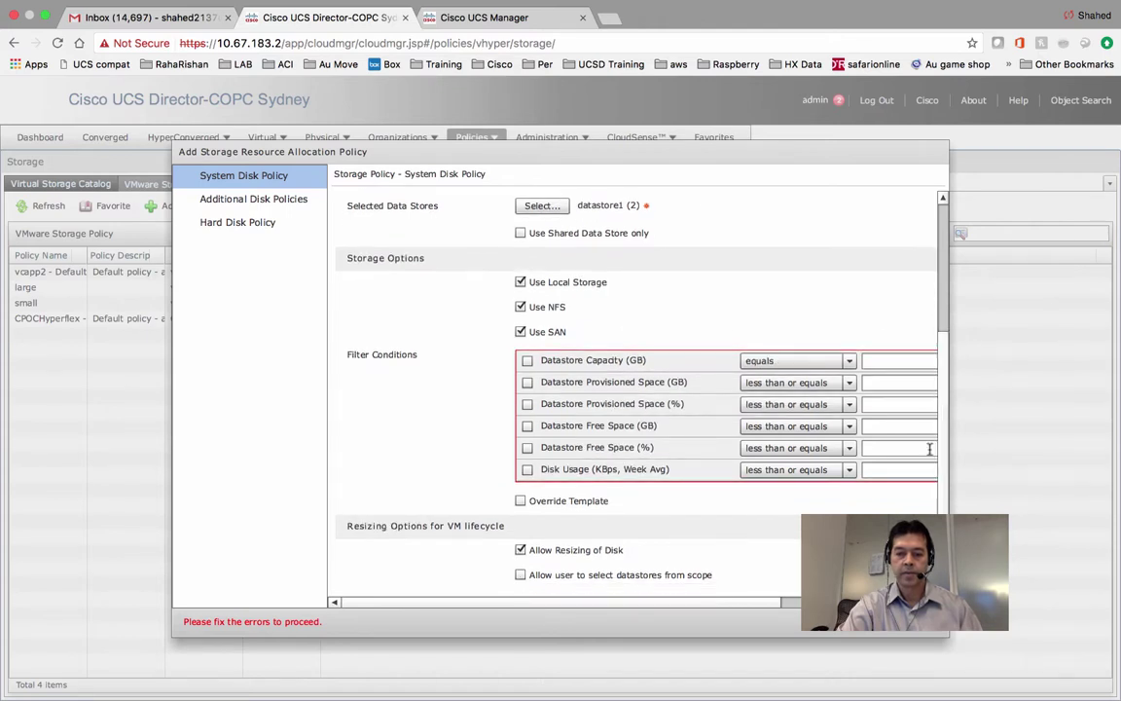
pyautogui.click(520, 551)
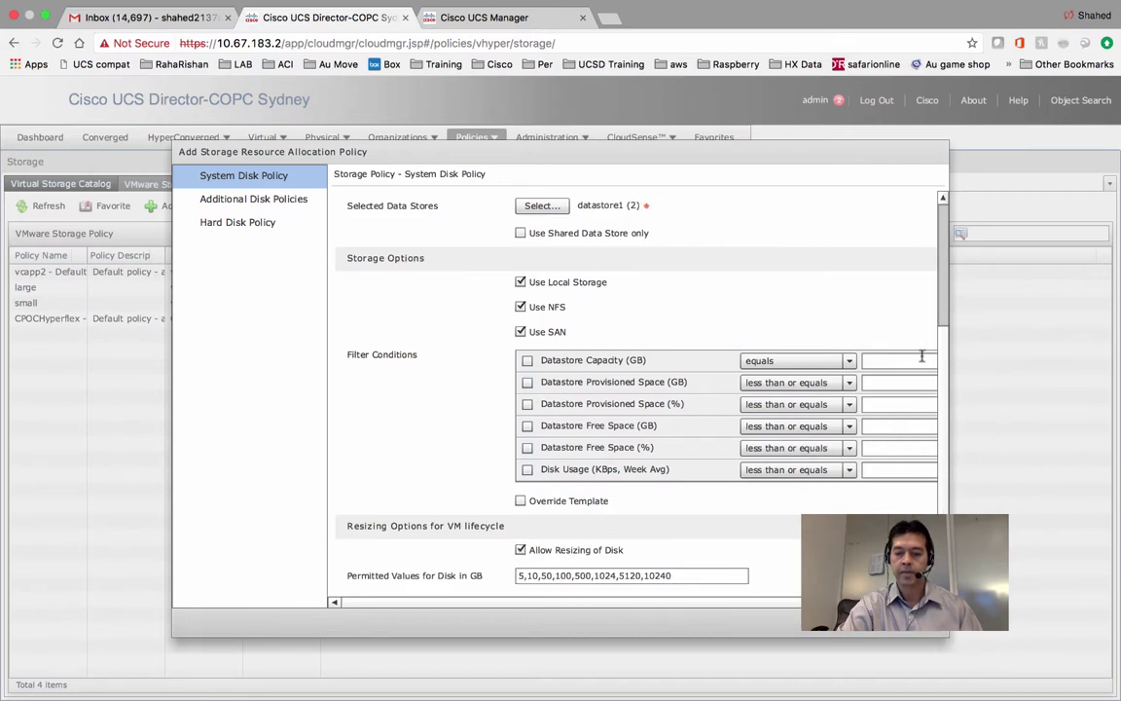
pyautogui.scroll(-1, 947, 351)
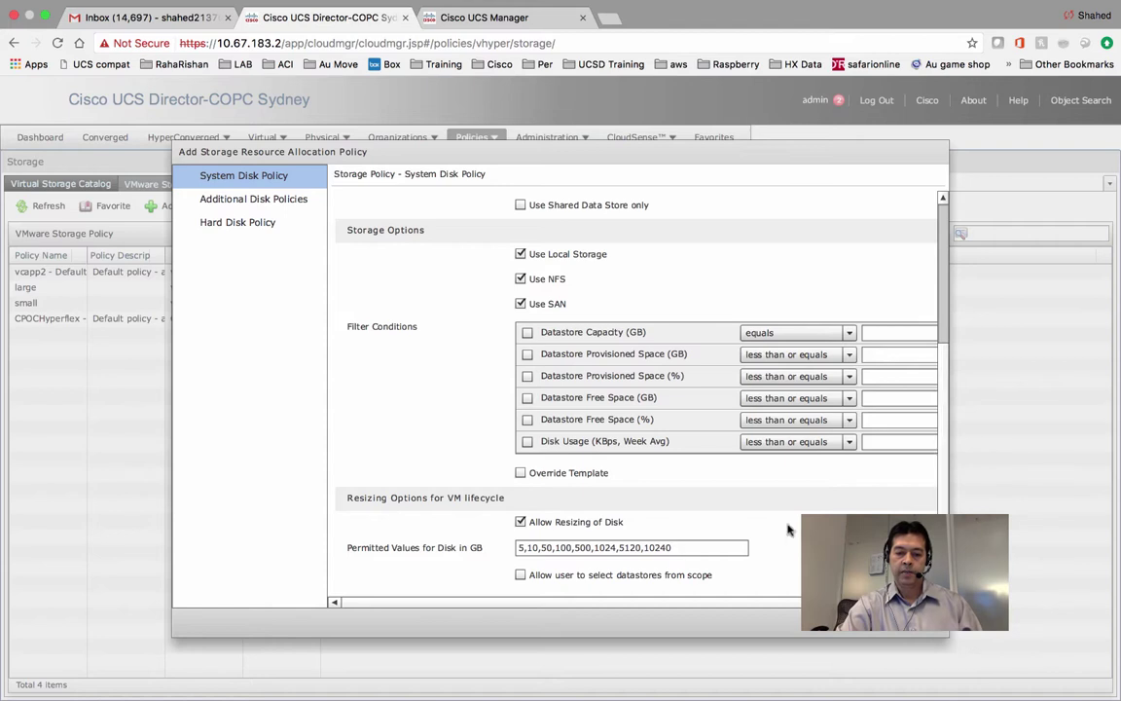
pyautogui.click(521, 575)
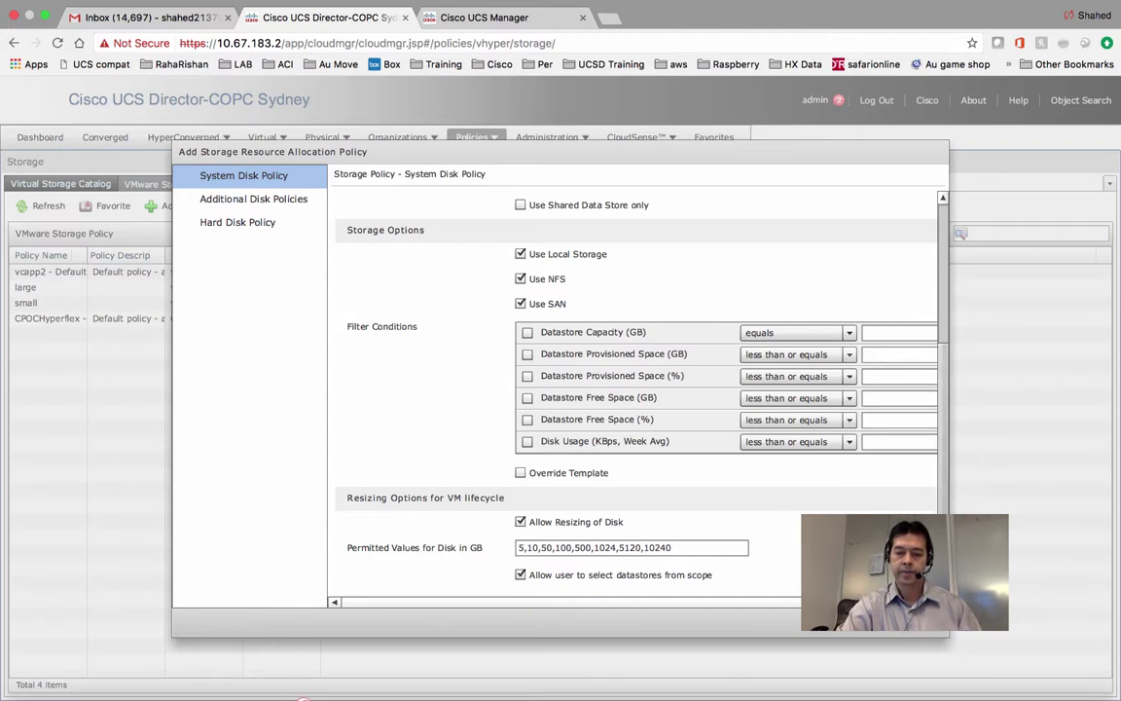
pyautogui.moveTo(937, 428); pyautogui.dragTo(923, 498)
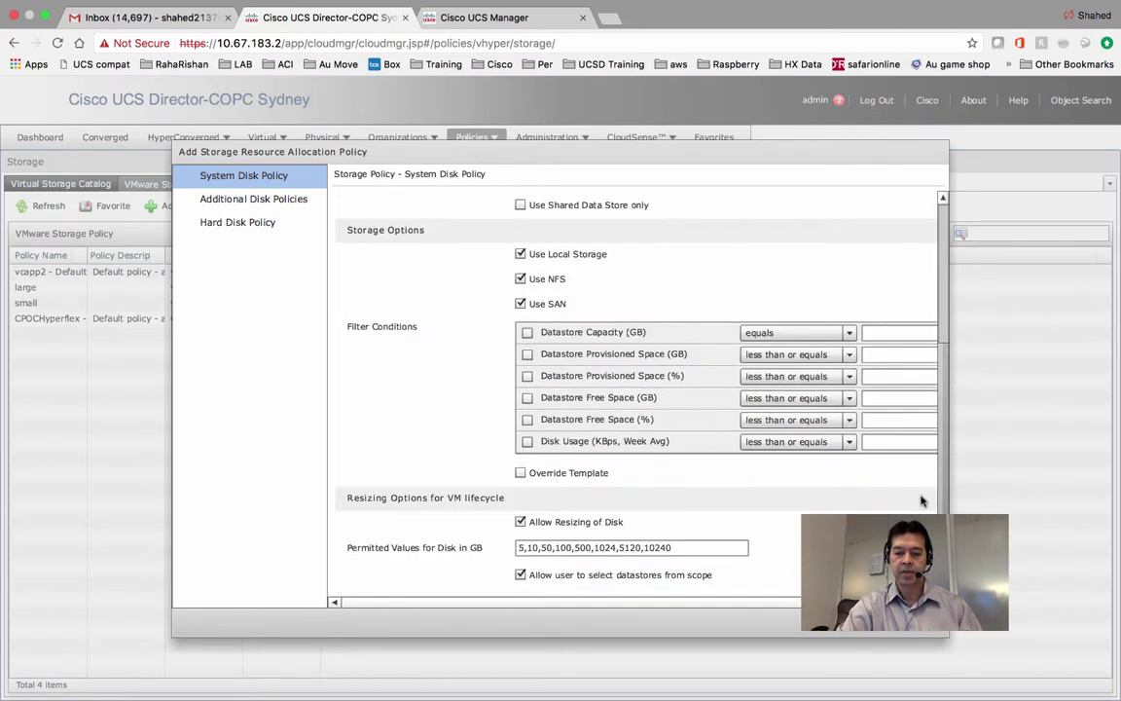
# Review the Database entry under Additional Disk Policies and close its settings form.
pyautogui.click(843, 622)
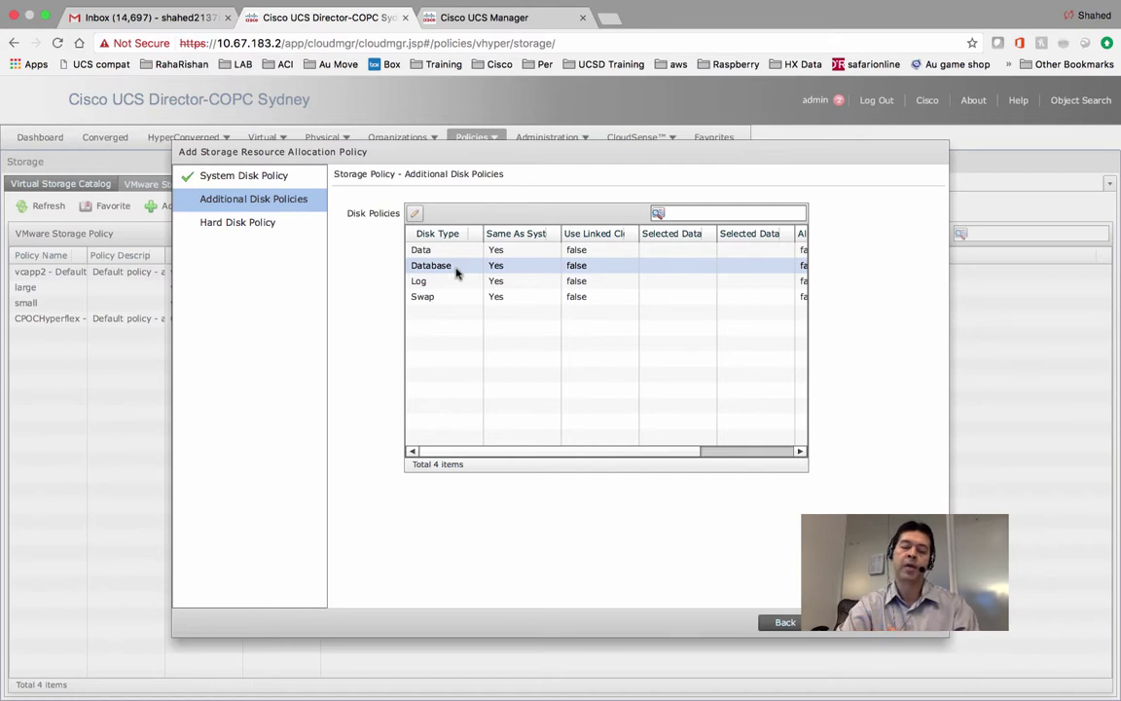
pyautogui.click(456, 271)
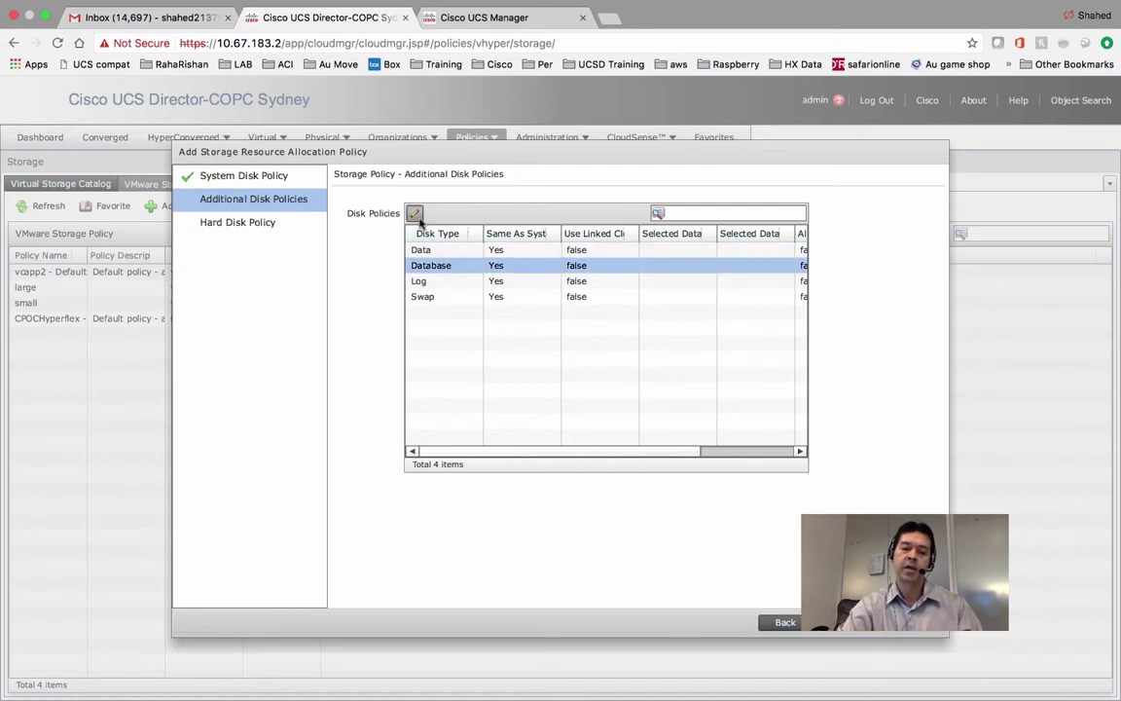
pyautogui.click(416, 215)
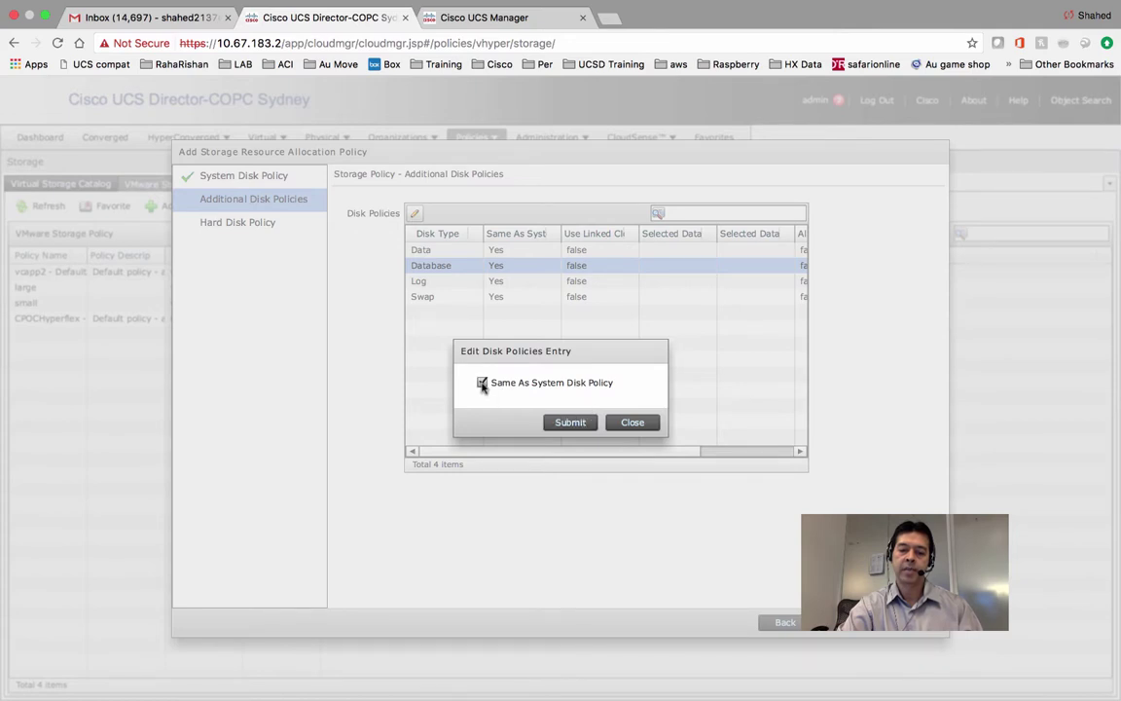
pyautogui.click(483, 383)
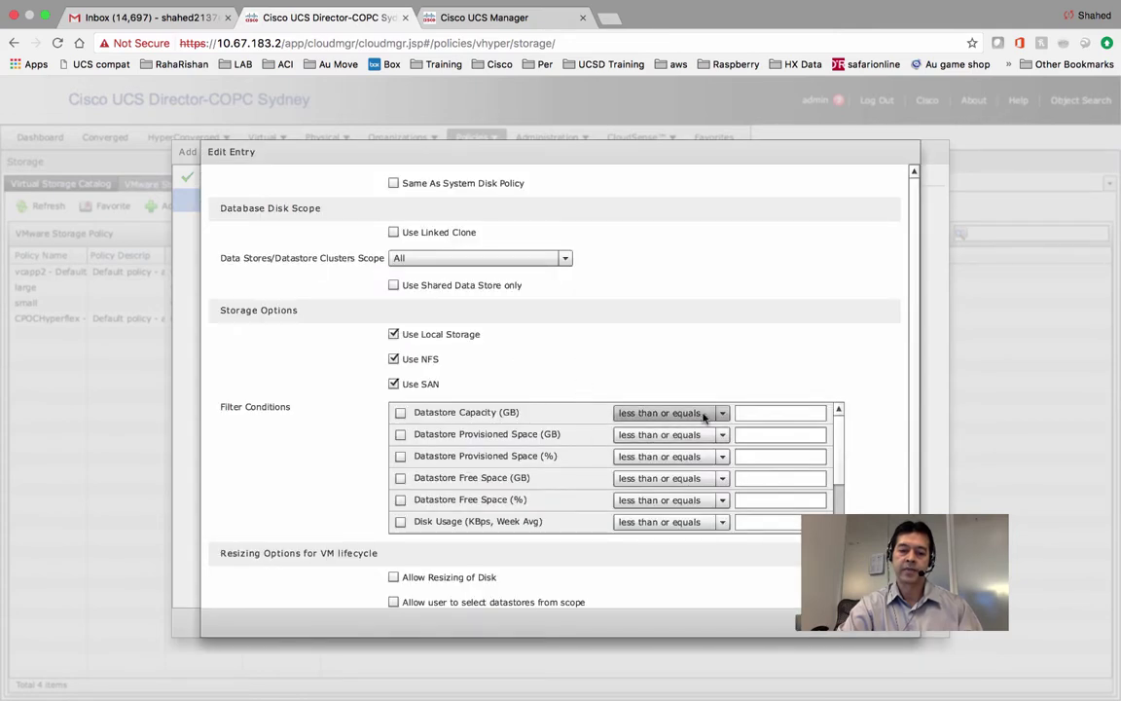
pyautogui.click(897, 631)
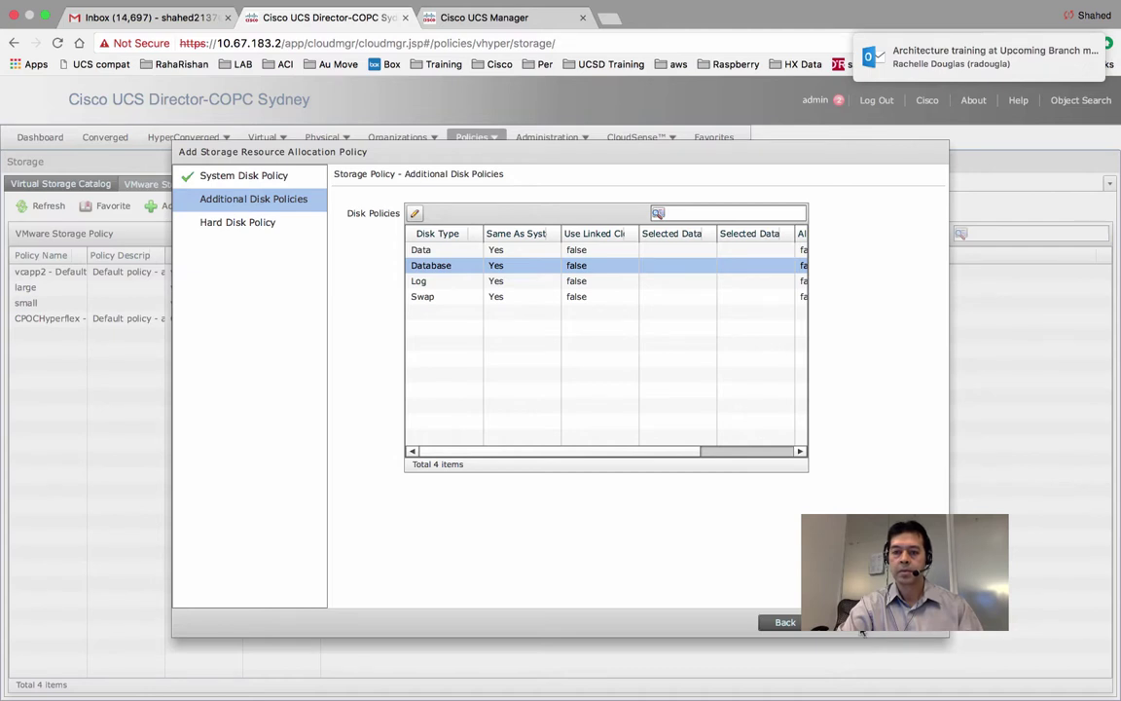
# Submit the test Storage pol policy past Hard Disk Policy and acknowledge the success message.
pyautogui.click(857, 624)
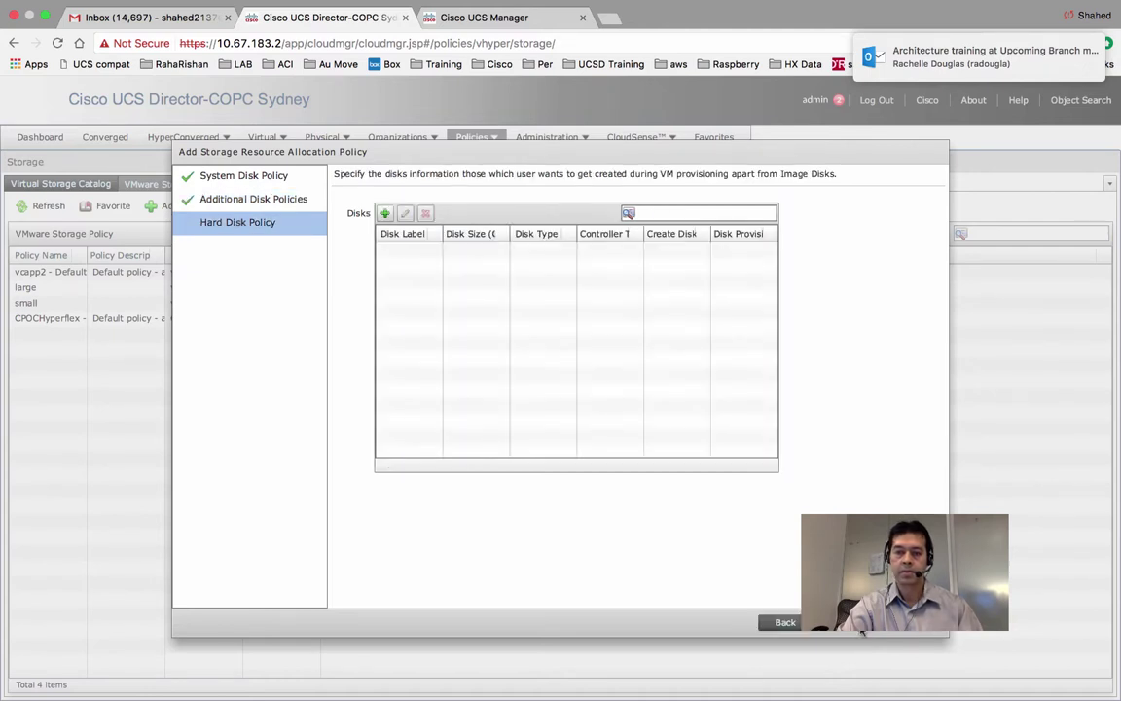
pyautogui.click(856, 624)
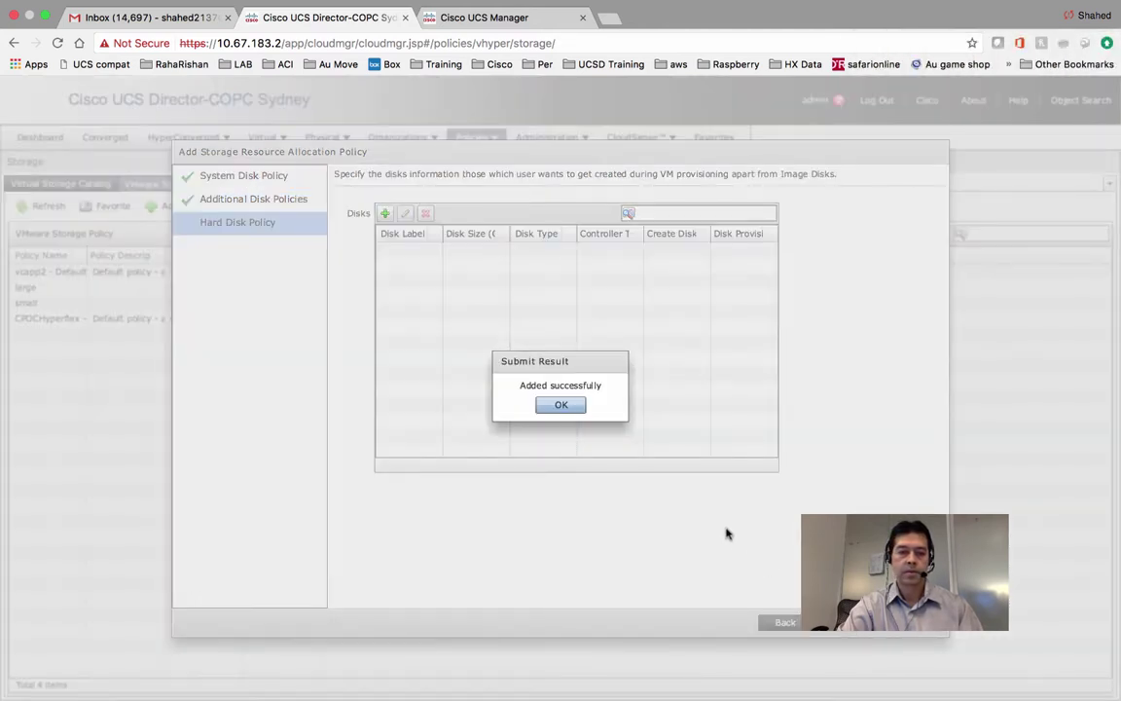
pyautogui.click(572, 406)
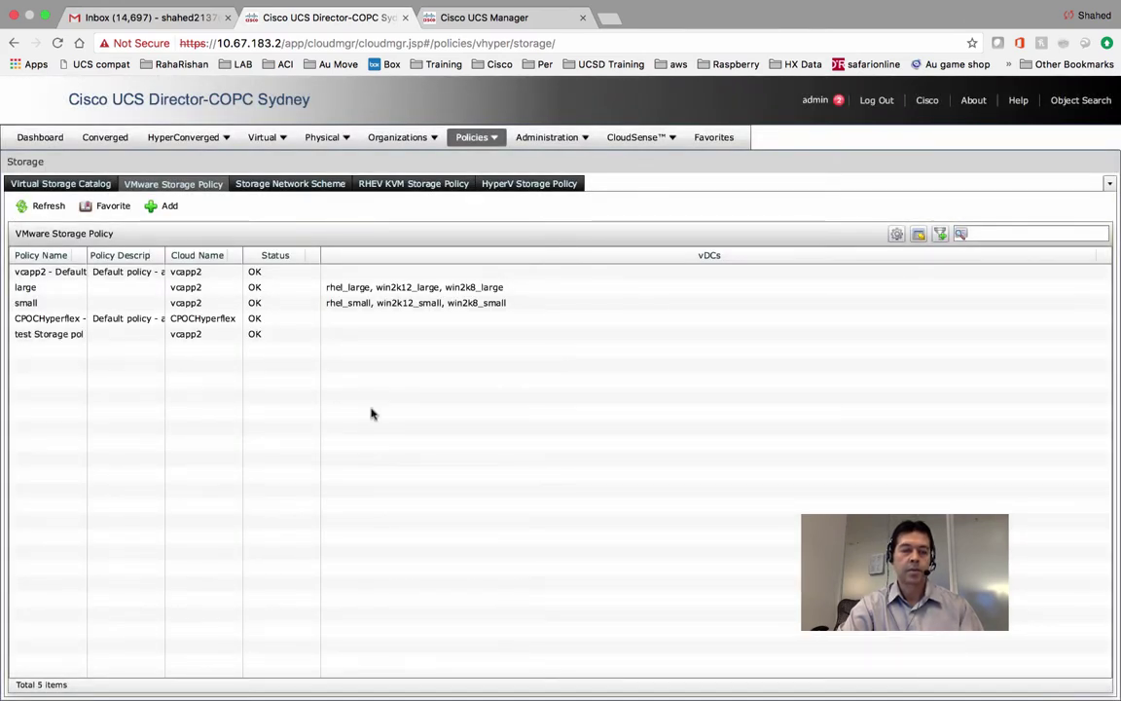
# Go to Policies > Virtual/Hypervisor Policies > Computing and start adding a computing policy.
pyautogui.click(495, 139)
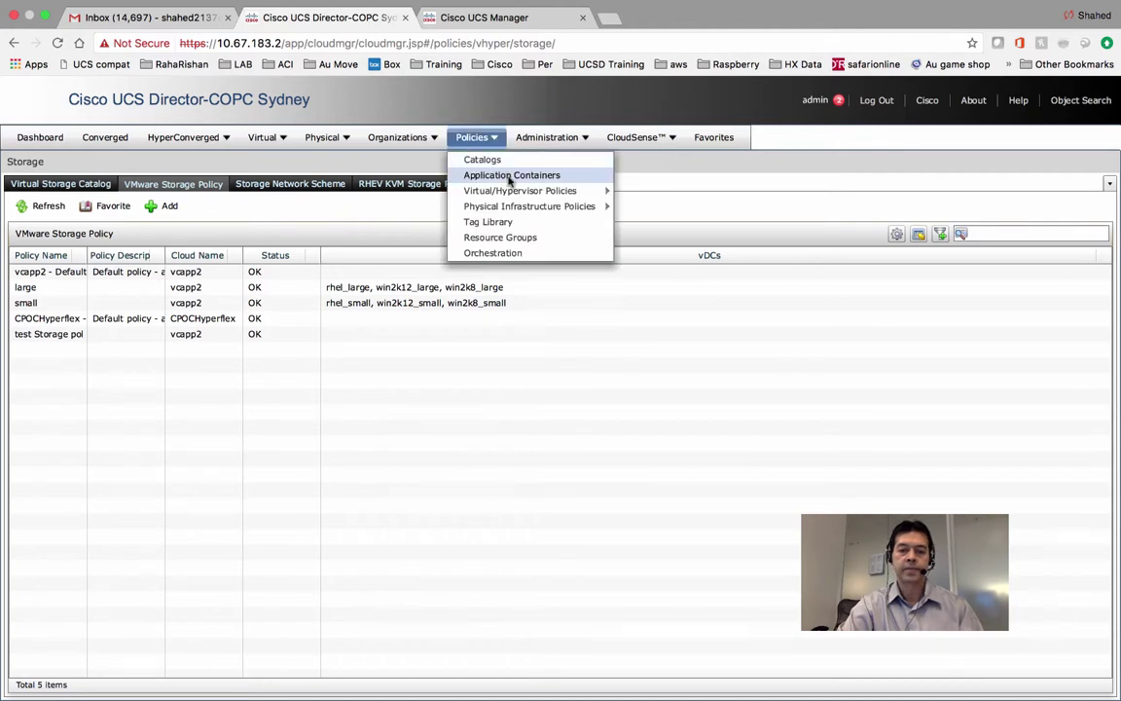
pyautogui.moveTo(511, 189)
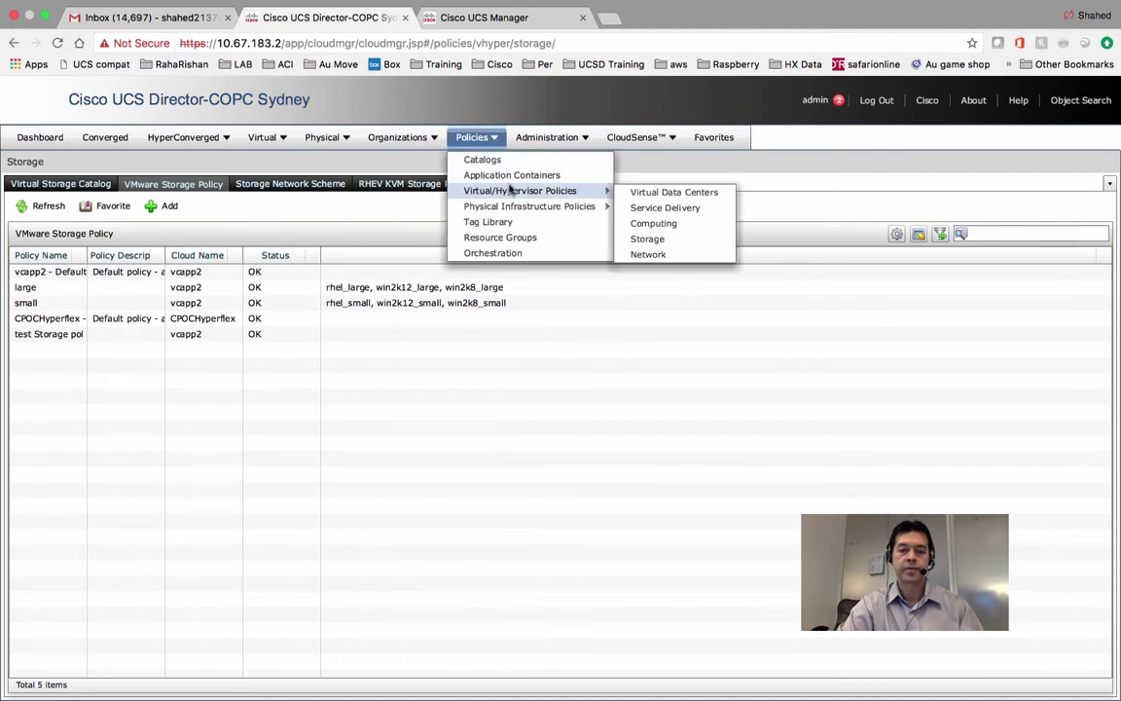
pyautogui.click(672, 225)
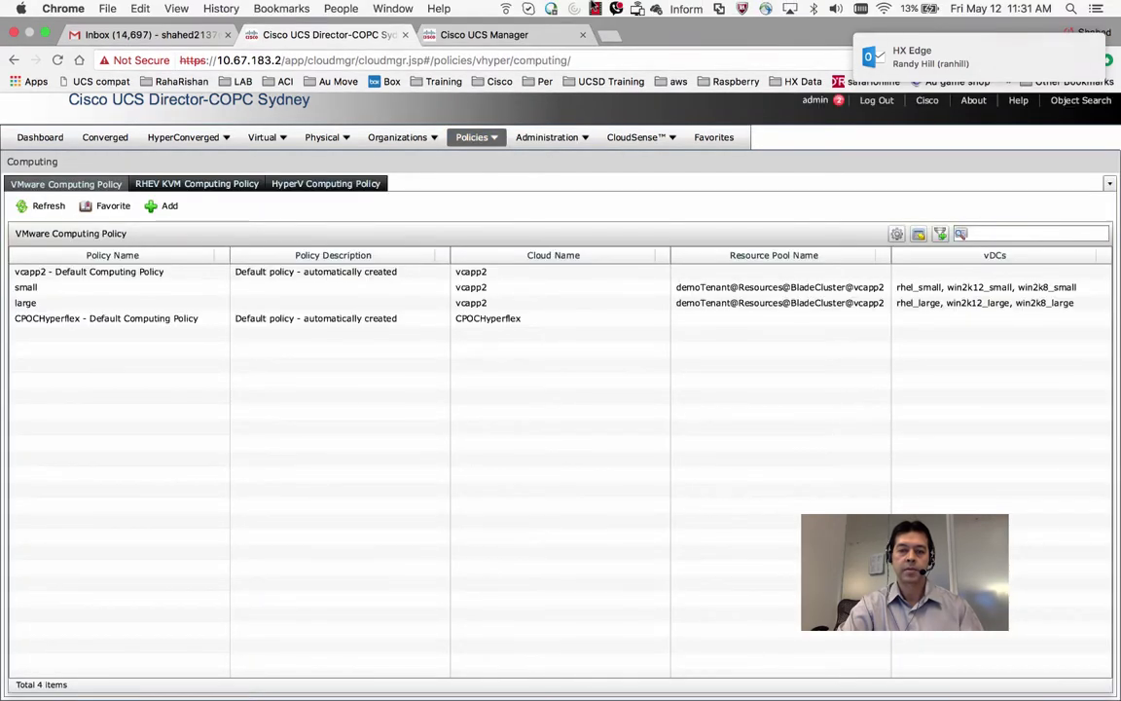
pyautogui.click(594, 9)
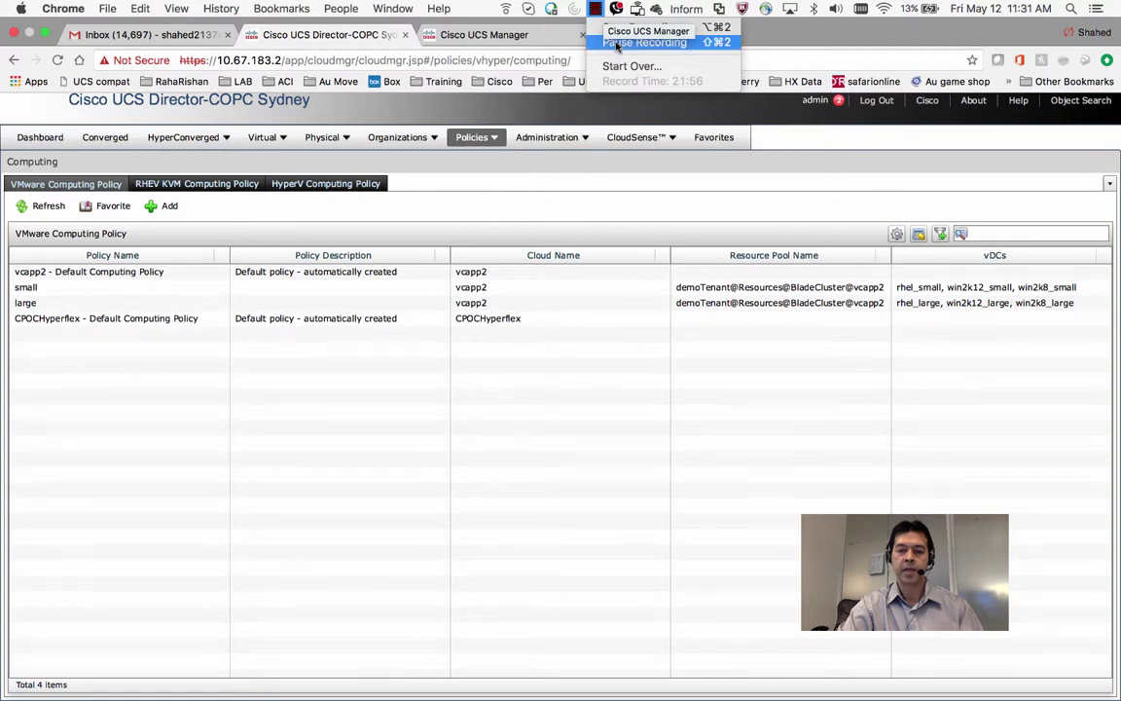
pyautogui.click(616, 44)
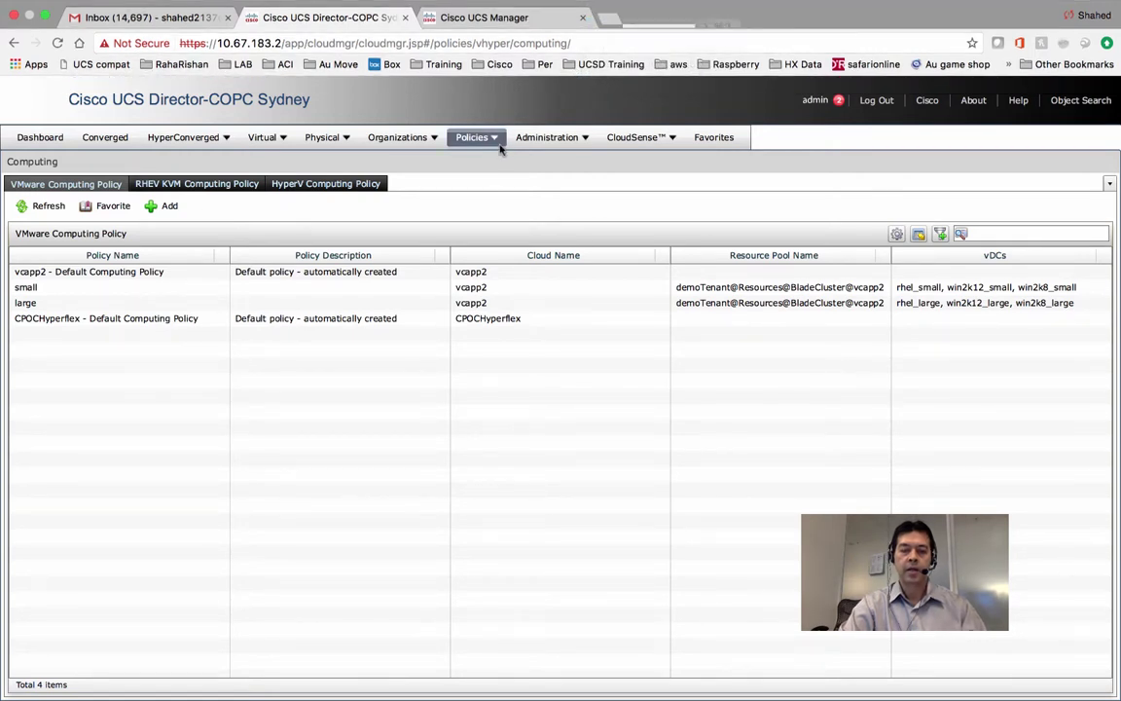
pyautogui.click(503, 142)
pyautogui.moveTo(506, 194)
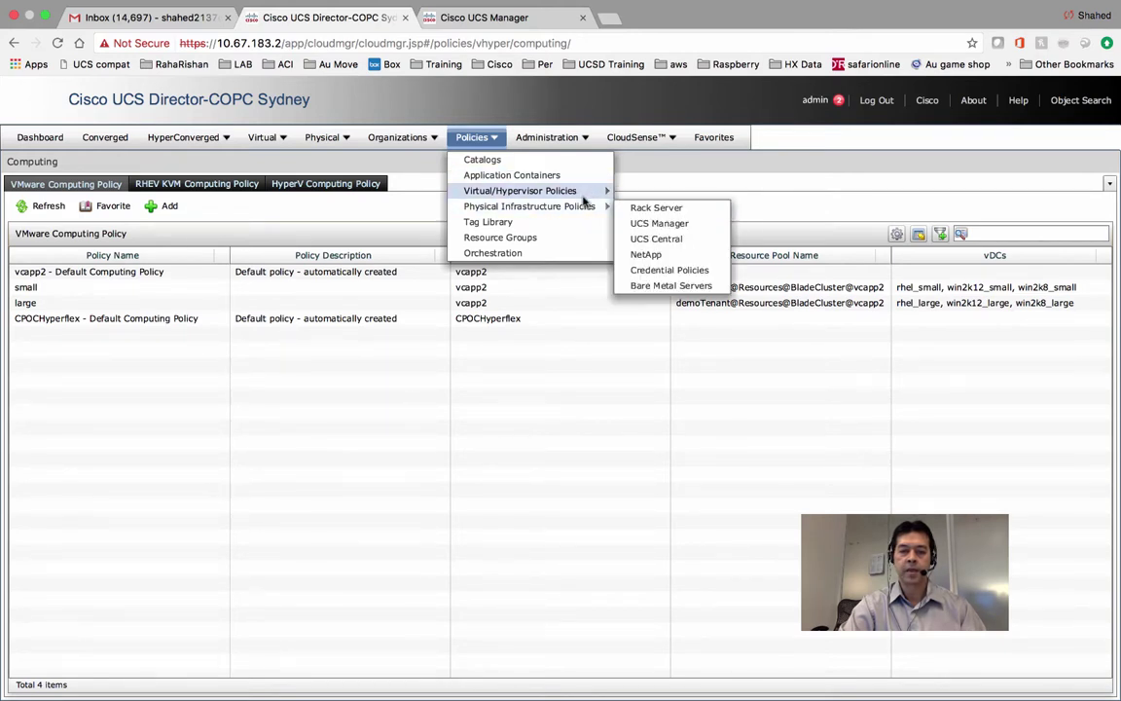
pyautogui.click(643, 224)
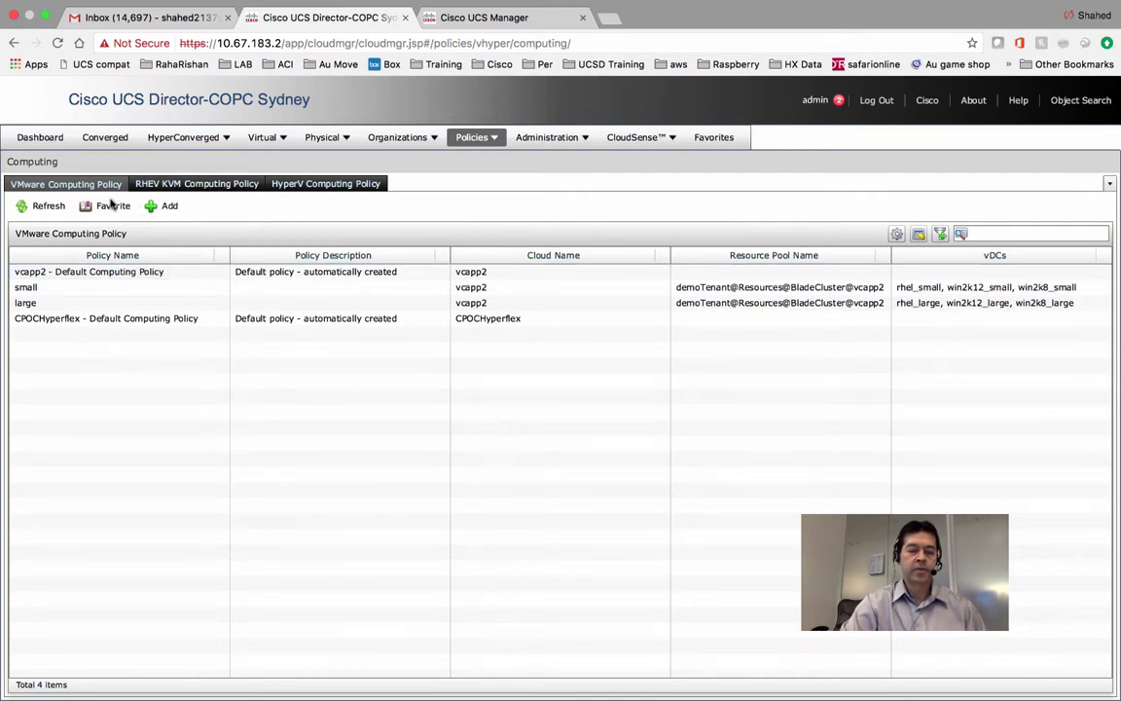
pyautogui.click(162, 207)
# Name the computing policy 'Test' with vcapp2 as its cloud.
pyautogui.click(416, 184)
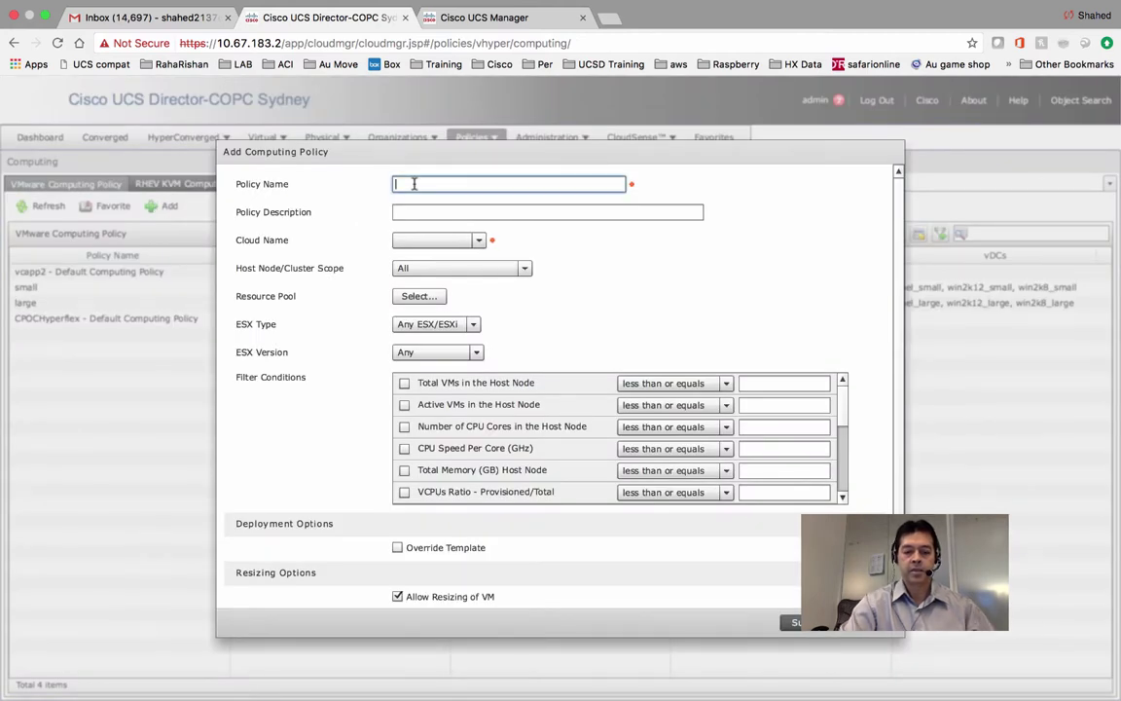
pyautogui.write('Test')
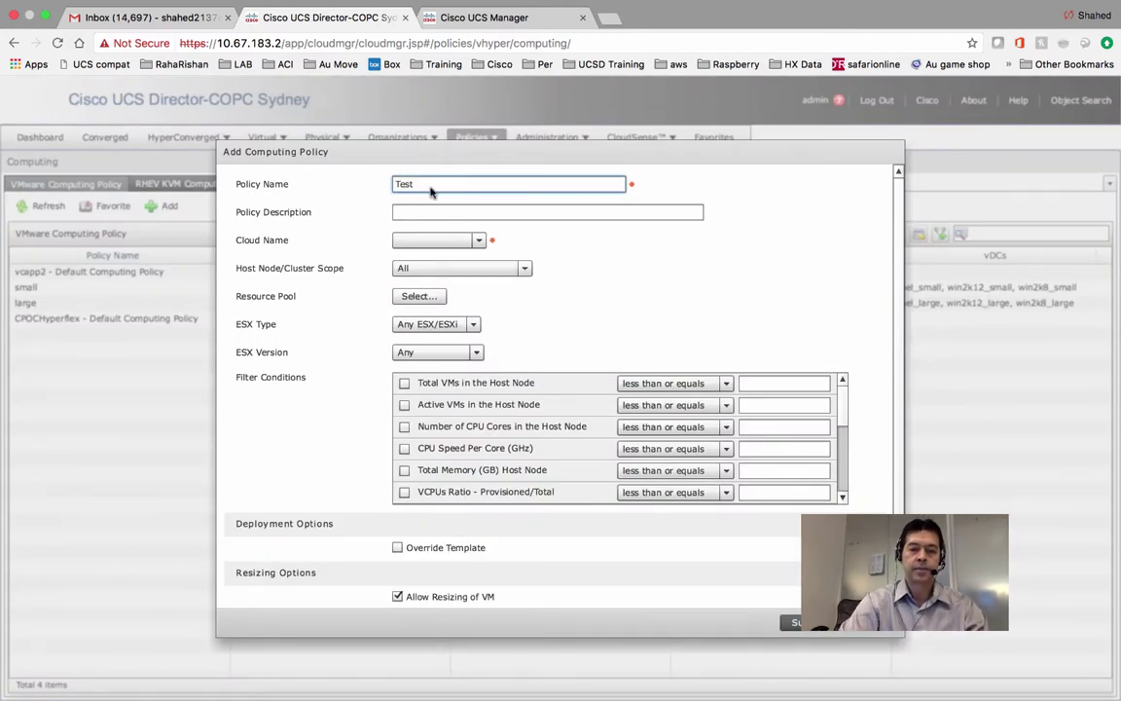
pyautogui.click(429, 244)
pyautogui.click(412, 289)
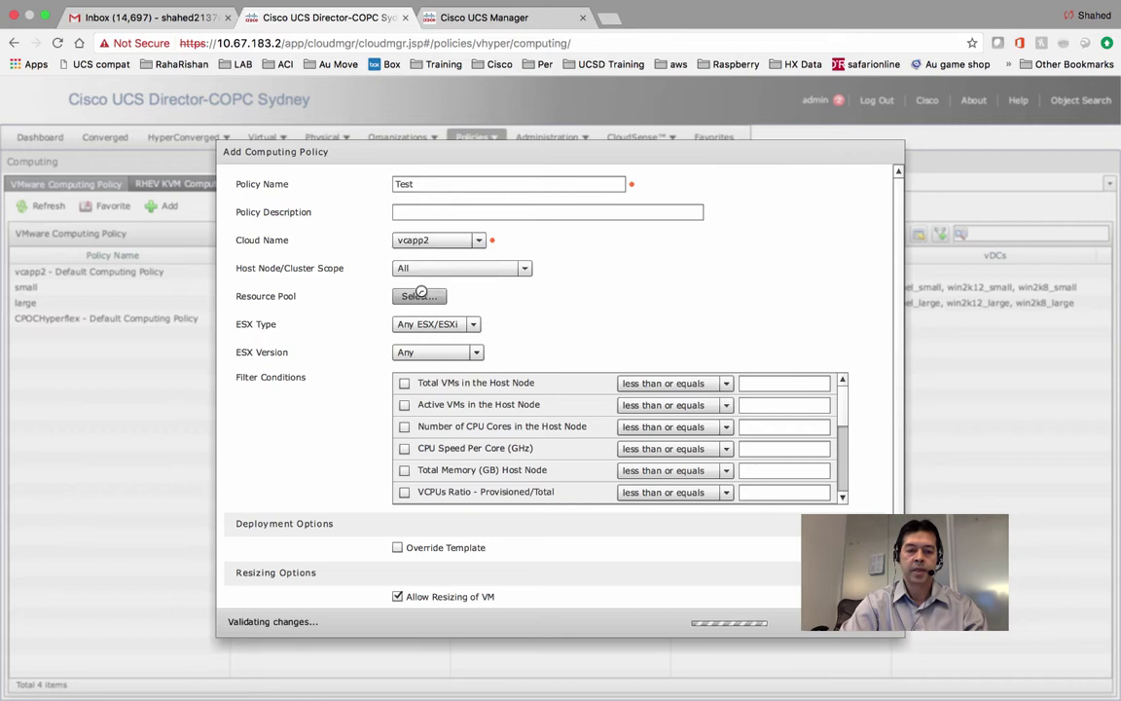
# Scope it to Include Selected Clusters with BladeCluster, leaving the resource pool unselected.
pyautogui.click(464, 272)
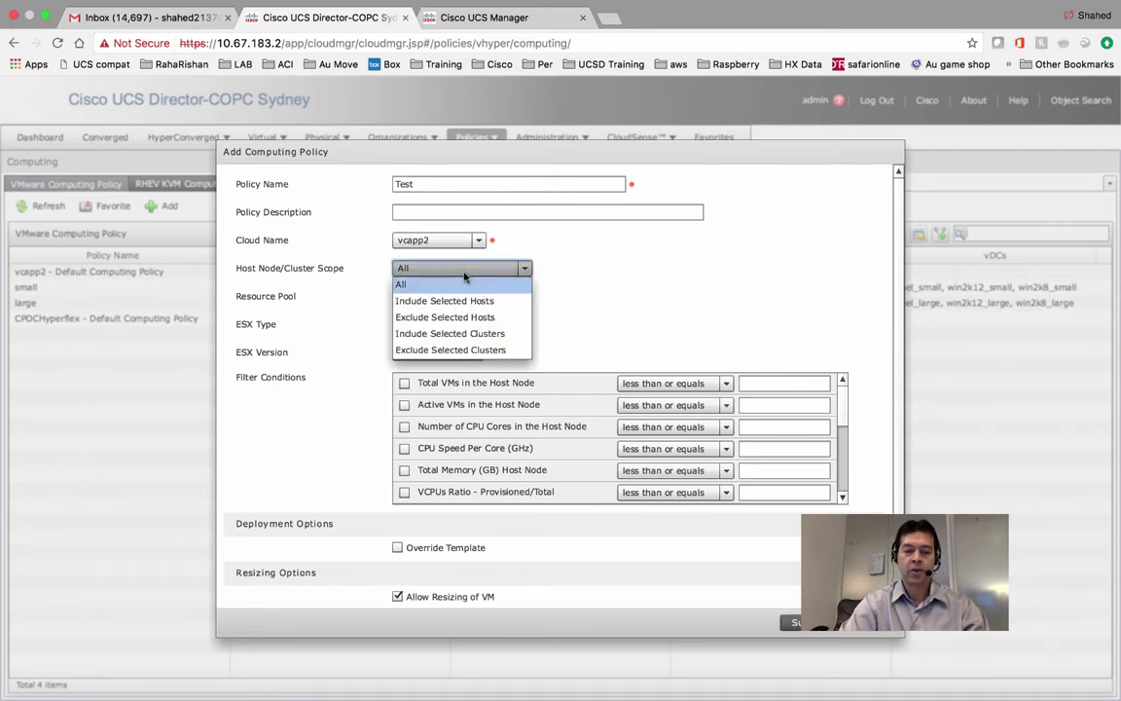
pyautogui.click(450, 334)
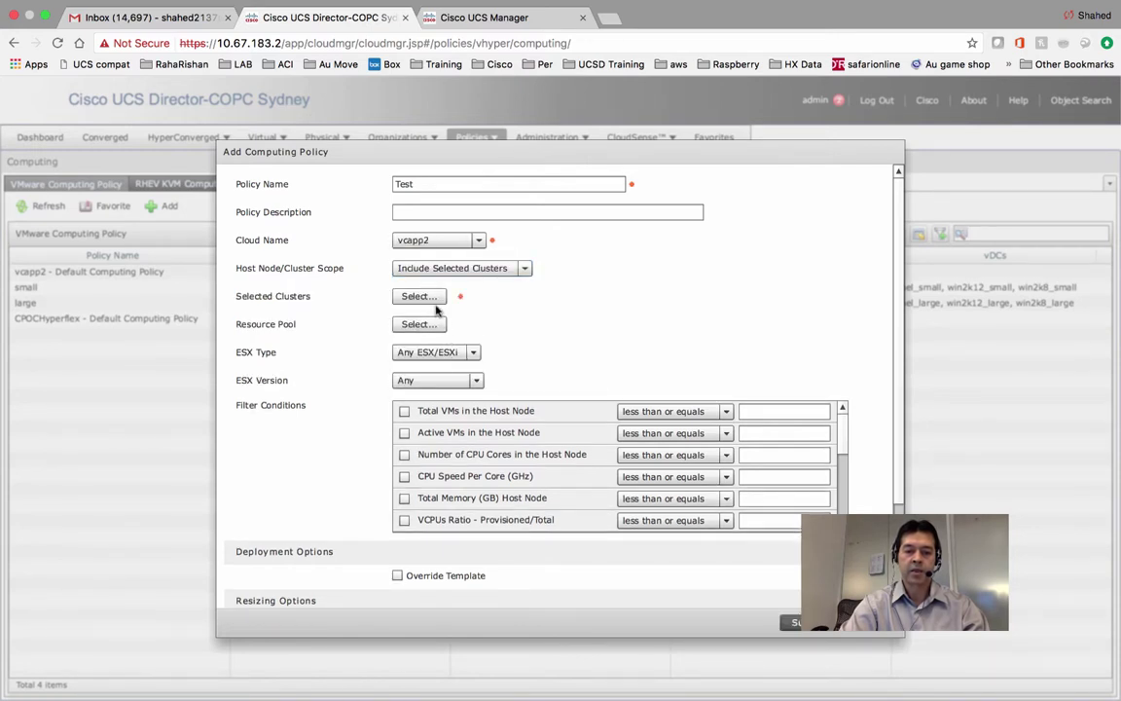
pyautogui.click(419, 295)
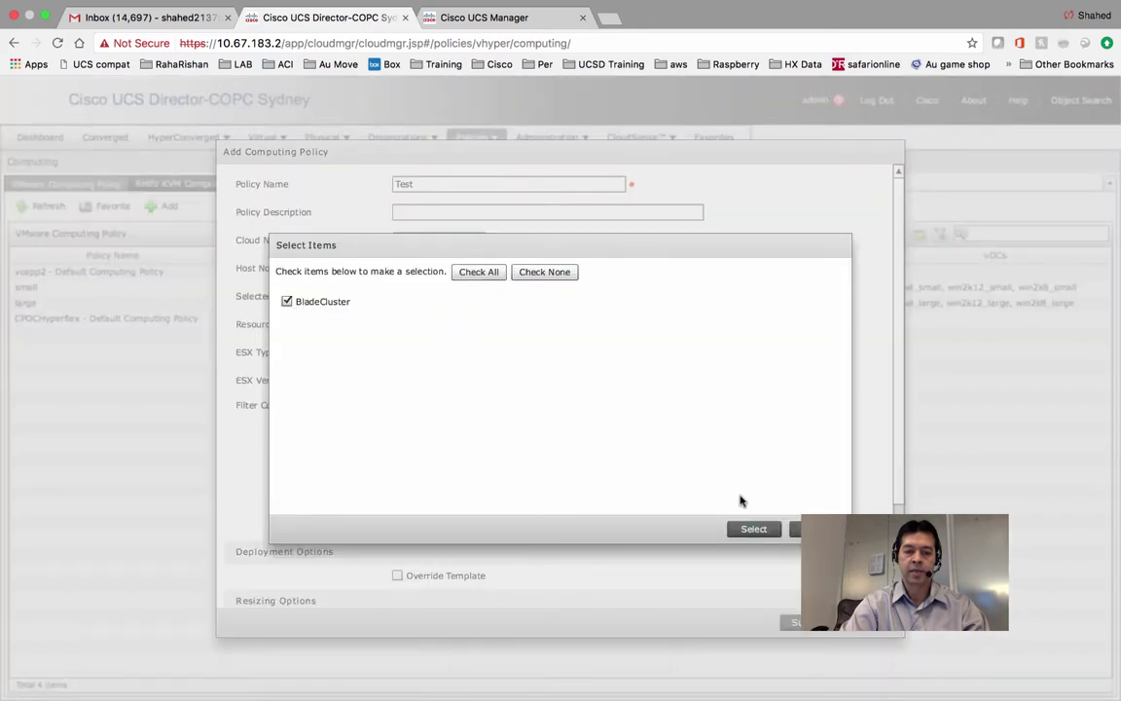
pyautogui.click(752, 528)
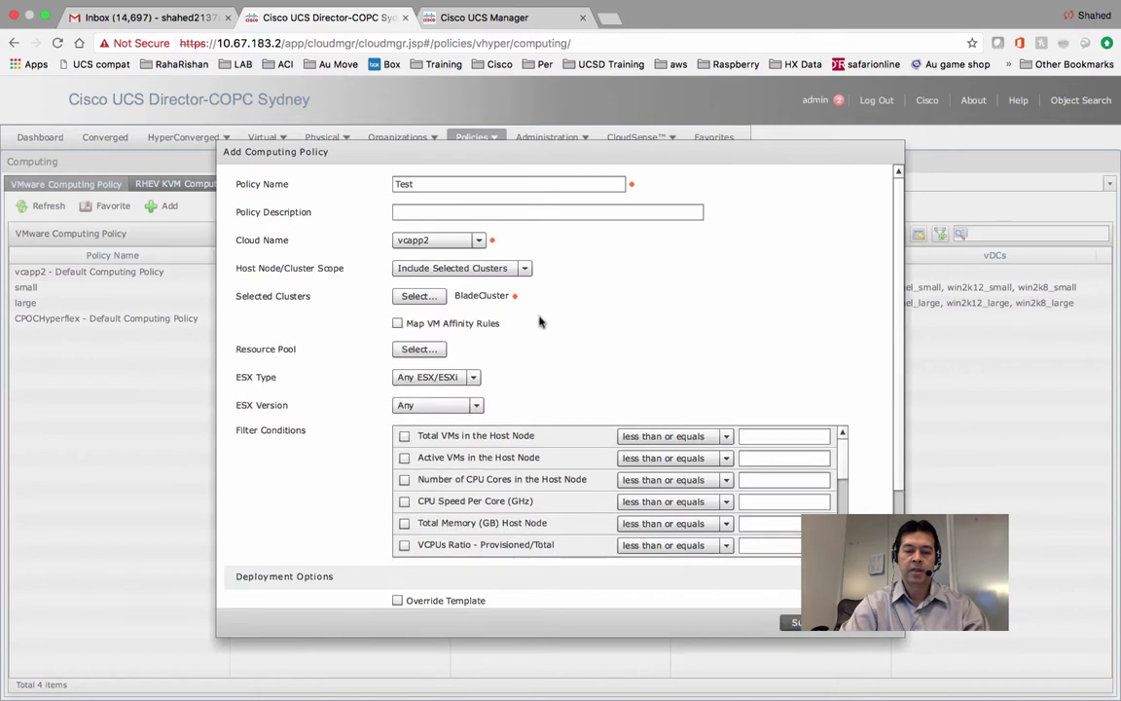
pyautogui.click(438, 352)
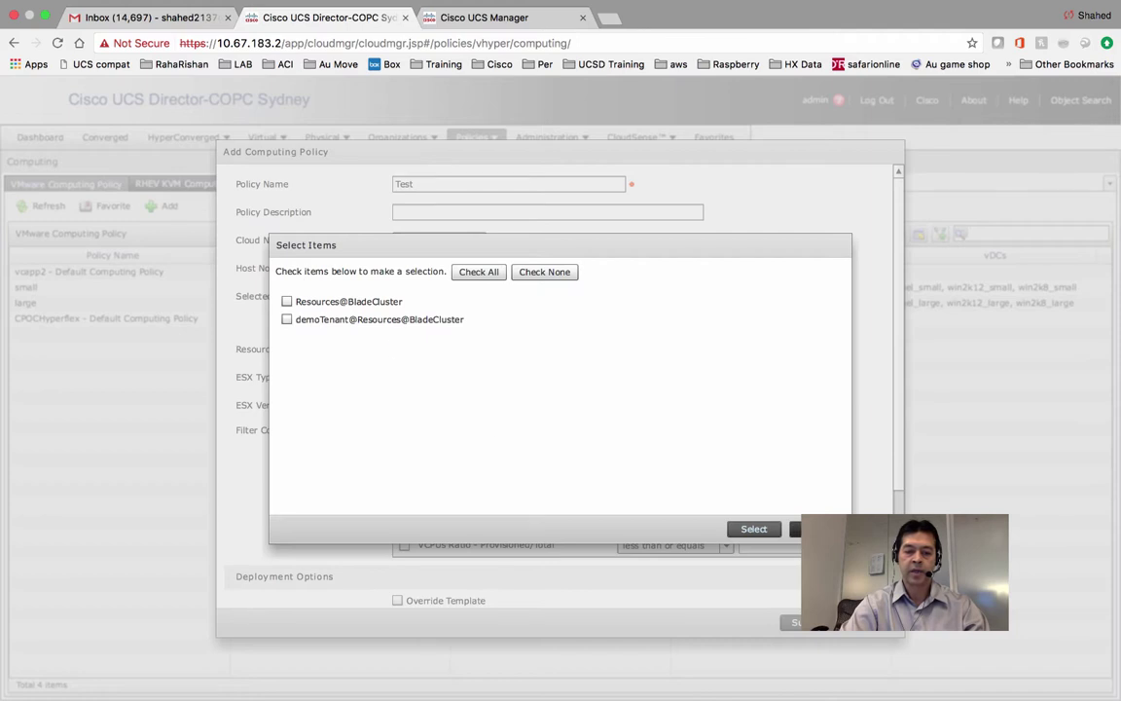
pyautogui.press('Escape')
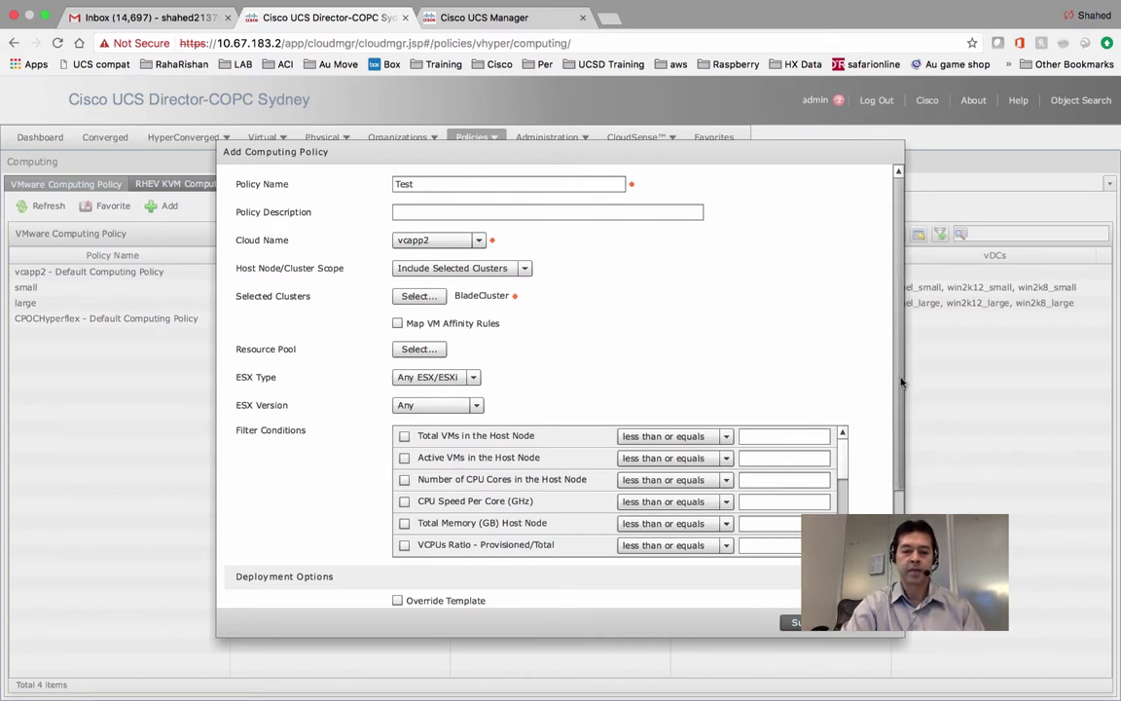
# Clear the Tes/tes1 Deploy to Folder path and submit the Test computing policy.
pyautogui.scroll(-2, 905, 429)
pyautogui.scroll(-3, 905, 429)
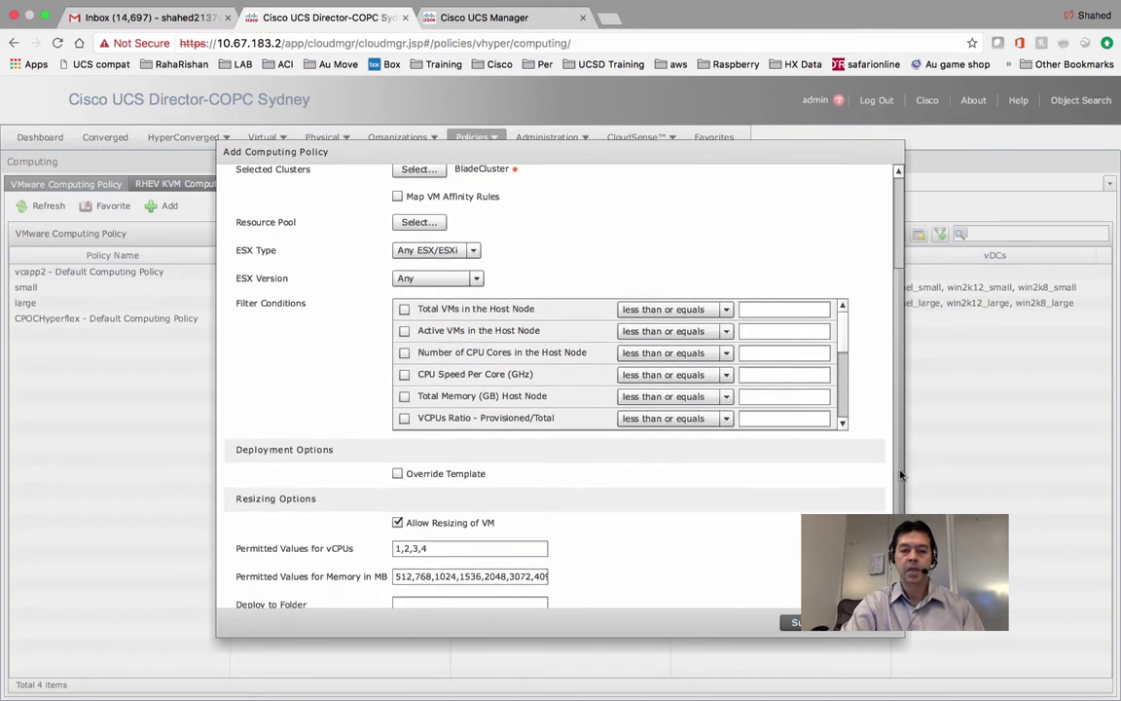
pyautogui.moveTo(901, 476); pyautogui.dragTo(901, 490)
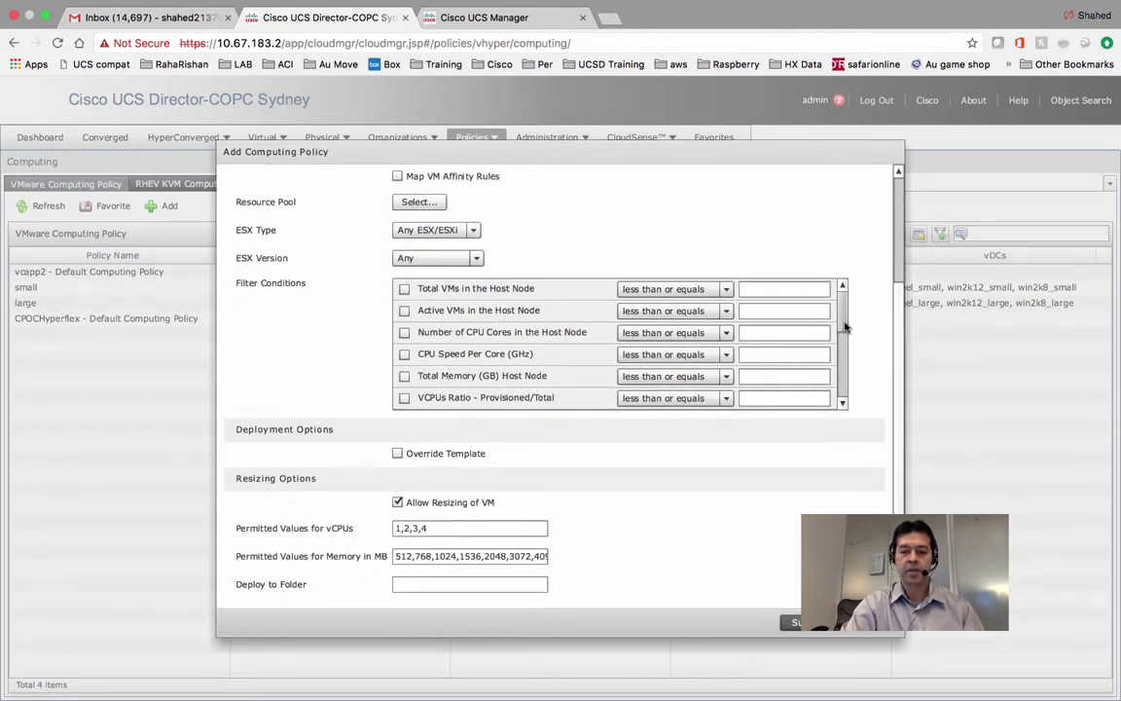
pyautogui.moveTo(843, 324); pyautogui.dragTo(847, 394)
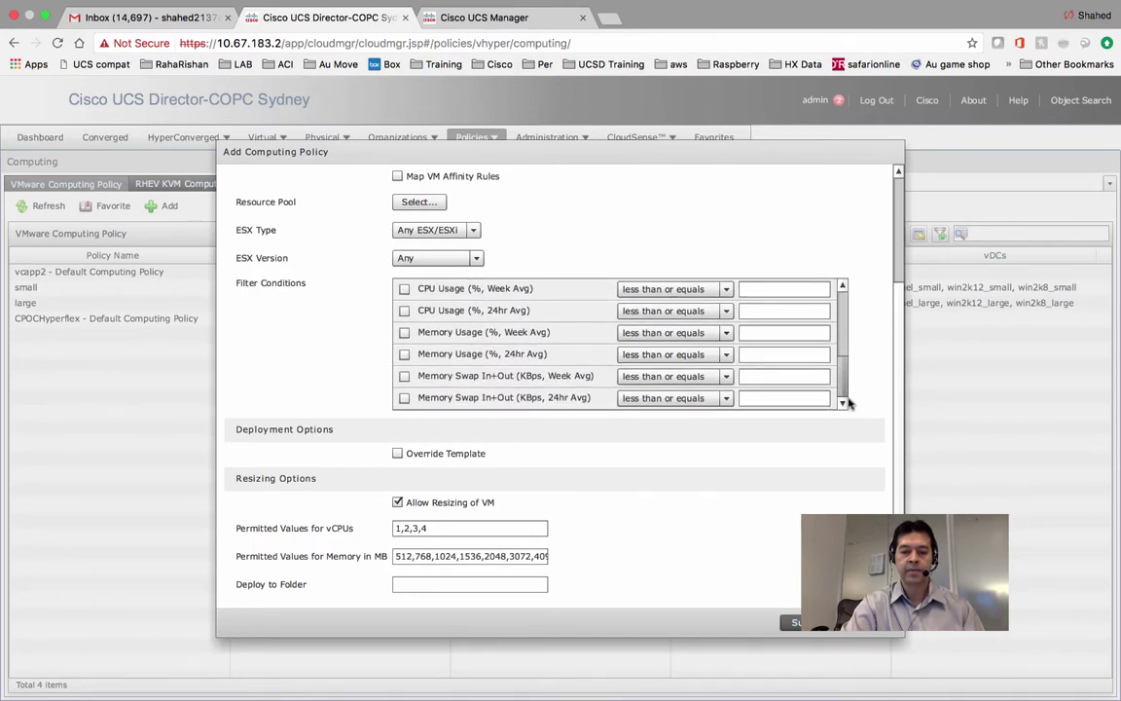
pyautogui.moveTo(842, 400); pyautogui.dragTo(843, 288)
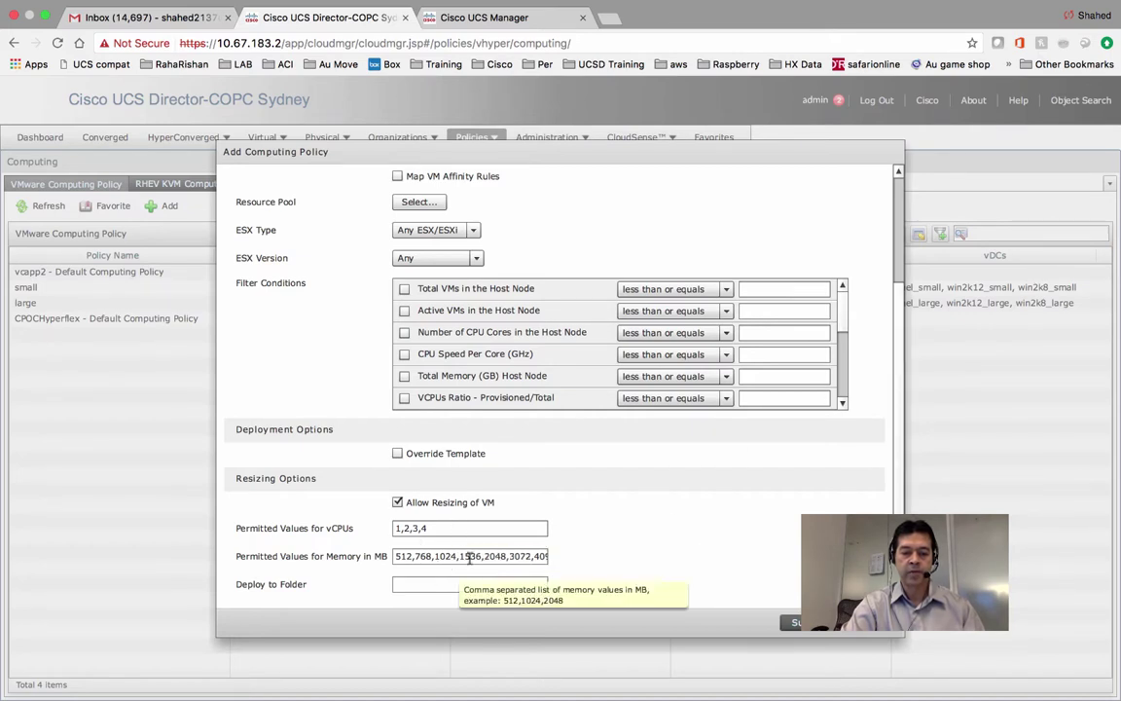
pyautogui.click(445, 584)
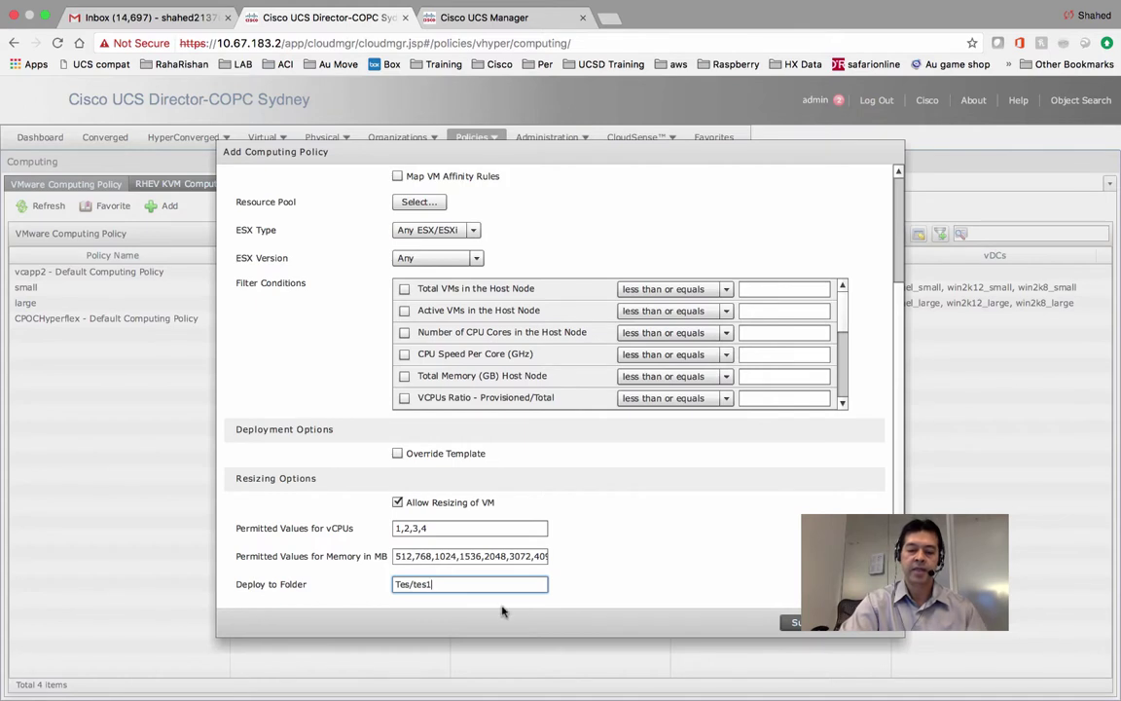
pyautogui.tripleClick(411, 583)
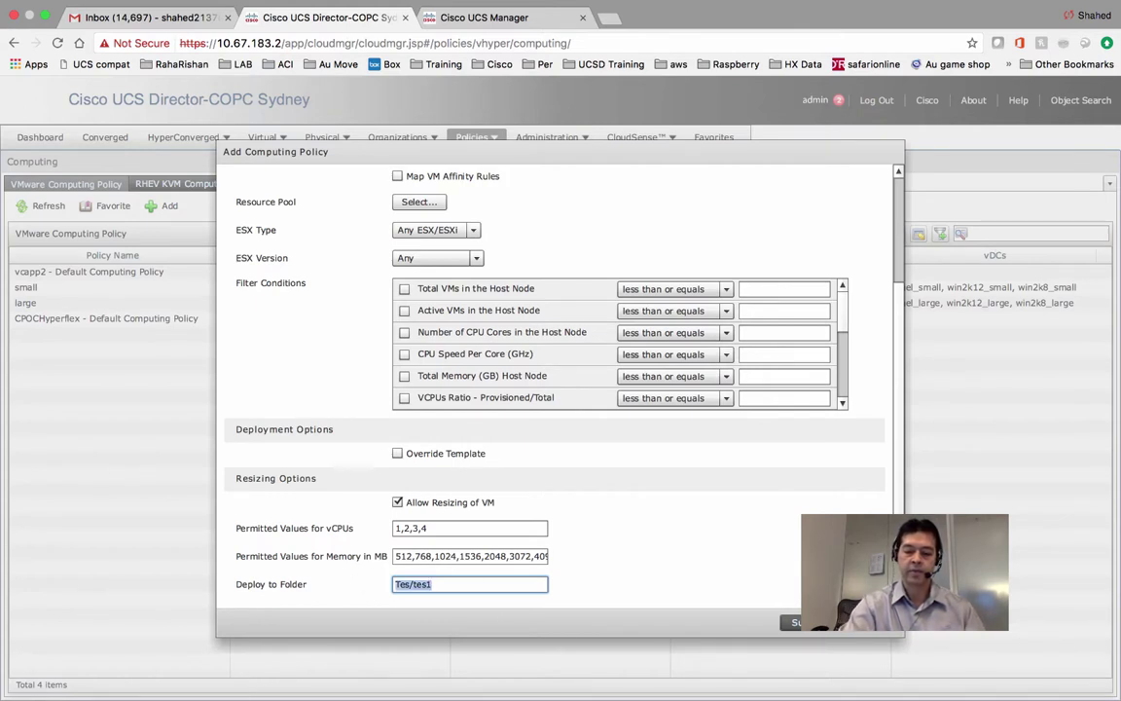
pyautogui.press('BackSpace')
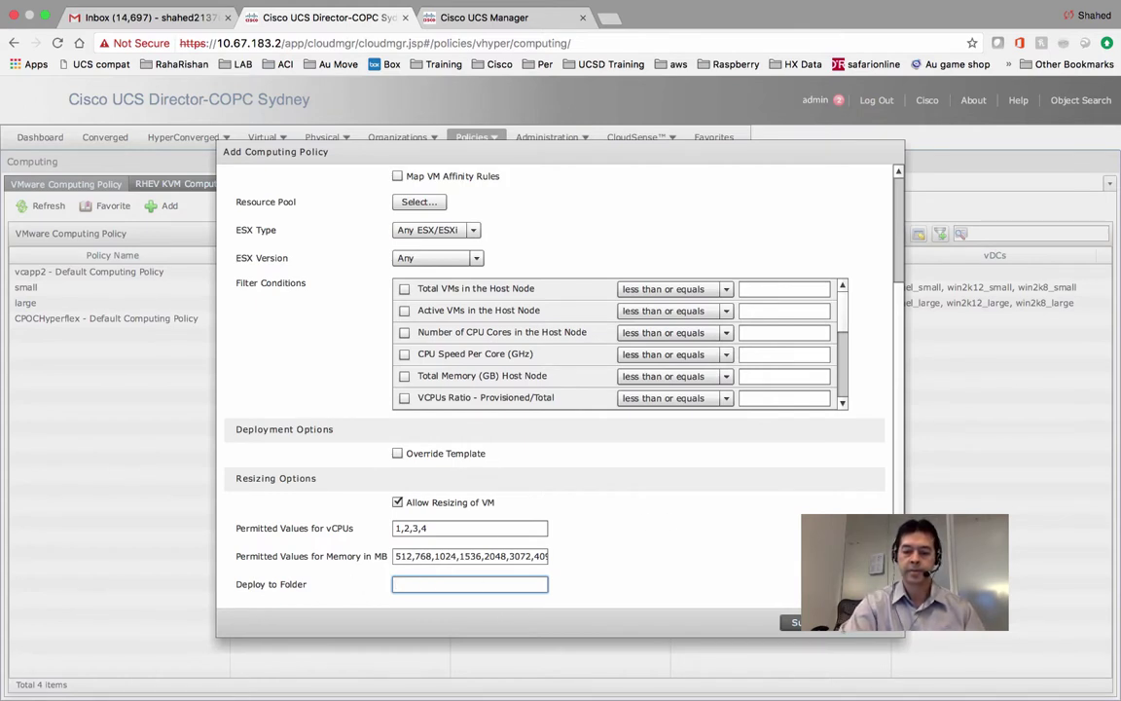
pyautogui.click(796, 622)
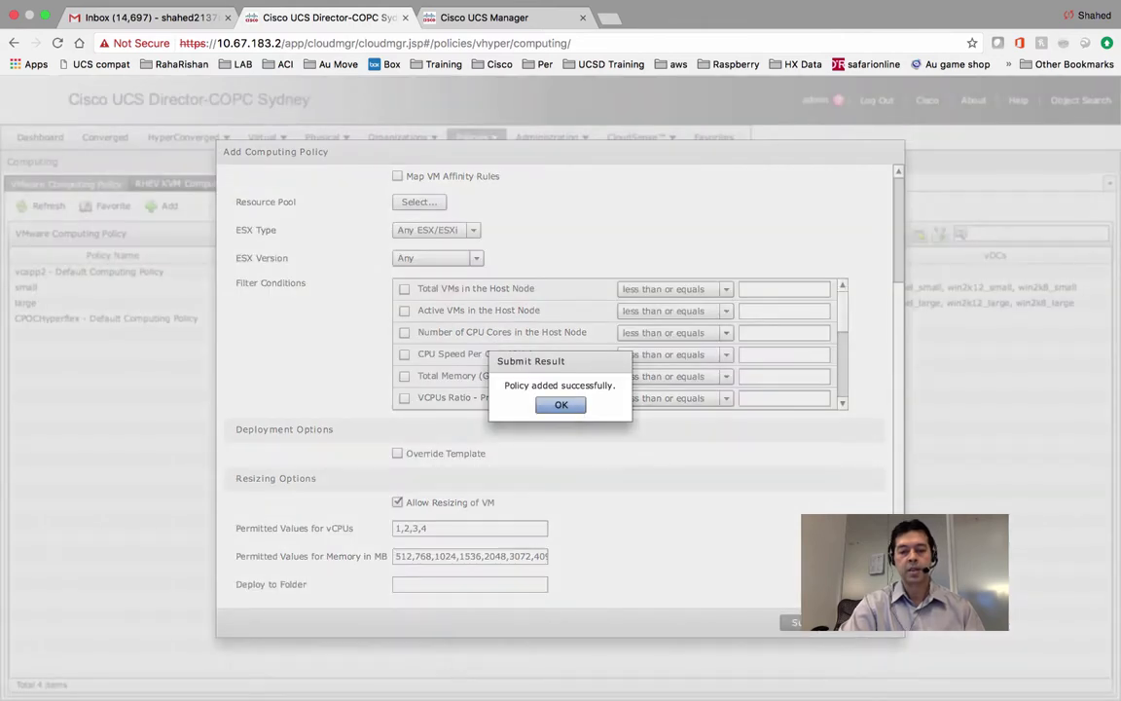
pyautogui.click(574, 405)
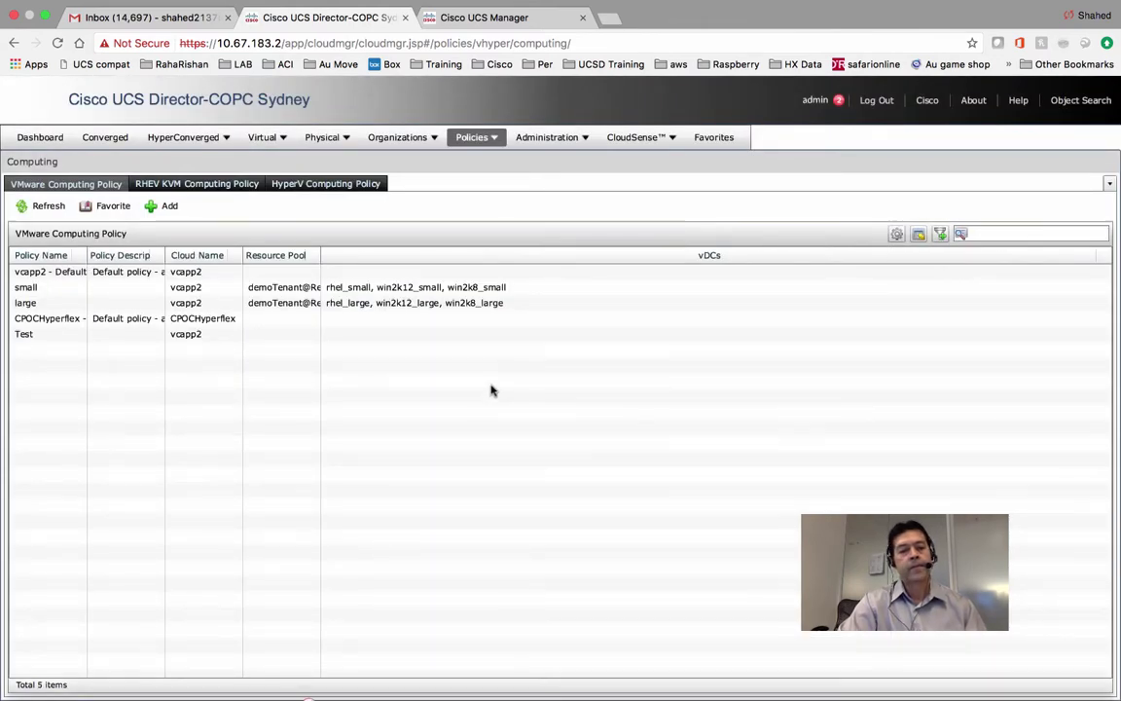
# Open the VMware Service Delivery policies, select rhel_large, then switch to the UCS Manager tab.
pyautogui.click(484, 138)
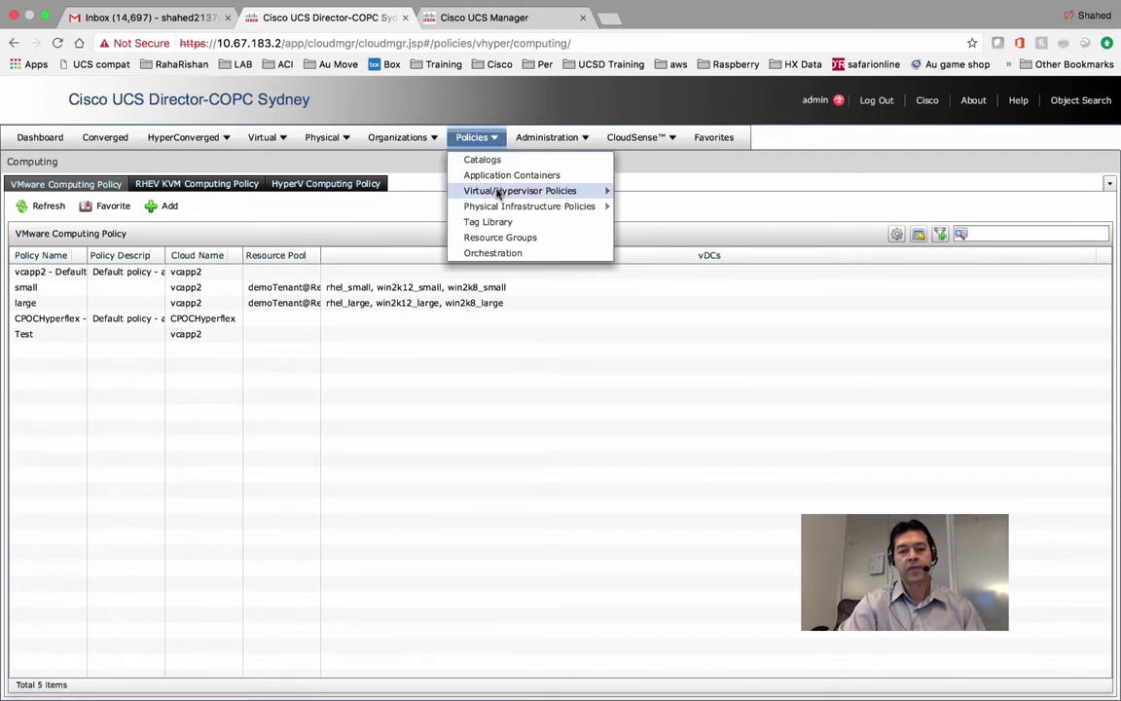
pyautogui.moveTo(497, 193)
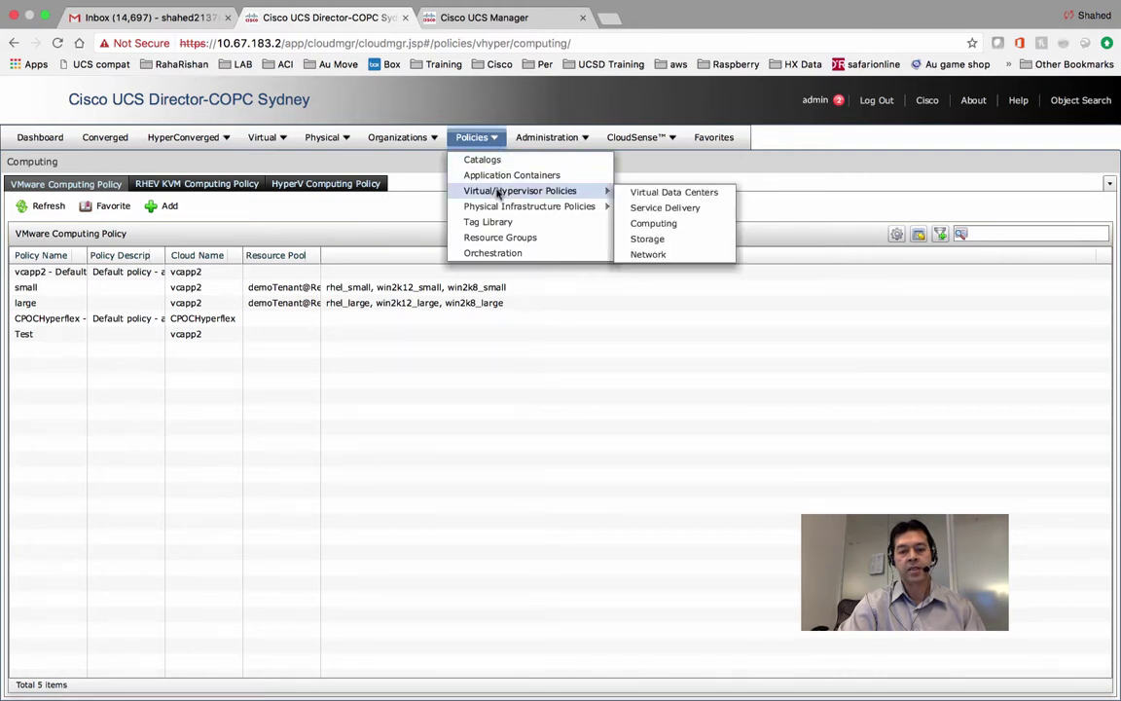
pyautogui.click(681, 208)
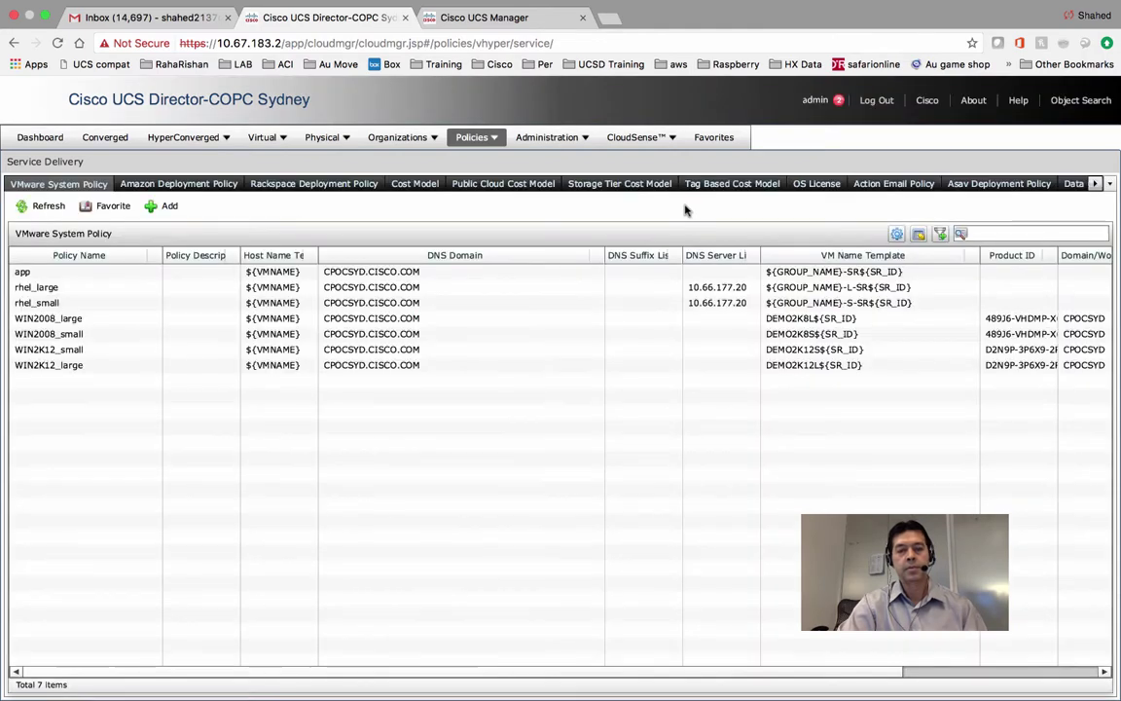
pyautogui.click(148, 288)
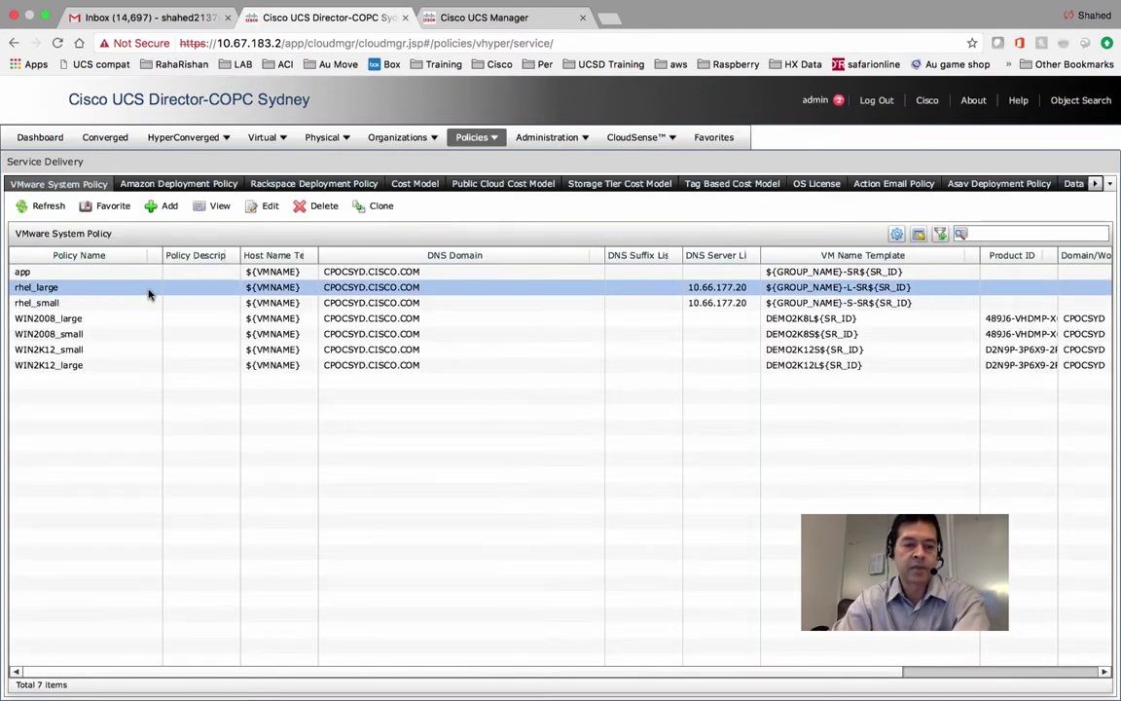
pyautogui.click(514, 22)
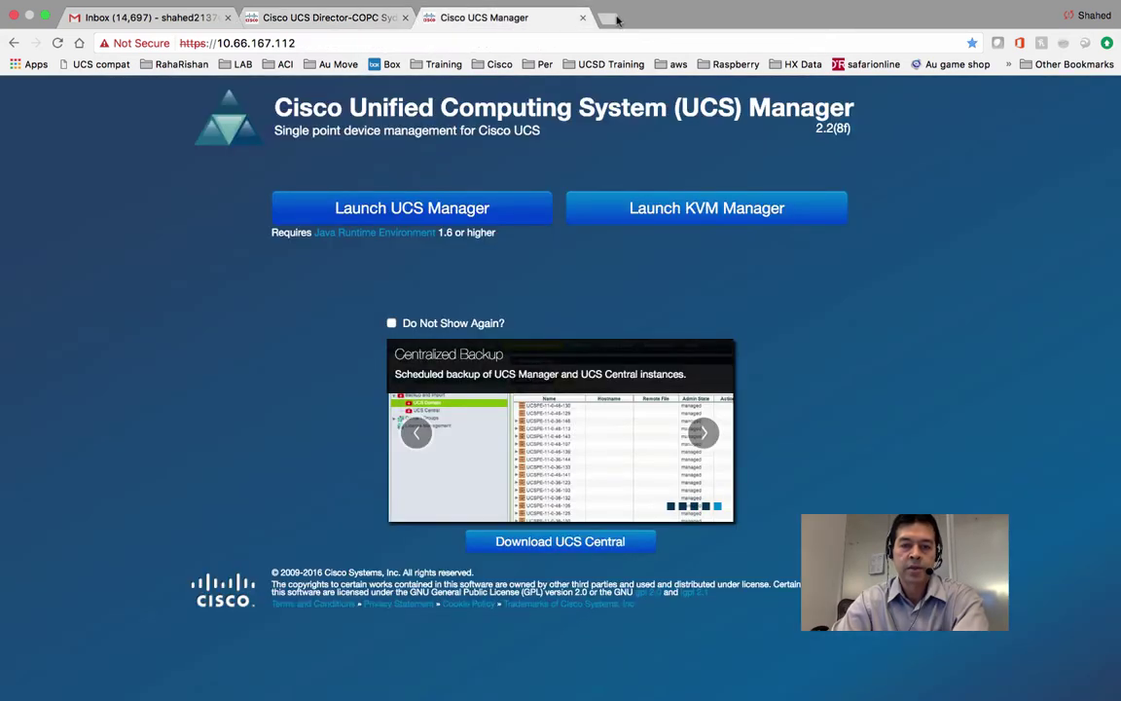
# Search Google for 'cisco UCSd macro' in a new tab and open the Using Macros PDF.
pyautogui.click(615, 19)
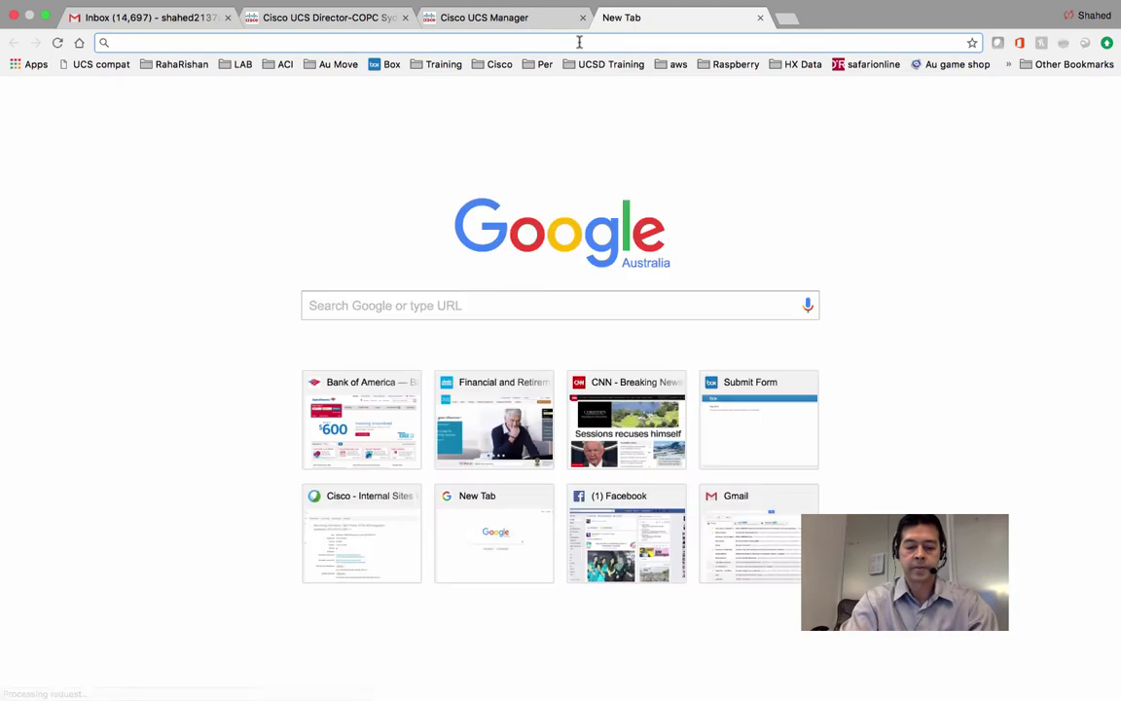
pyautogui.write('cisco UCS')
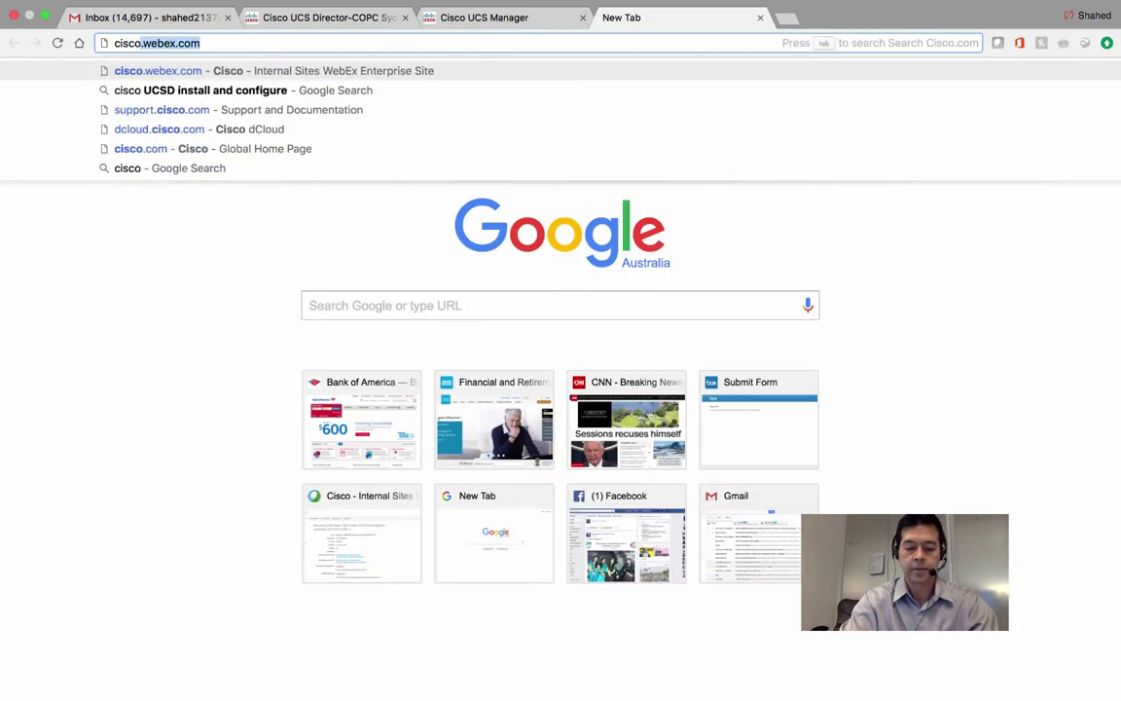
pyautogui.write('d')
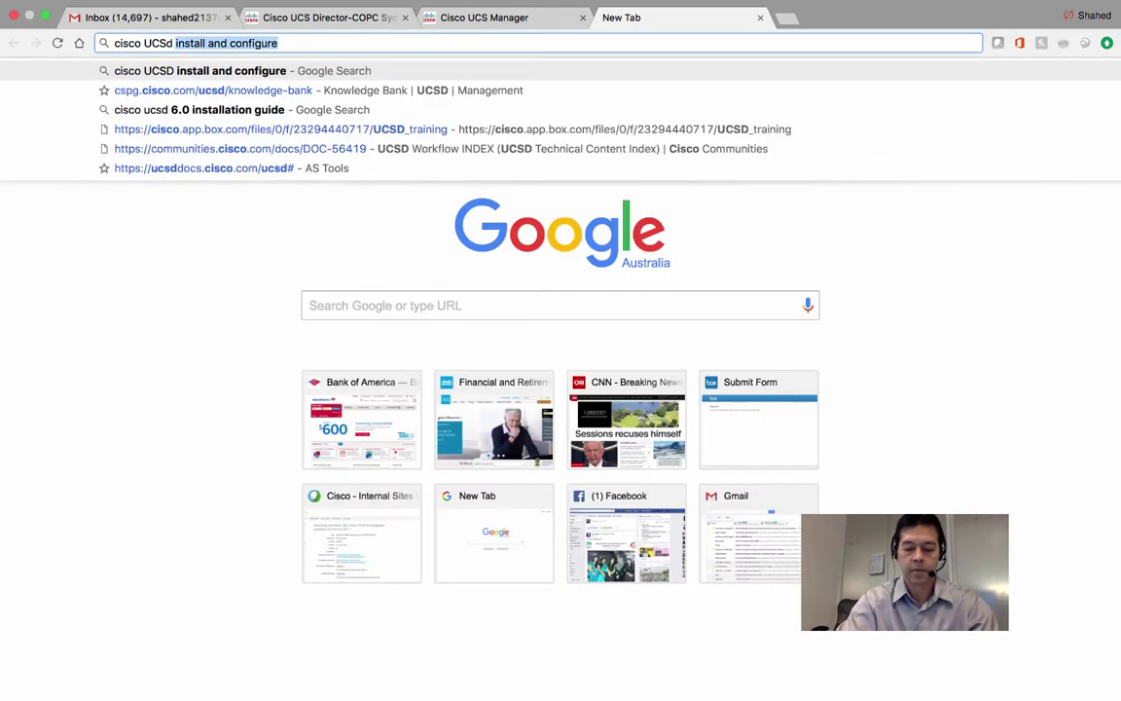
pyautogui.write(' macro')
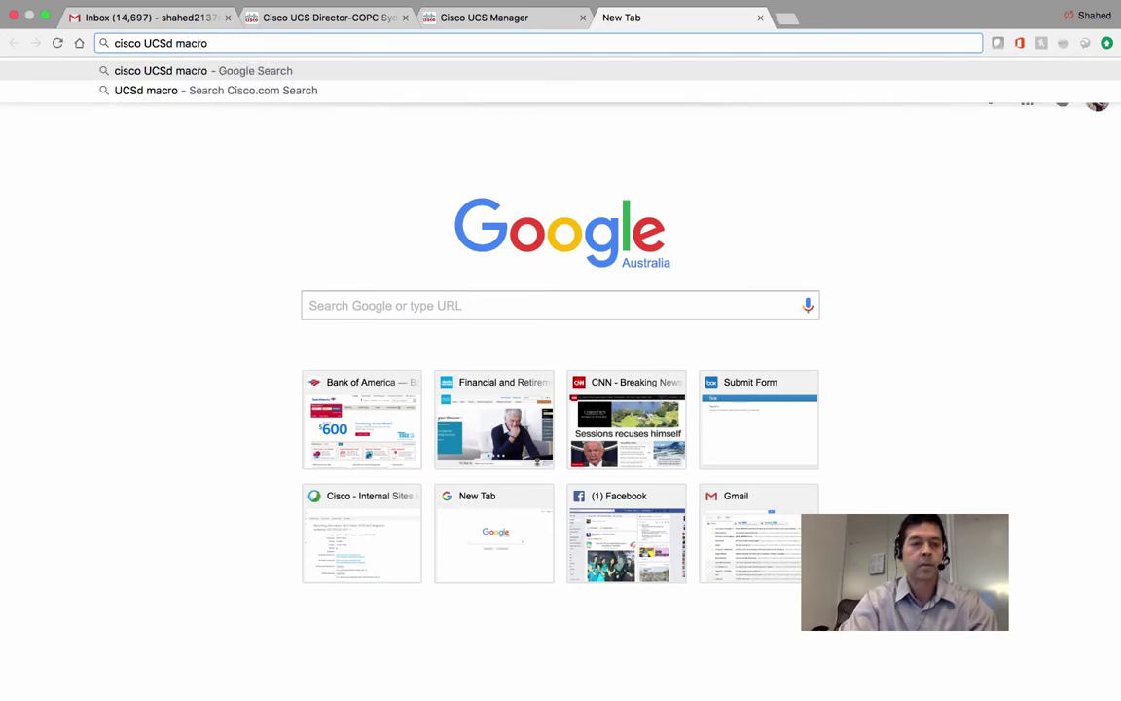
pyautogui.press('Return')
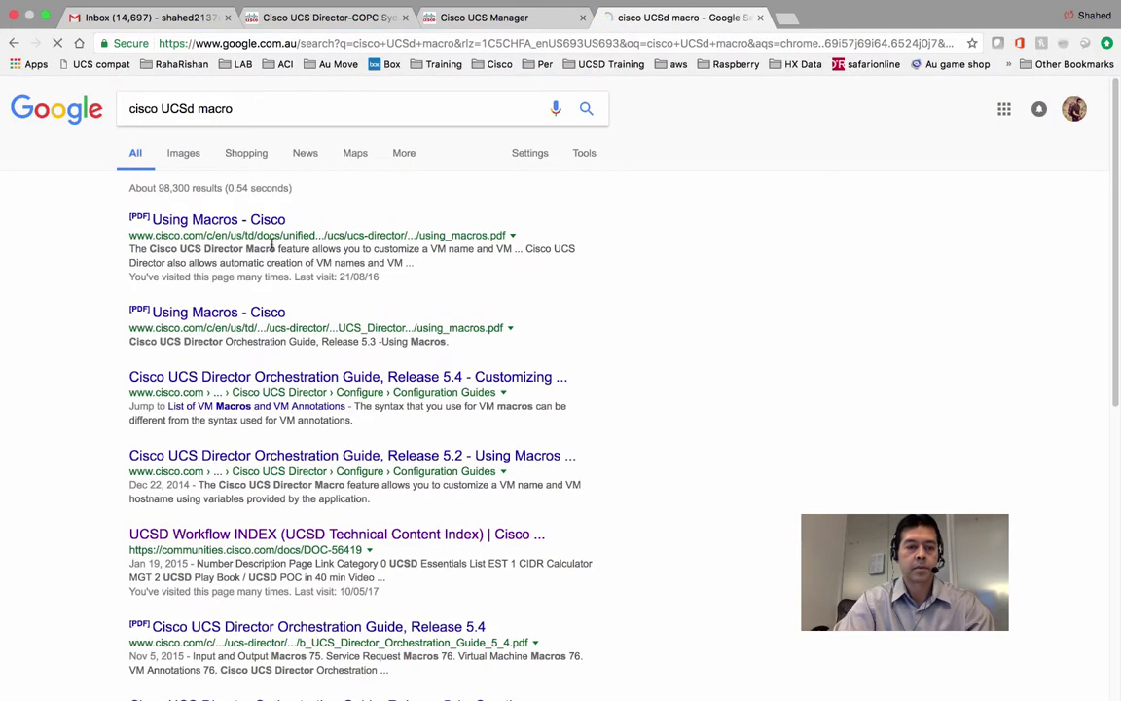
pyautogui.click(258, 223)
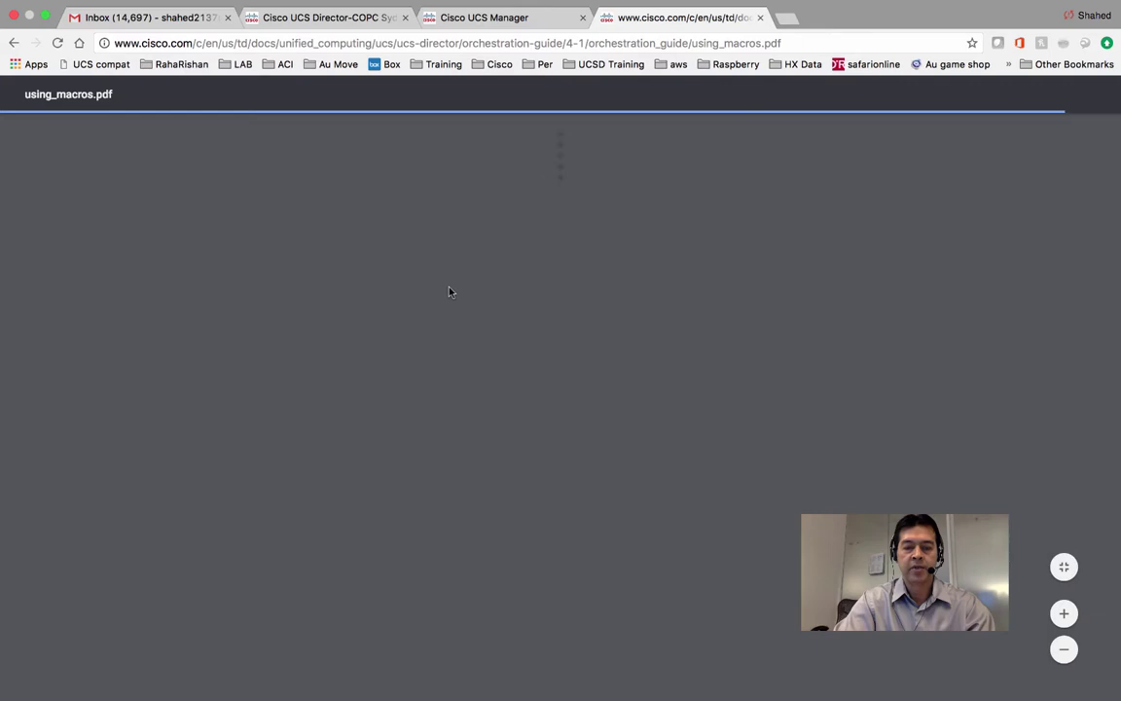
# Scroll the Using Macros PDF to the VM template and hostname variables and highlight APPCODE.
pyautogui.scroll(-5, 457, 354)
pyautogui.scroll(-8, 457, 353)
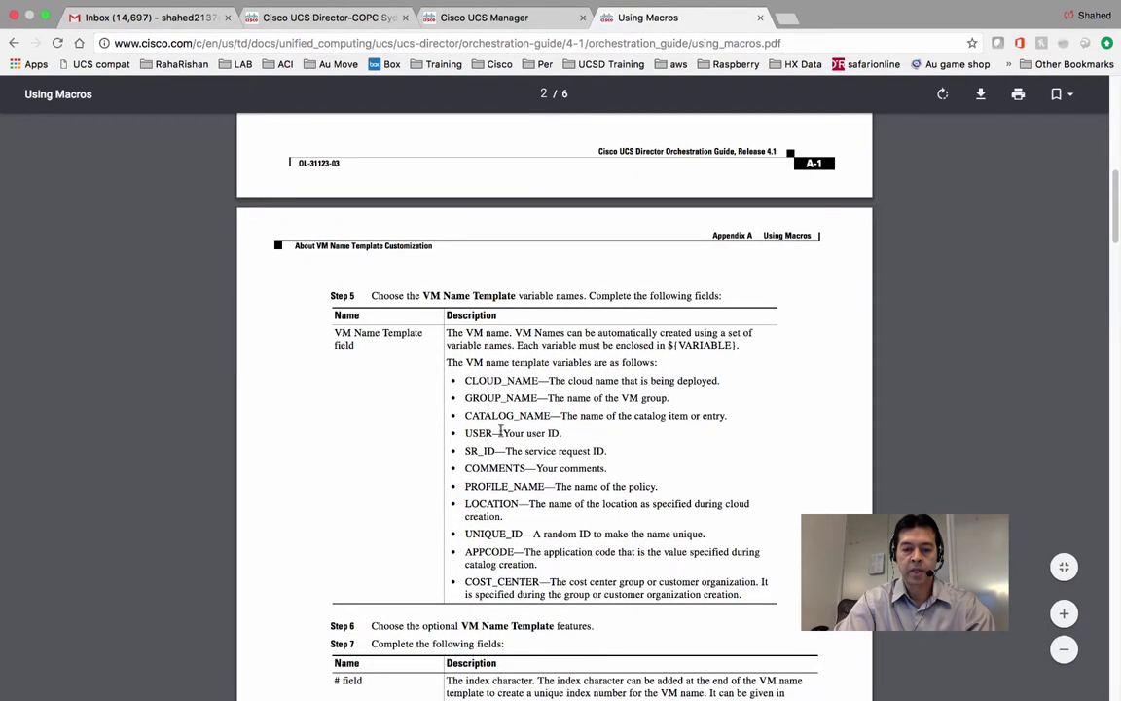
pyautogui.scroll(-10, 501, 444)
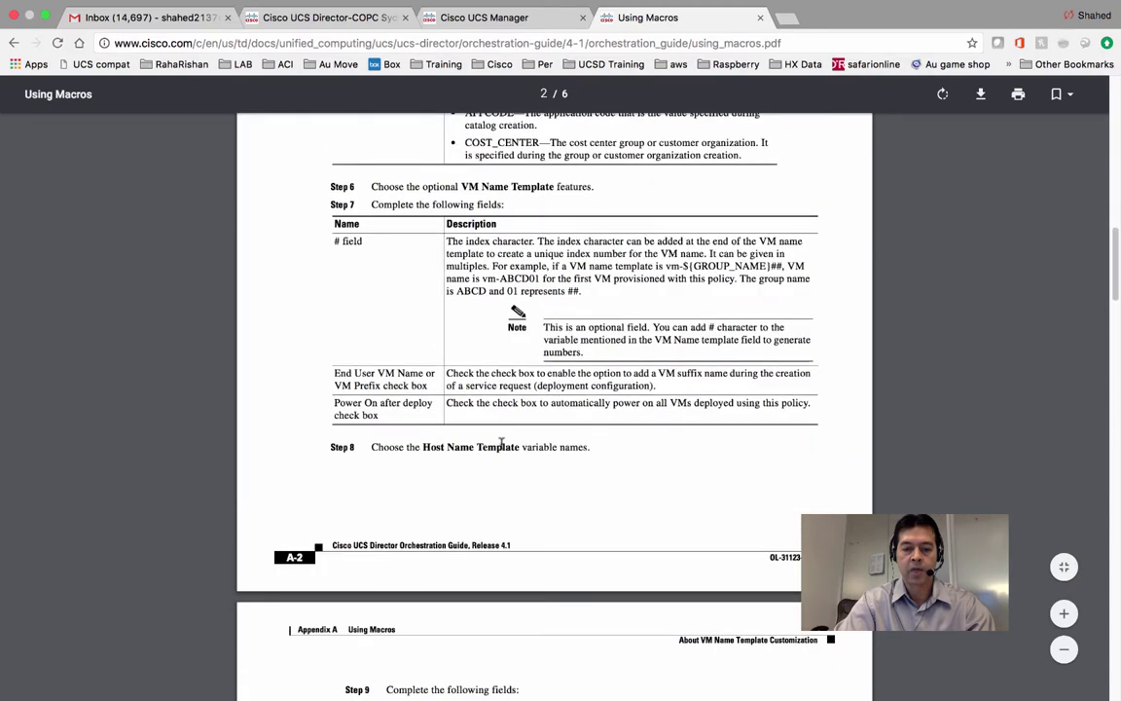
pyautogui.scroll(-6, 501, 444)
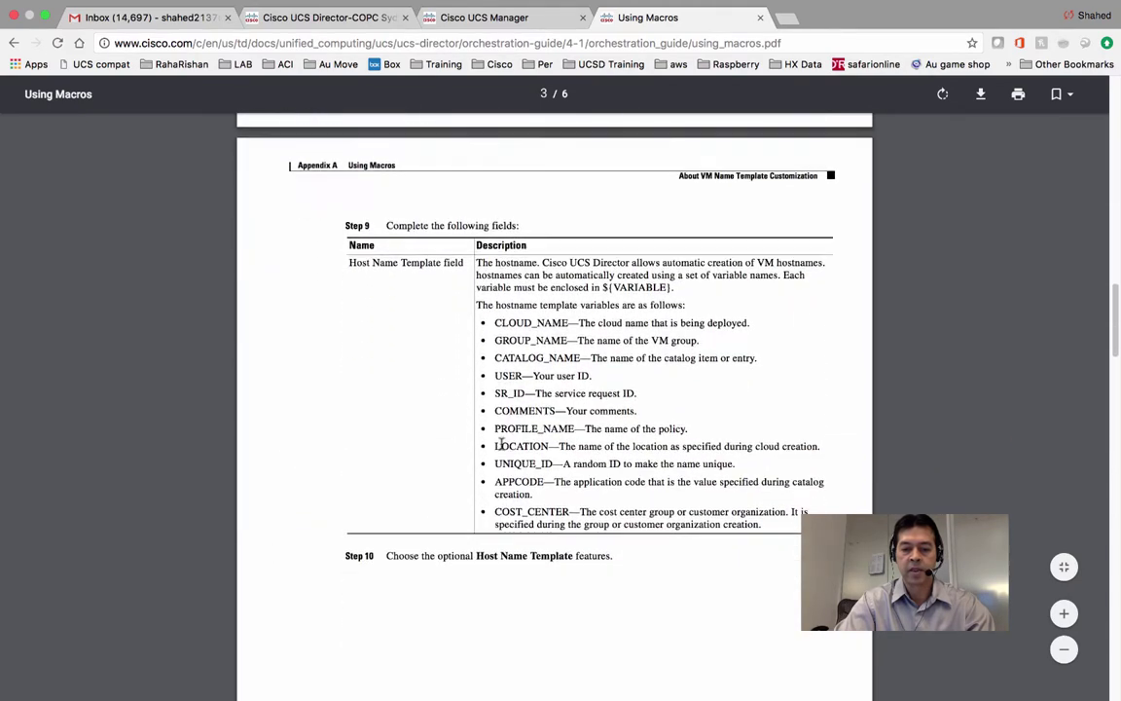
pyautogui.scroll(-15, 501, 444)
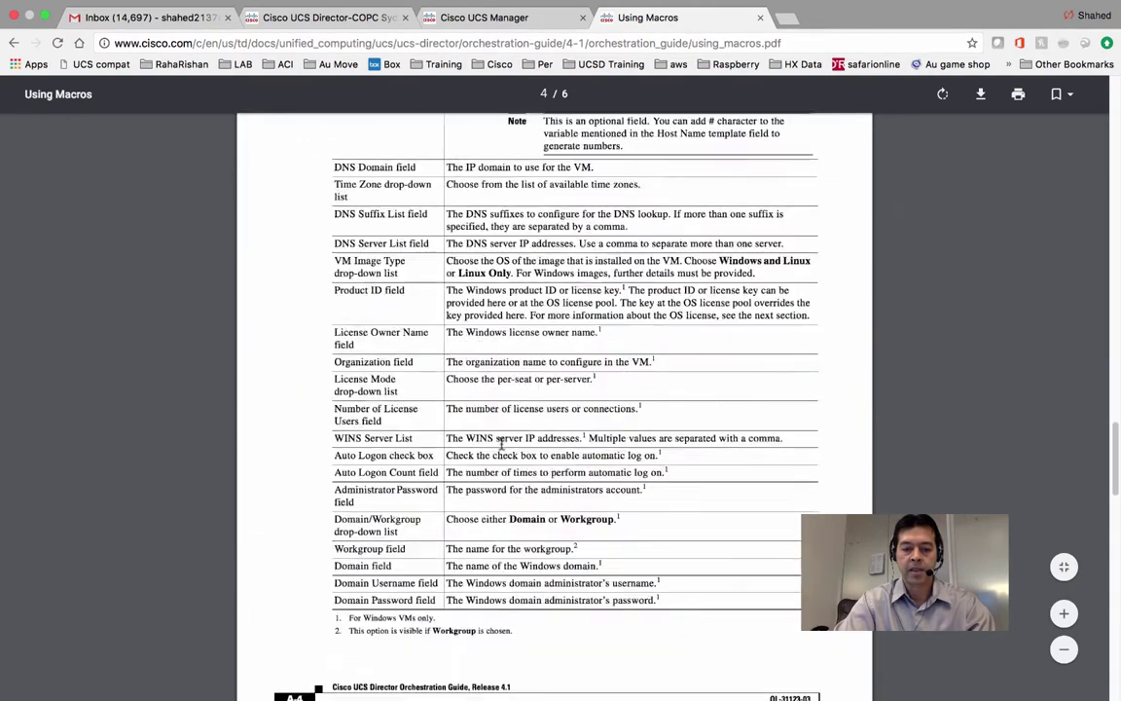
pyautogui.scroll(-10, 501, 444)
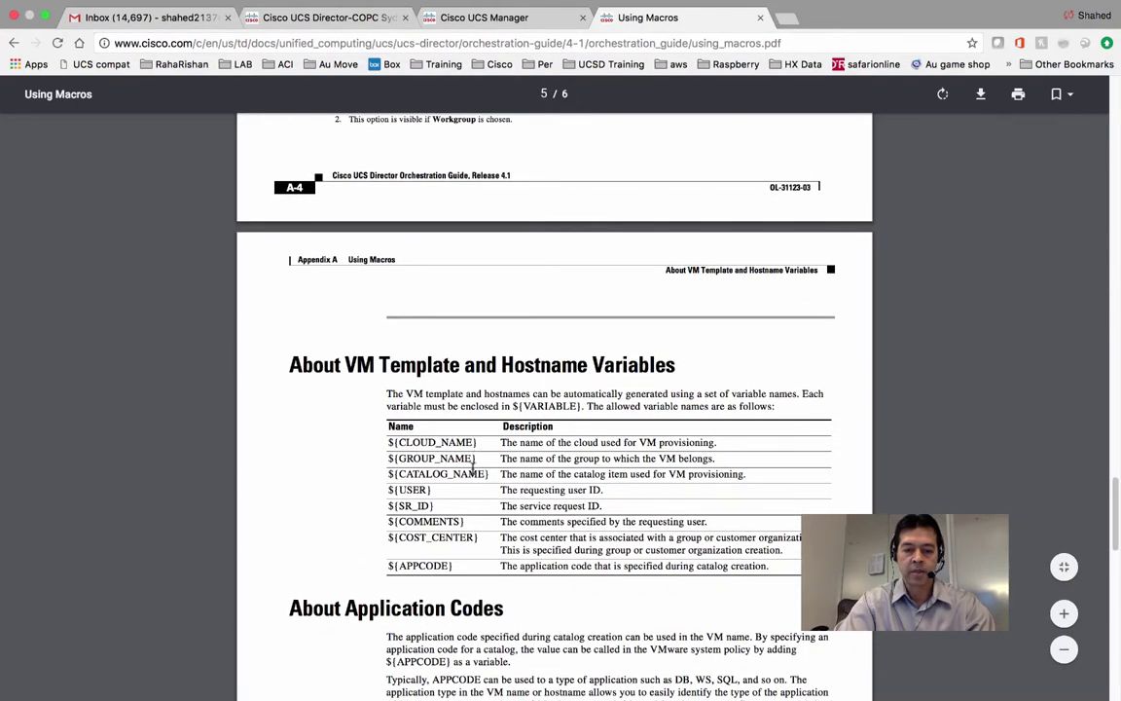
pyautogui.scroll(-1, 458, 499)
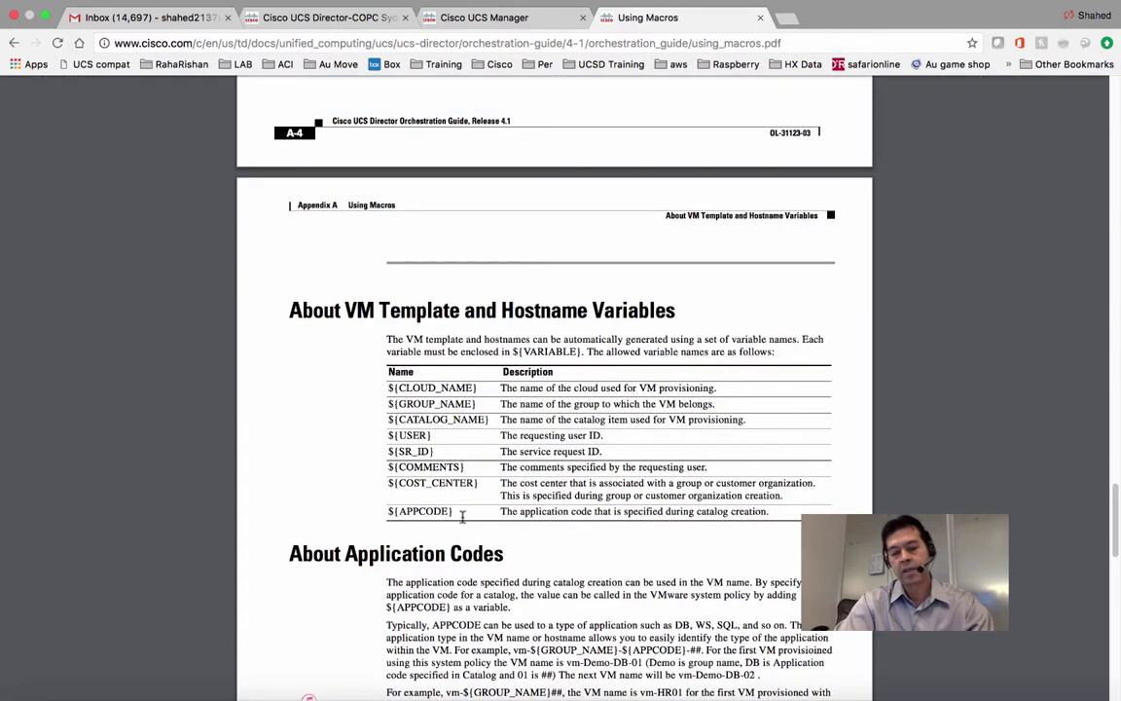
pyautogui.moveTo(461, 513); pyautogui.dragTo(399, 508)
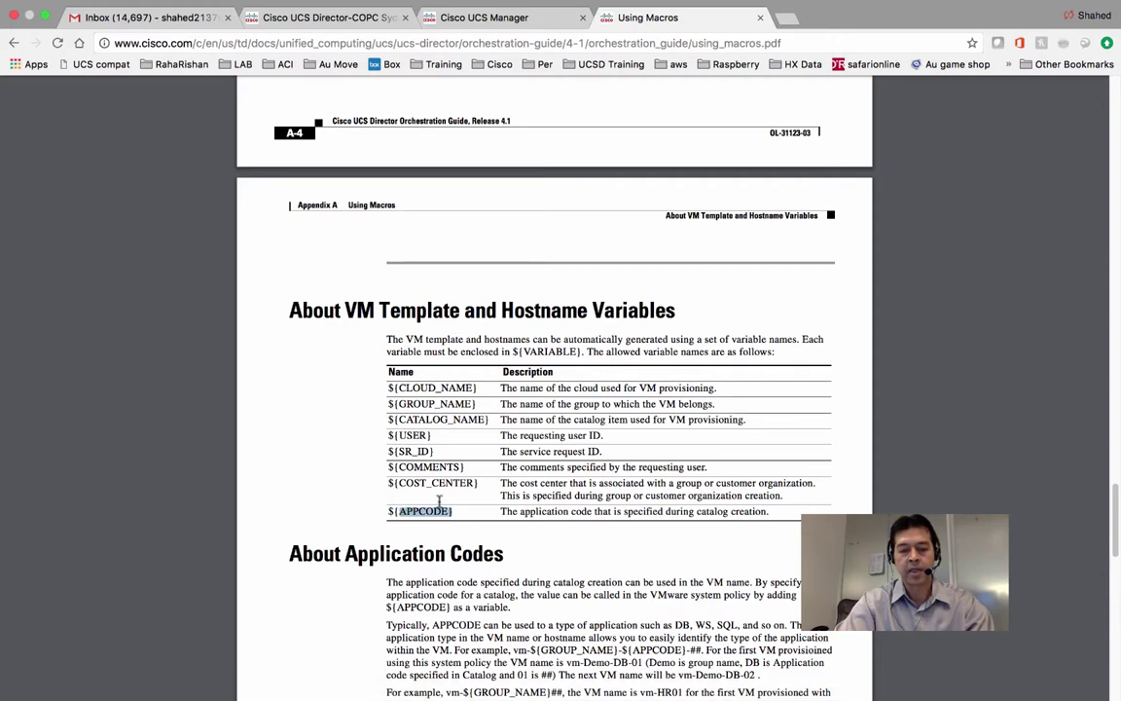
pyautogui.click(362, 17)
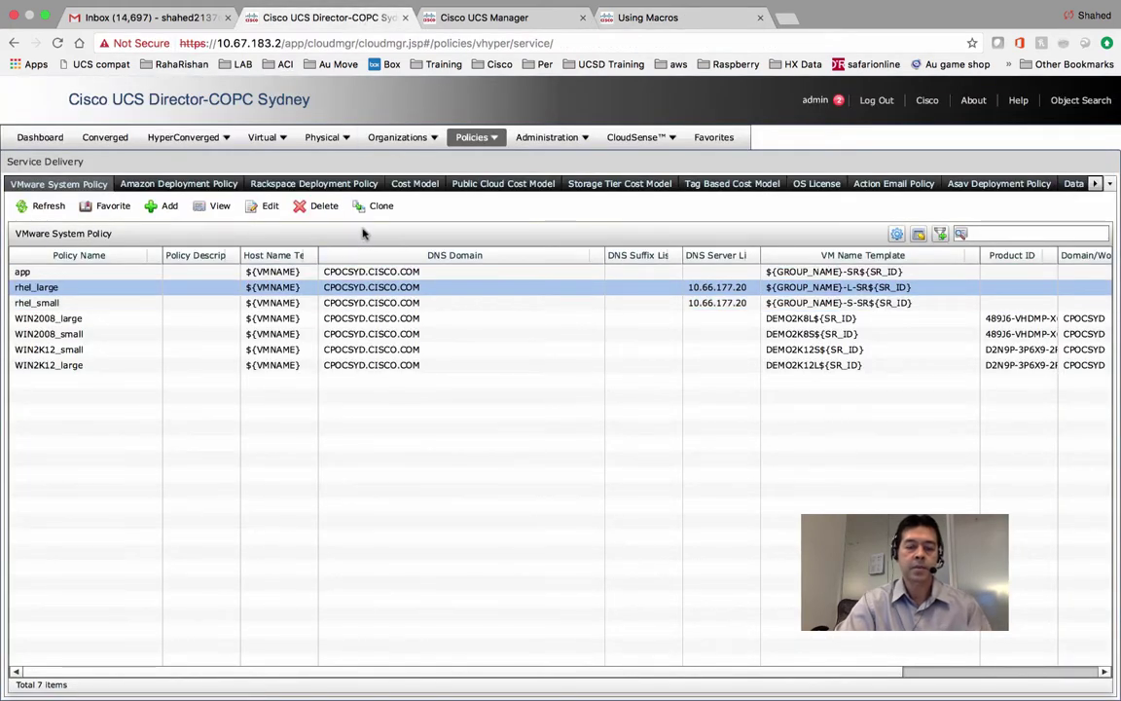
# Start a new VMware system policy named 'test SD'.
pyautogui.click(165, 207)
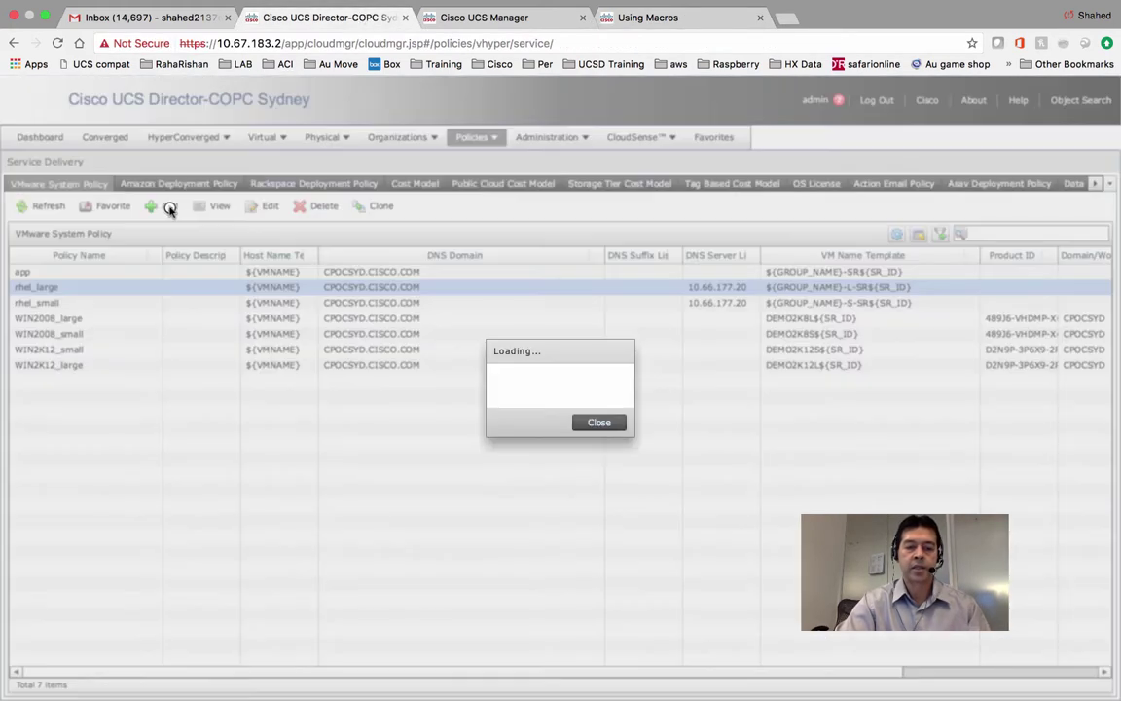
pyautogui.click(499, 183)
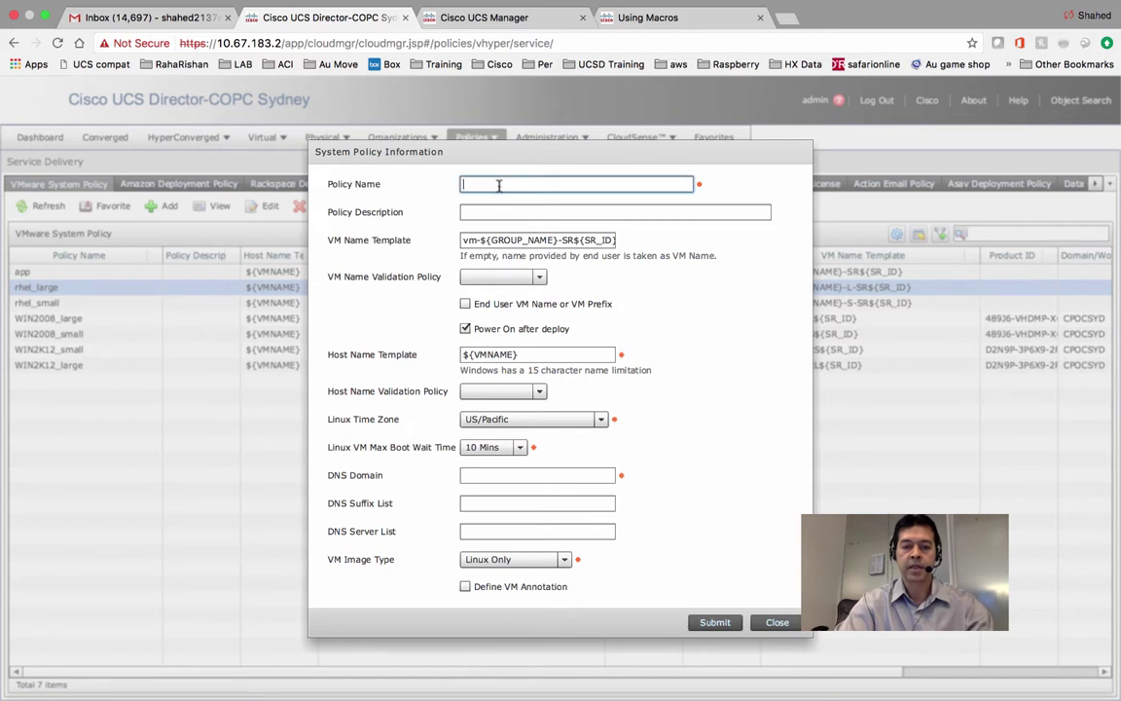
pyautogui.write('test')
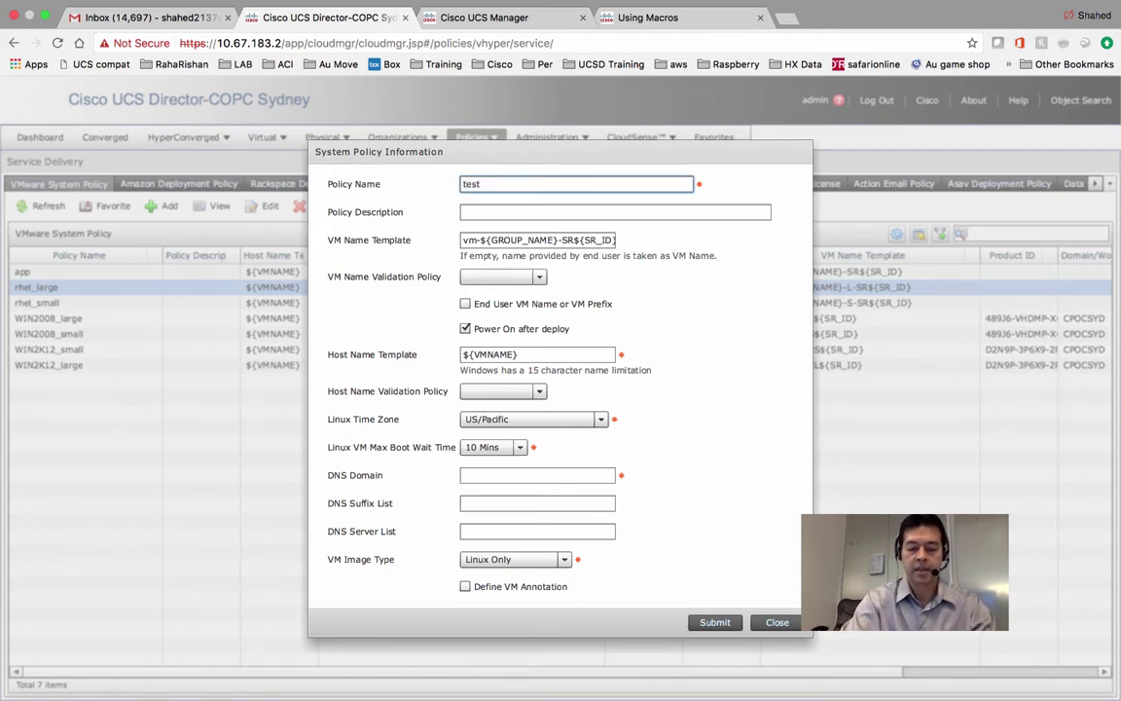
pyautogui.write(' SD')
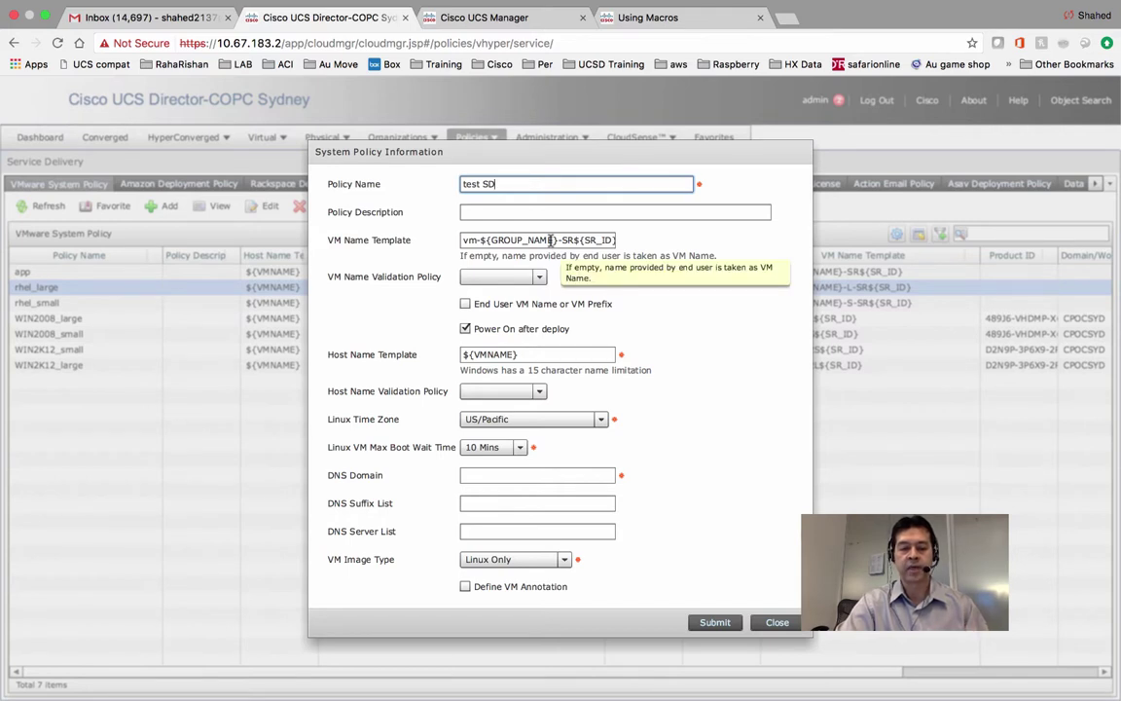
# Check the name validation and Linux time zone options, then set VM Image Type to Windows and Linux.
pyautogui.click(541, 277)
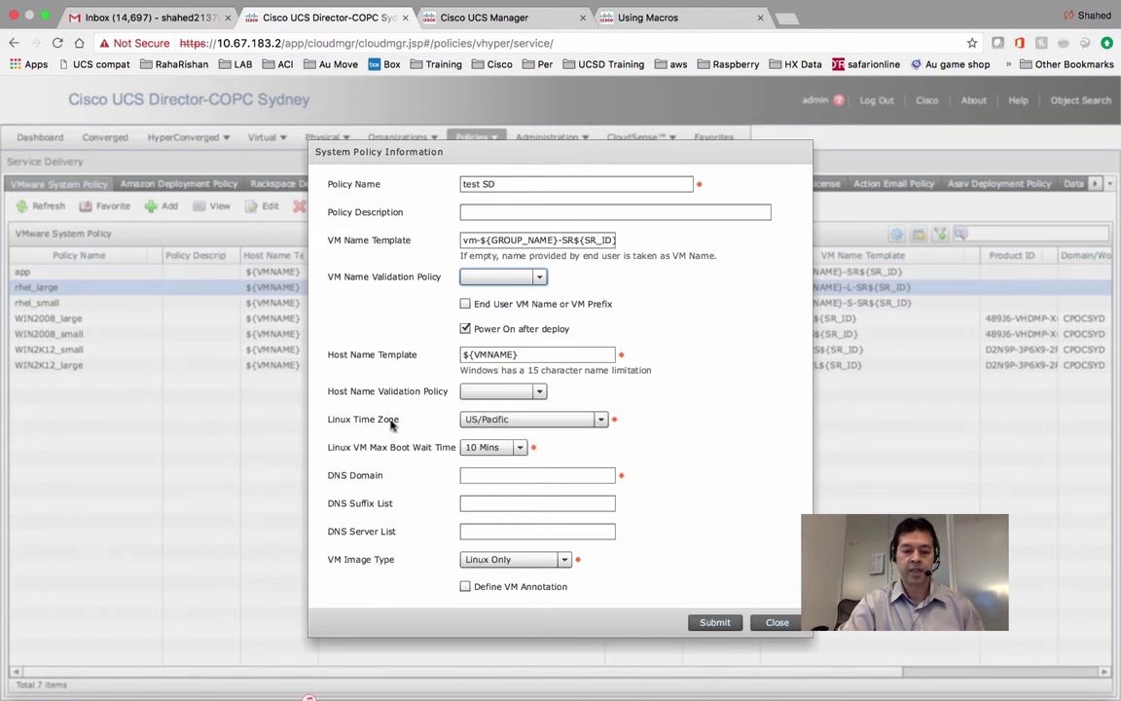
pyautogui.click(495, 419)
pyautogui.click(495, 421)
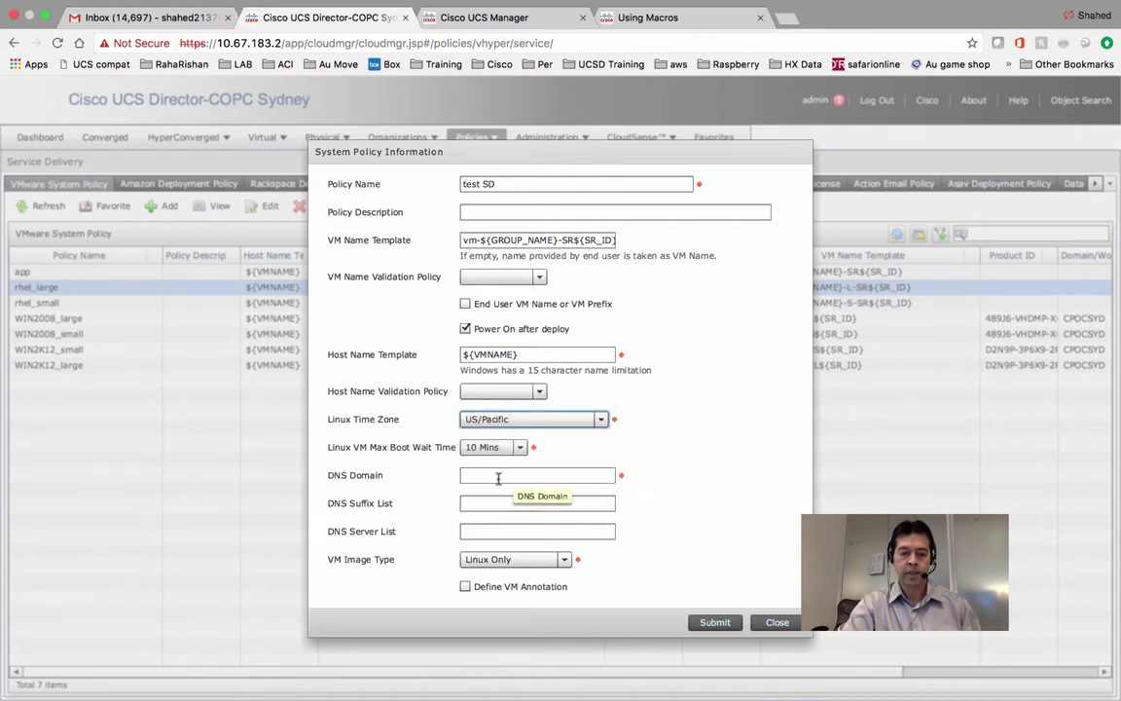
pyautogui.click(506, 560)
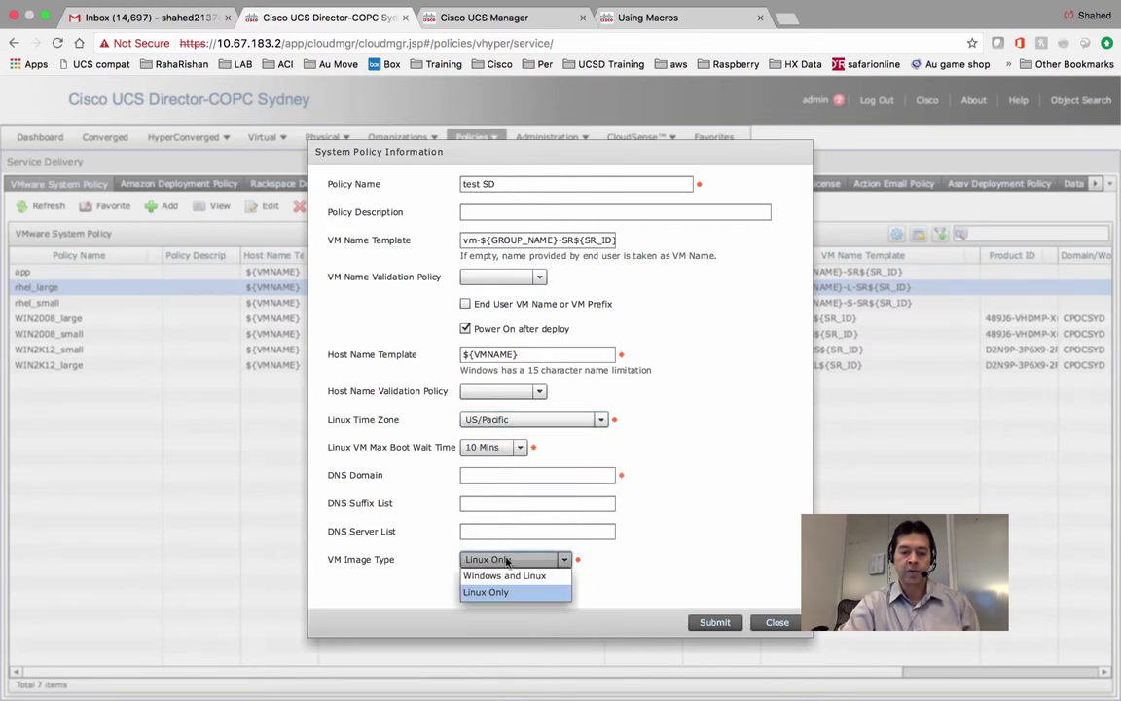
pyautogui.click(506, 577)
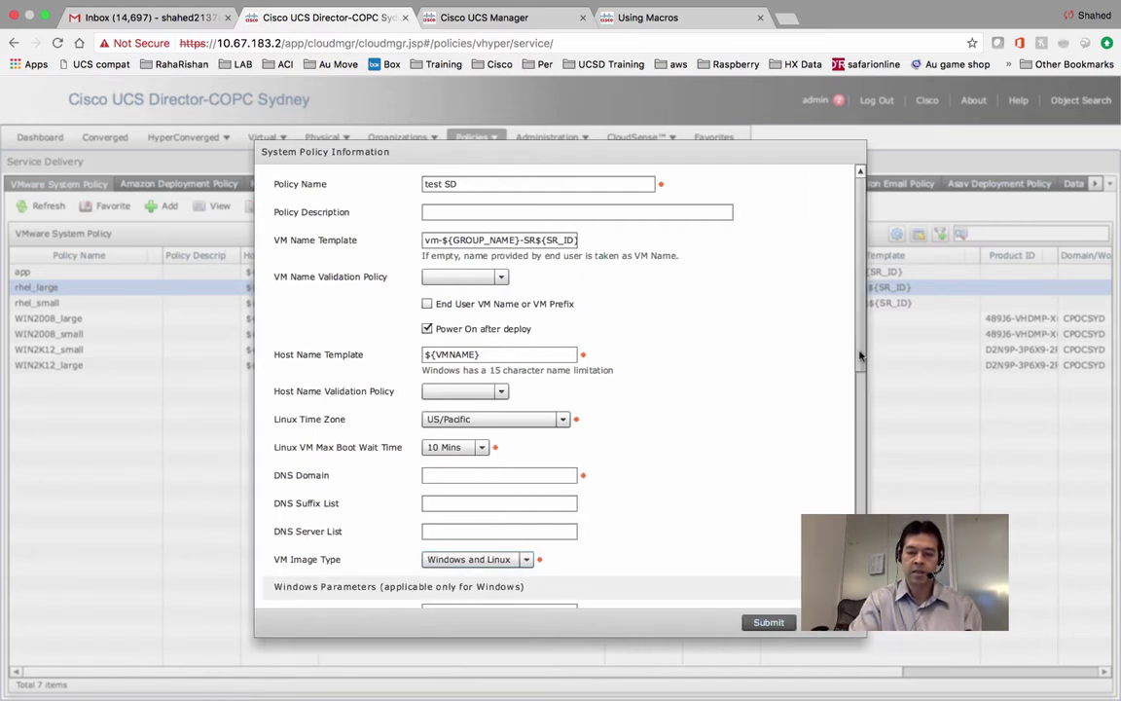
# Review the Windows parameters and switch VM Image Type back to Linux Only.
pyautogui.scroll(-3, 864, 414)
pyautogui.moveTo(864, 414)
pyautogui.mouseDown()
pyautogui.moveTo(856, 579)
pyautogui.moveTo(799, 597)
pyautogui.mouseUp()
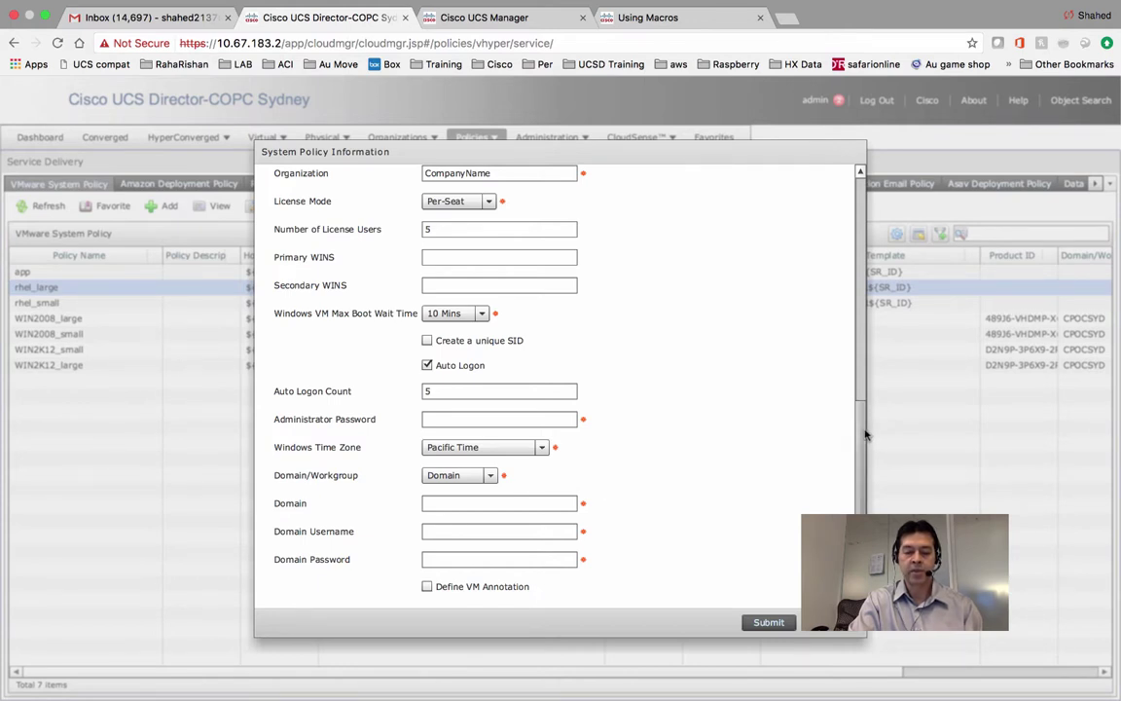
pyautogui.moveTo(866, 435); pyautogui.dragTo(859, 321)
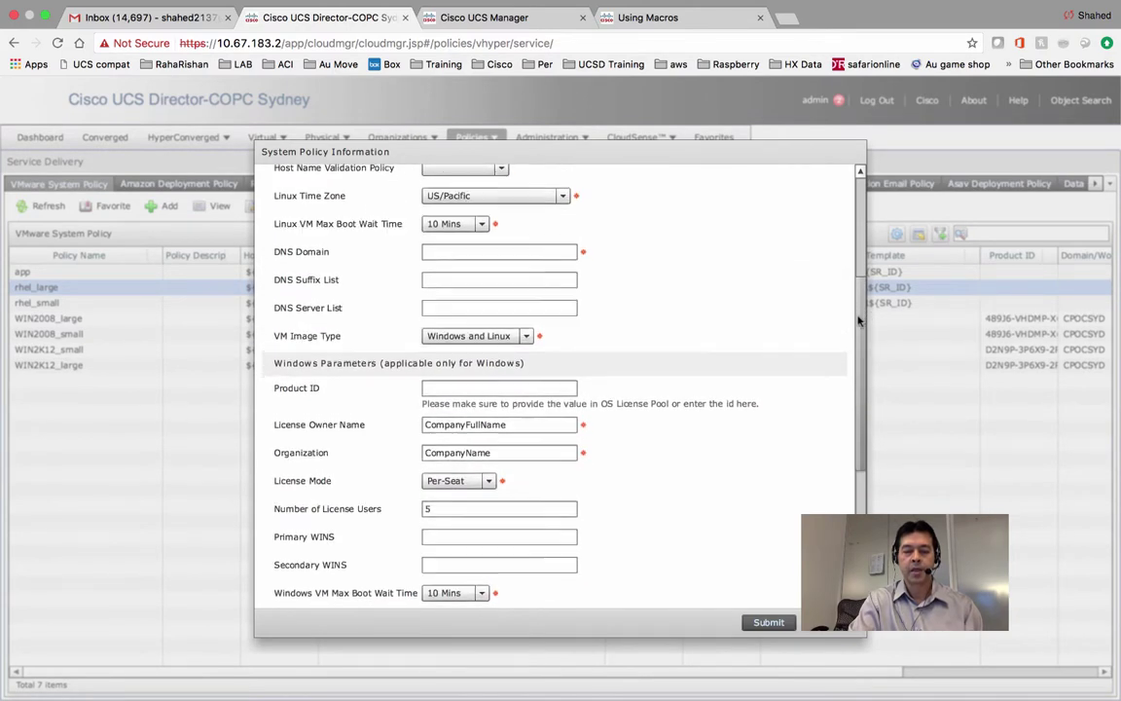
pyautogui.scroll(-5, 859, 321)
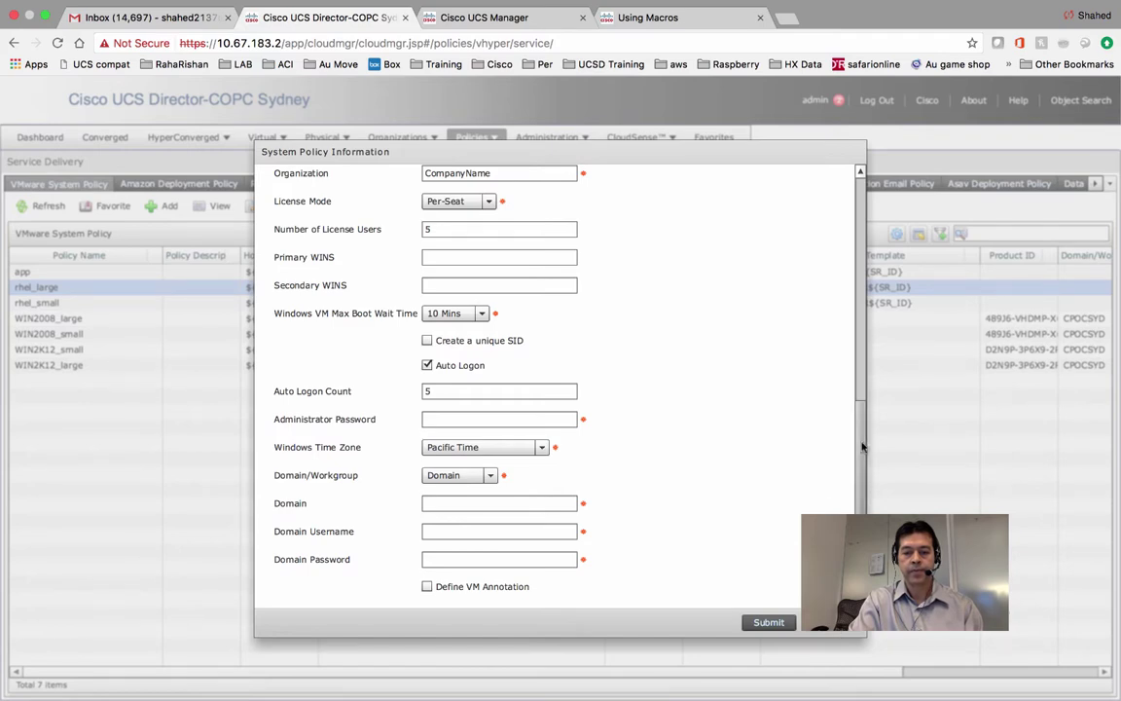
pyautogui.scroll(3, 854, 399)
pyautogui.scroll(1, 852, 365)
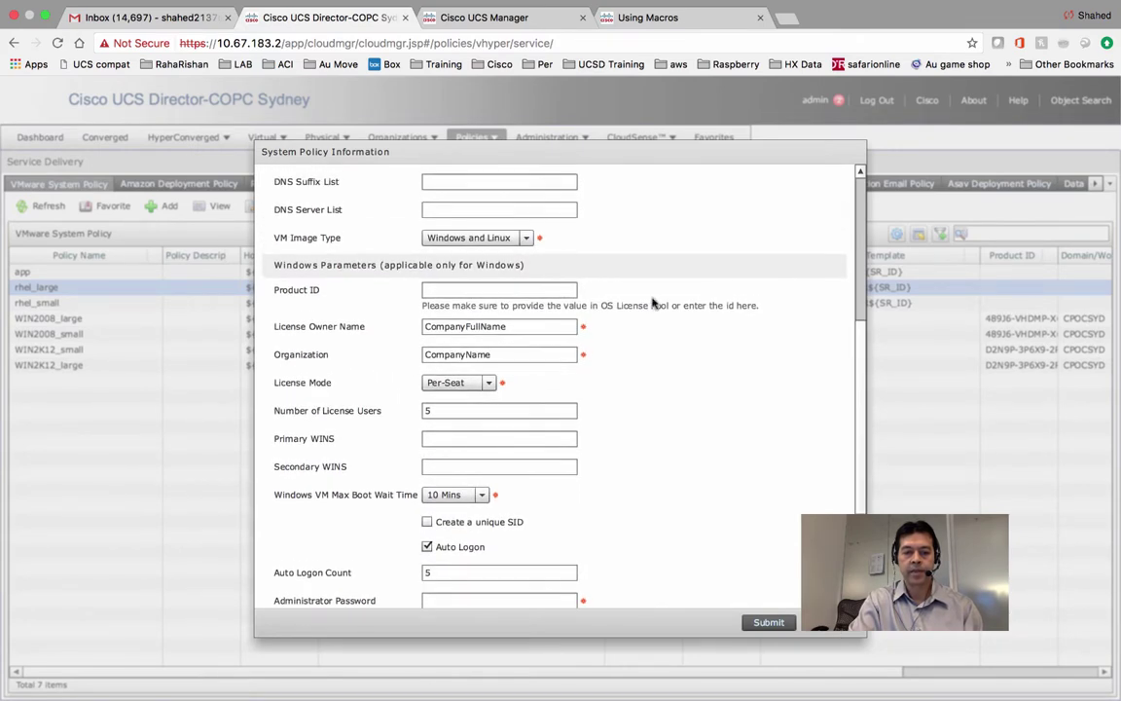
pyautogui.click(522, 239)
pyautogui.click(443, 267)
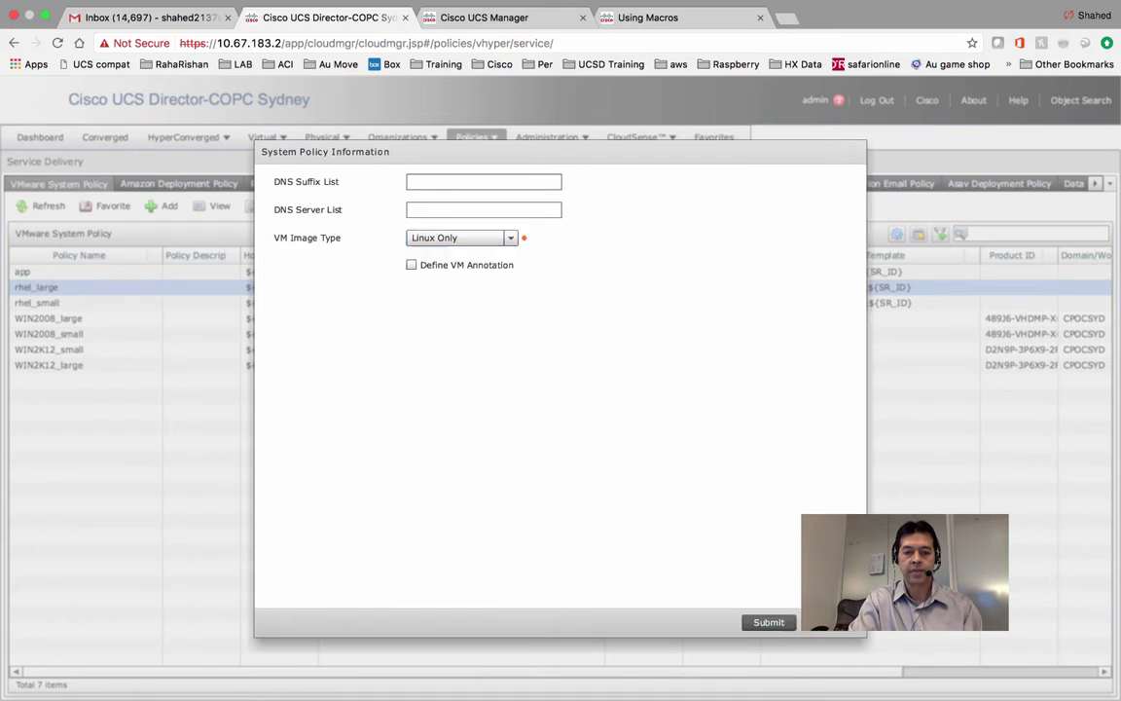
pyautogui.scroll(5, 828, 320)
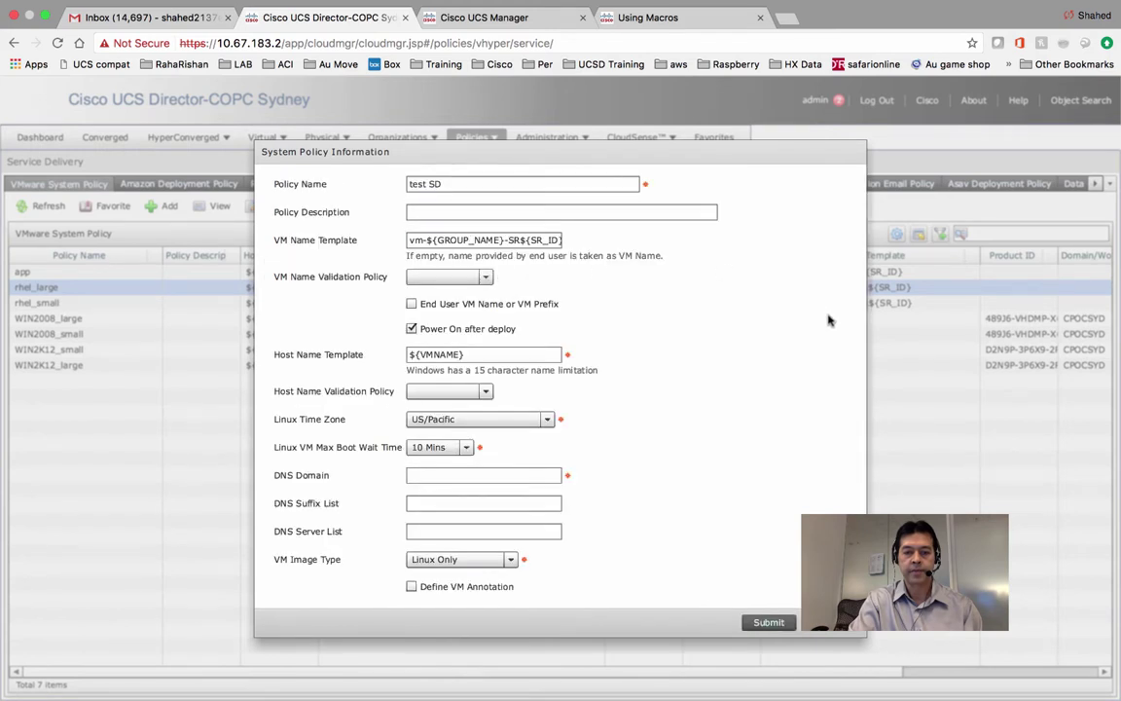
# Enter DNS domain test.com and submit the test SD policy.
pyautogui.click(533, 475)
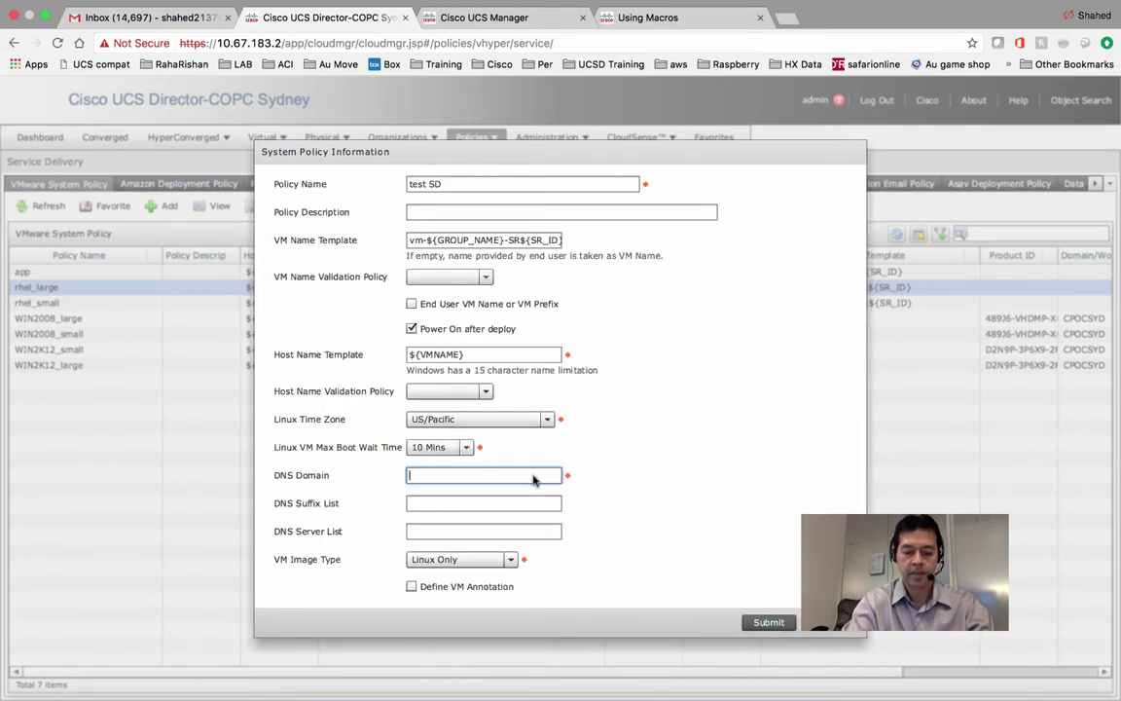
pyautogui.write('test.com')
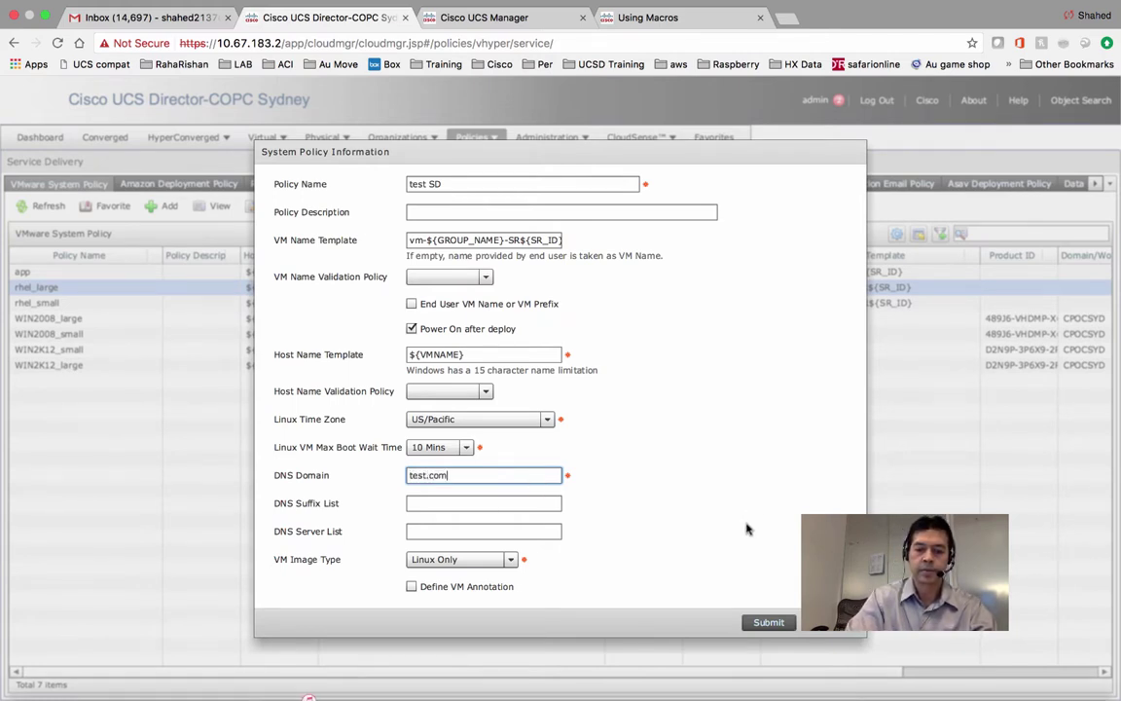
pyautogui.click(764, 621)
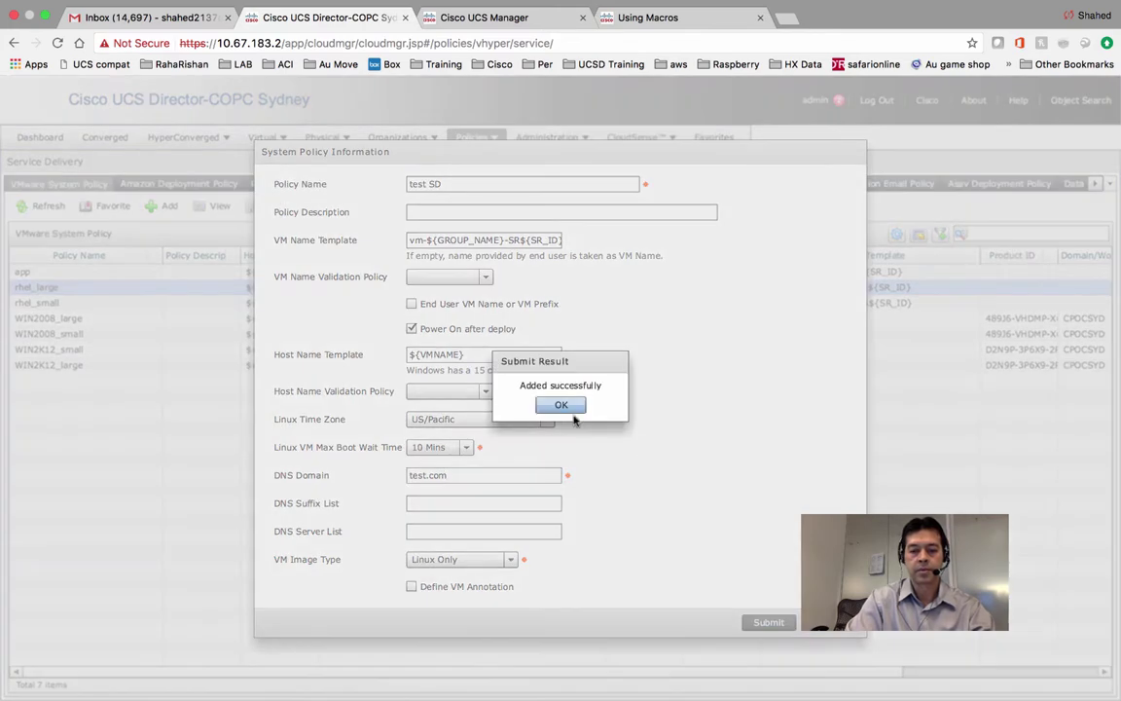
pyautogui.click(560, 405)
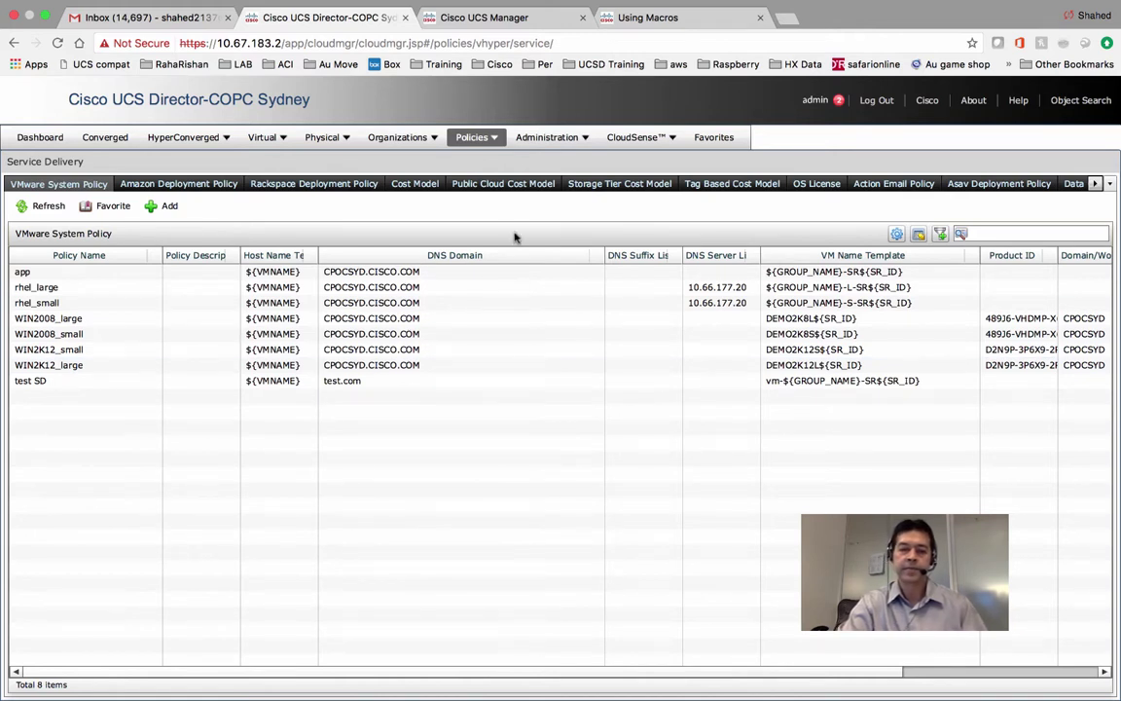
# Go to the Virtual Data Centers policy area.
pyautogui.click(457, 135)
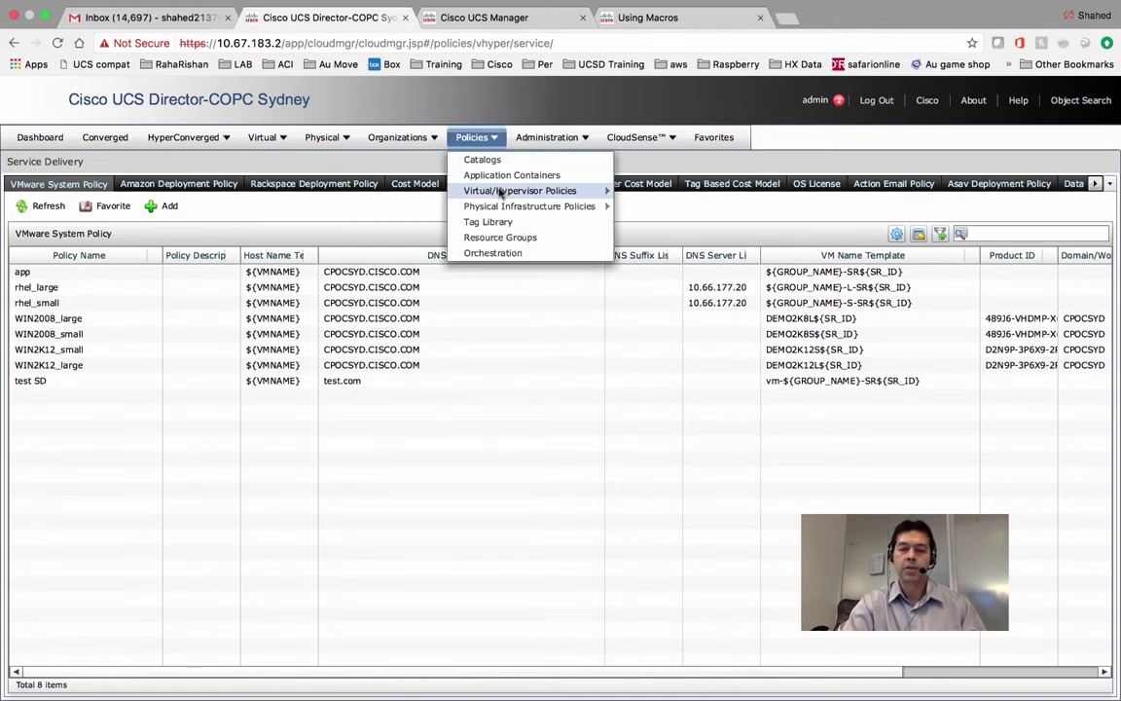
pyautogui.moveTo(594, 191)
pyautogui.click(632, 194)
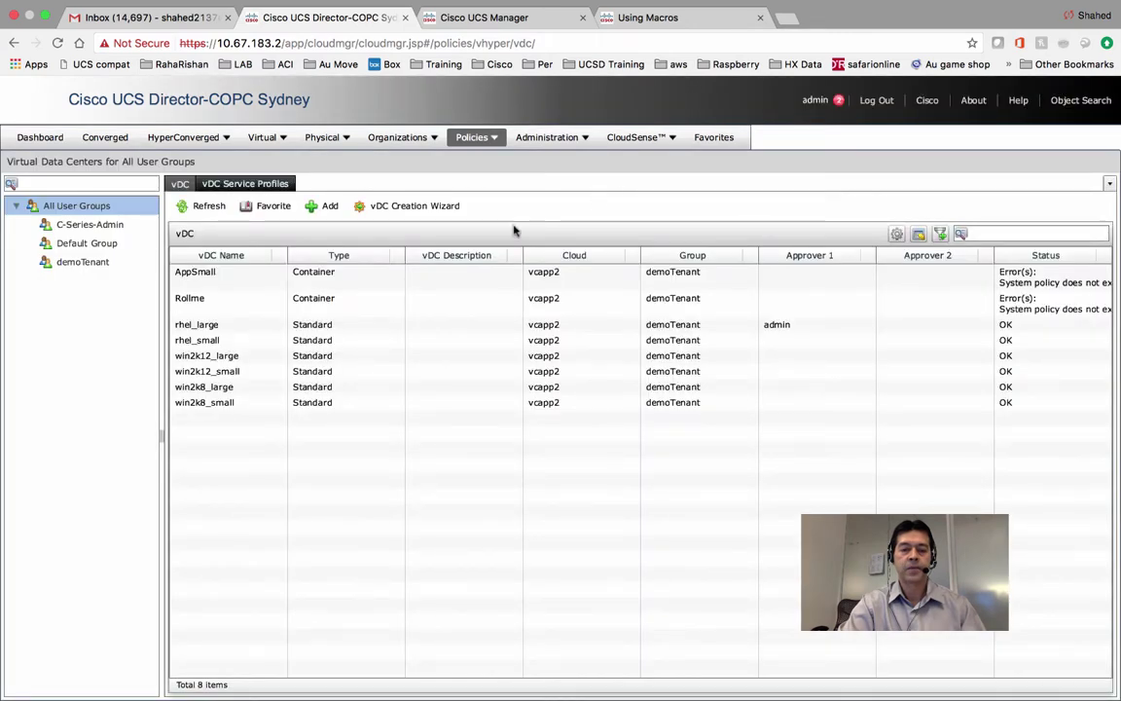
# Start adding a new vDC with VMware as the account type.
pyautogui.click(321, 207)
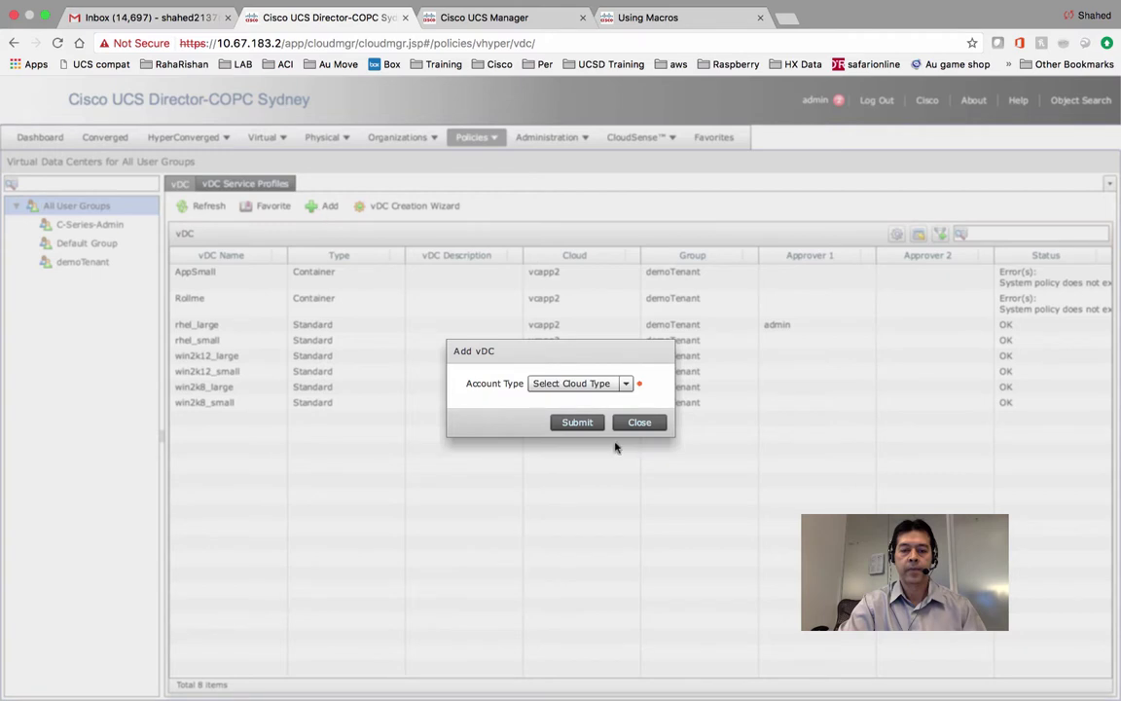
pyautogui.click(621, 386)
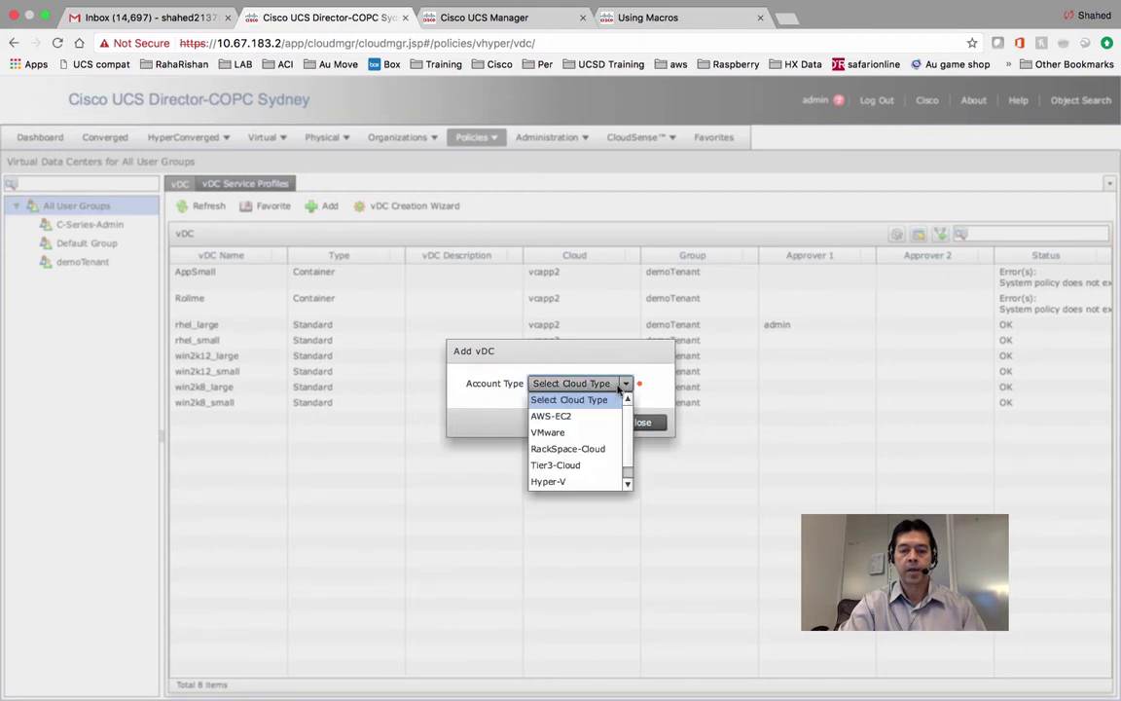
pyautogui.click(570, 433)
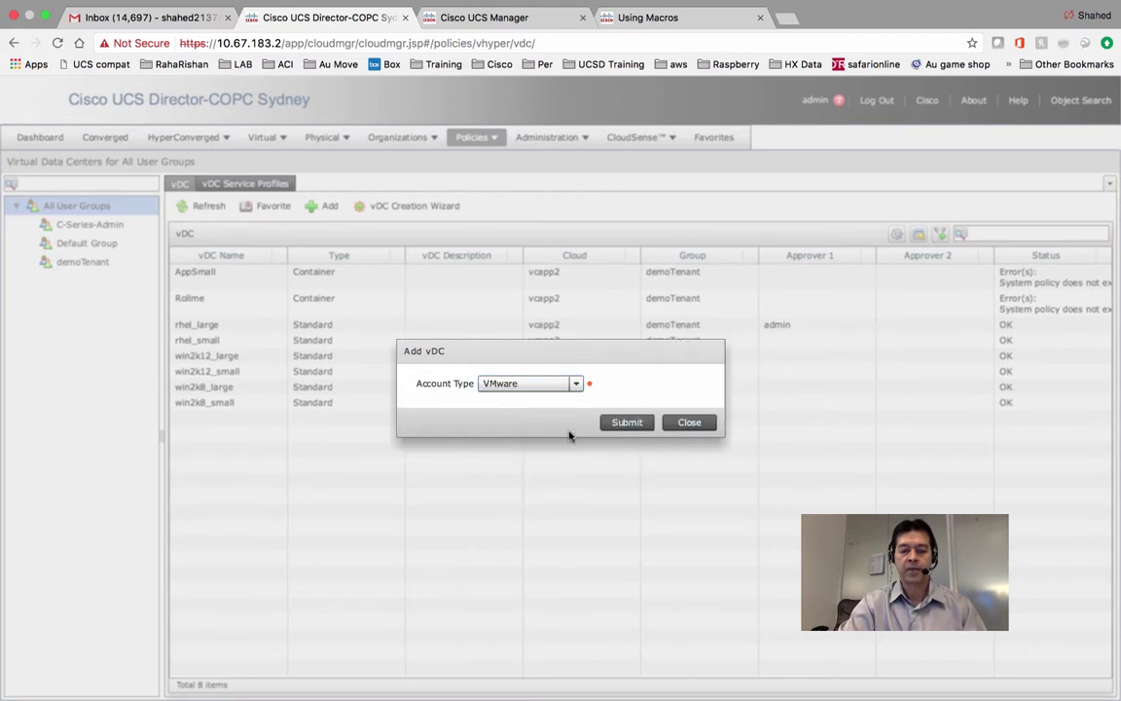
pyautogui.click(618, 425)
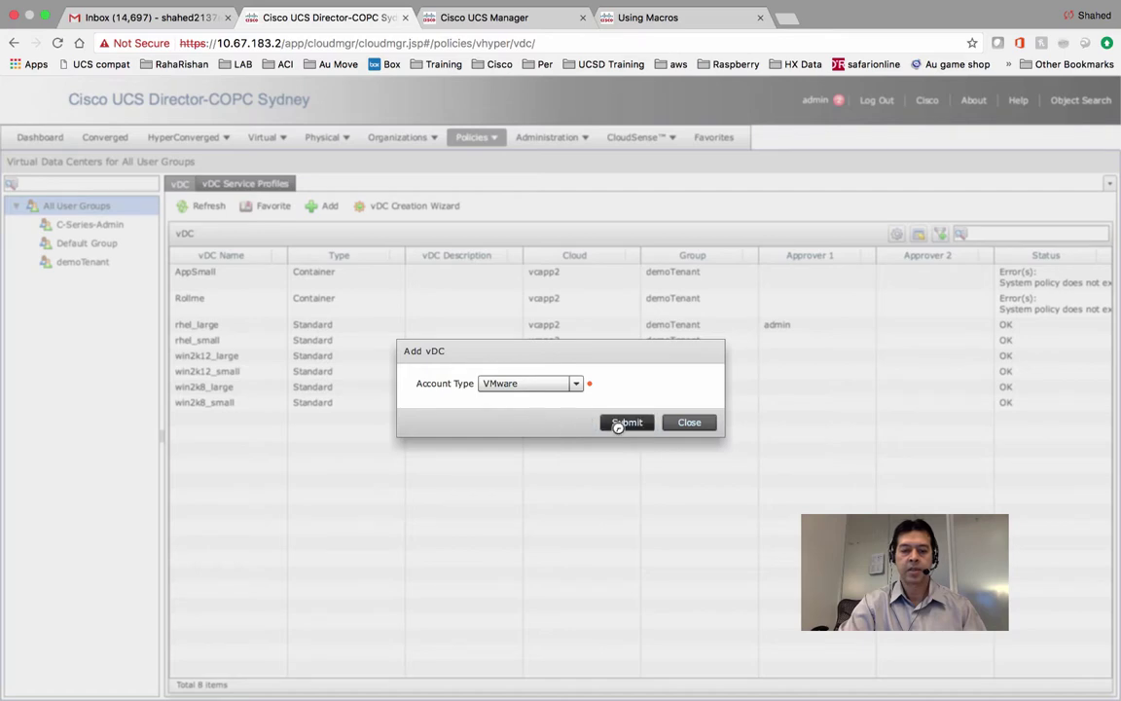
pyautogui.click(523, 210)
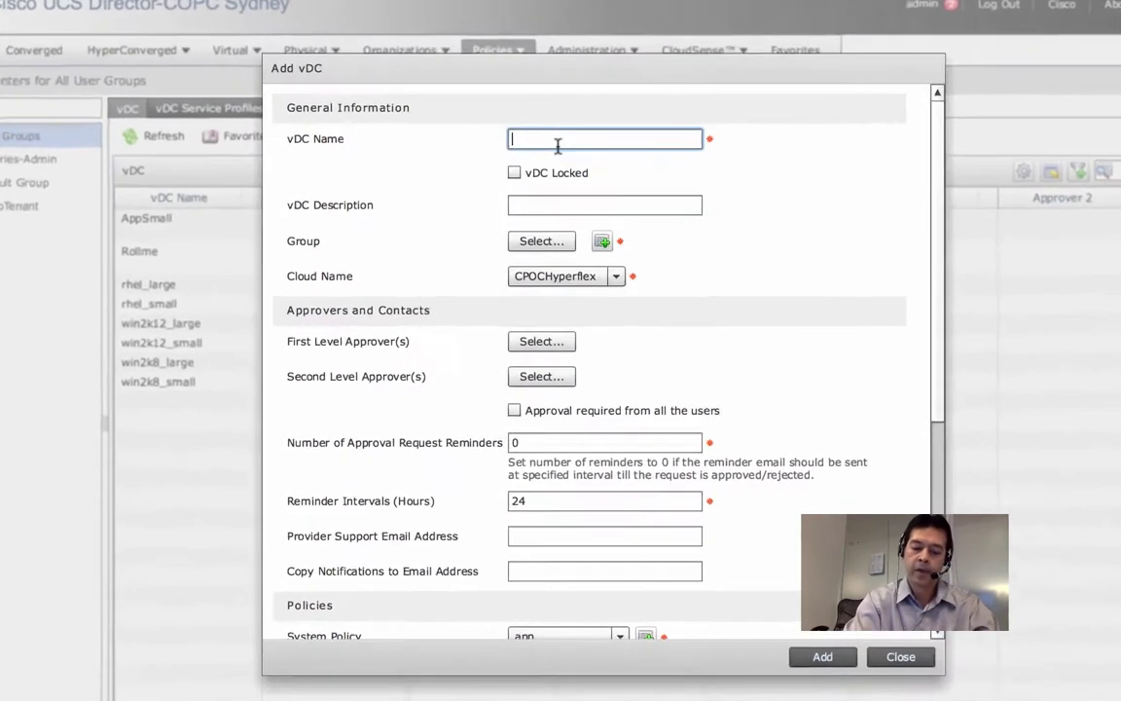
# Name the vDC 'Prod RHEL7.0' and bring up the user group picker.
pyautogui.write('Prod RHEL')
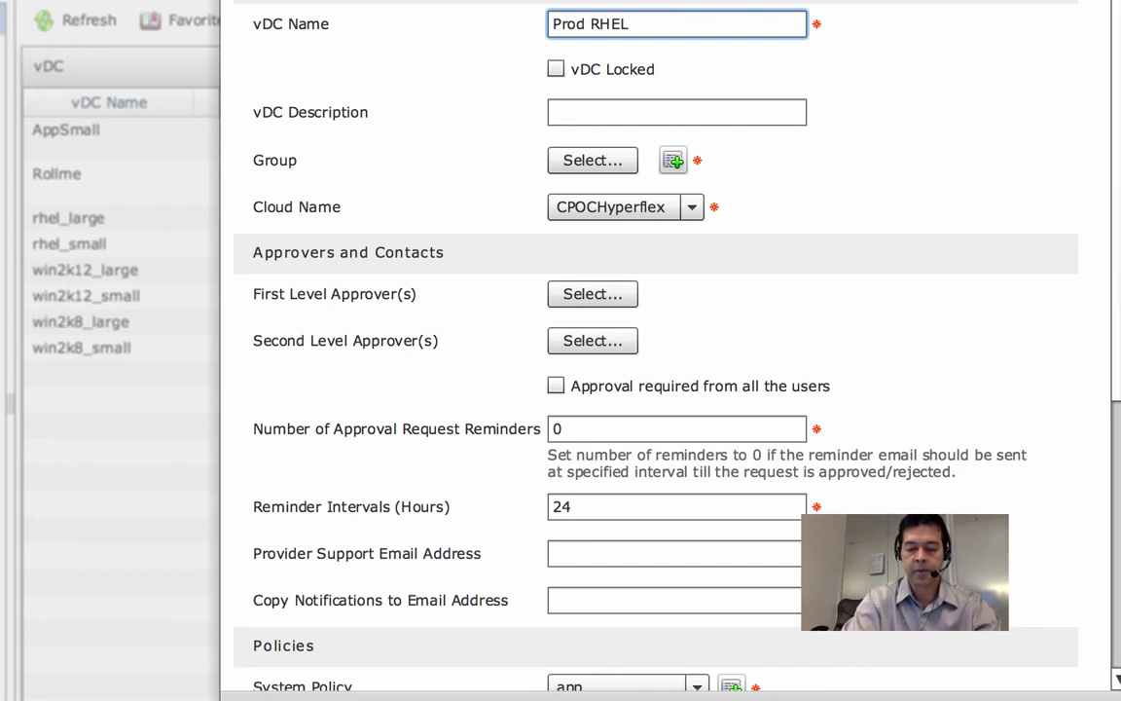
pyautogui.write('7.0')
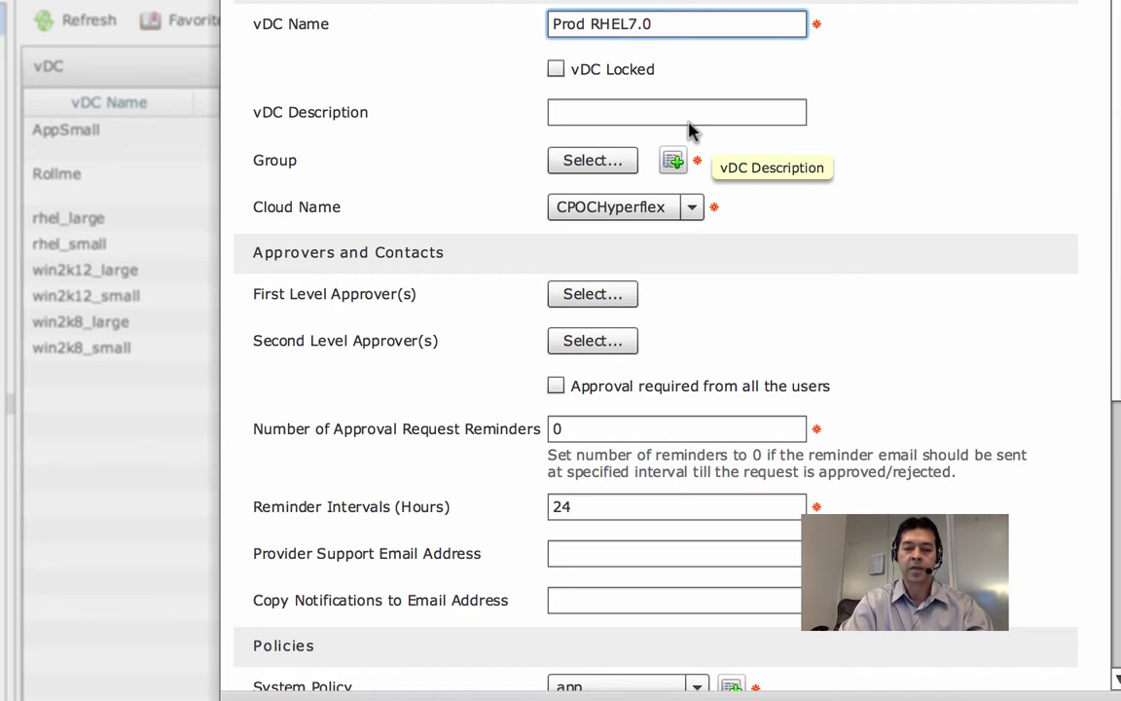
pyautogui.click(623, 167)
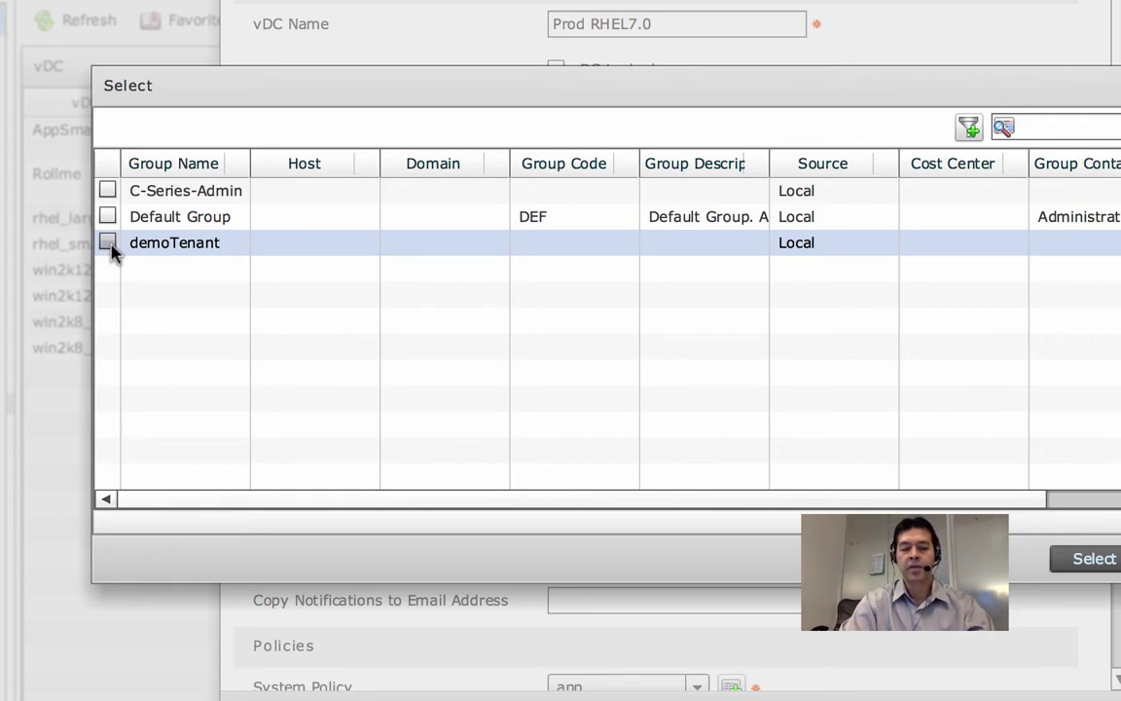
# Assign the vDC to the demoTenant group on the vcapp2 cloud.
pyautogui.click(108, 243)
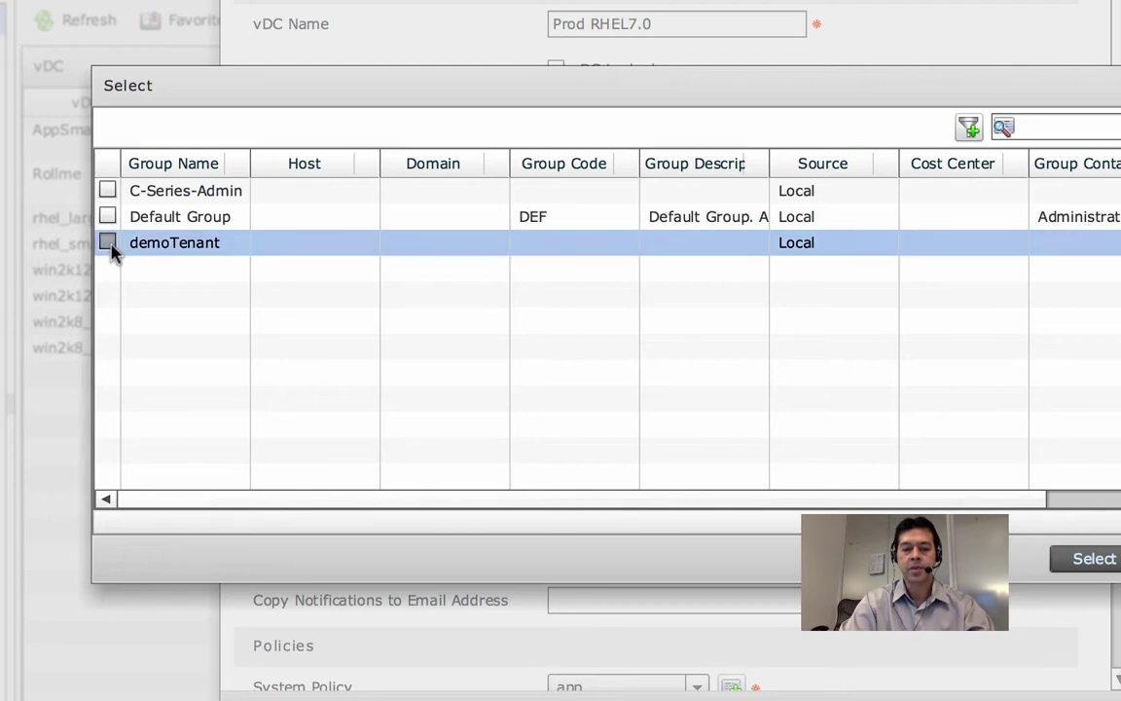
pyautogui.click(1094, 557)
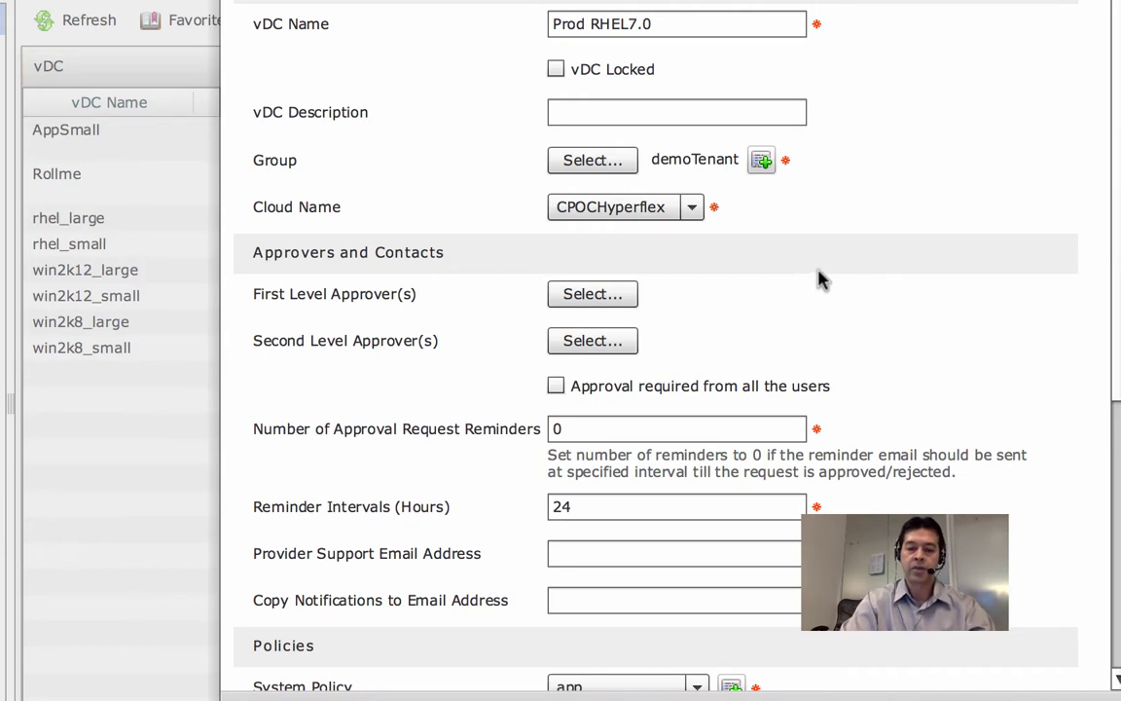
pyautogui.click(695, 209)
pyautogui.click(657, 259)
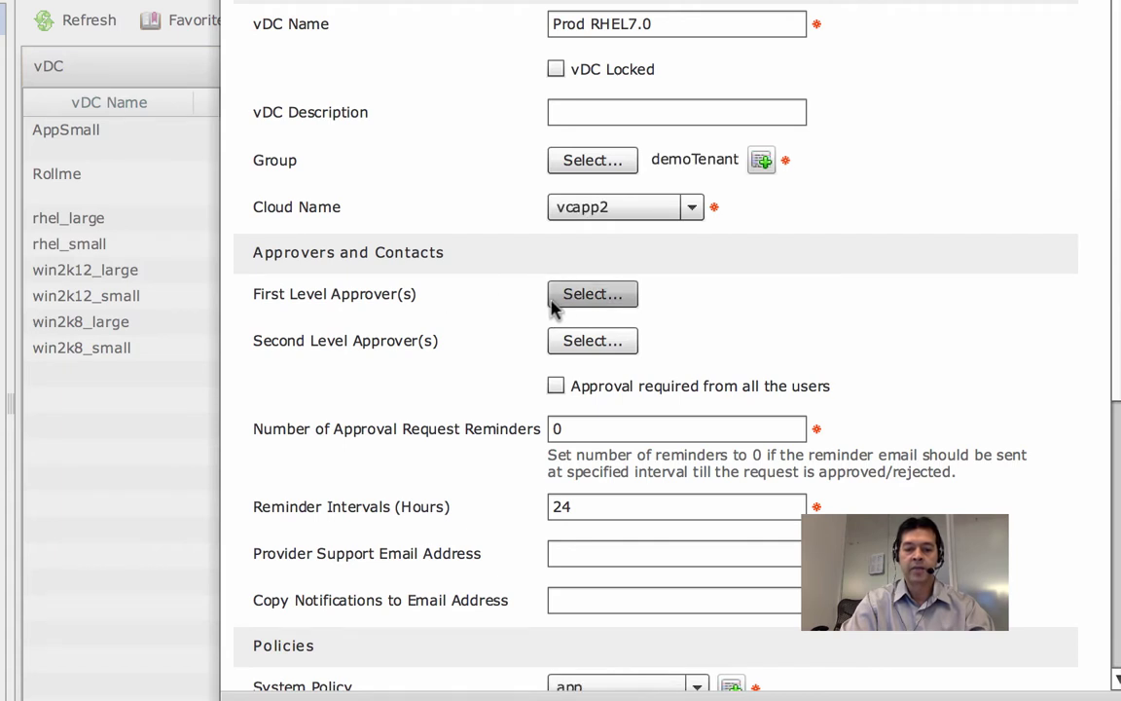
# Set admin as first-level approver and scroll down to the policies.
pyautogui.click(625, 294)
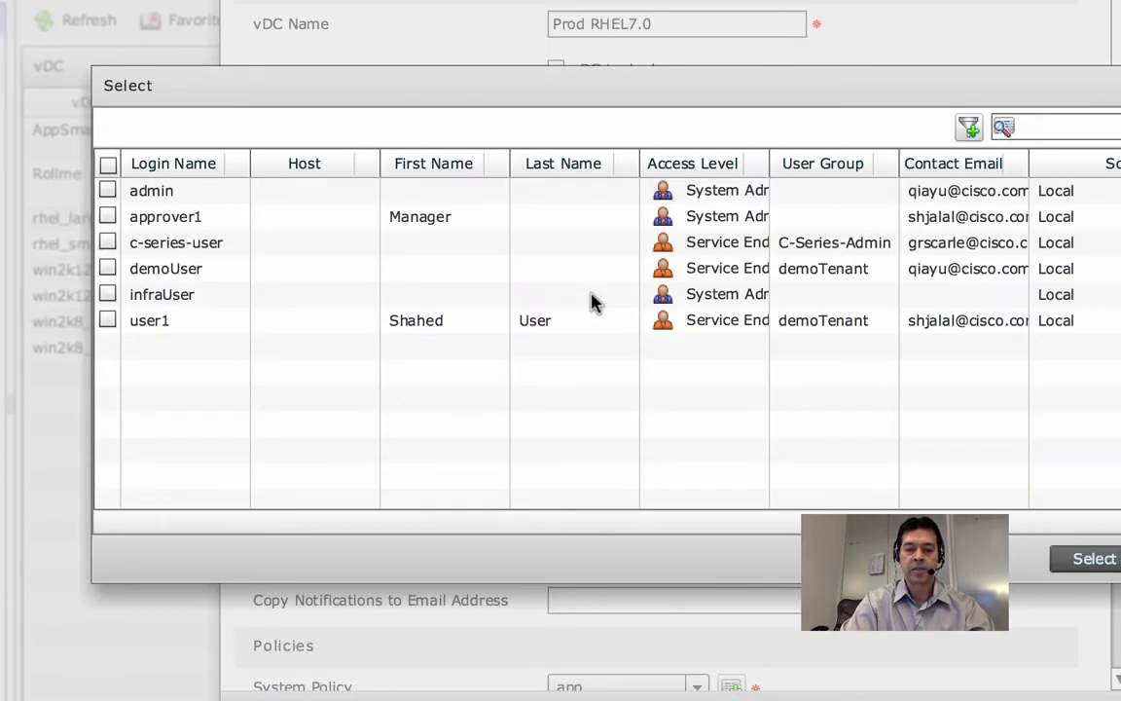
pyautogui.click(107, 191)
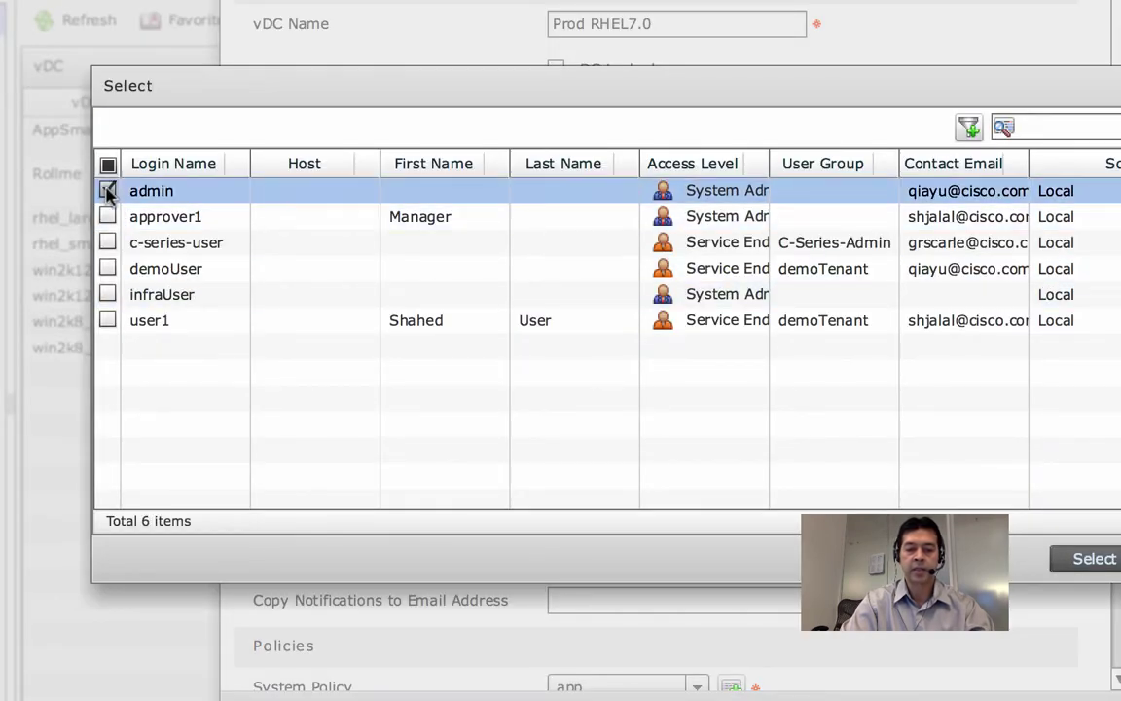
pyautogui.click(1090, 558)
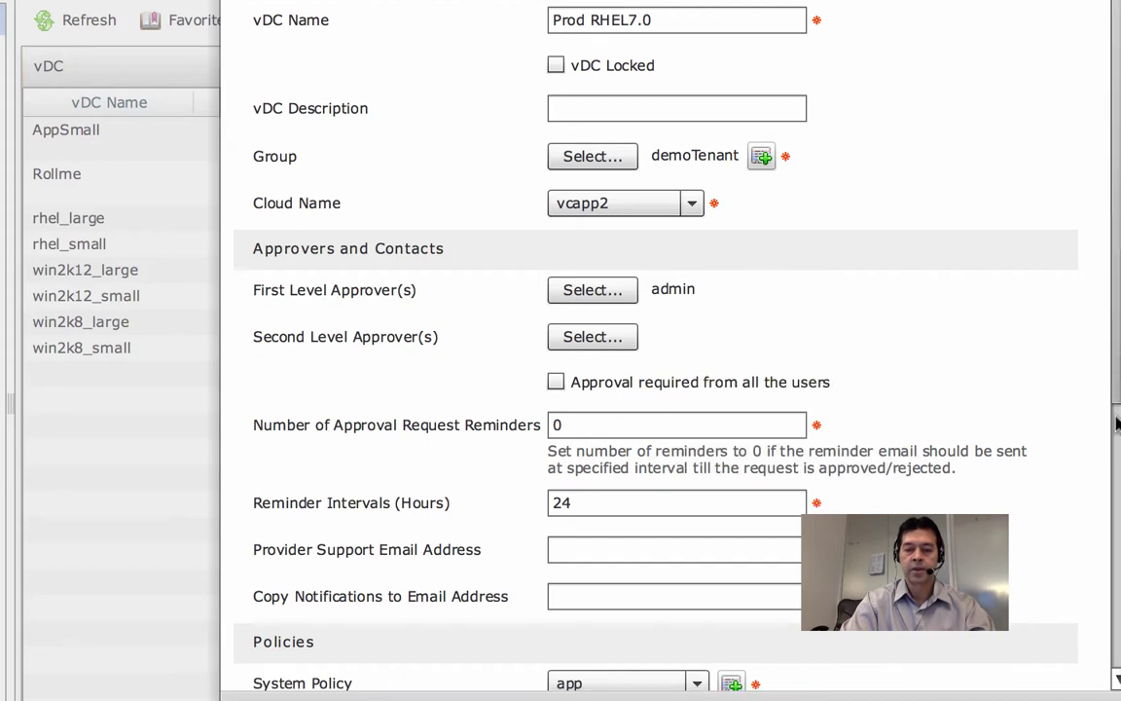
pyautogui.scroll(-4, 1117, 469)
pyautogui.moveTo(1117, 469); pyautogui.dragTo(1107, 631)
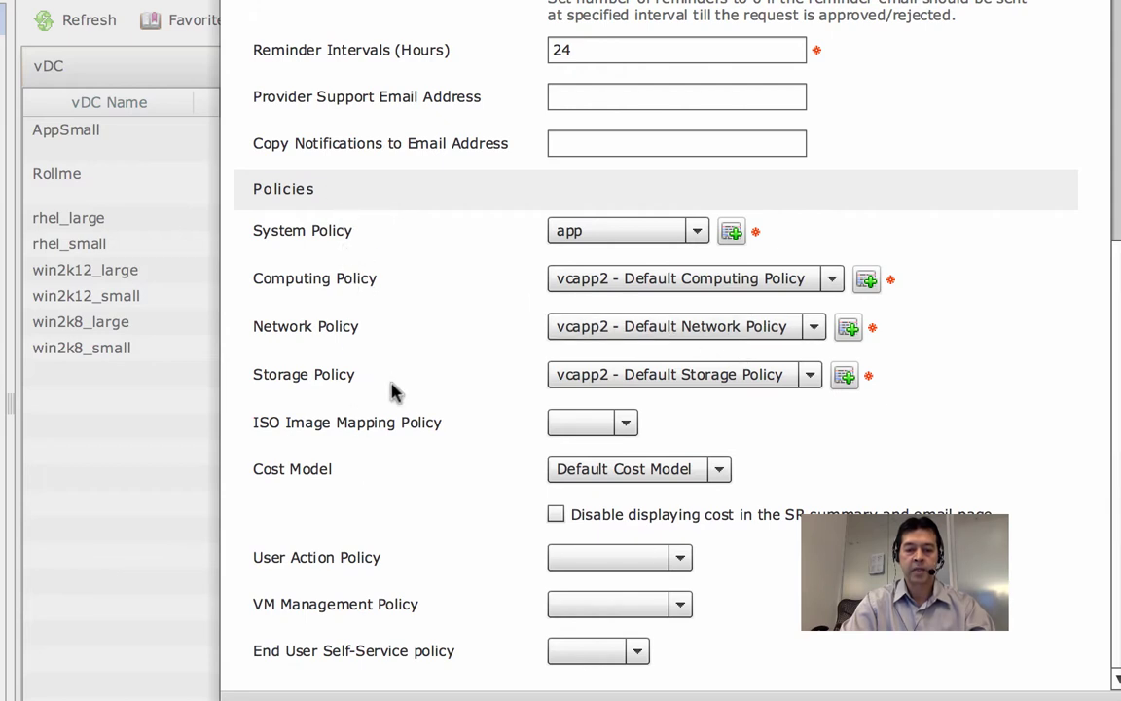
# Choose test SD as system policy and Test as computing policy.
pyautogui.click(628, 233)
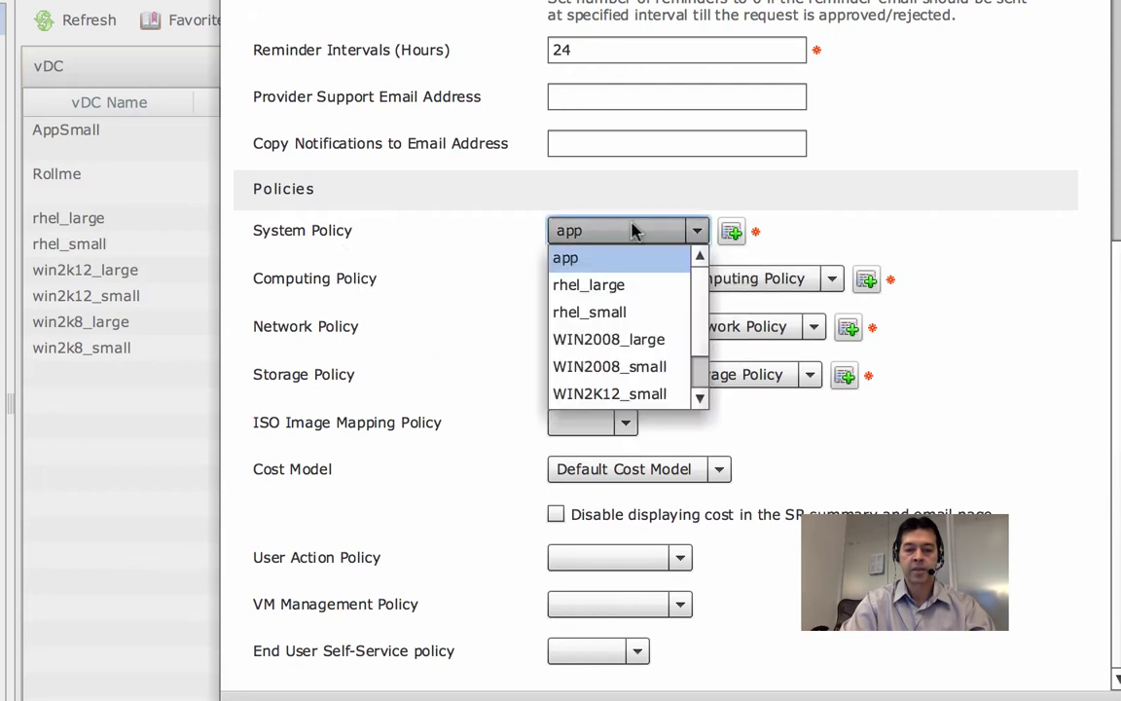
pyautogui.moveTo(702, 322); pyautogui.dragTo(701, 377)
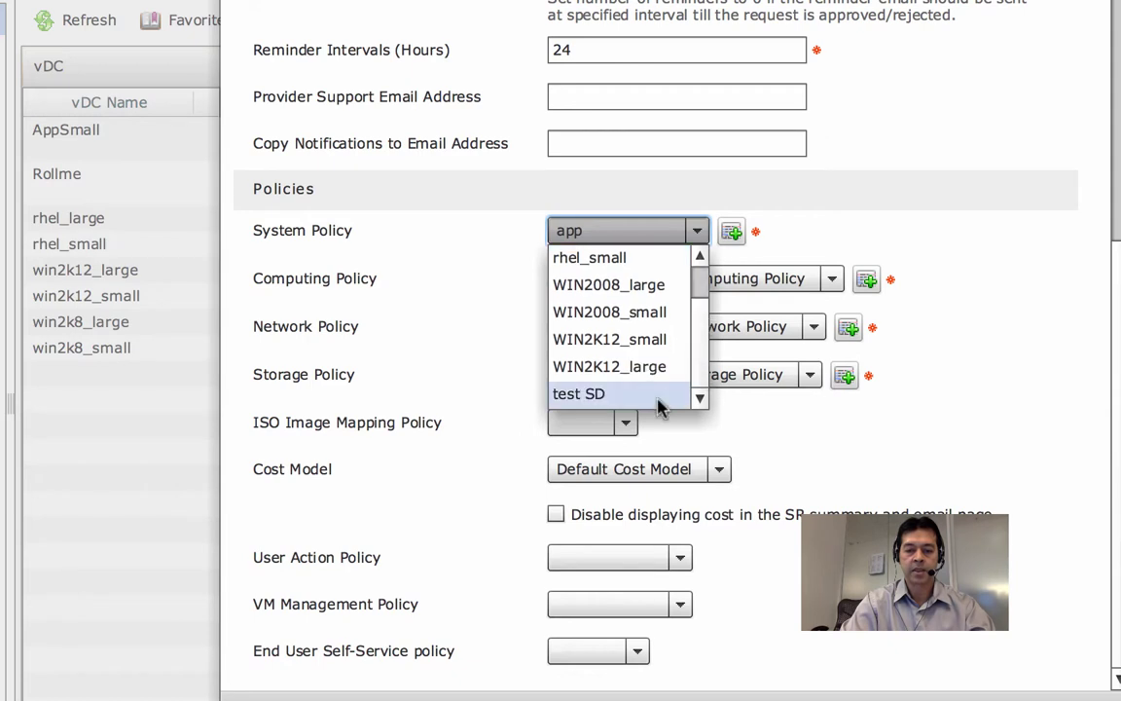
pyautogui.click(663, 401)
pyautogui.click(705, 282)
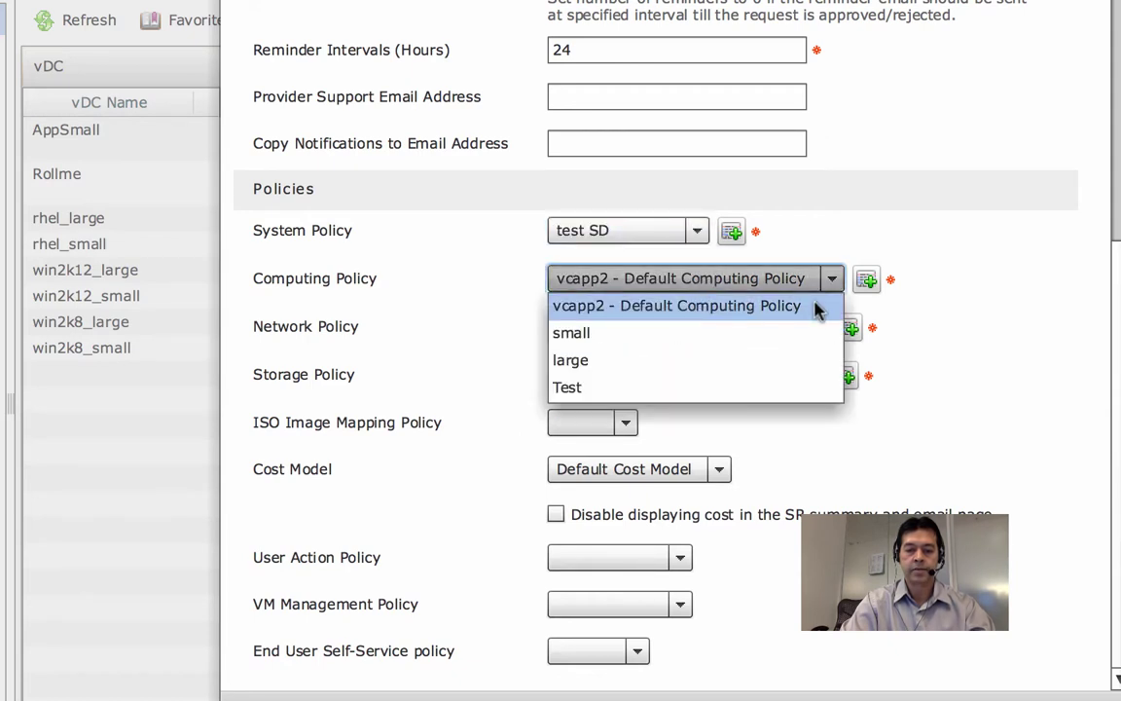
pyautogui.click(748, 387)
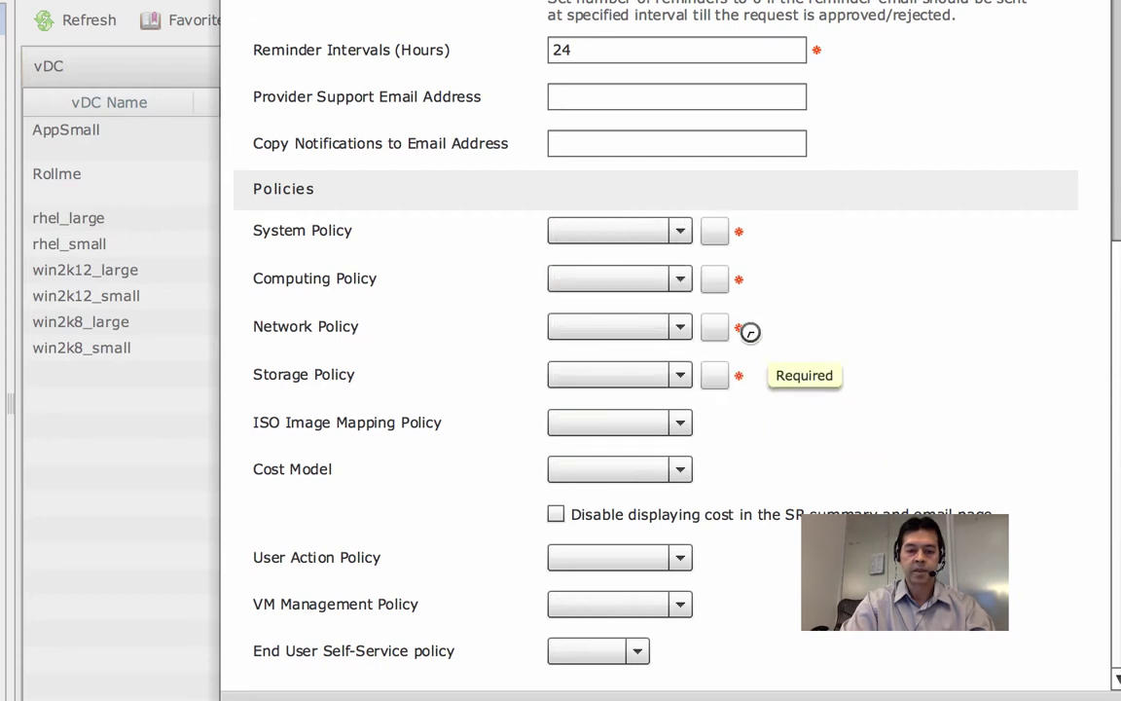
# Choose Prod Citrix Net pol network, test Storage pol storage and the large cost model.
pyautogui.click(727, 327)
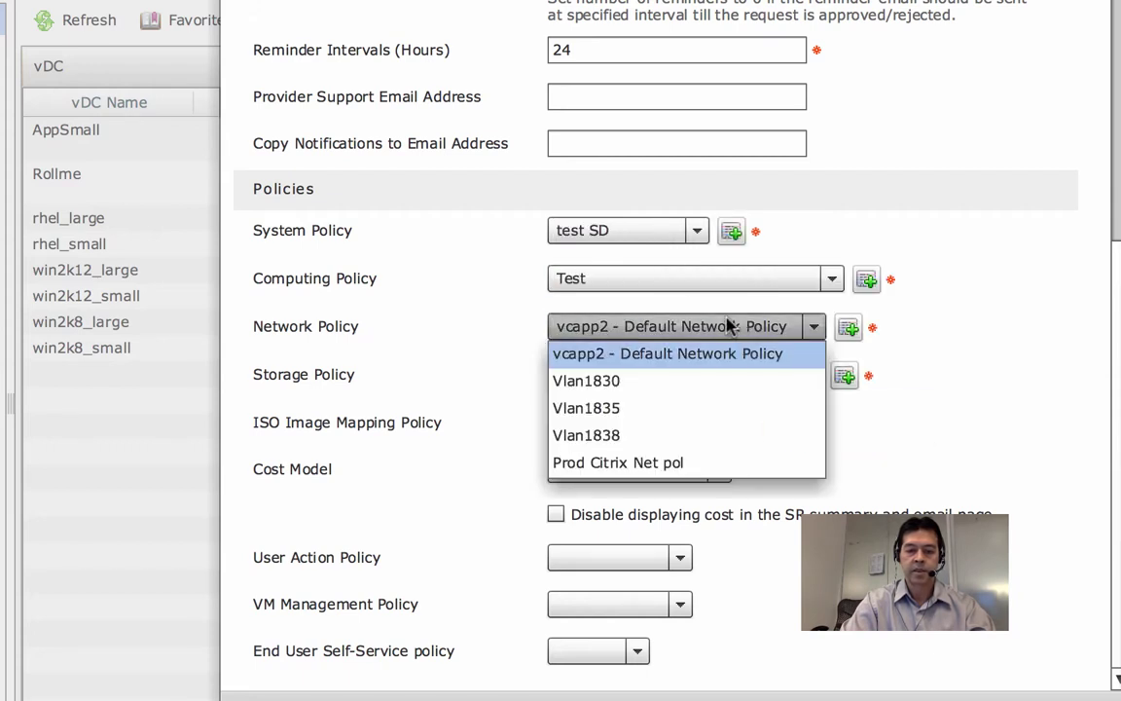
pyautogui.click(693, 445)
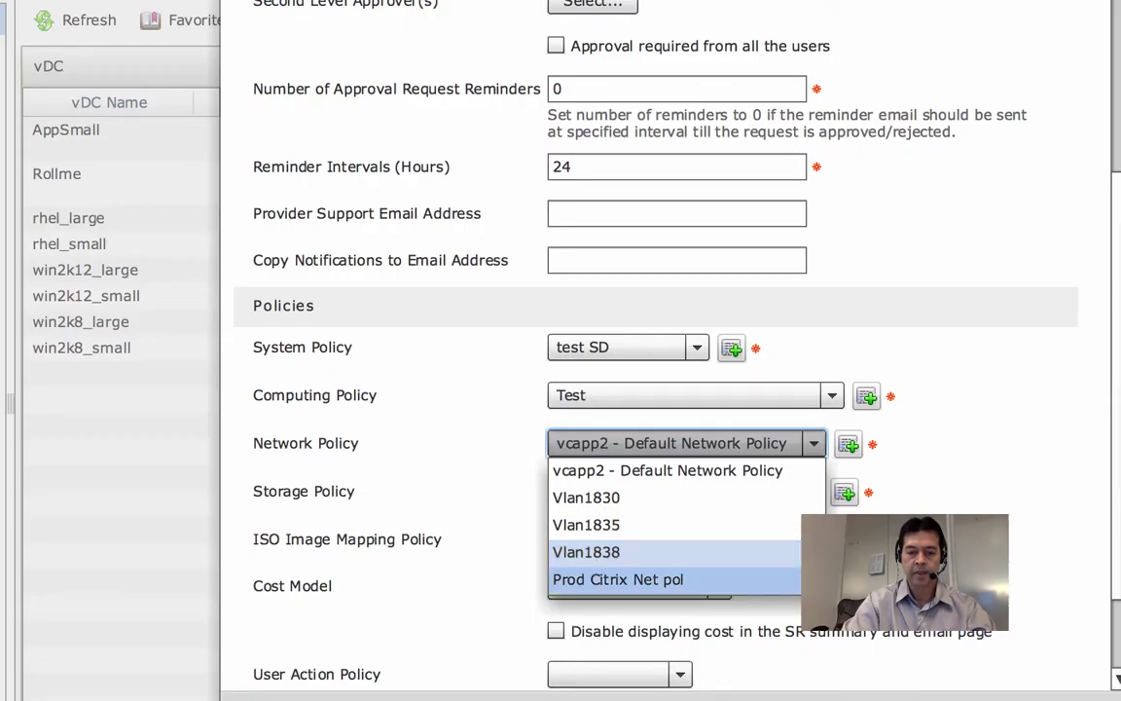
pyautogui.click(666, 579)
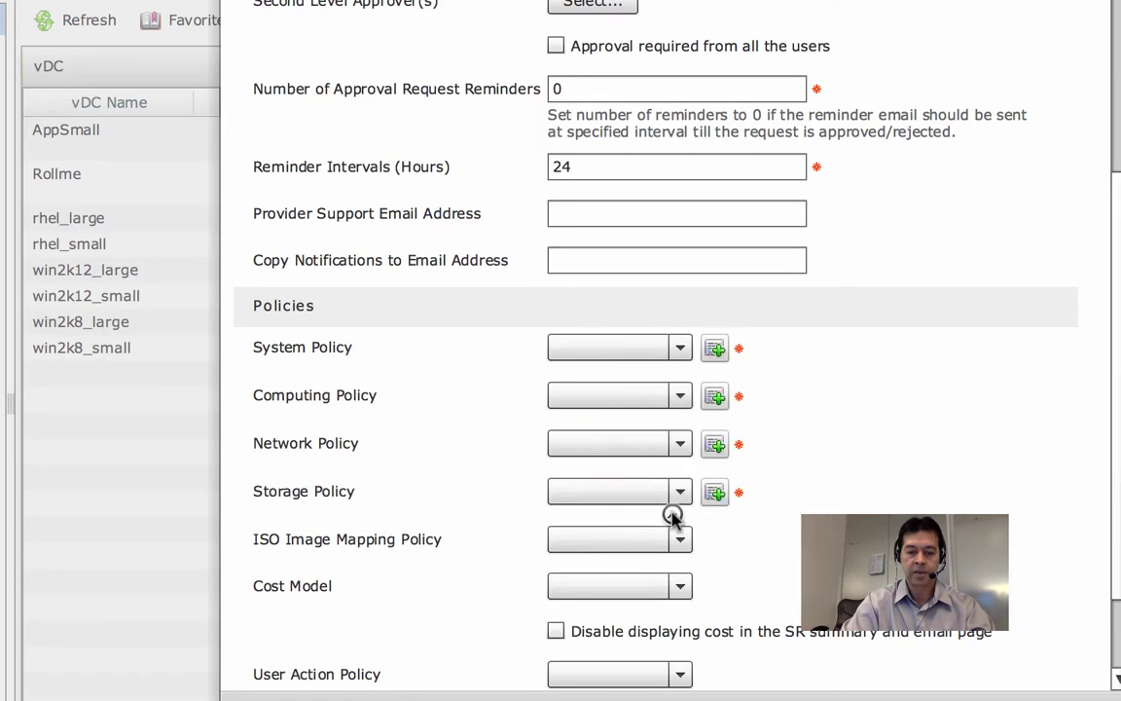
pyautogui.click(681, 496)
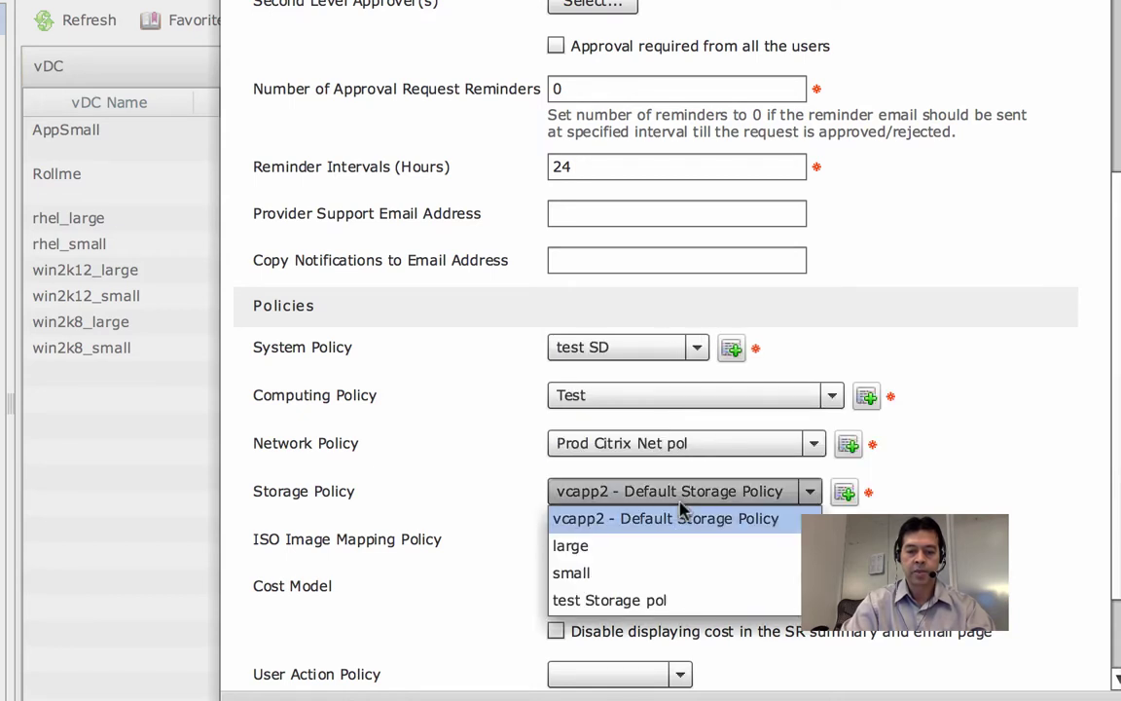
pyautogui.click(625, 602)
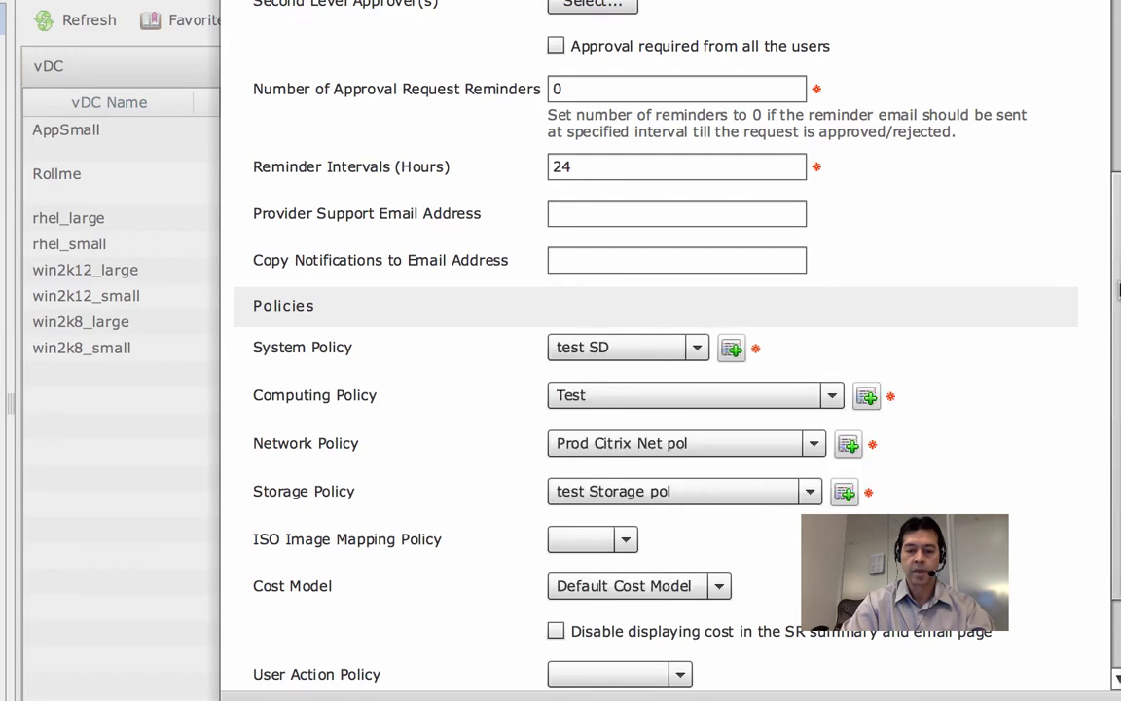
pyautogui.scroll(-3, 1117, 301)
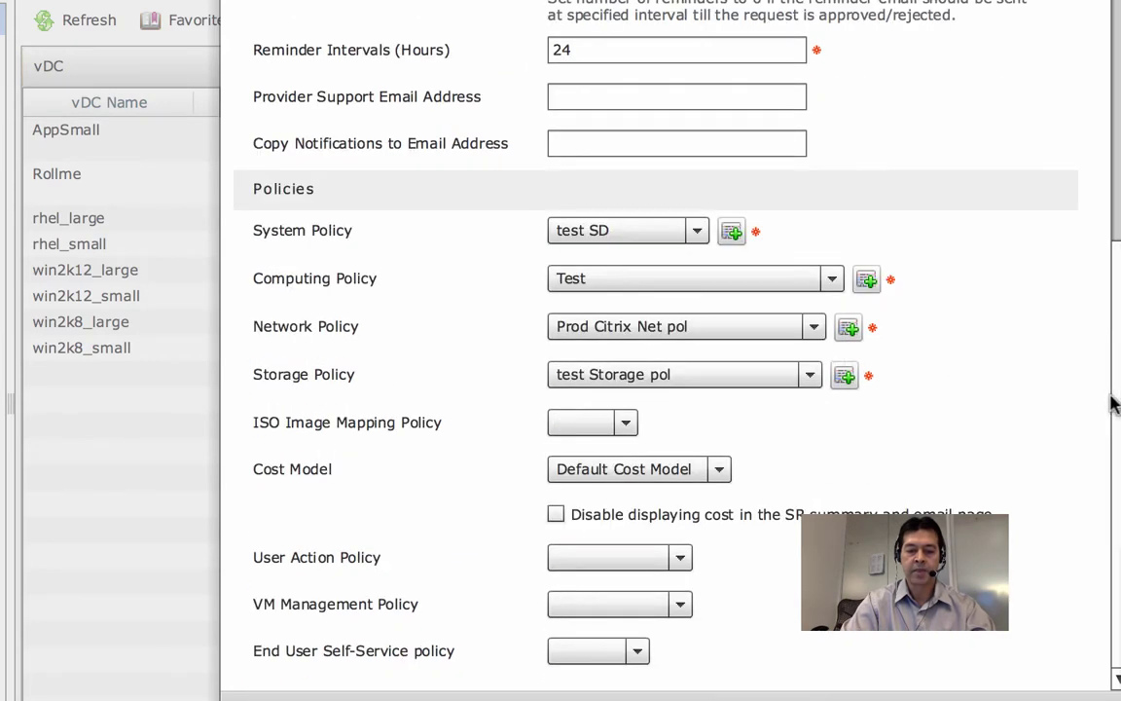
pyautogui.click(720, 471)
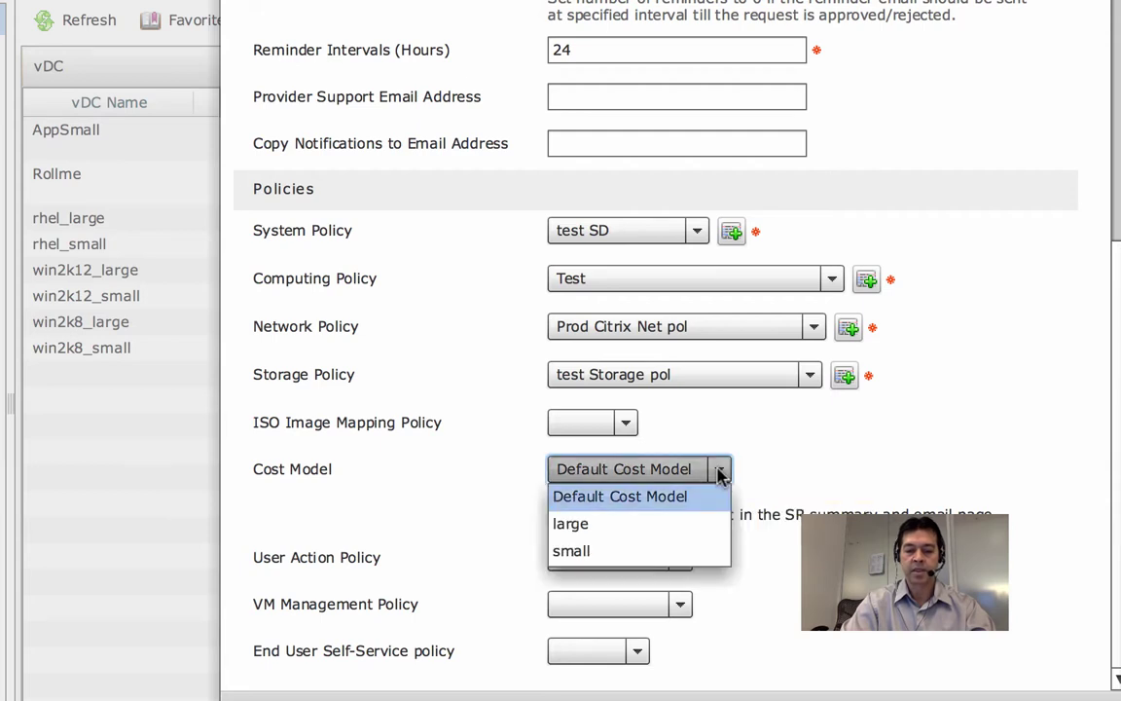
pyautogui.click(613, 533)
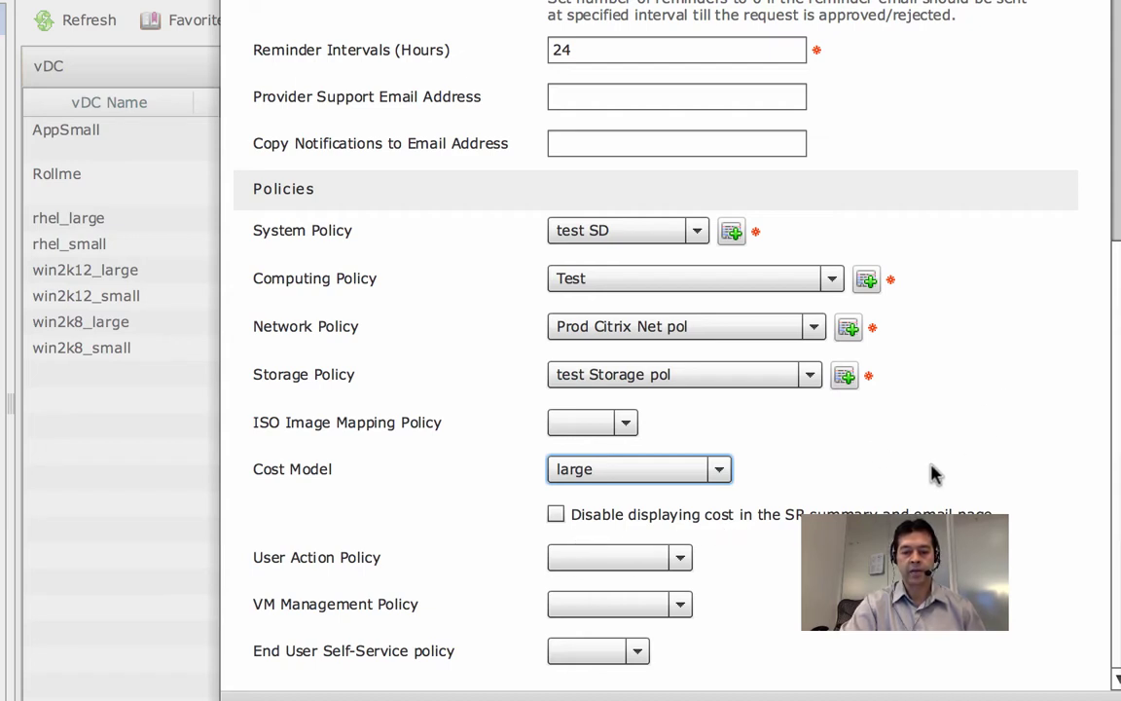
# Review the user action and VM management policies and choose the 'all' self-service policy.
pyautogui.click(683, 562)
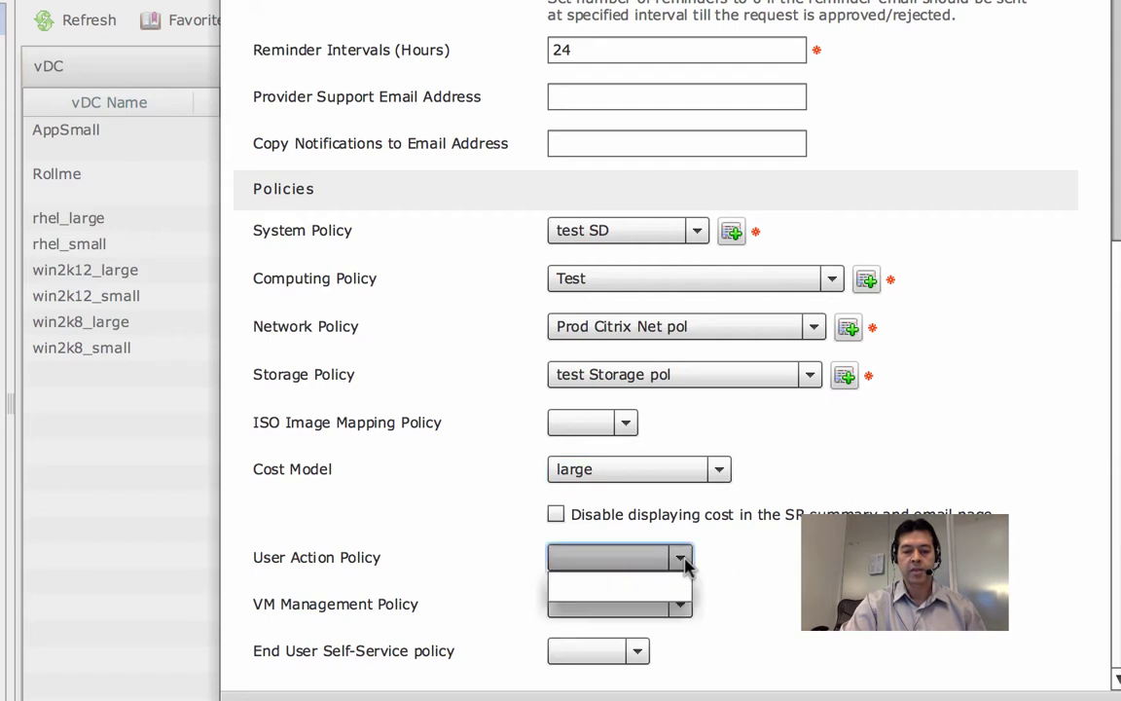
pyautogui.click(683, 563)
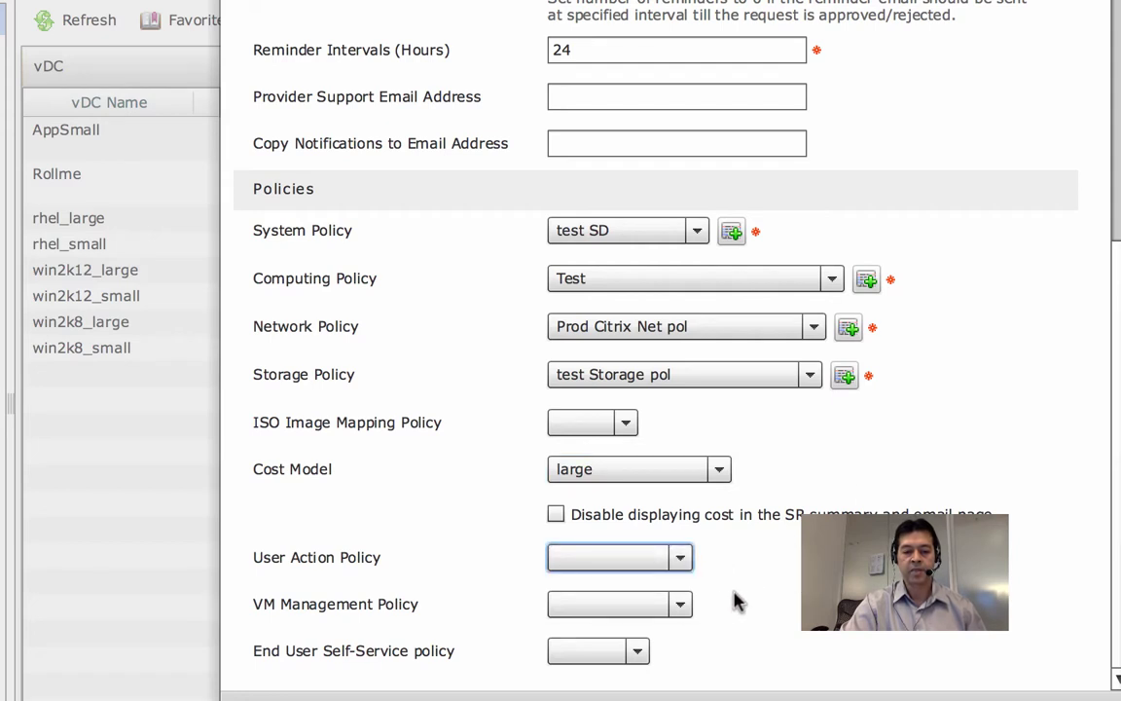
pyautogui.click(683, 605)
pyautogui.click(684, 606)
pyautogui.click(638, 651)
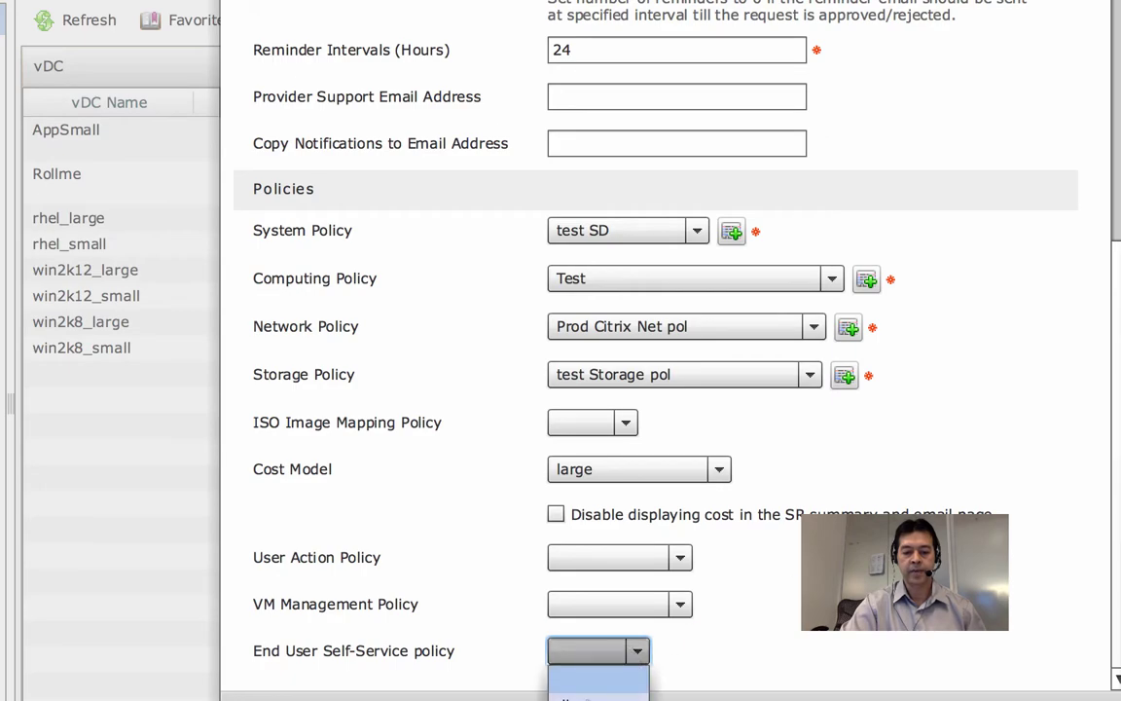
pyautogui.click(574, 696)
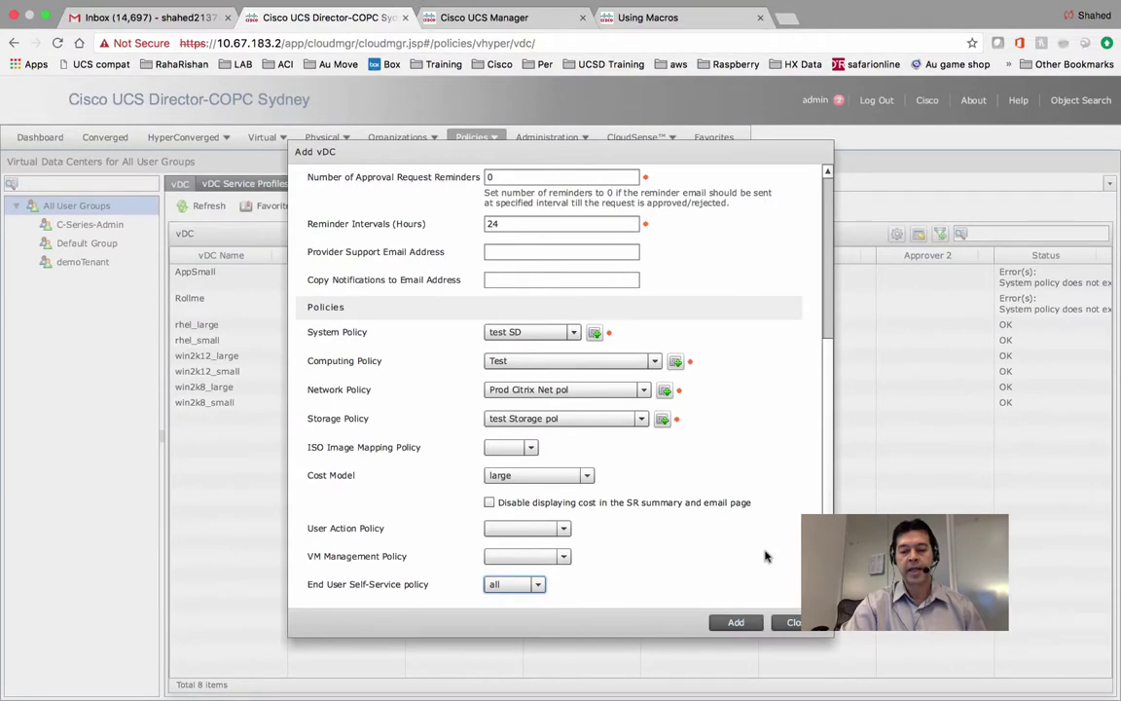
# Submit the Prod RHEL7.0 vDC, keeping 'all' self-service, and acknowledge the confirmation.
pyautogui.click(735, 623)
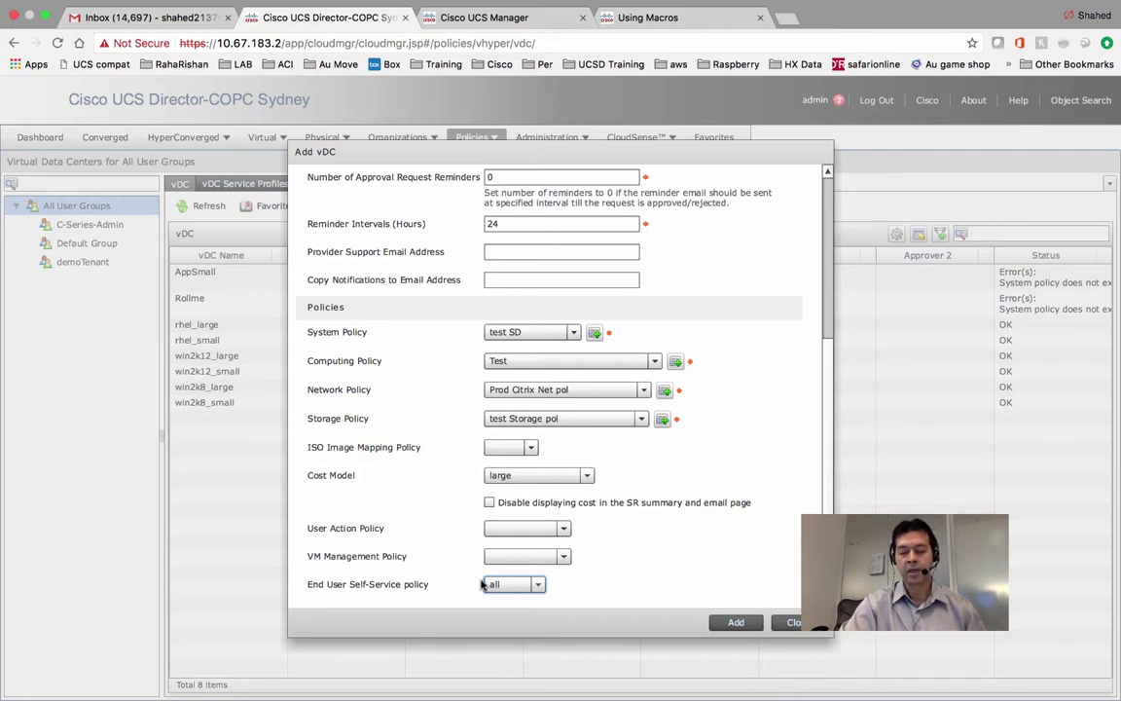
pyautogui.click(483, 584)
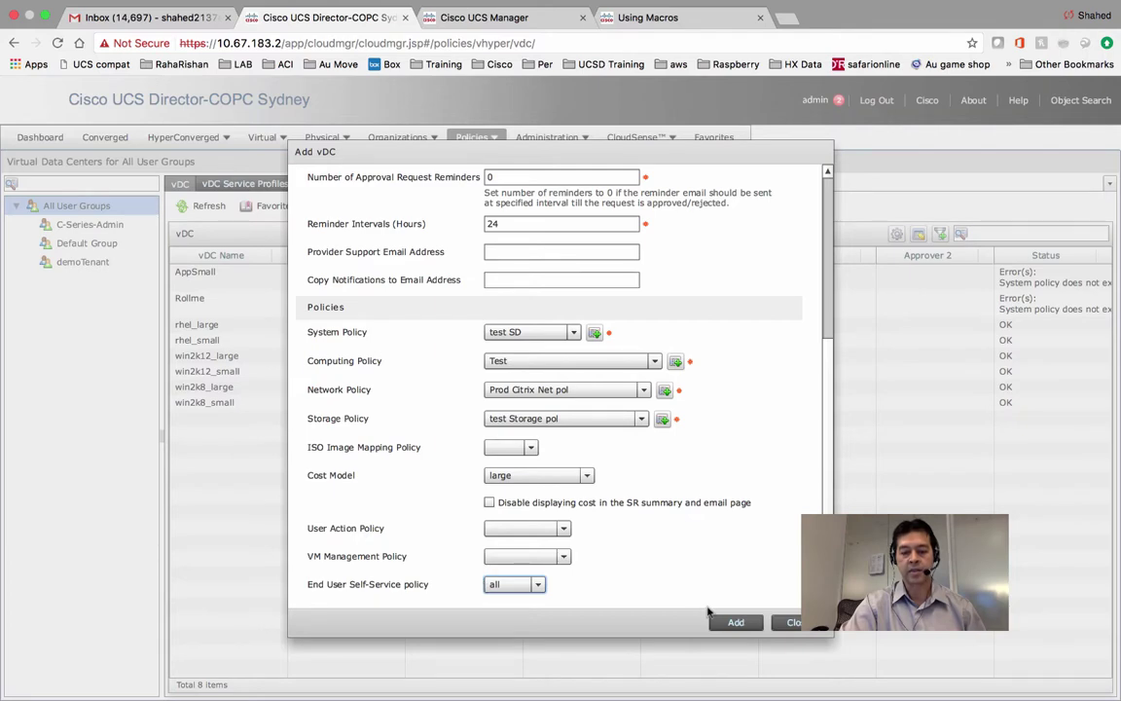
pyautogui.click(736, 623)
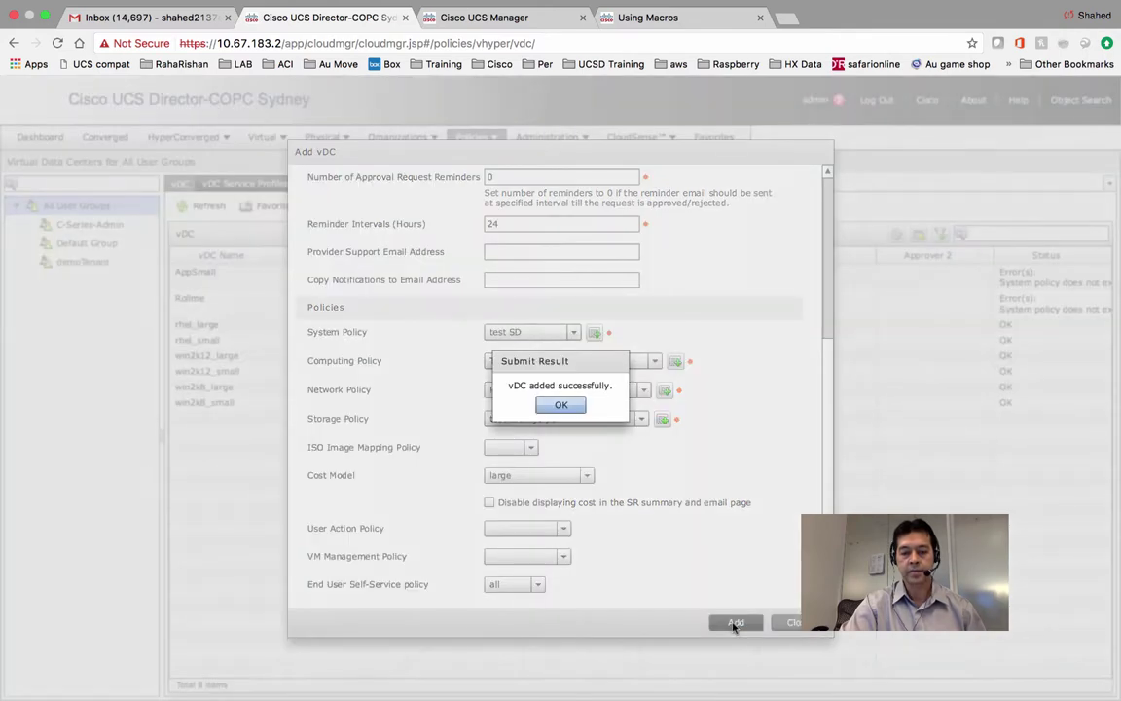
pyautogui.click(560, 405)
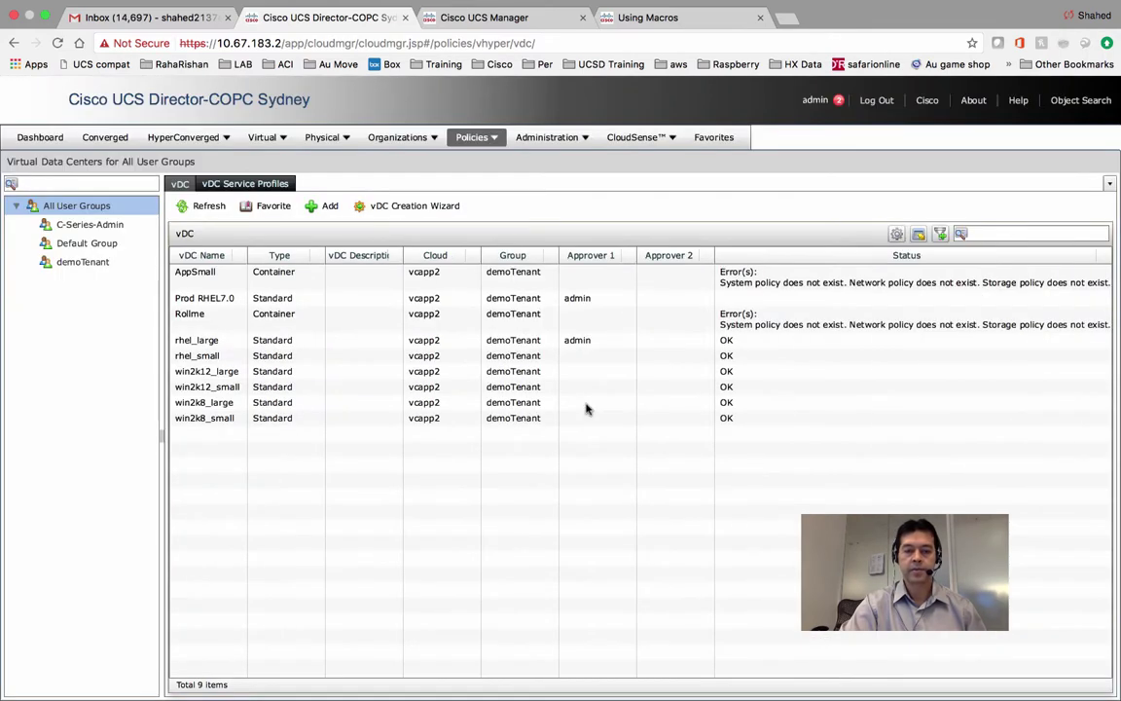
# Go to Service Delivery policies and list all policy types.
pyautogui.click(496, 138)
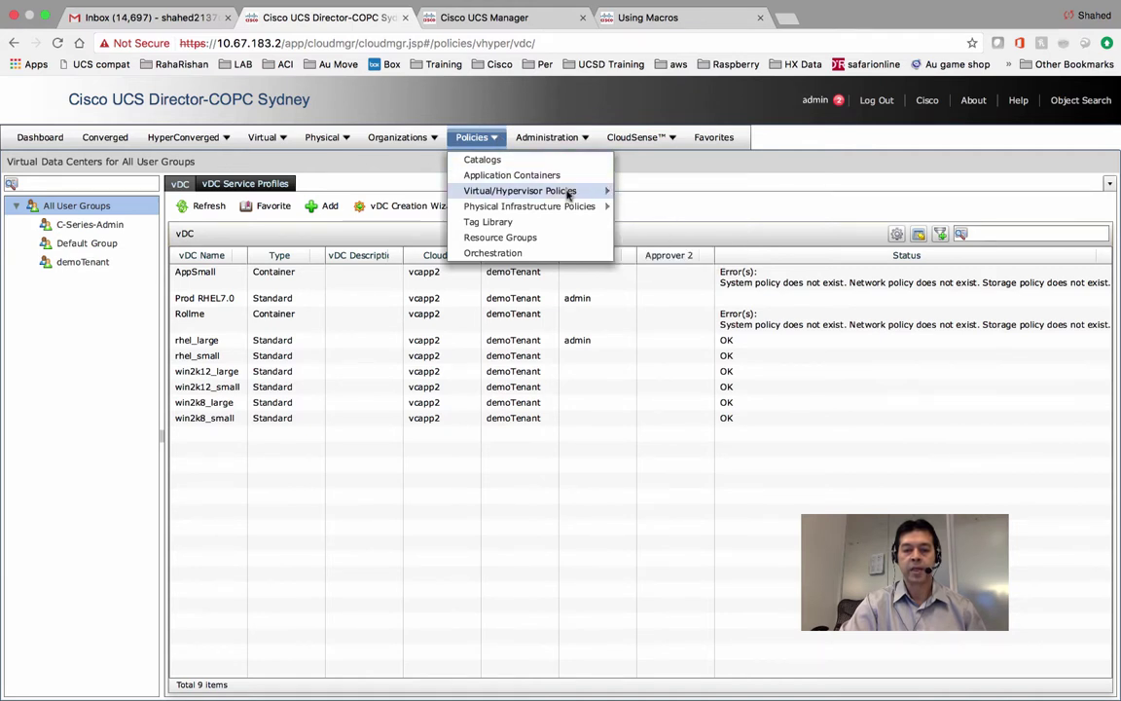
pyautogui.click(649, 208)
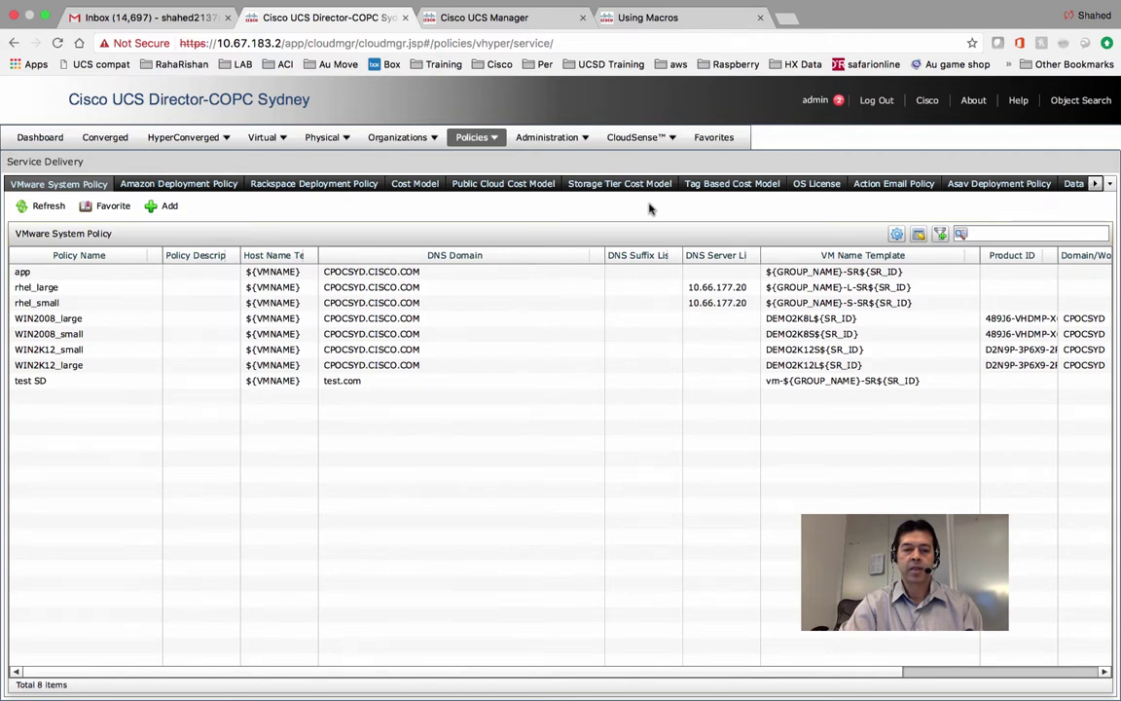
pyautogui.click(1110, 184)
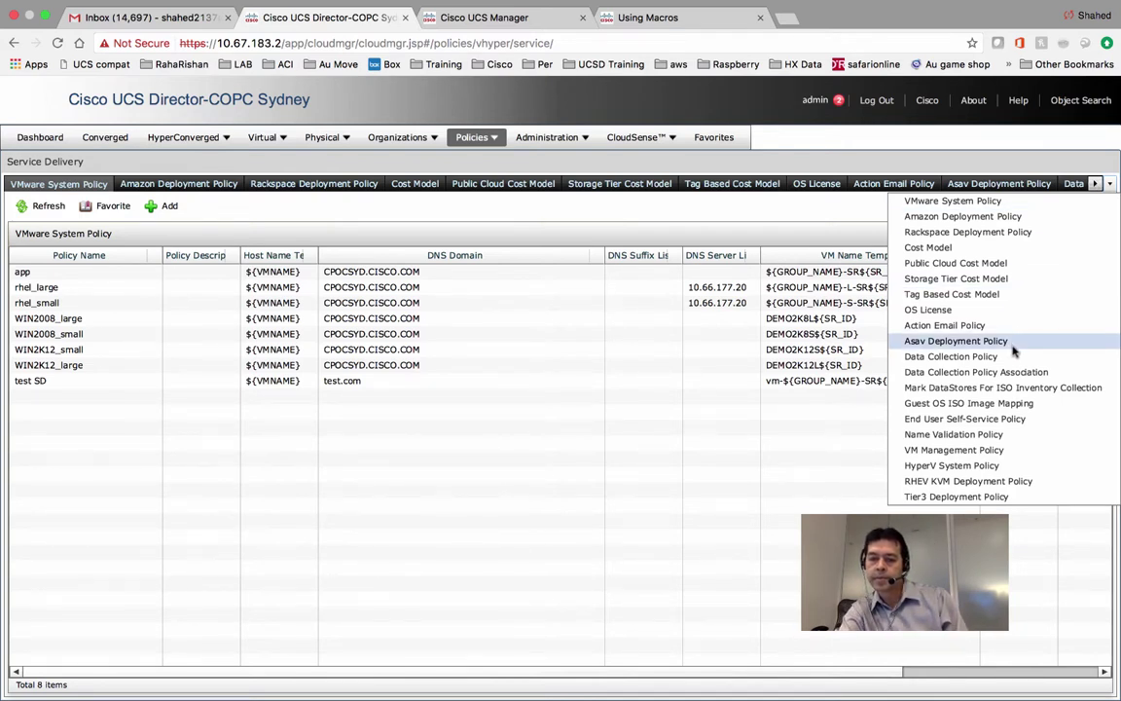
# Inspect the large cost model's hourly charging and costs, then close it unchanged.
pyautogui.click(949, 248)
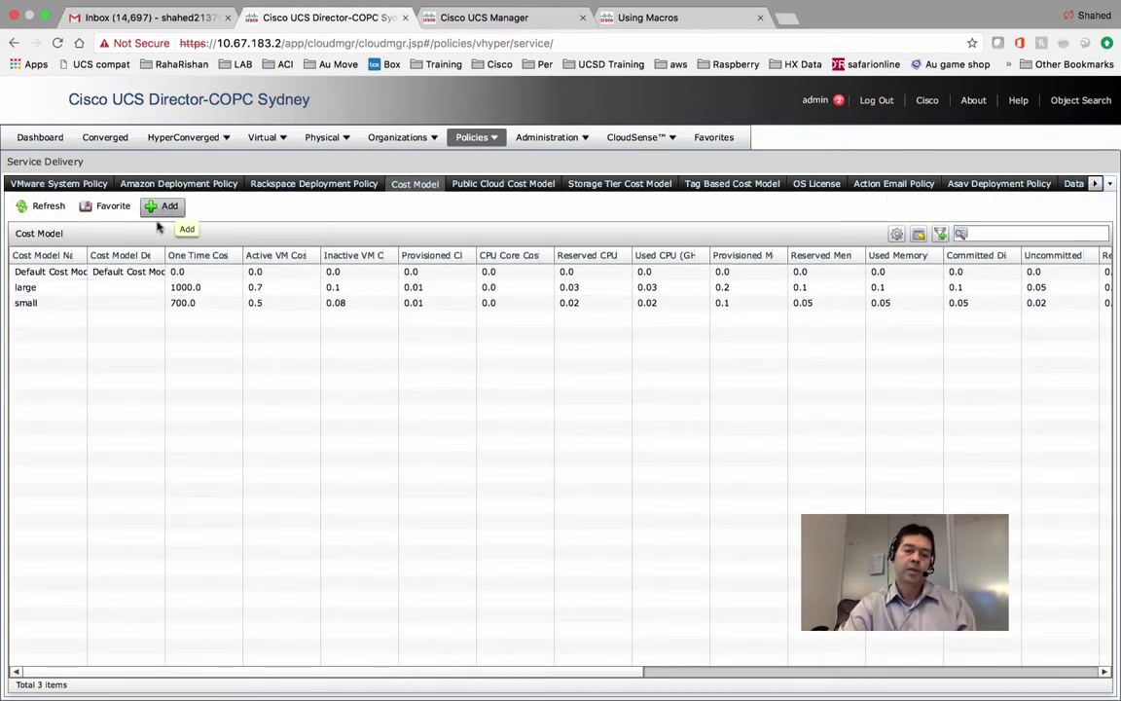
pyautogui.doubleClick(121, 285)
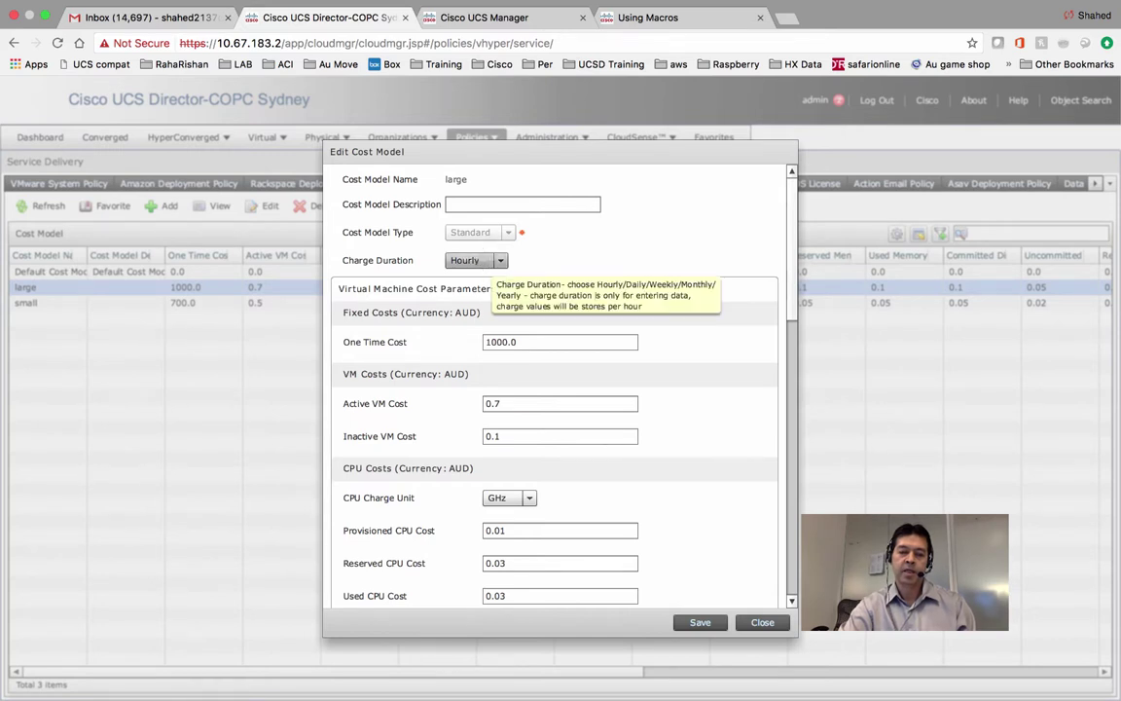
pyautogui.click(473, 260)
pyautogui.click(626, 231)
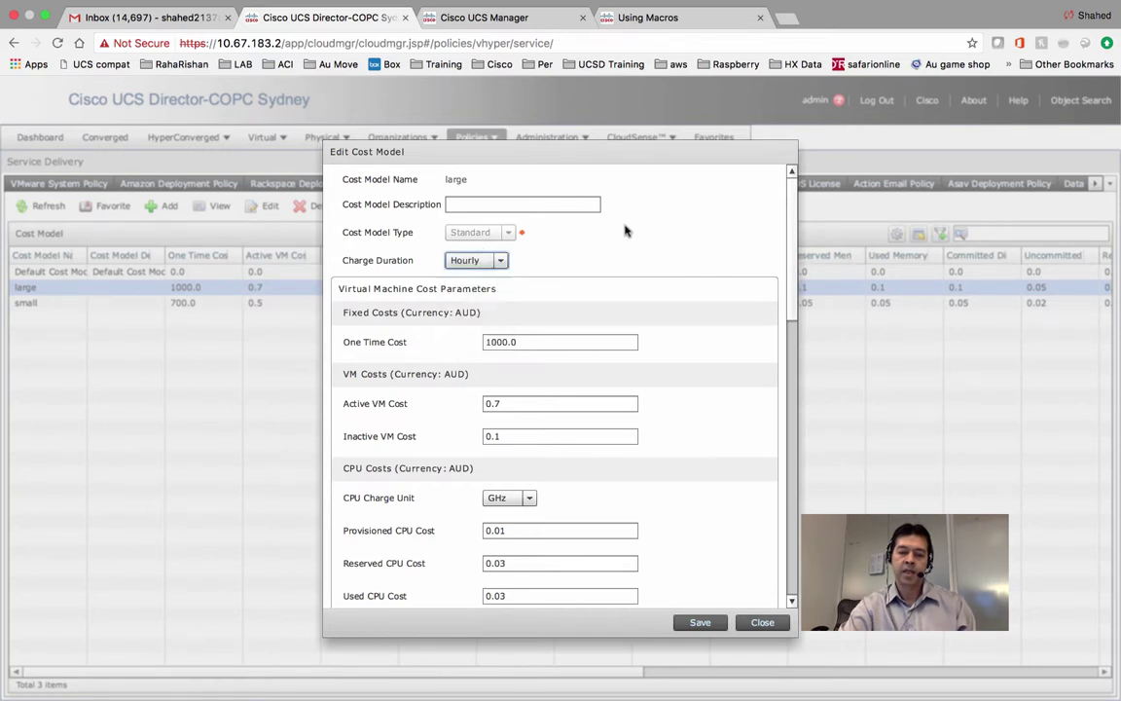
pyautogui.moveTo(793, 240); pyautogui.dragTo(793, 180)
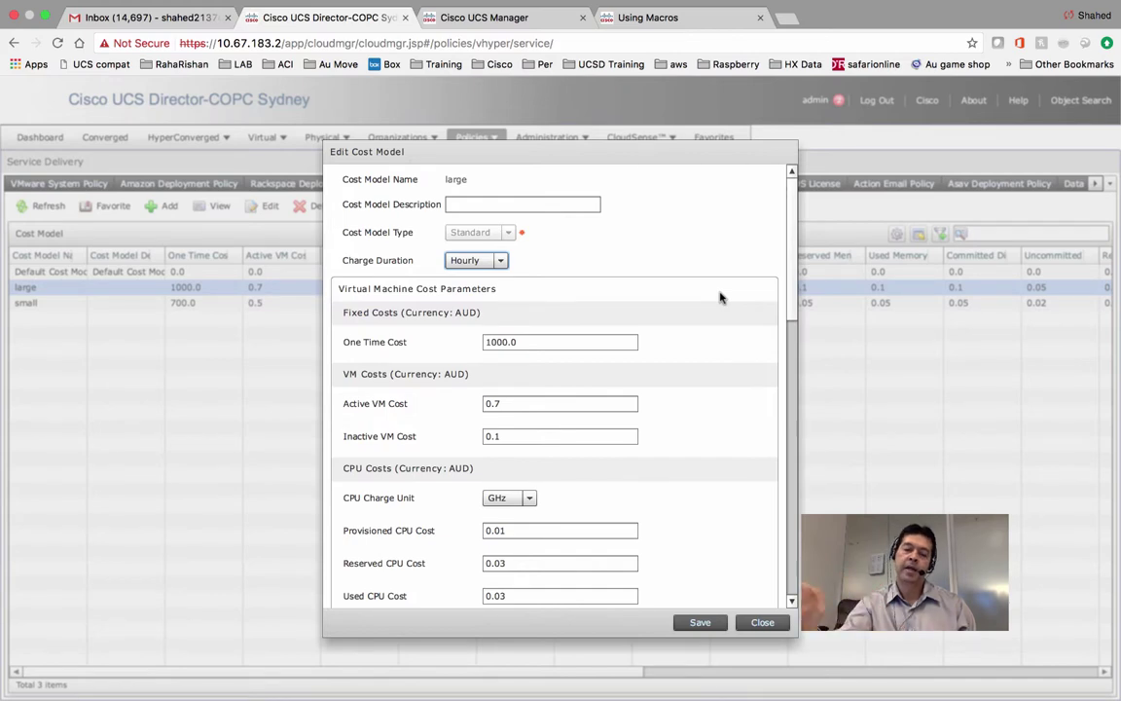
pyautogui.click(763, 622)
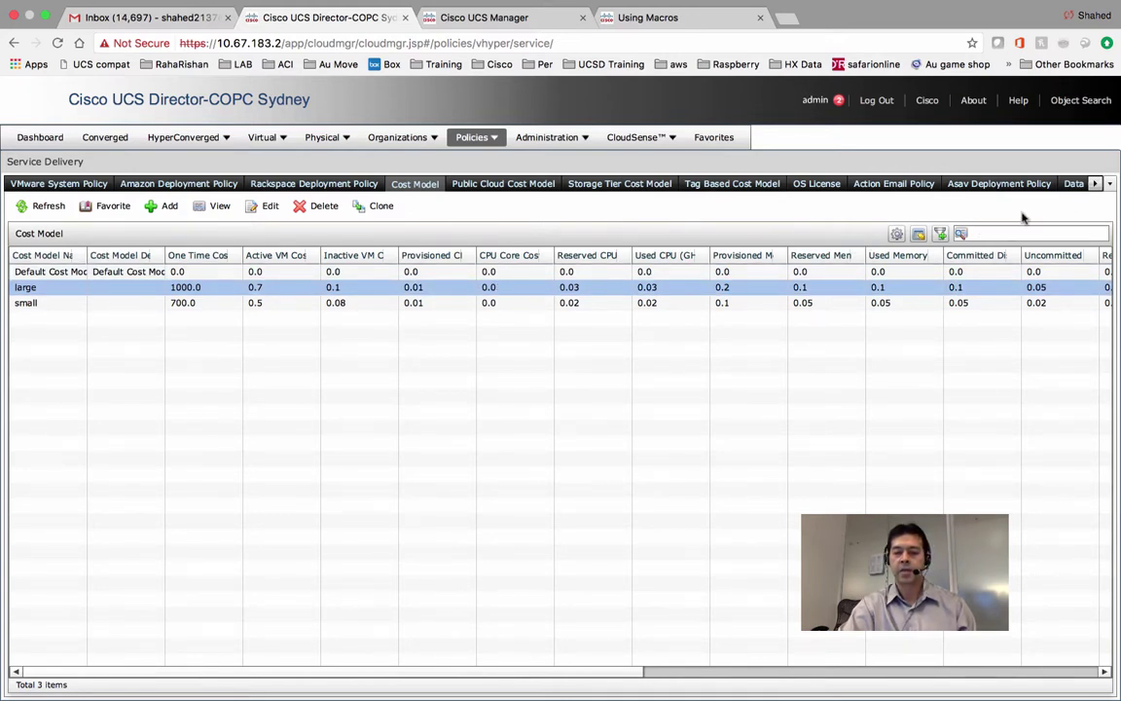
# Show the empty OS License policies, cancelling the Add License form without adding one.
pyautogui.click(826, 184)
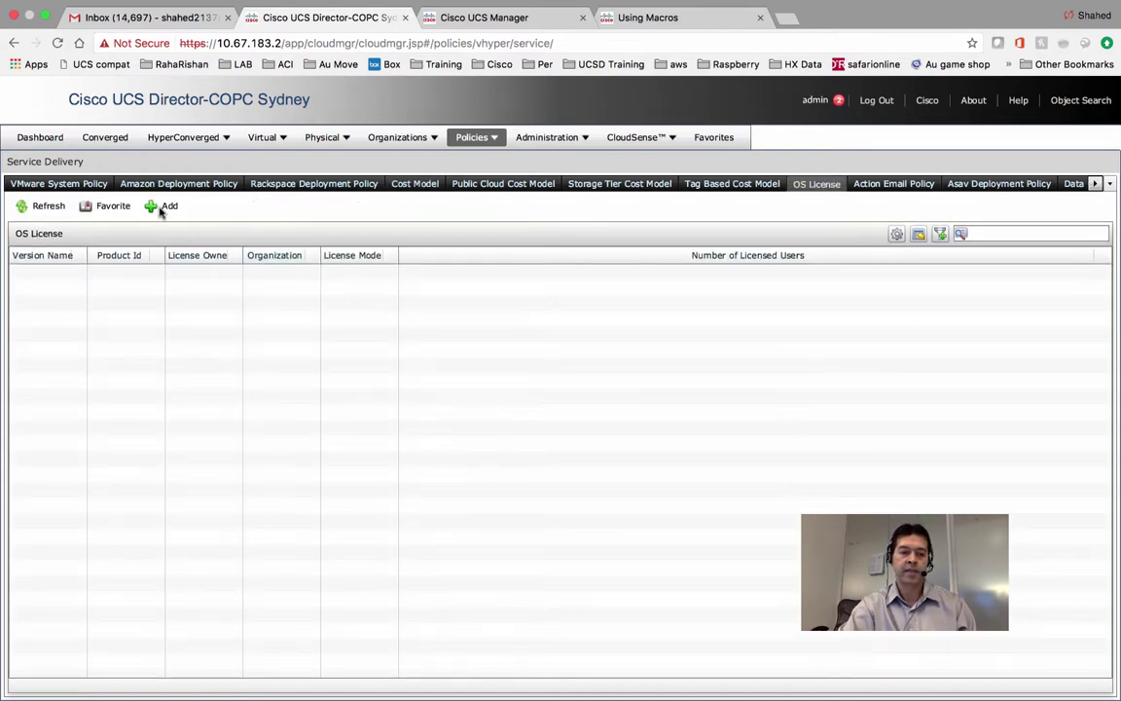
pyautogui.click(163, 207)
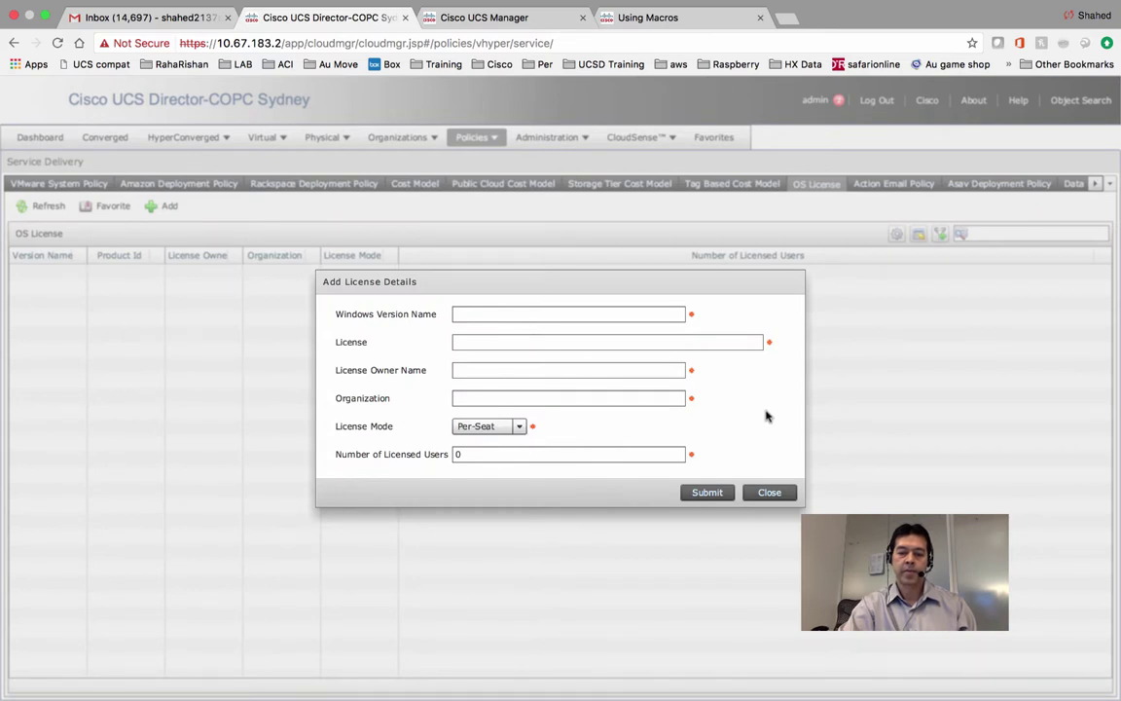
pyautogui.click(767, 494)
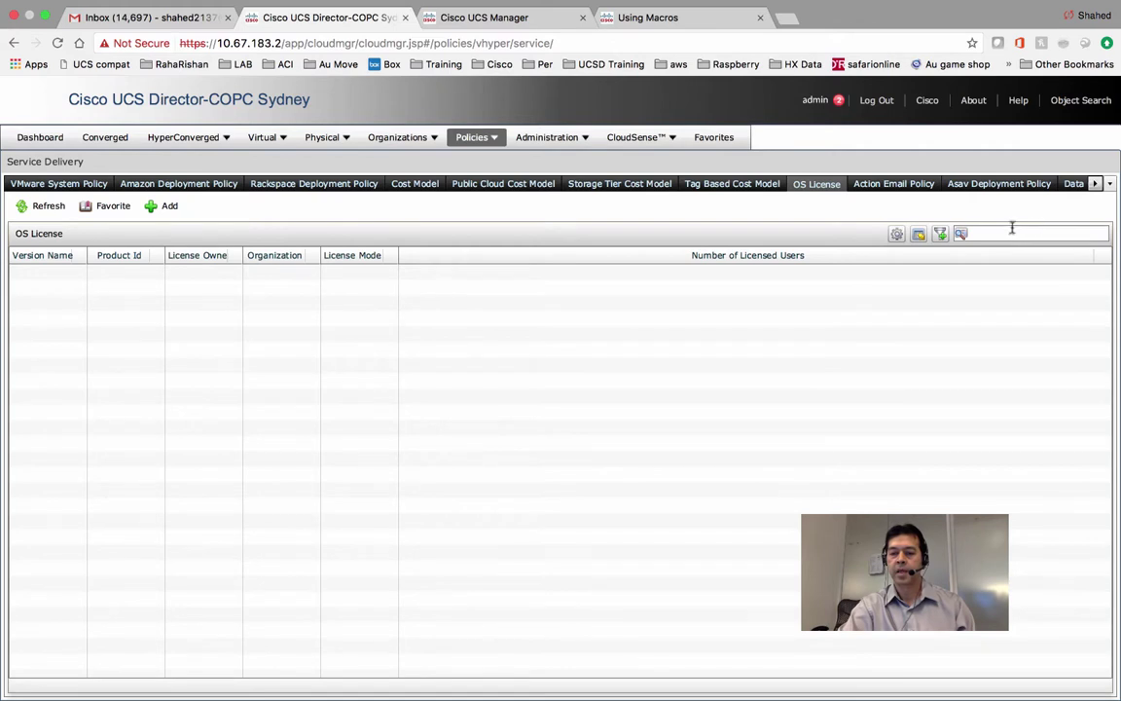
pyautogui.click(1111, 184)
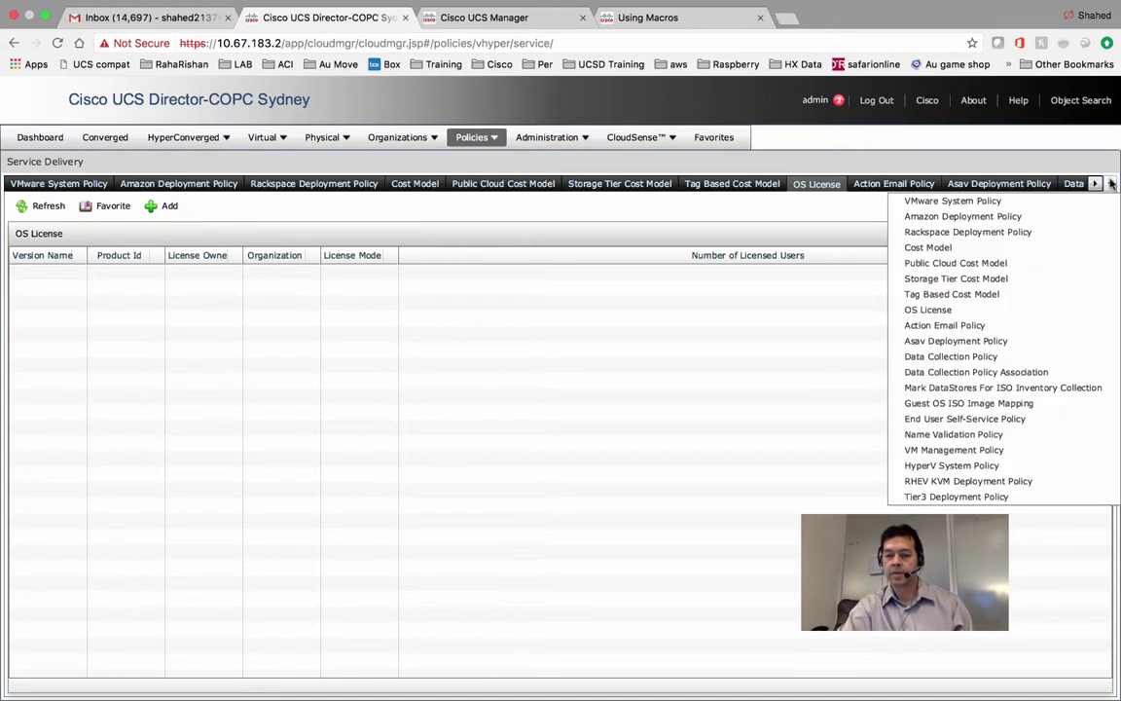
# From the End User Self-Service Policy list, start a VMware policy, review its options, and close it unsaved.
pyautogui.click(982, 418)
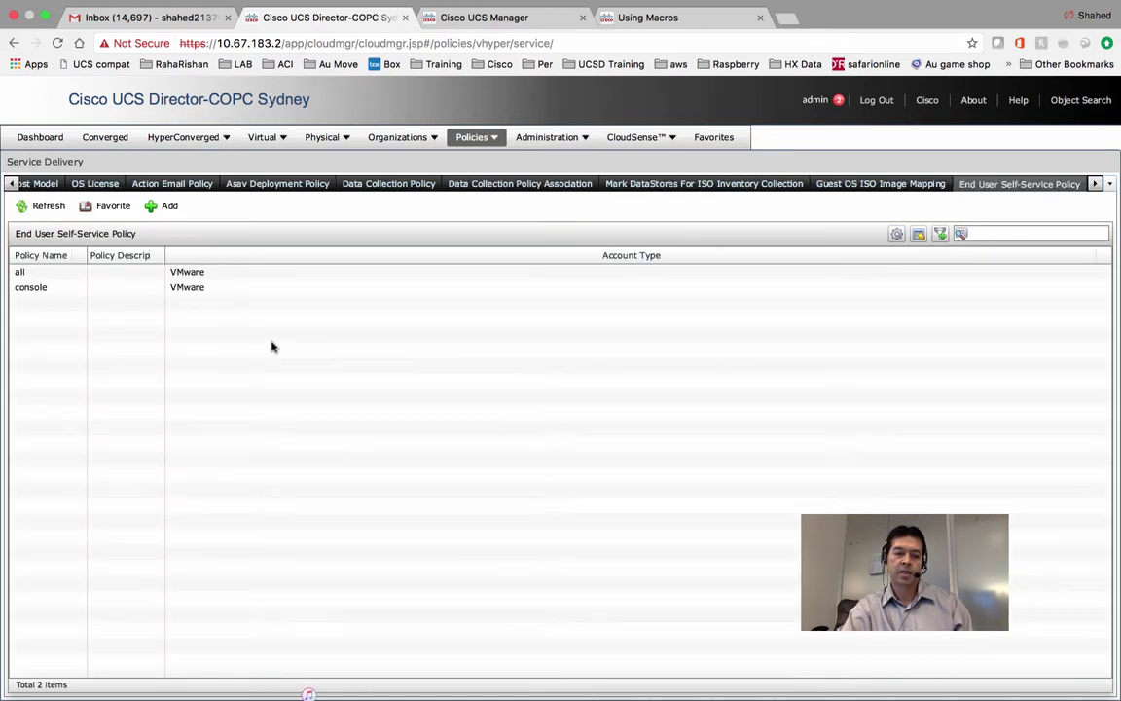
pyautogui.click(167, 208)
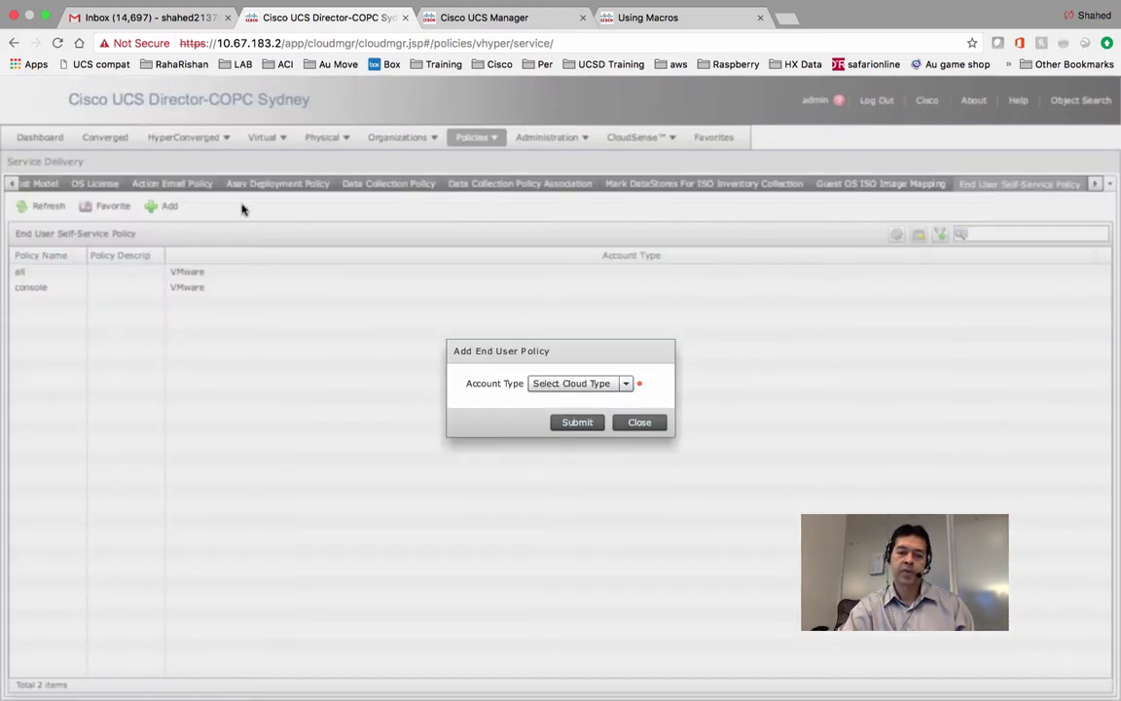
pyautogui.click(624, 385)
pyautogui.click(573, 432)
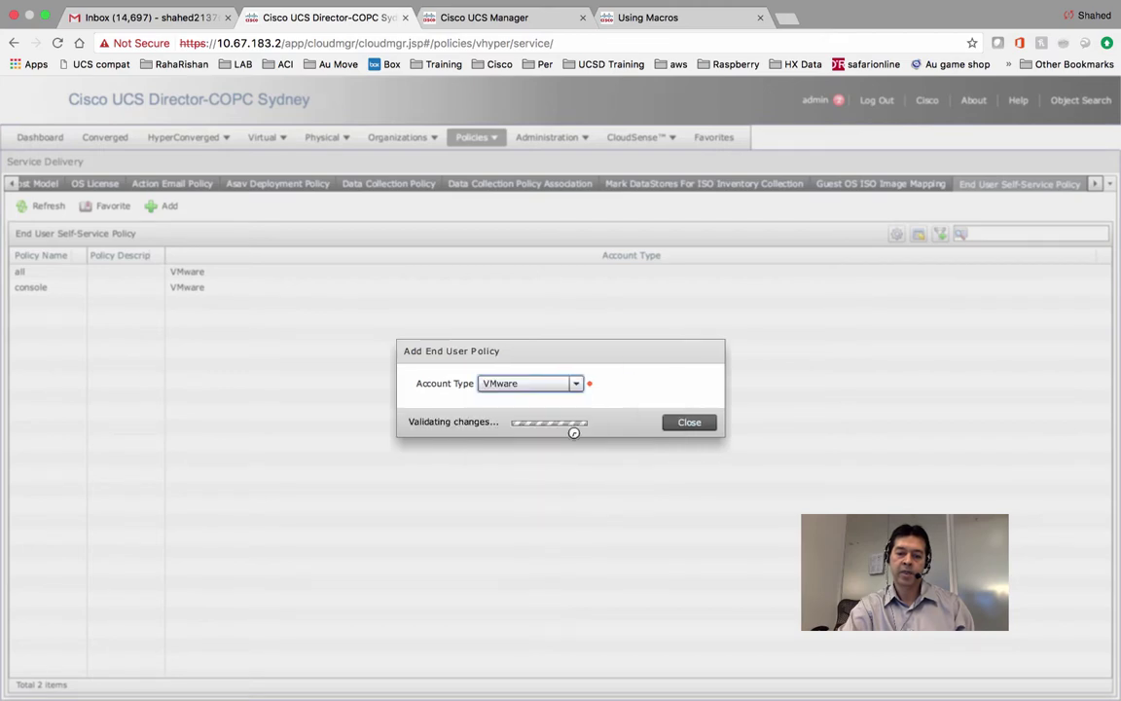
pyautogui.click(627, 424)
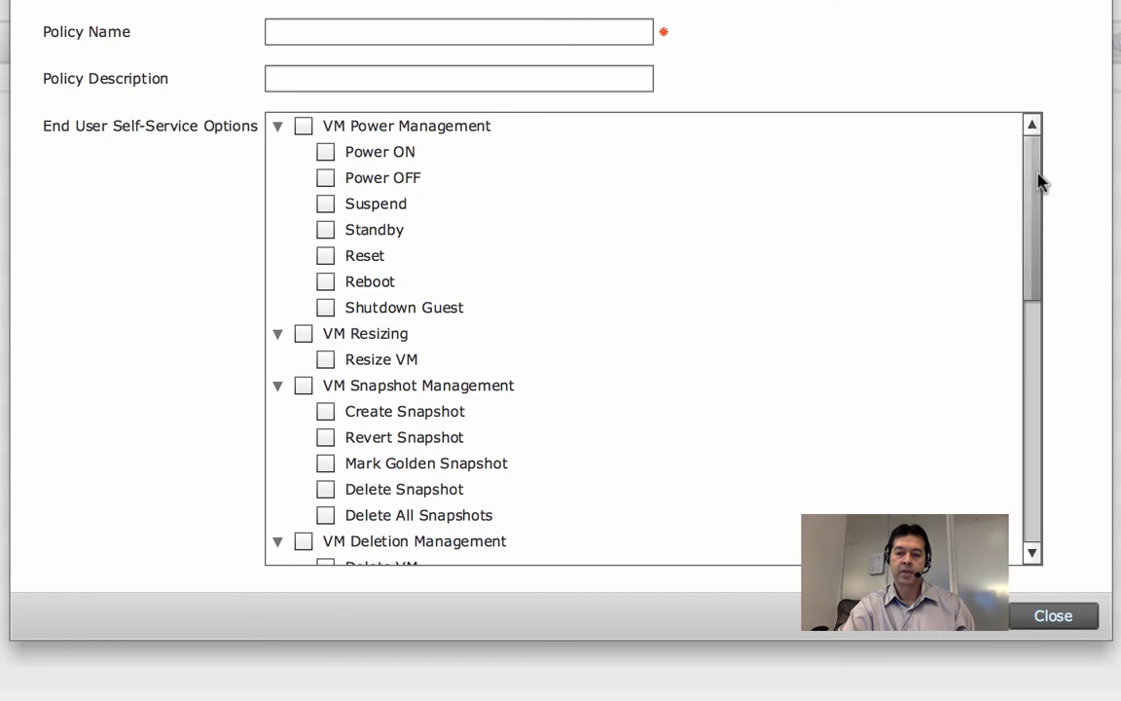
pyautogui.moveTo(1039, 182); pyautogui.dragTo(1037, 365)
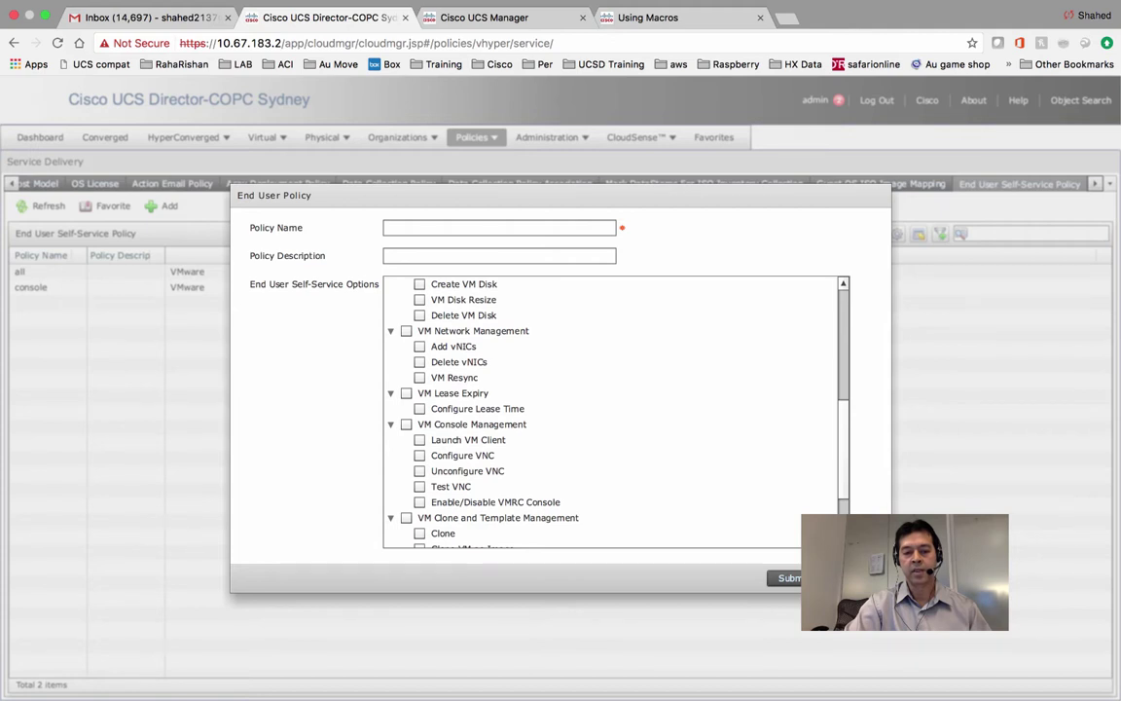
pyautogui.click(839, 578)
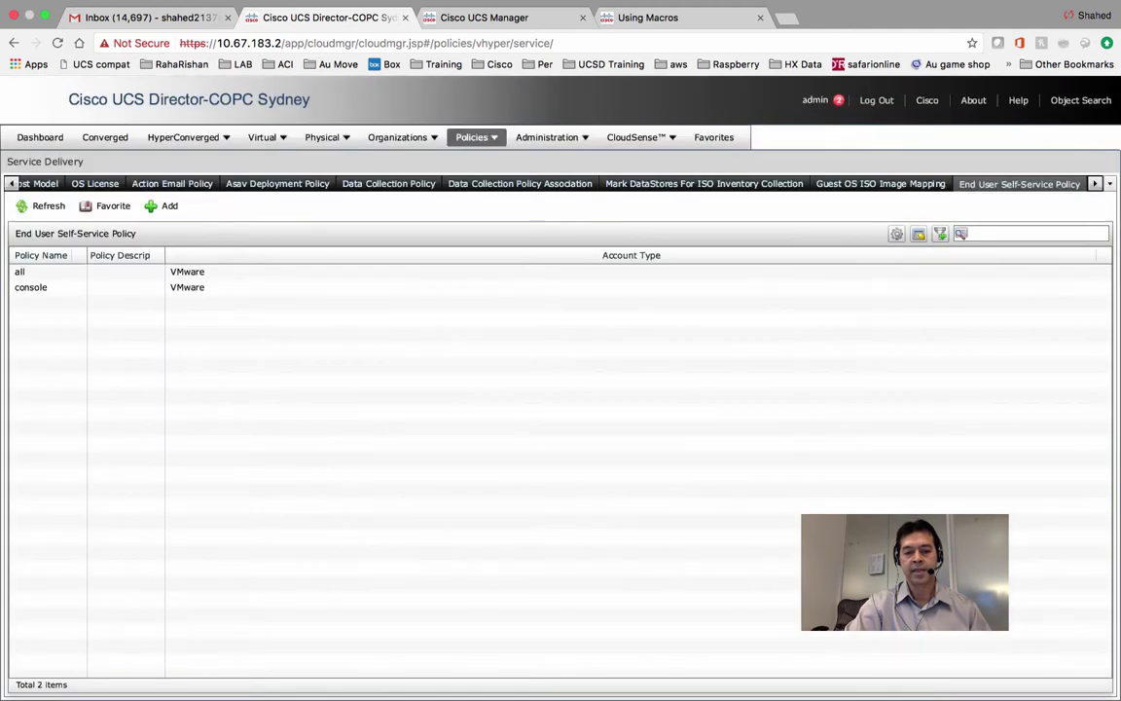
# Check the list of all service delivery policy types, dismiss it, and open the Policies menu.
pyautogui.click(1111, 184)
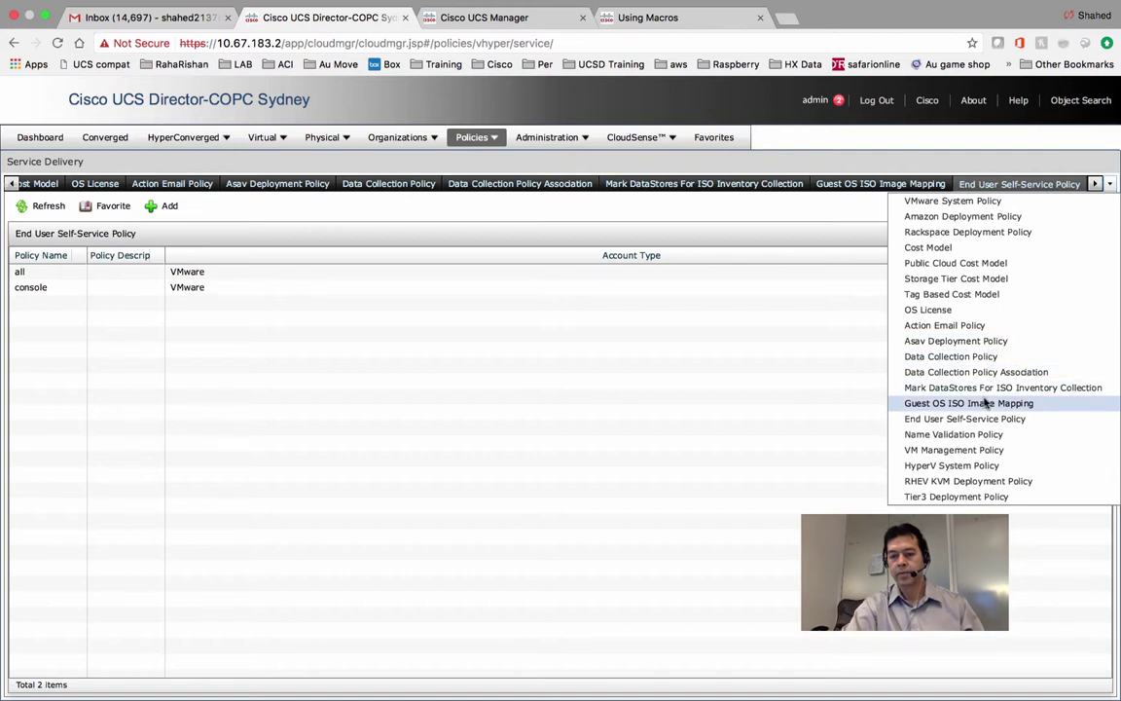
pyautogui.click(710, 480)
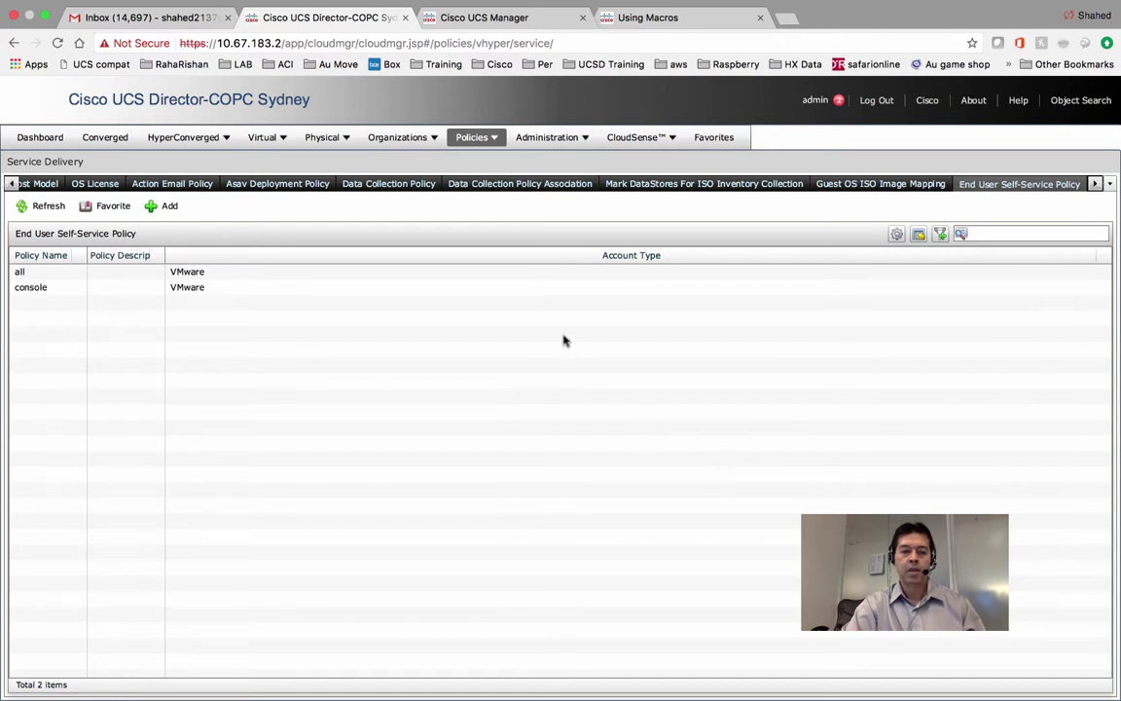
pyautogui.click(493, 141)
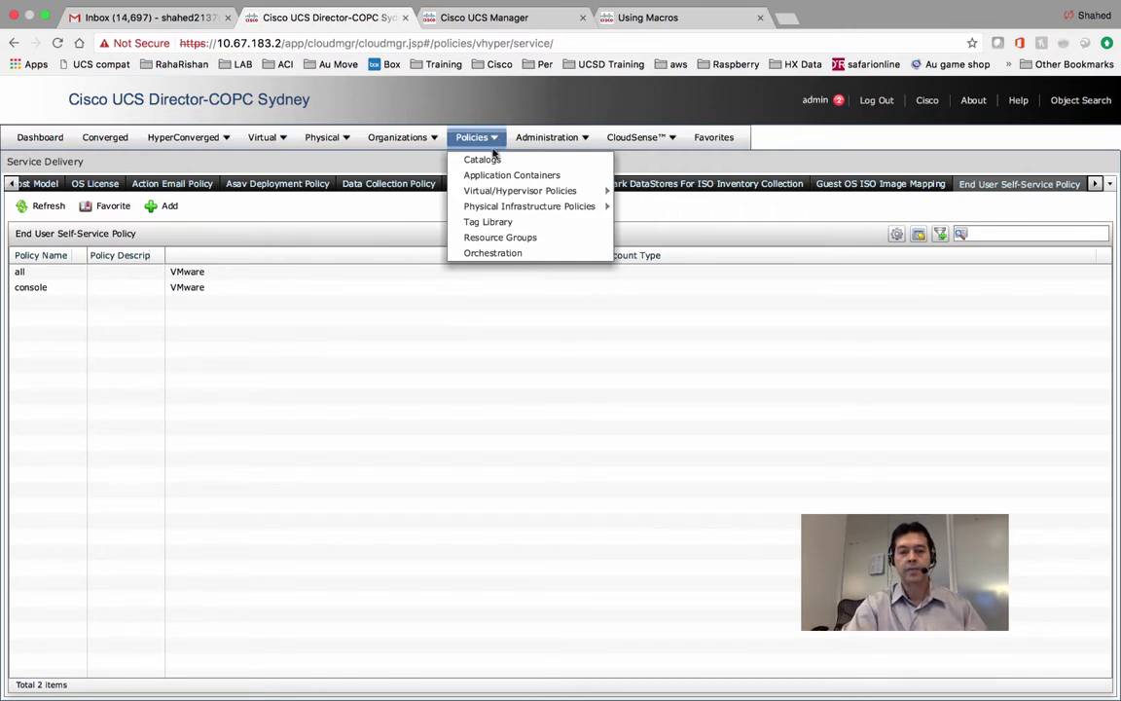
# Go to Policies > Catalogs, start a new catalog, and expand the Catalog Type choices.
pyautogui.click(487, 160)
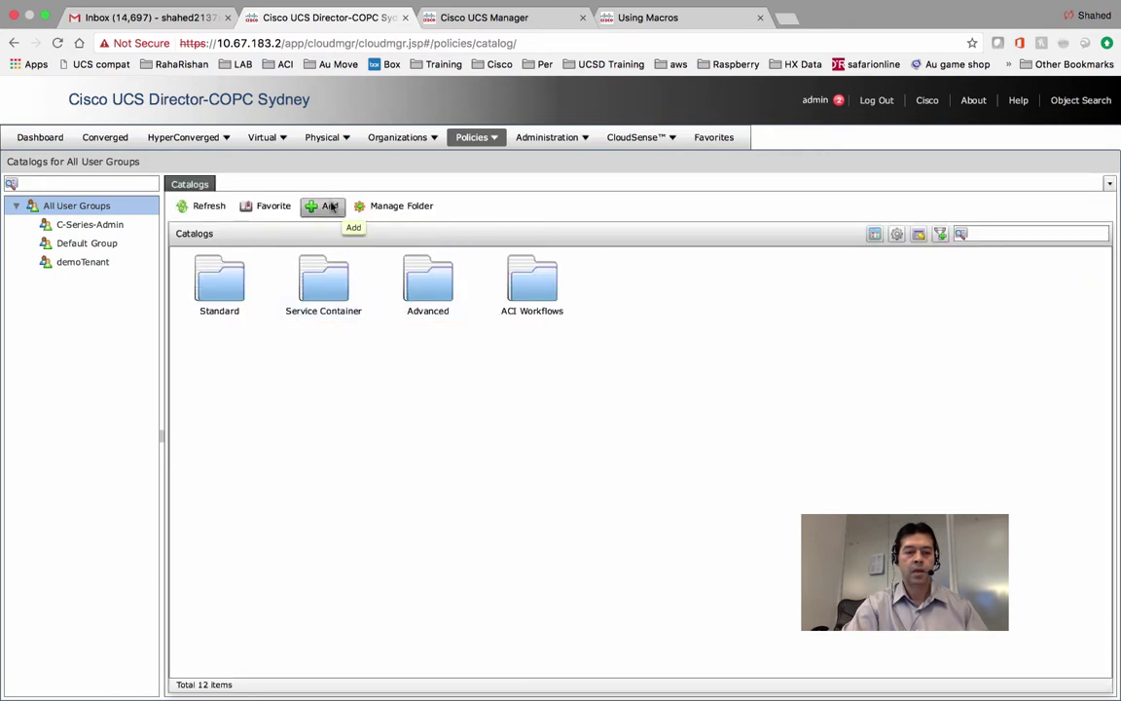
pyautogui.click(331, 206)
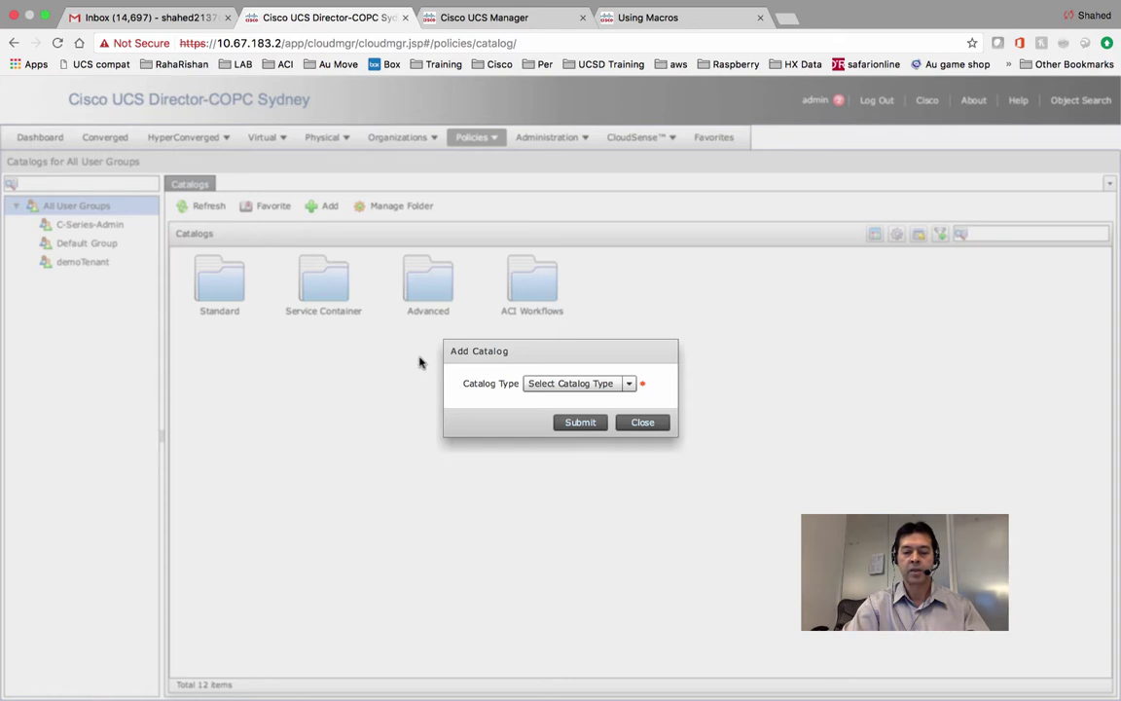
pyautogui.click(574, 385)
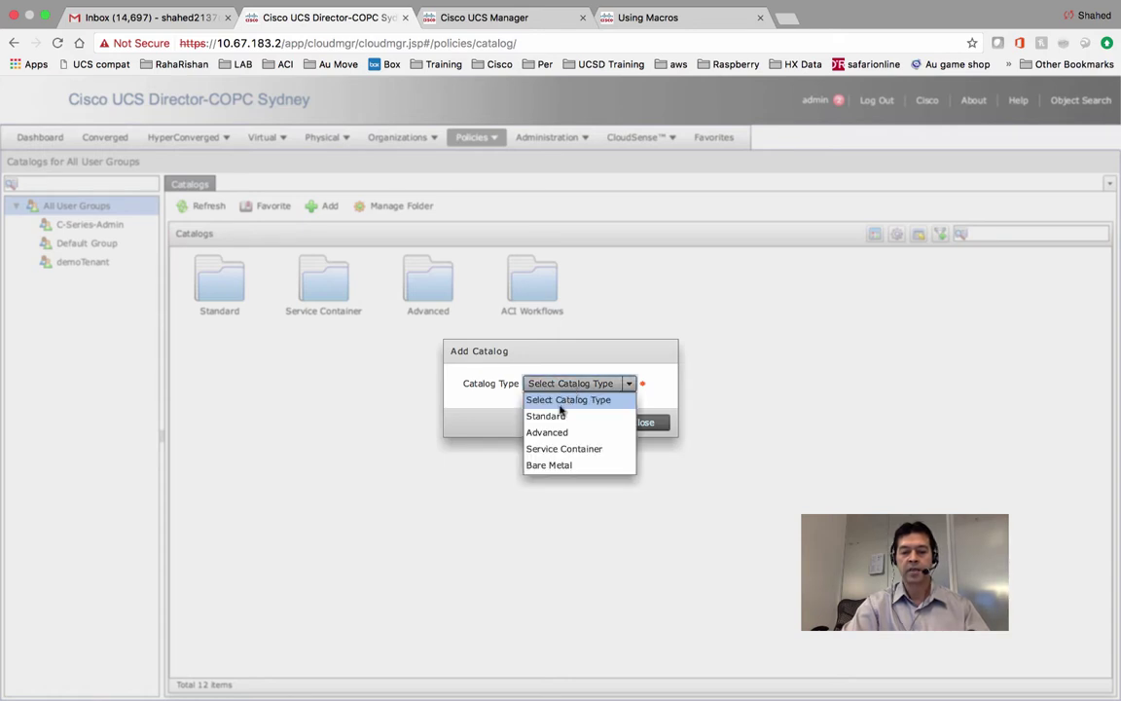
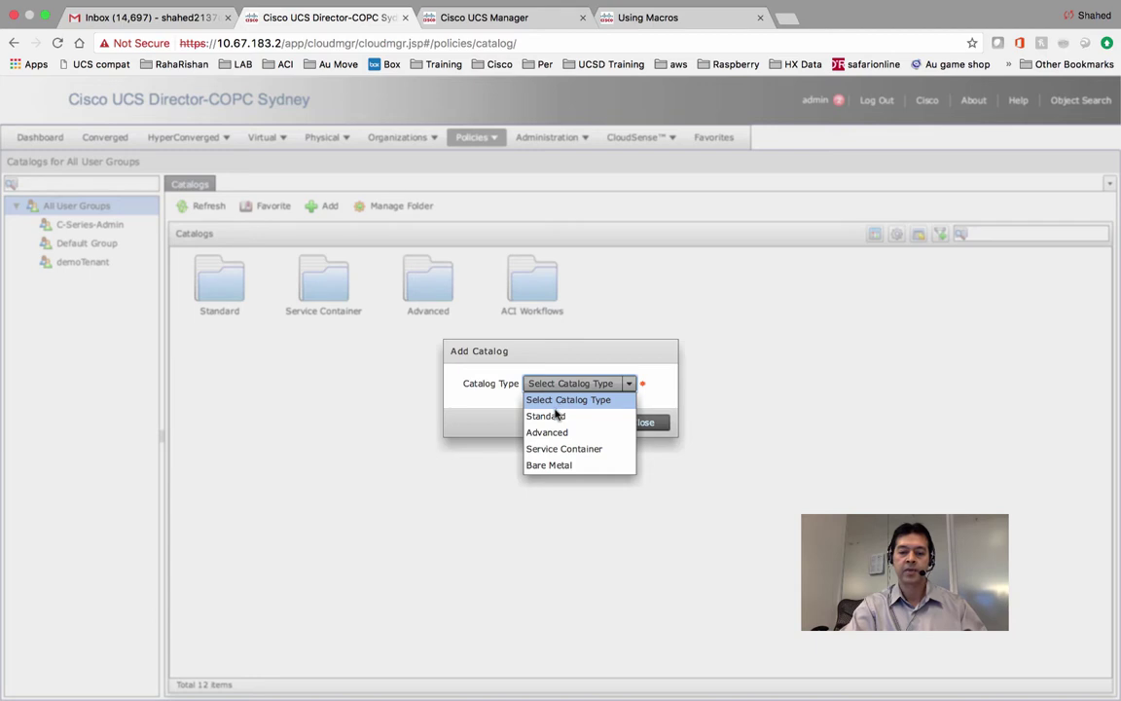
# Choose Standard as the catalog type and submit it to open the Basic Information form.
pyautogui.click(550, 417)
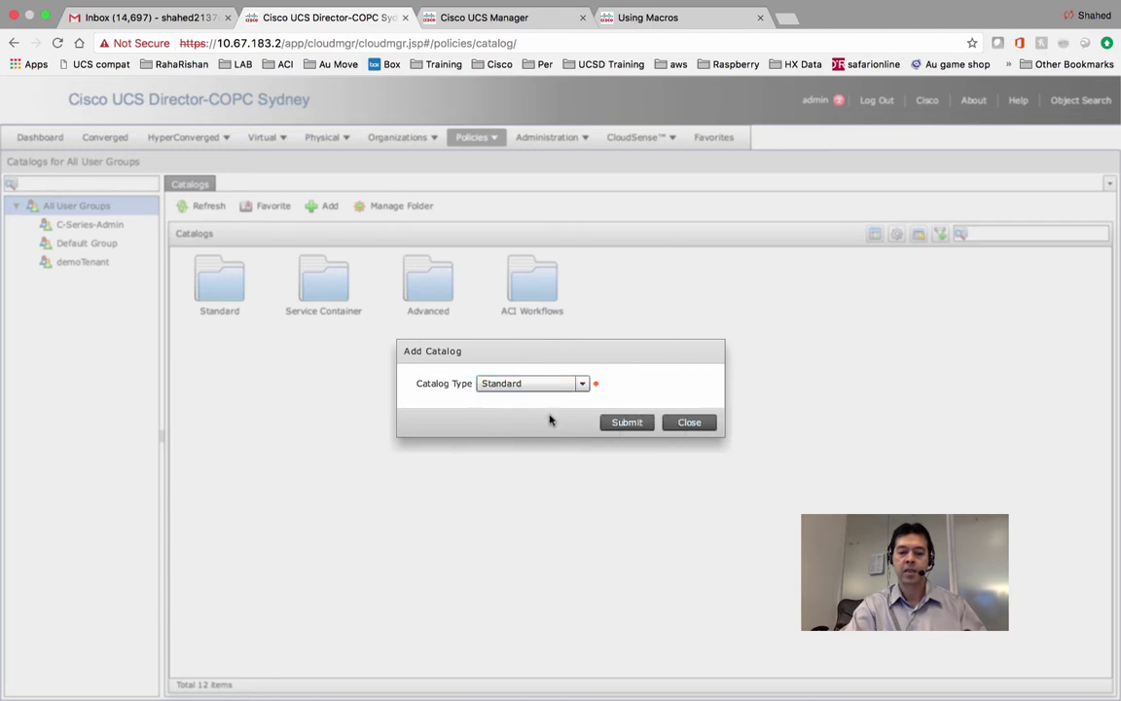
pyautogui.click(621, 423)
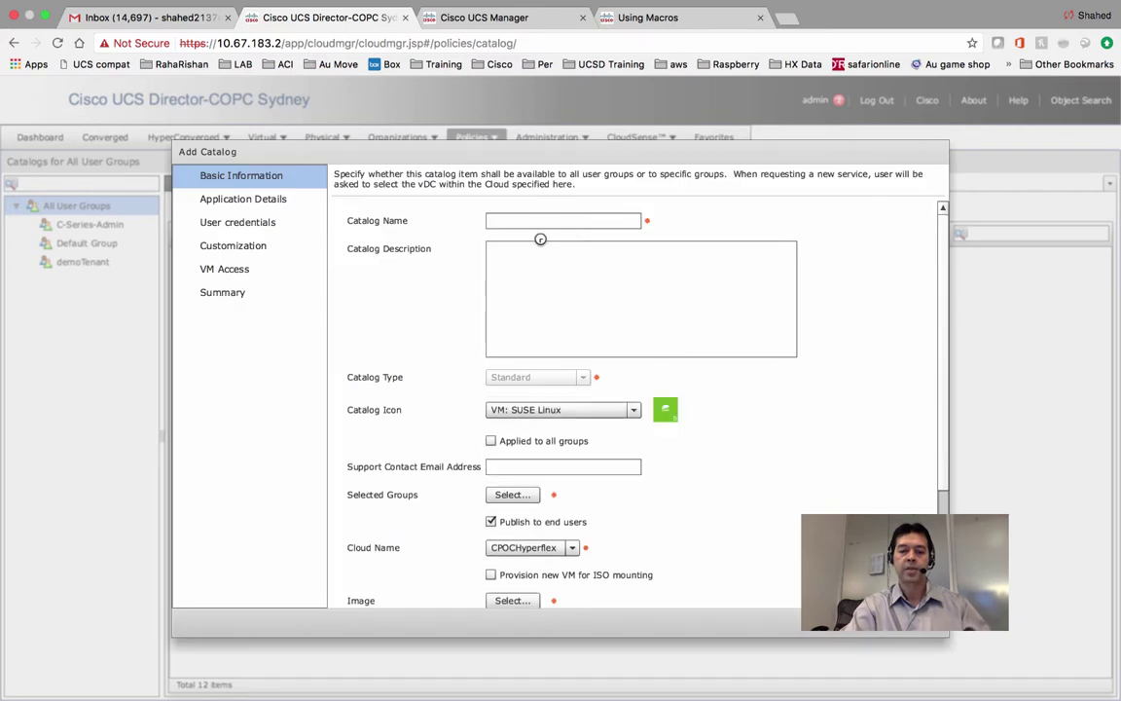
# Enter 'UCSD Test RHEL7.0' as the catalog name and select the VM: Linux icon.
pyautogui.click(538, 216)
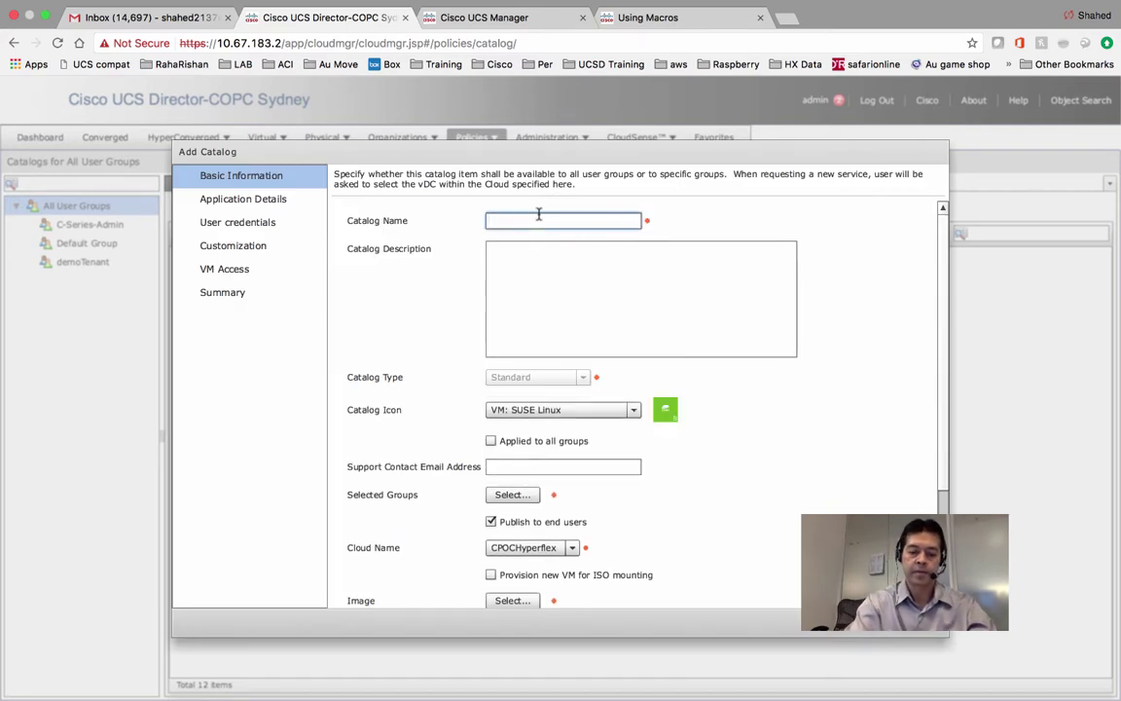
pyautogui.write('UCS')
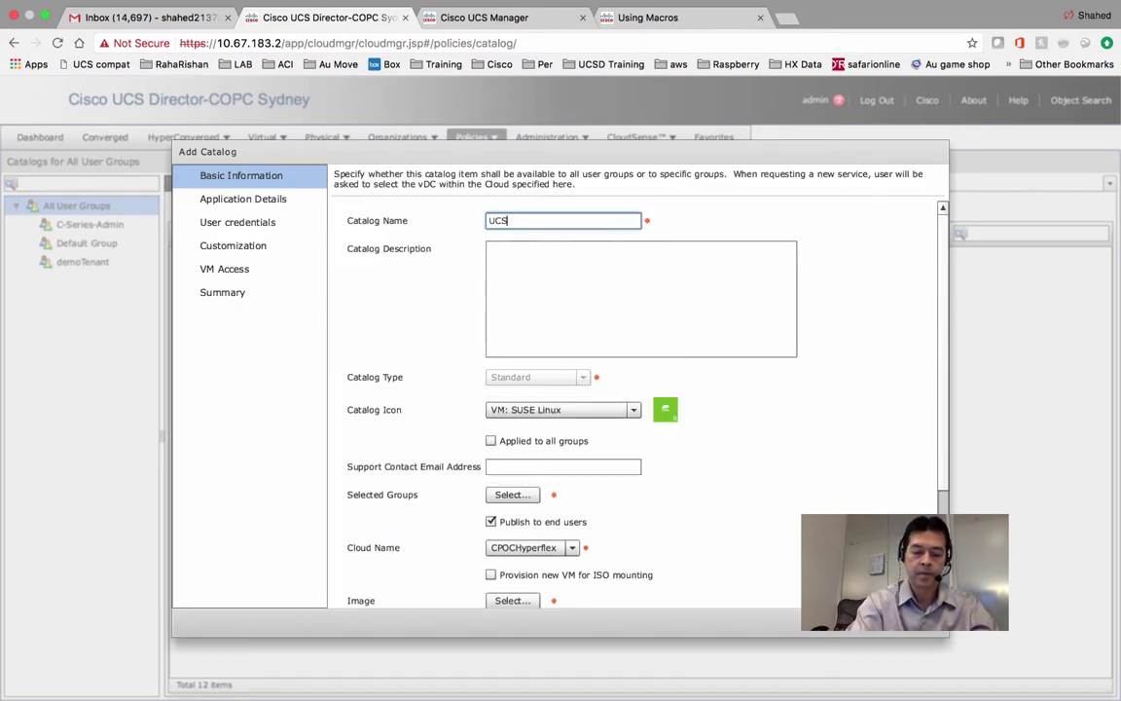
pyautogui.write('D Test')
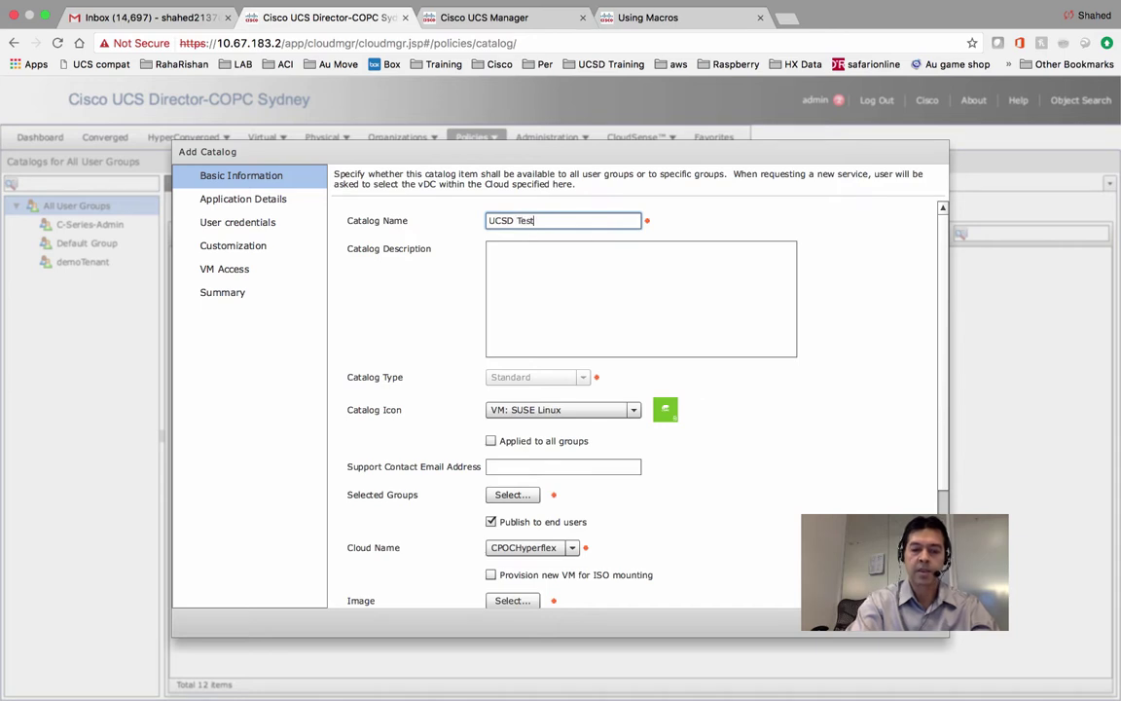
pyautogui.write(' RHEL')
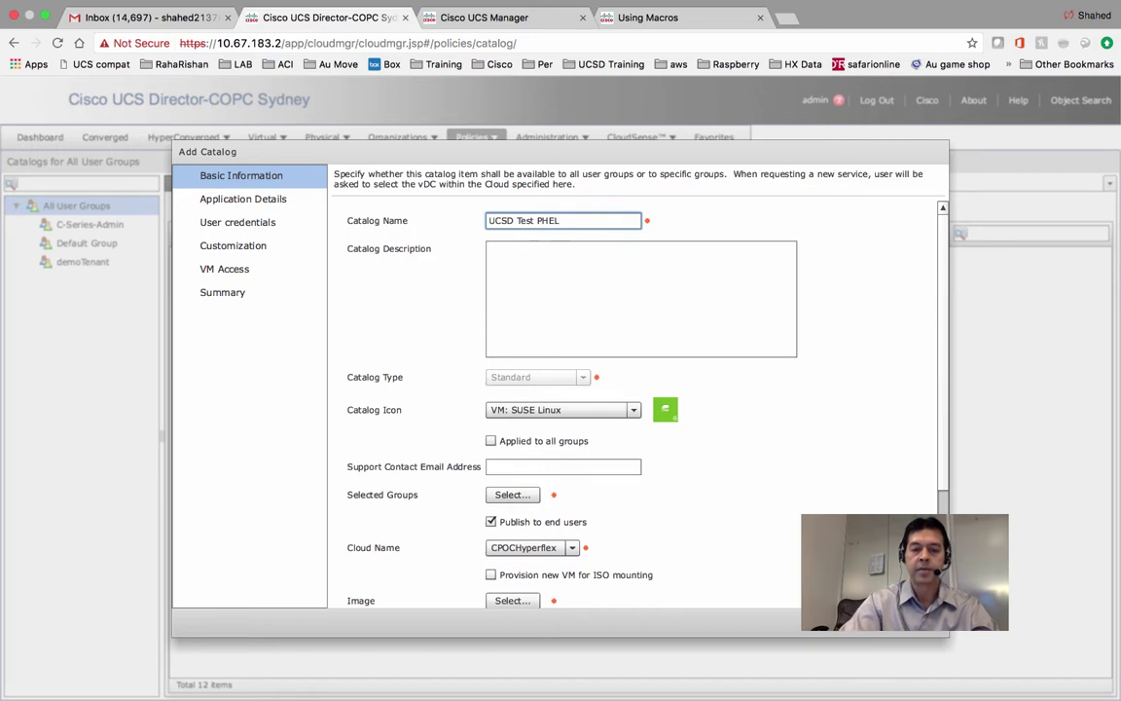
pyautogui.write('7.')
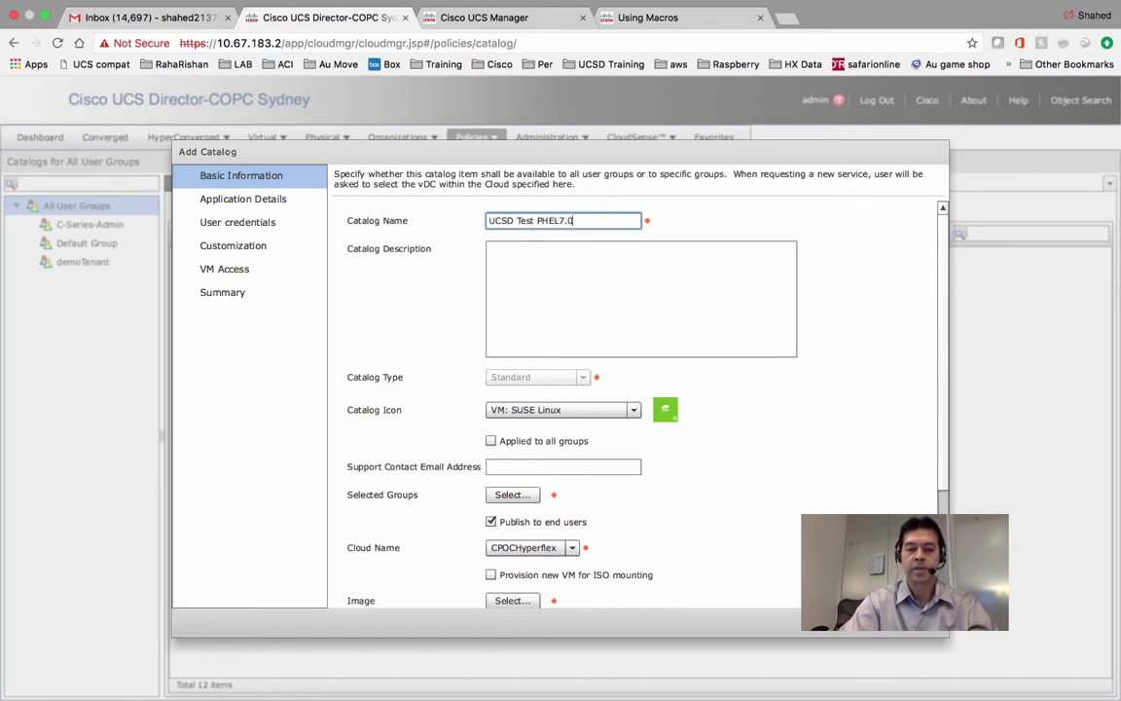
pyautogui.write('0')
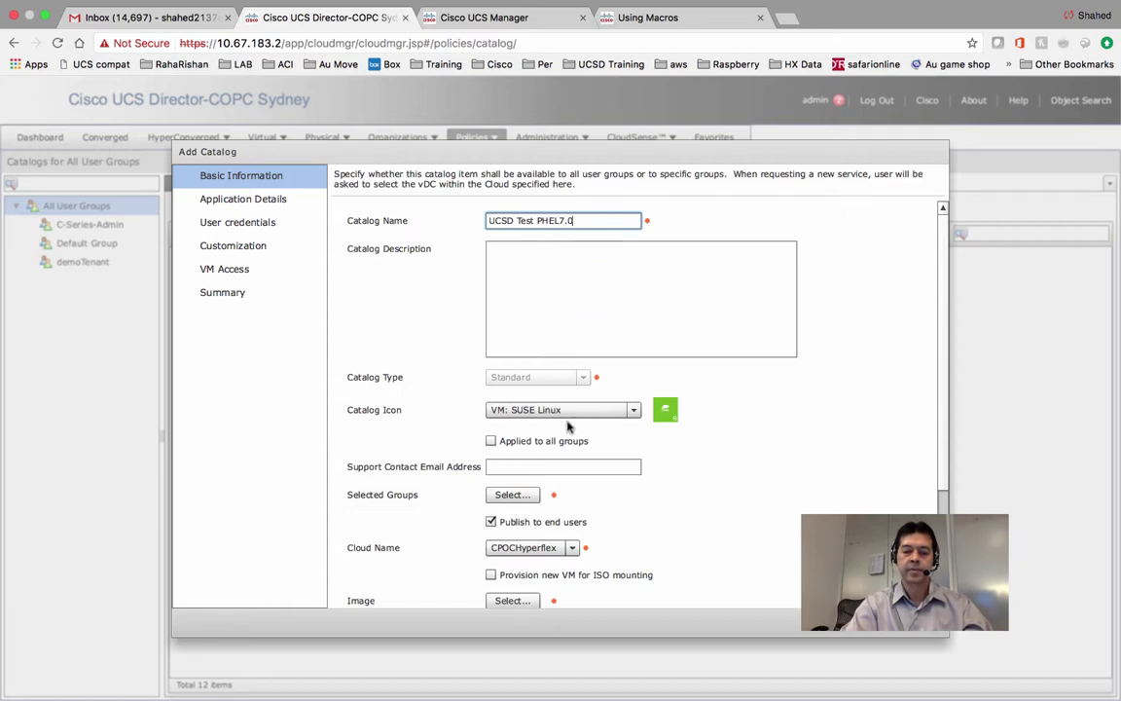
pyautogui.click(569, 412)
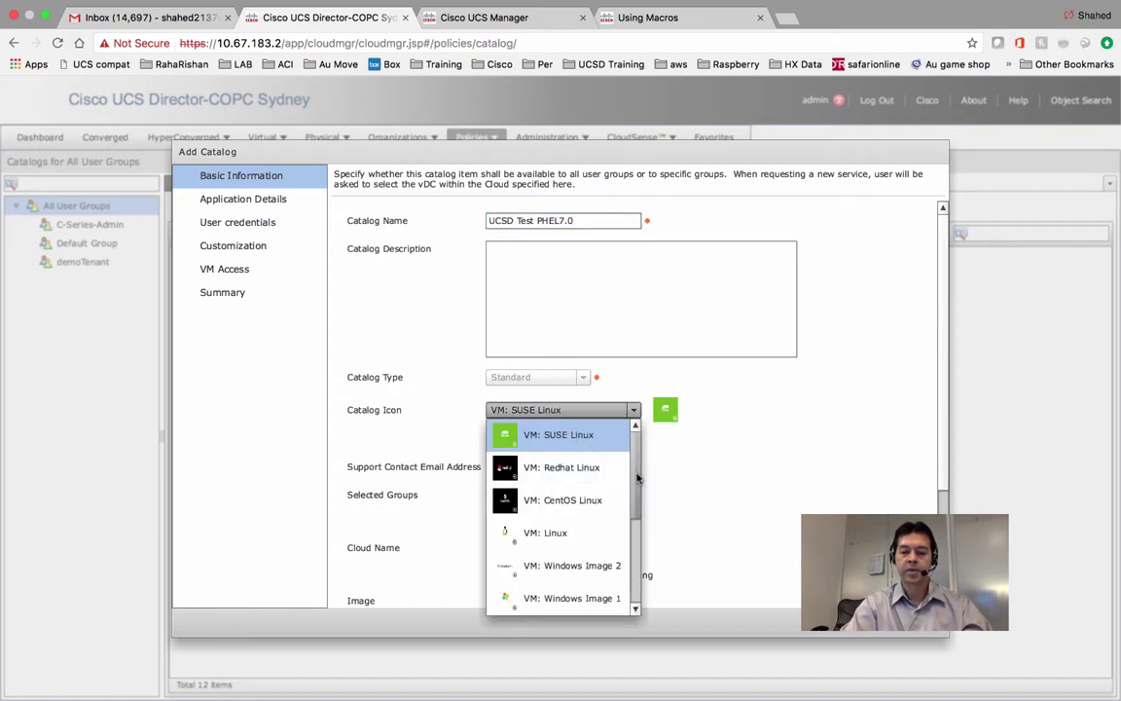
pyautogui.moveTo(628, 478); pyautogui.dragTo(631, 521)
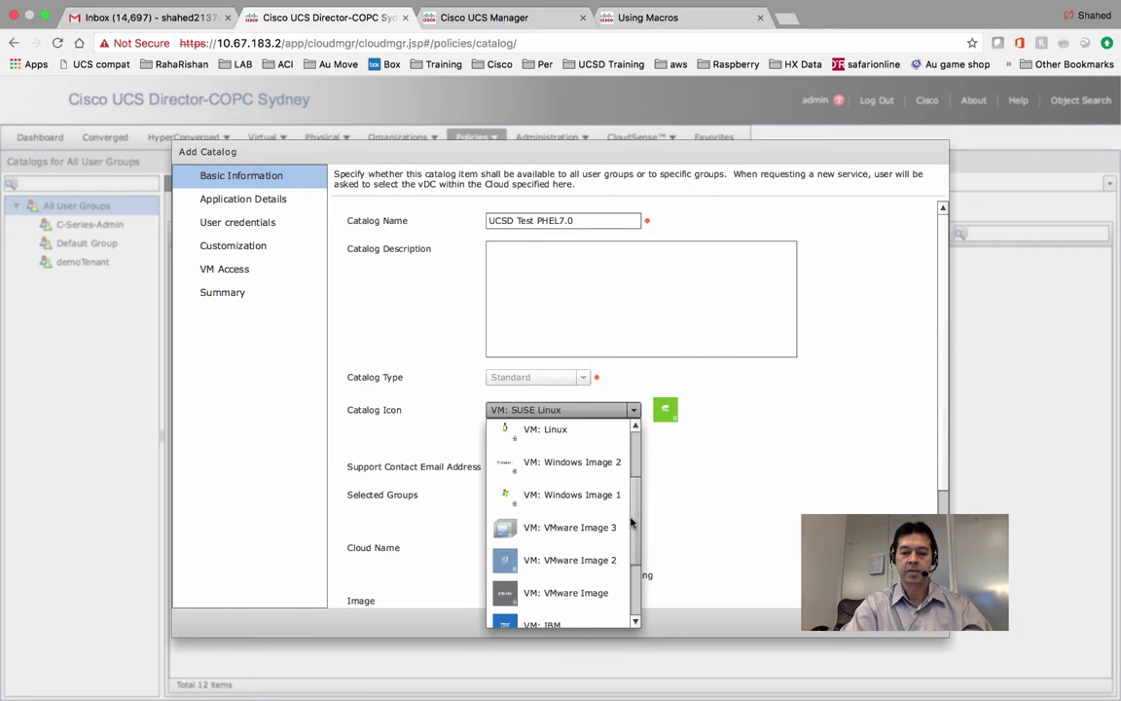
pyautogui.click(582, 439)
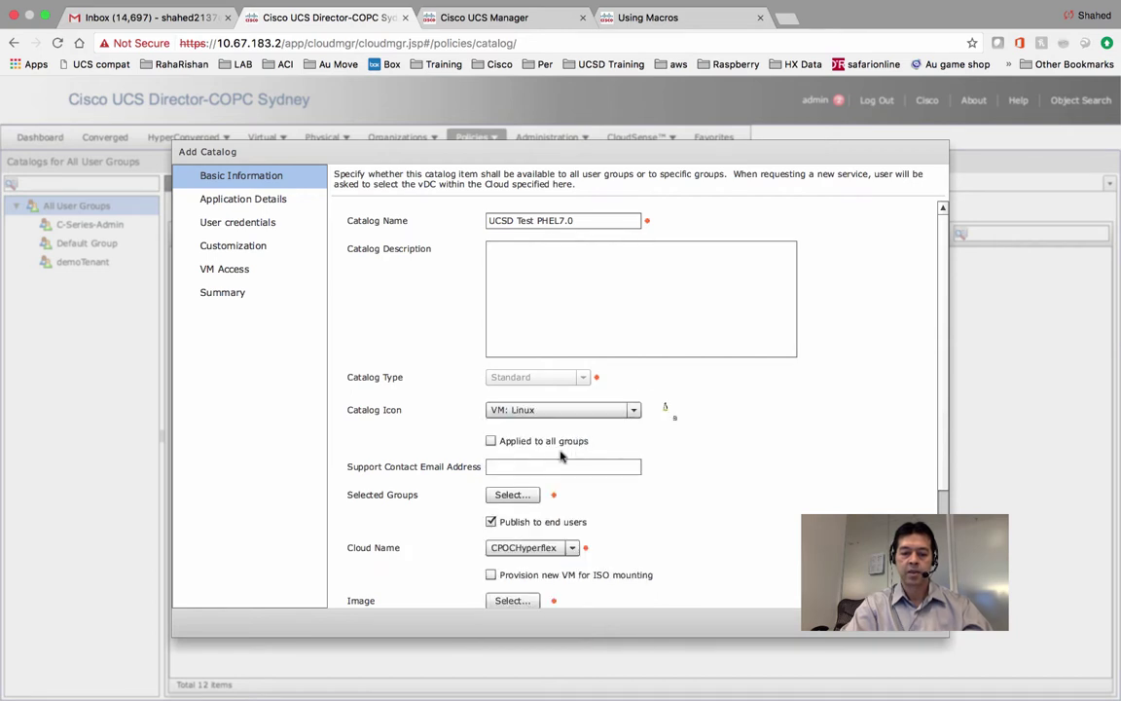
pyautogui.scroll(-2, 942, 454)
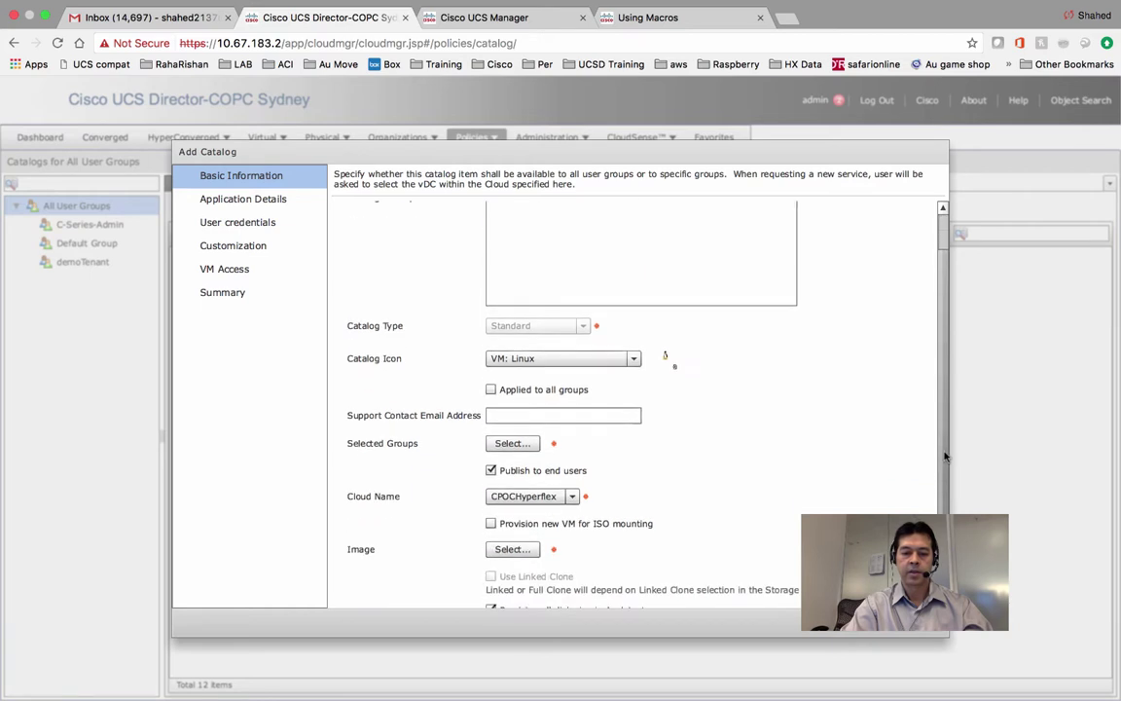
pyautogui.scroll(-1, 944, 455)
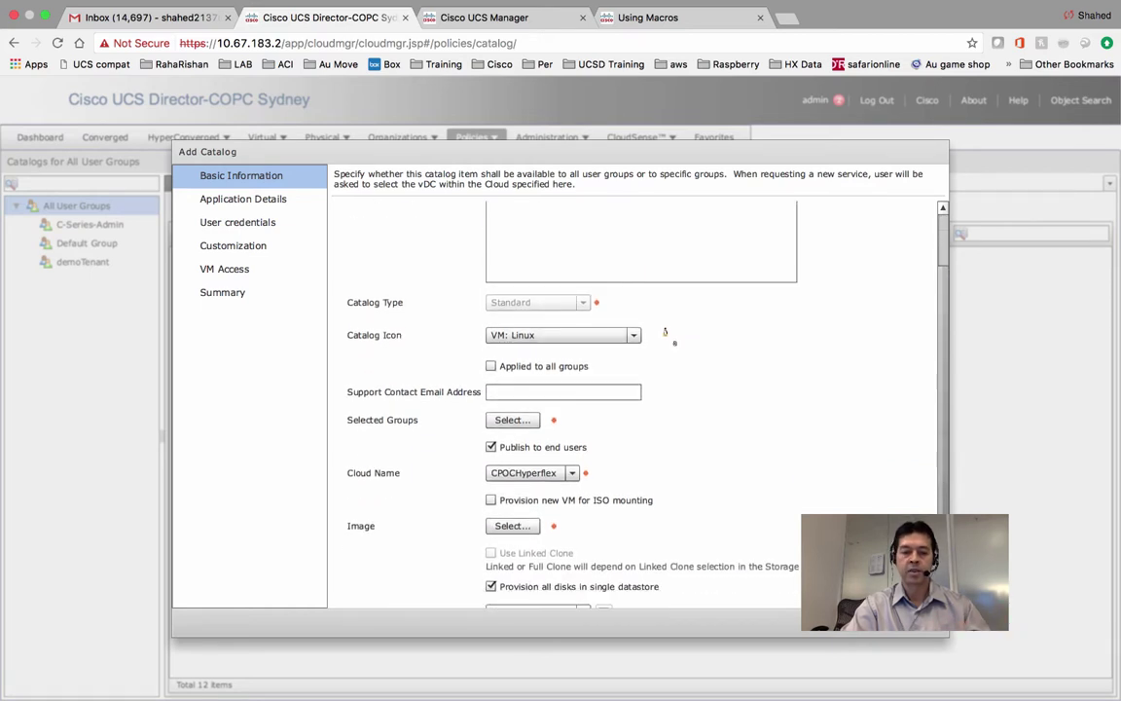
pyautogui.scroll(-1, 944, 471)
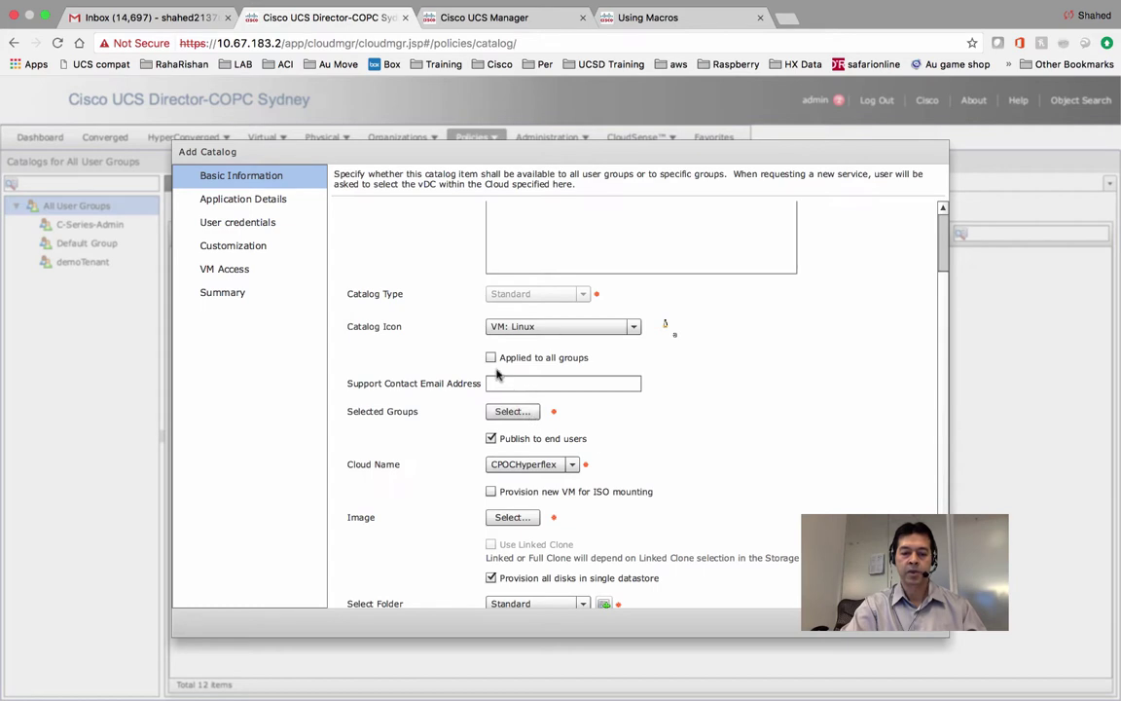
# Select the demoTenant group for the item and set the cloud to vcapp2.
pyautogui.click(509, 412)
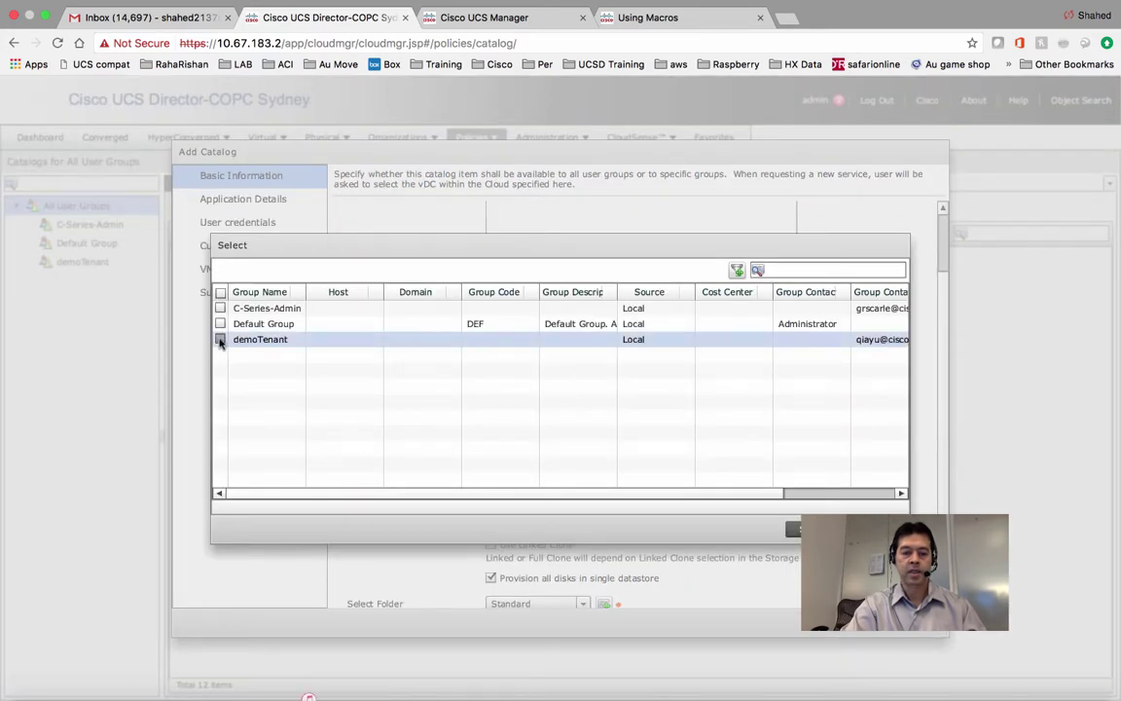
pyautogui.click(220, 339)
pyautogui.click(797, 530)
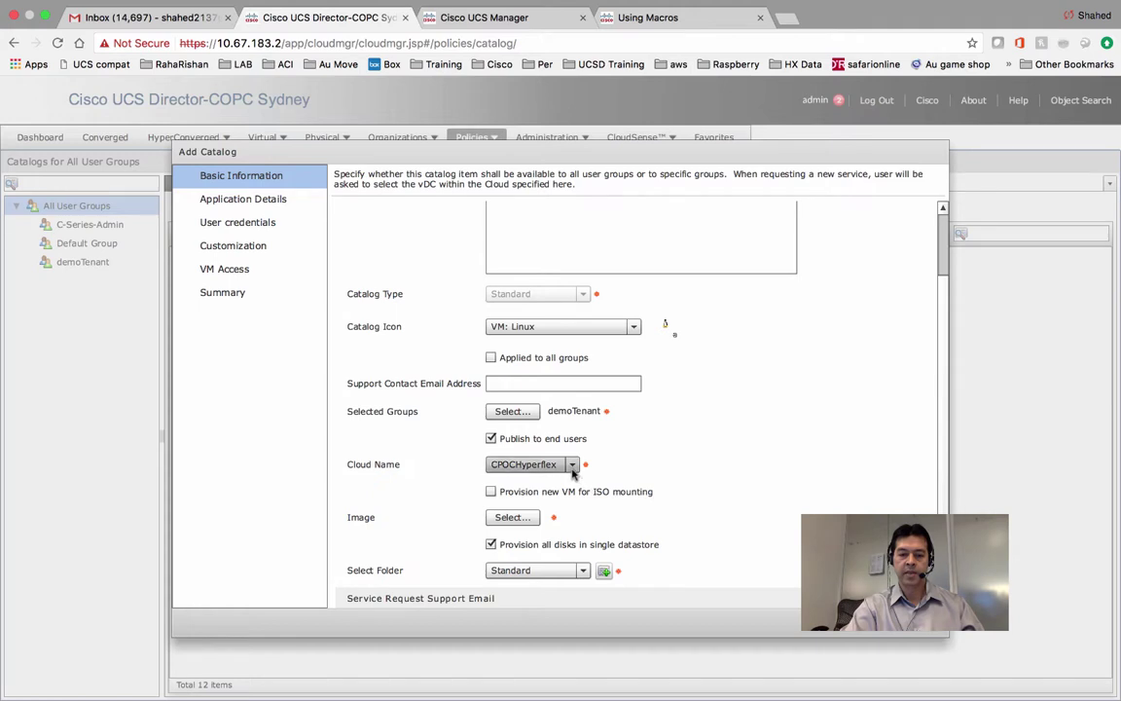
pyautogui.click(534, 464)
pyautogui.click(507, 497)
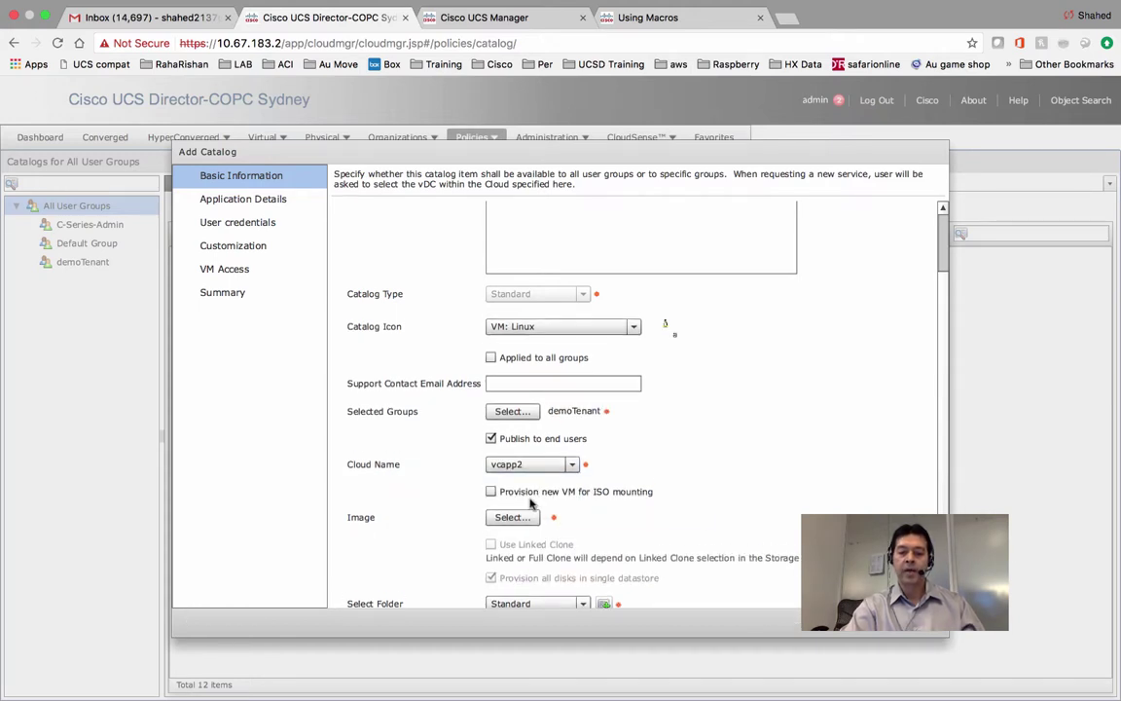
# Choose Template_RHEL6_6 as the catalog item's image.
pyautogui.click(509, 518)
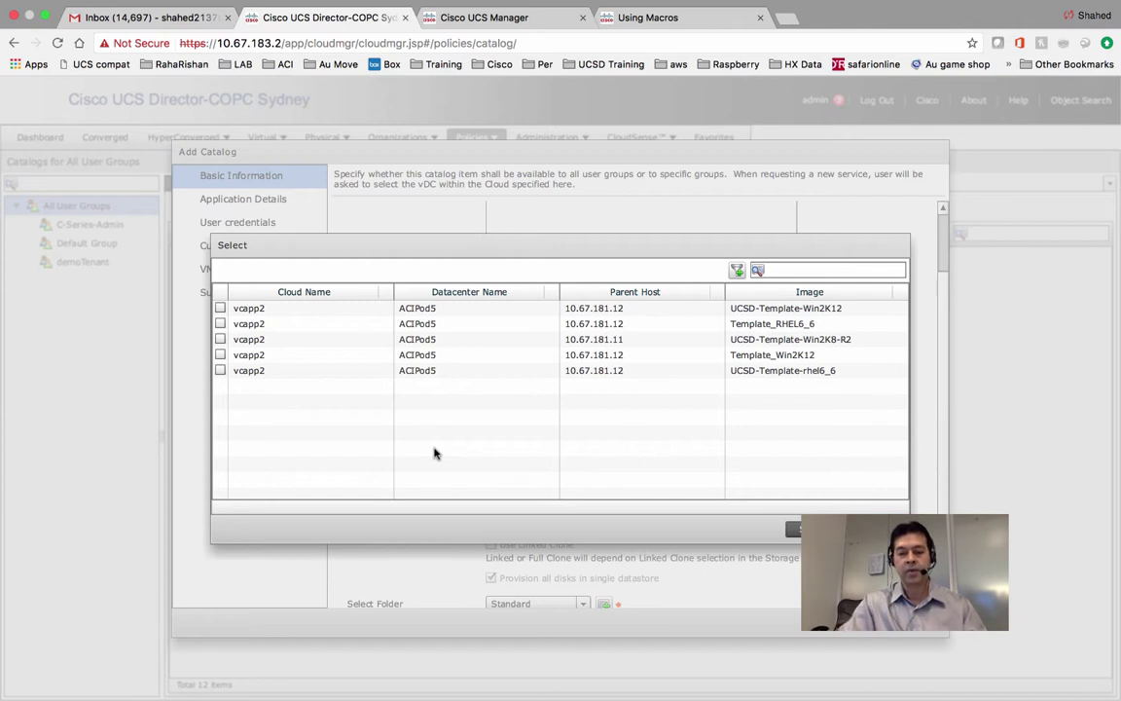
pyautogui.click(221, 324)
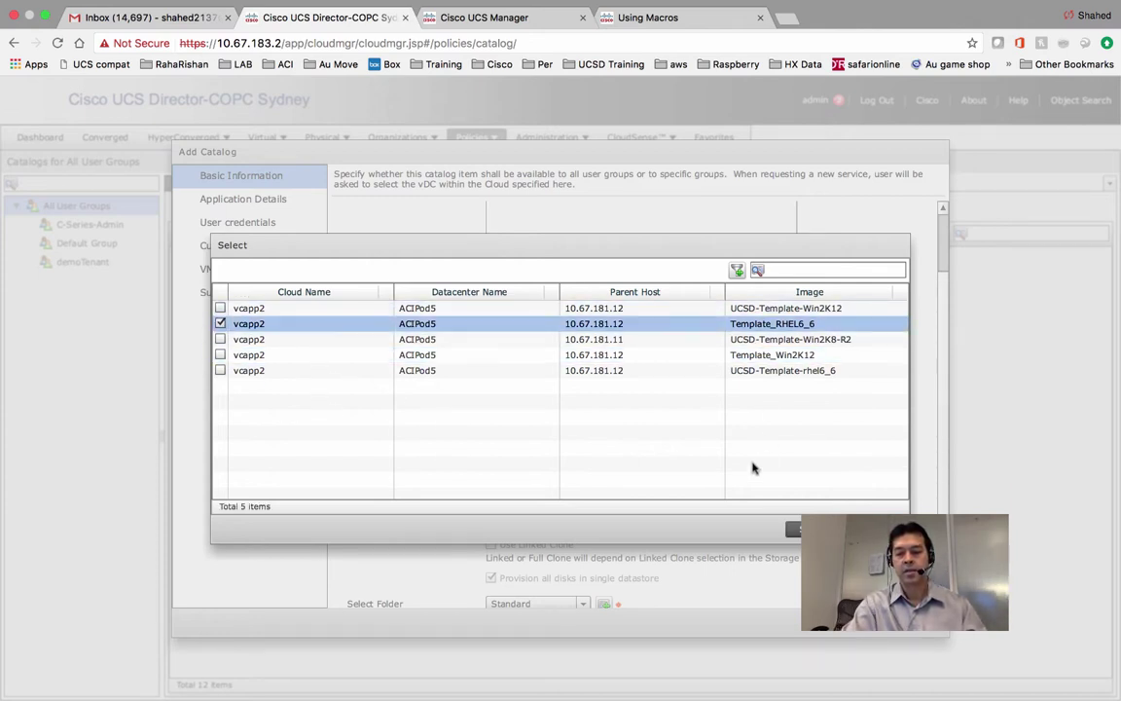
pyautogui.click(796, 528)
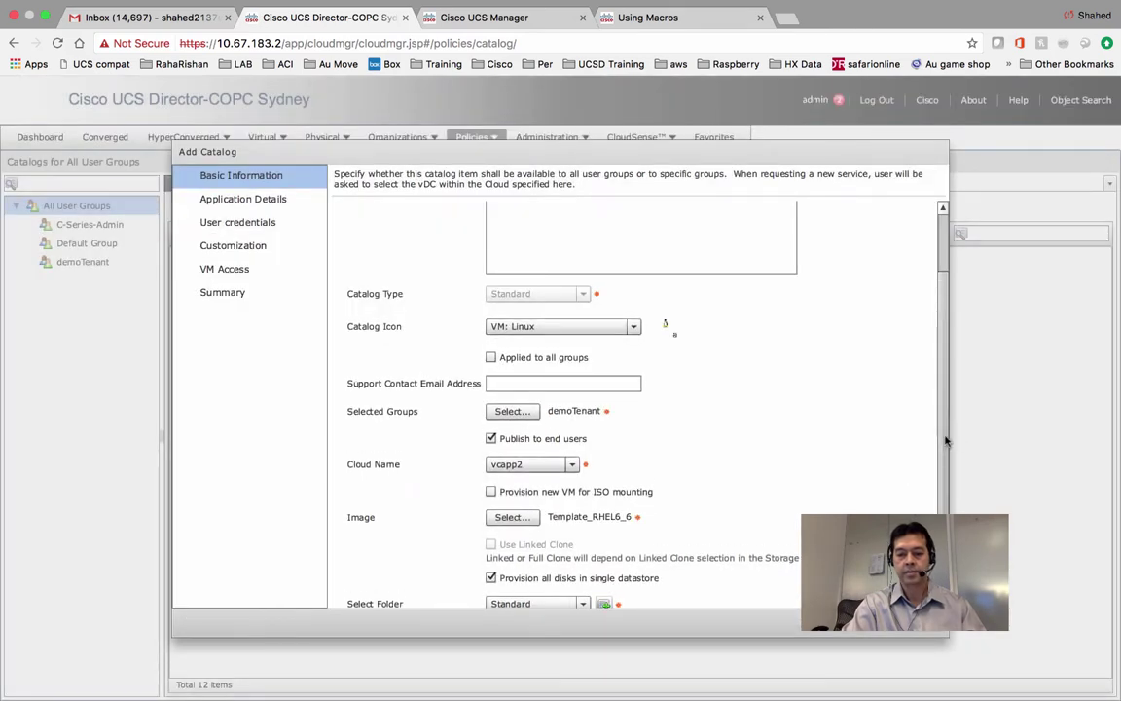
pyautogui.scroll(-2, 945, 441)
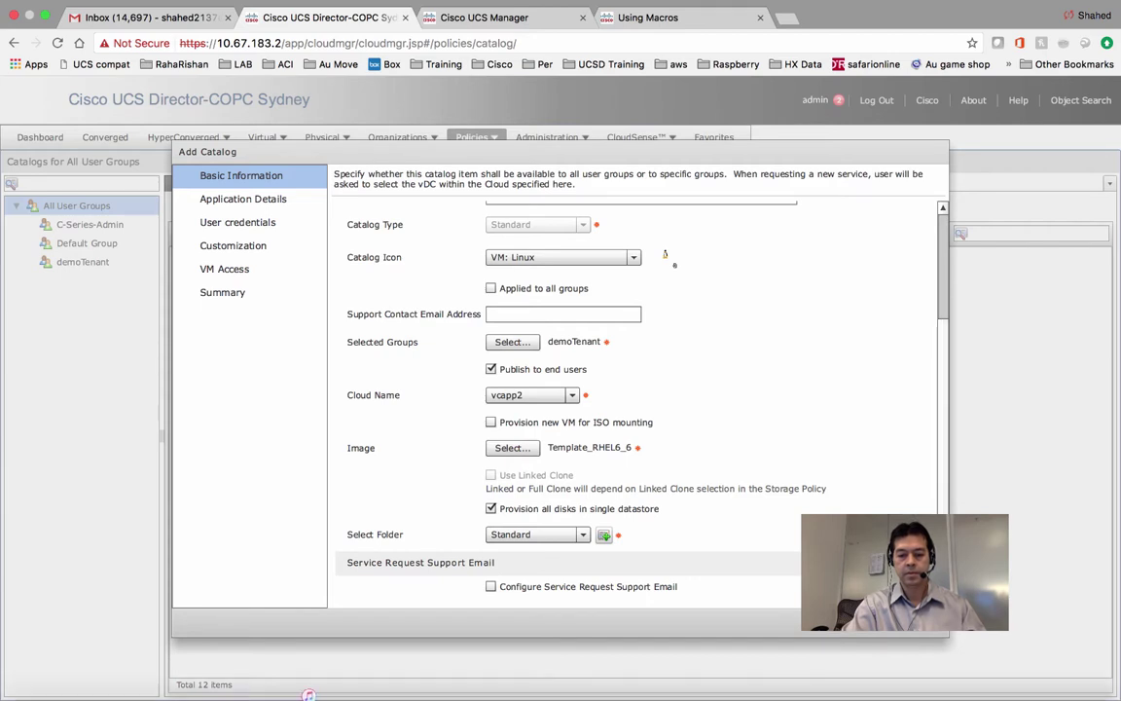
# On Application Details, set the category to Web Server.
pyautogui.click(829, 622)
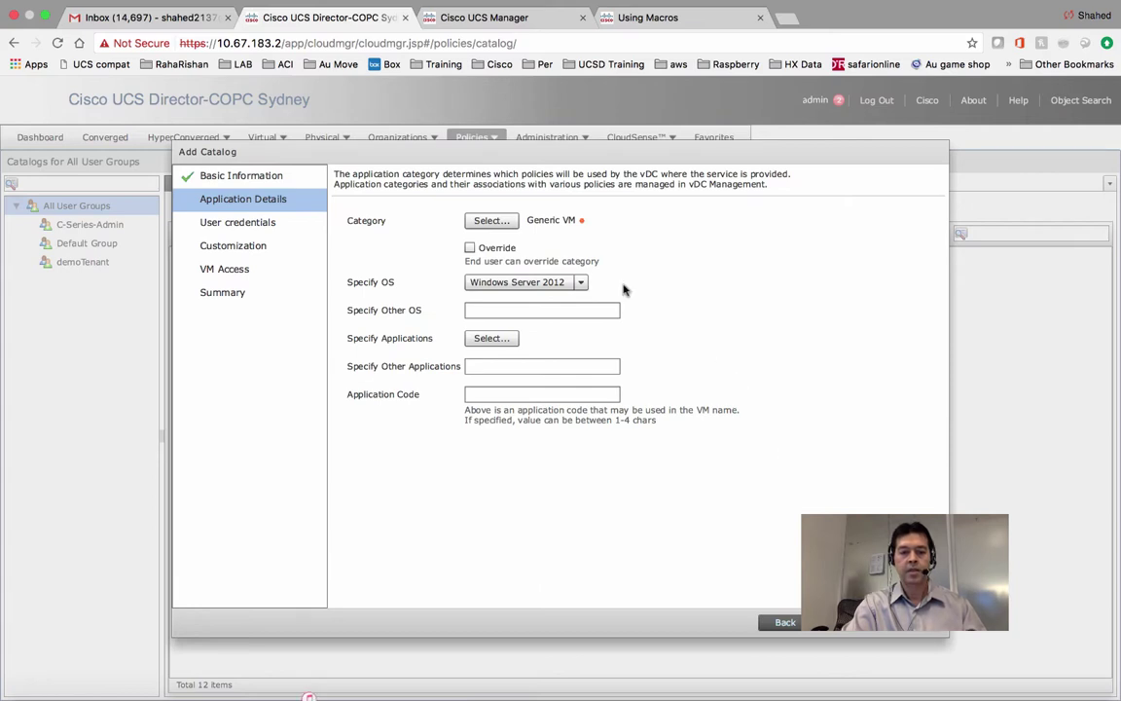
pyautogui.click(500, 223)
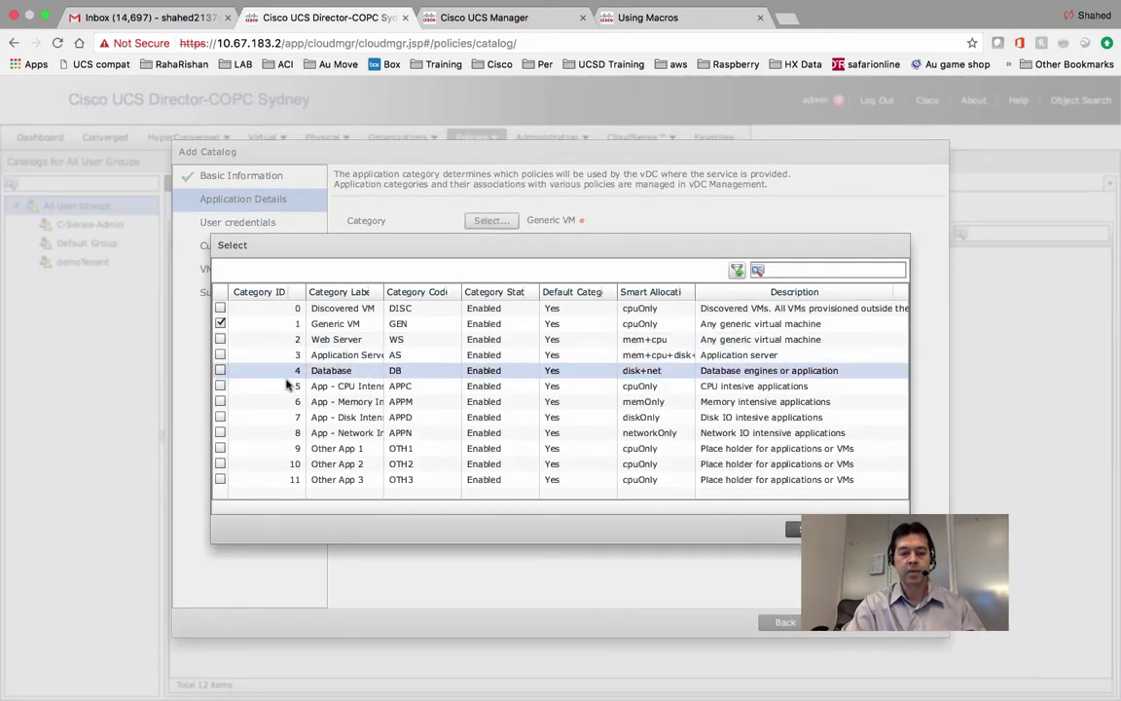
pyautogui.click(221, 339)
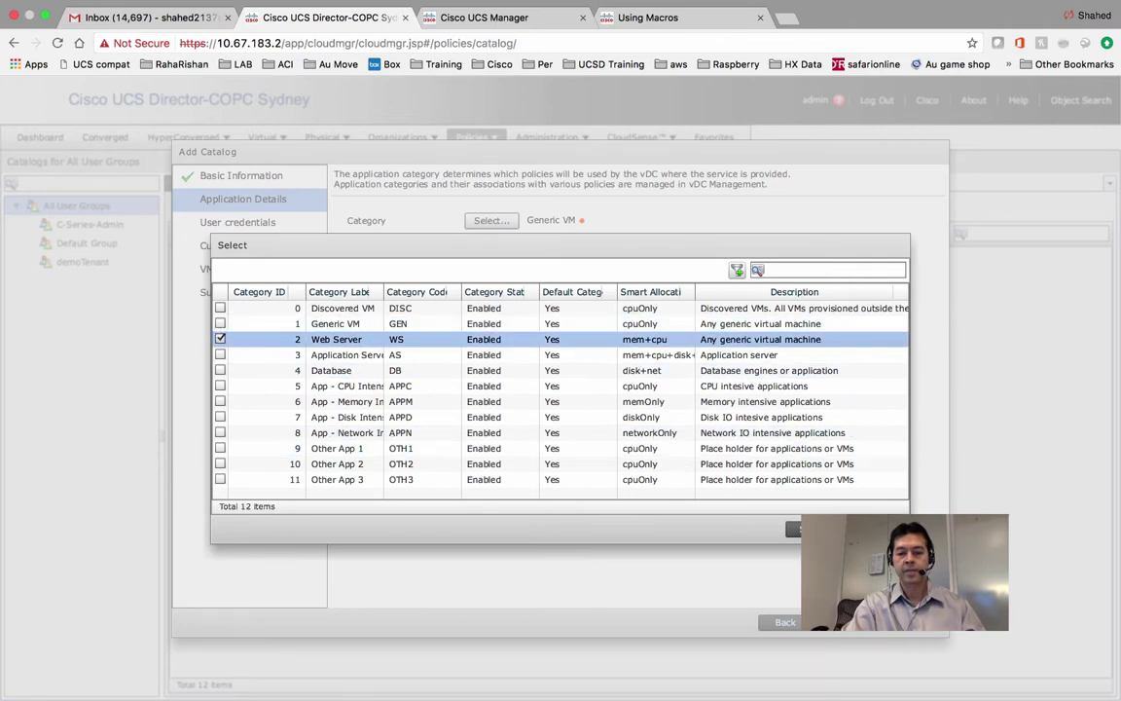
pyautogui.click(796, 528)
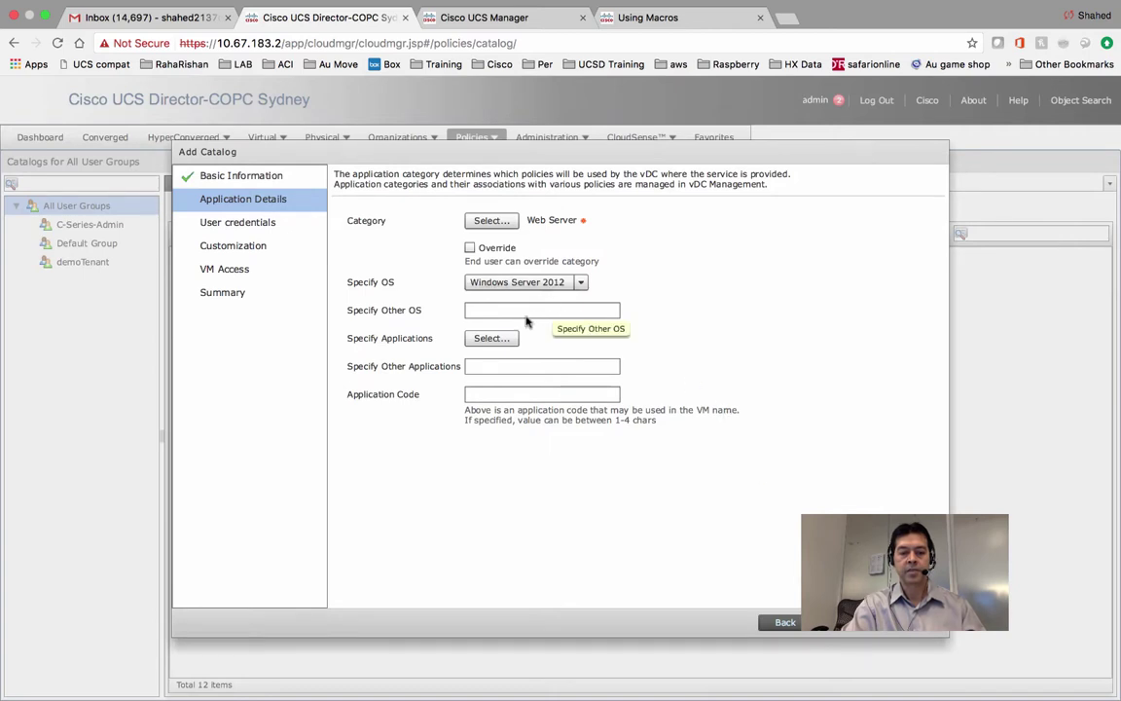
# Add Apache Web Server as the application with application code CTX.
pyautogui.click(501, 346)
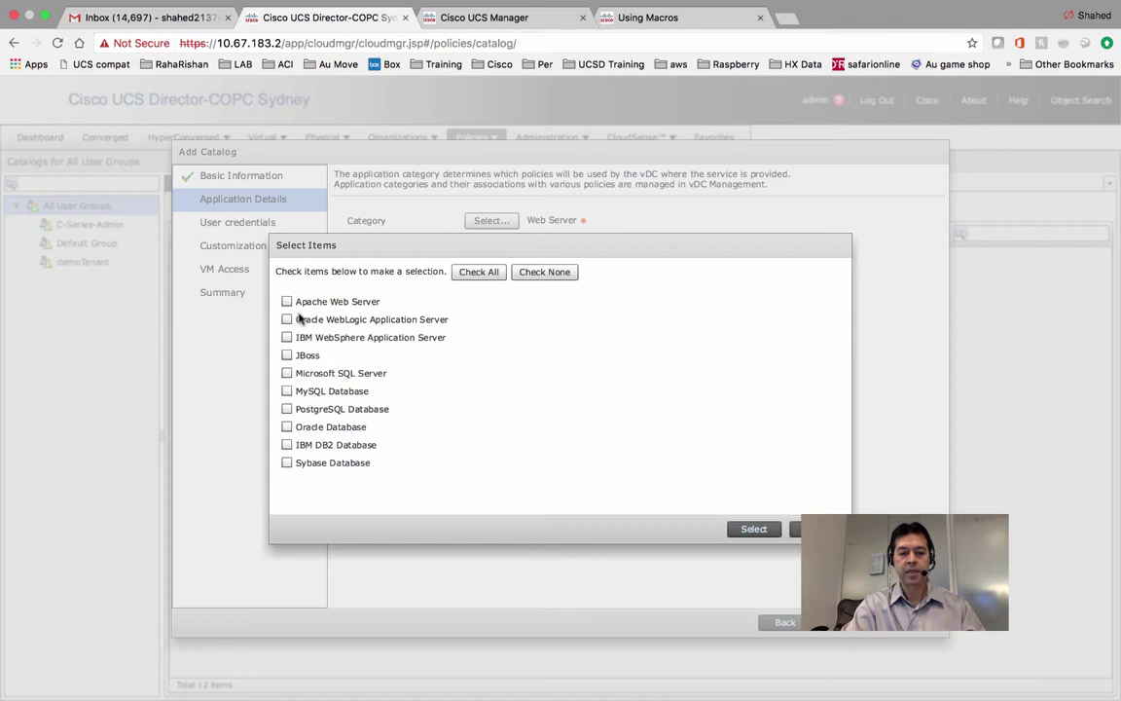
pyautogui.click(287, 302)
pyautogui.click(754, 529)
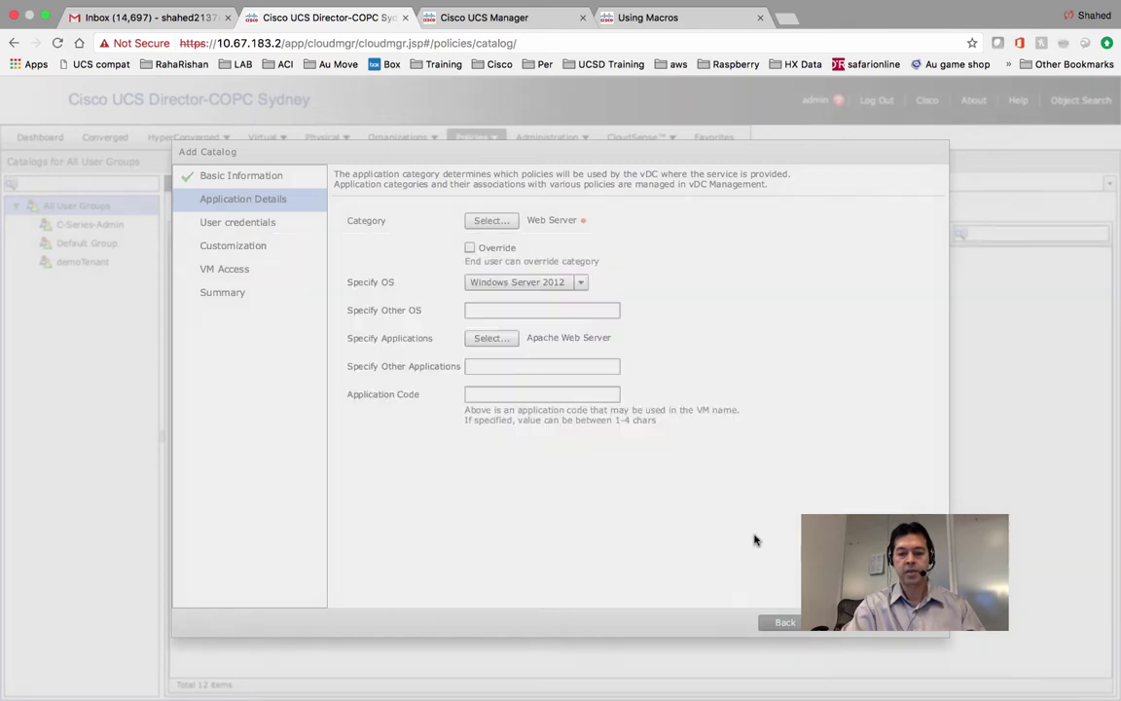
pyautogui.click(535, 390)
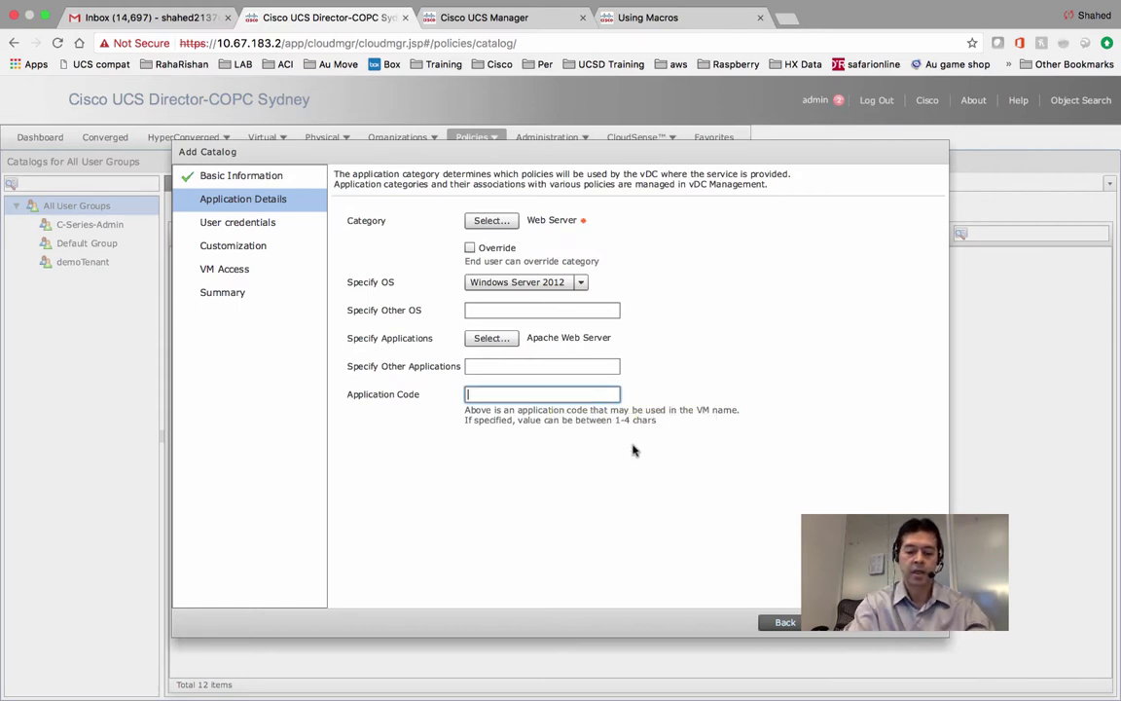
pyautogui.write('CTX')
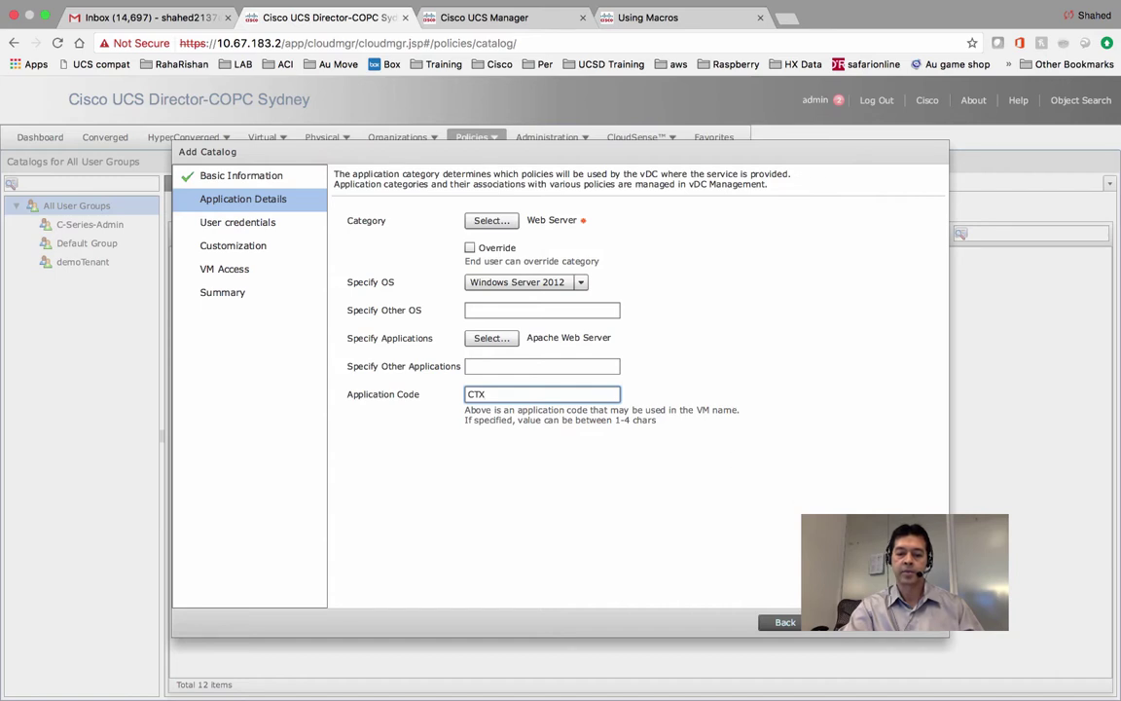
pyautogui.click(835, 622)
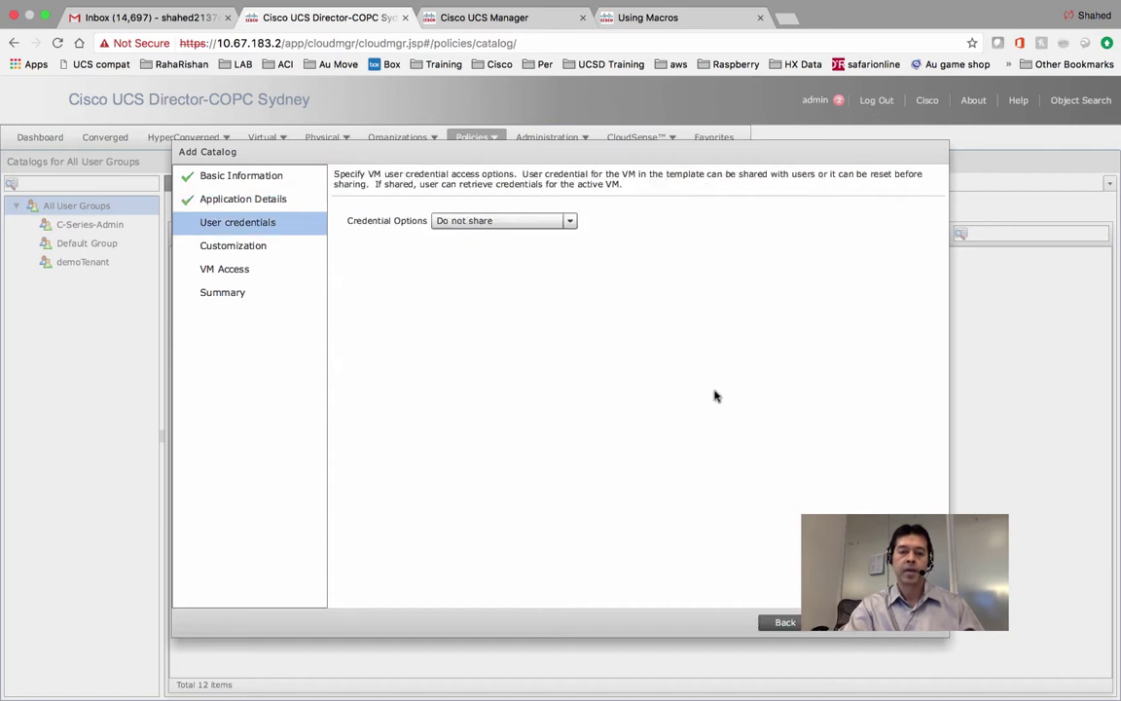
# Leave Credential Options at 'Do not share' and advance to Customization.
pyautogui.click(570, 222)
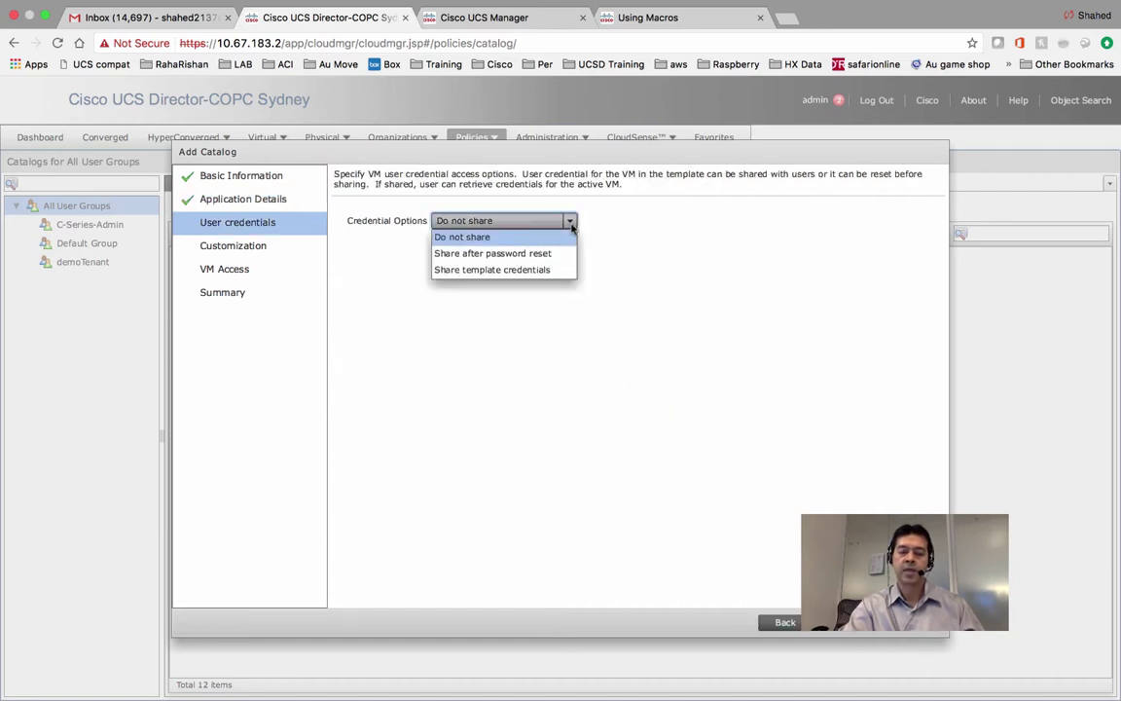
pyautogui.click(728, 273)
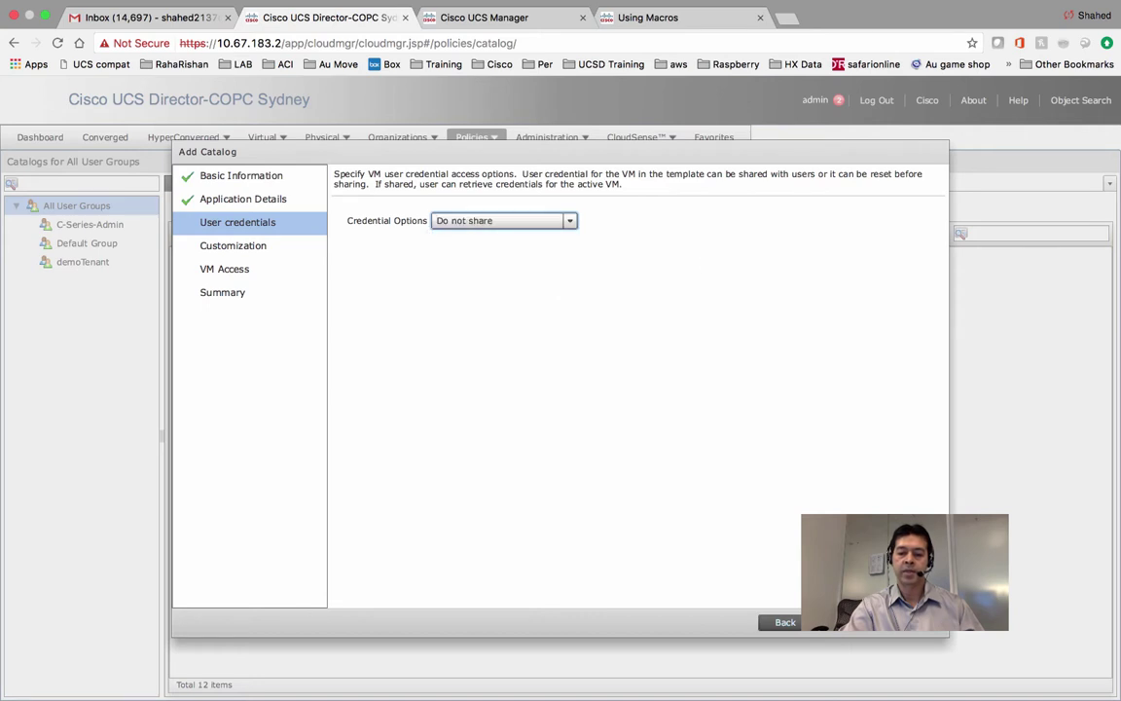
pyautogui.click(835, 622)
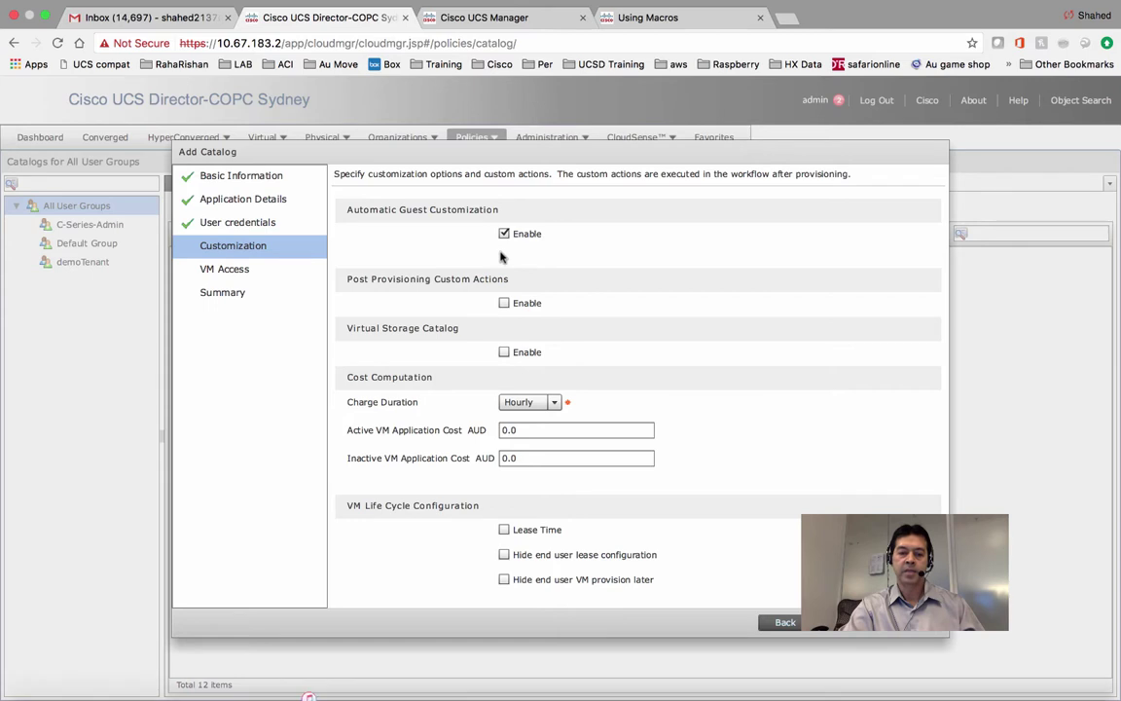
# Enable post-provisioning custom actions with the '5 VMProvisioningSetup' workflow.
pyautogui.click(504, 303)
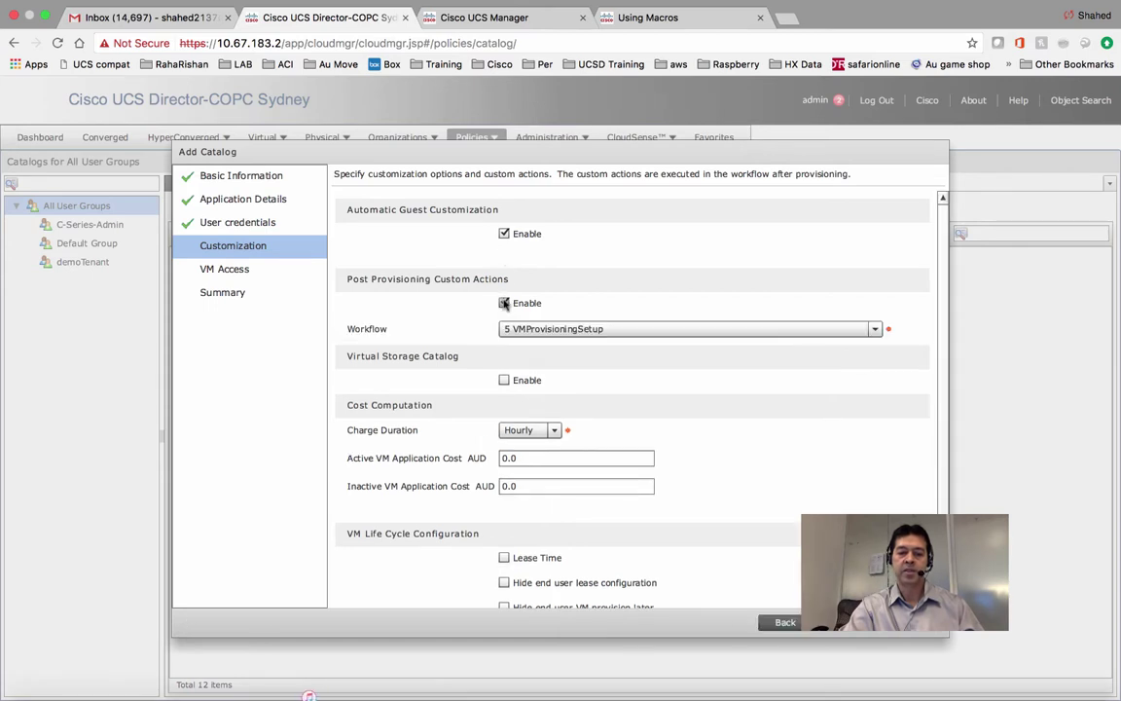
pyautogui.click(651, 330)
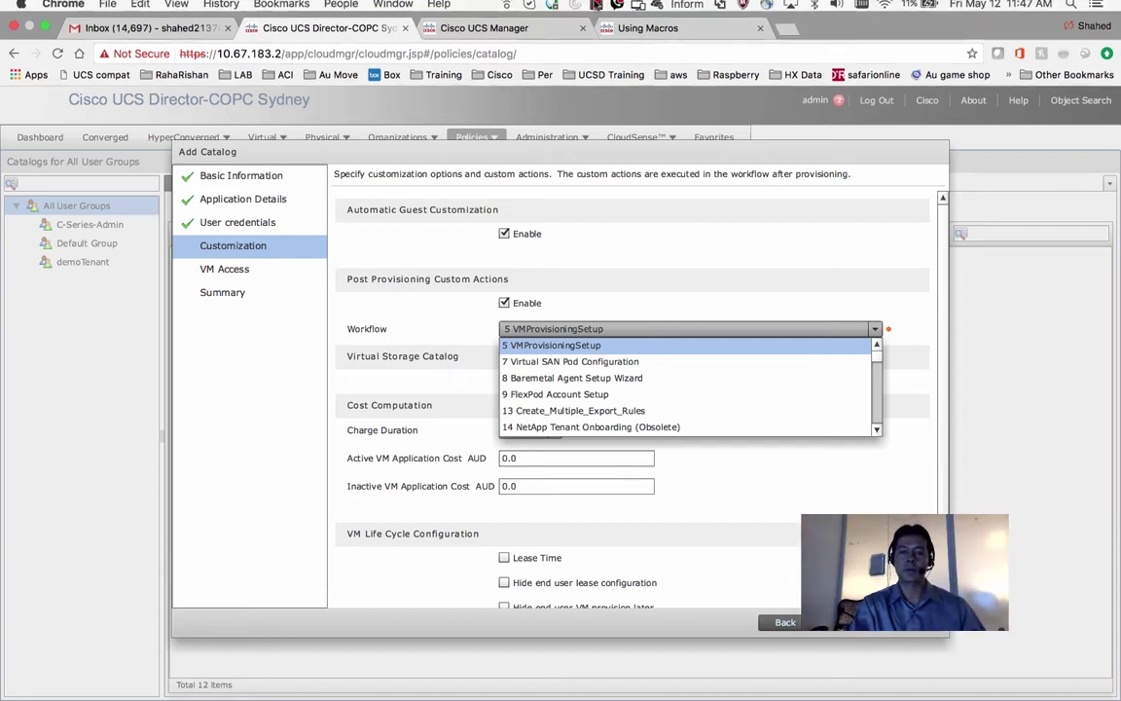
pyautogui.click(596, 8)
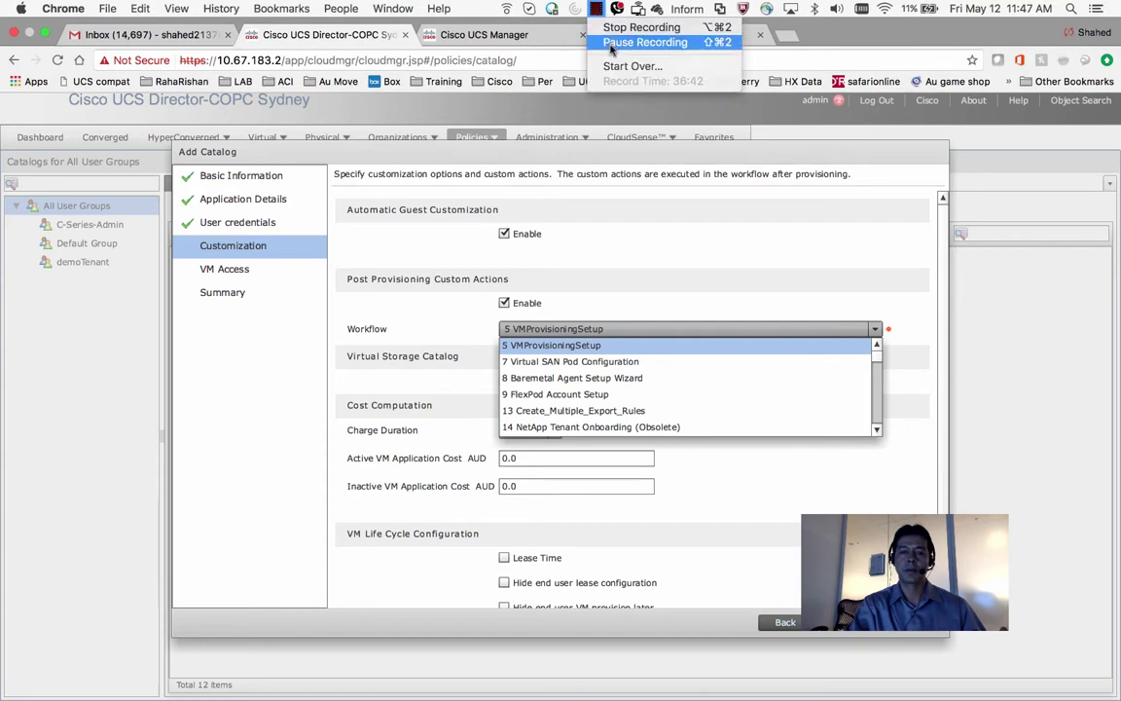
pyautogui.click(611, 44)
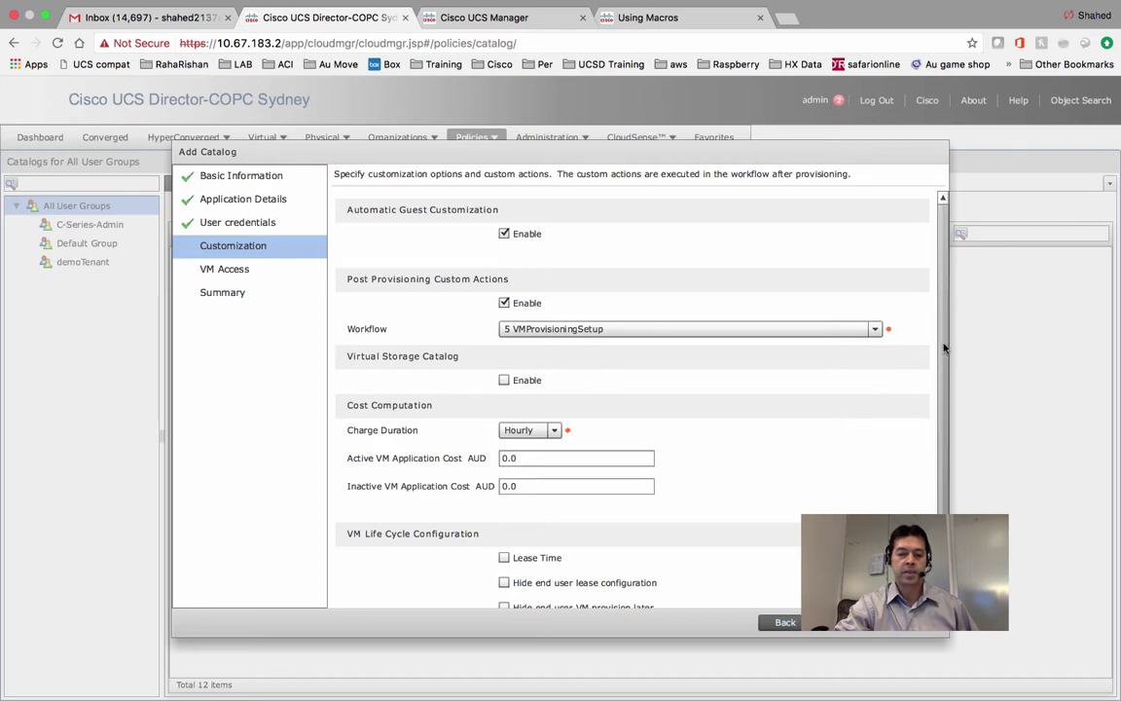
pyautogui.scroll(-1, 948, 394)
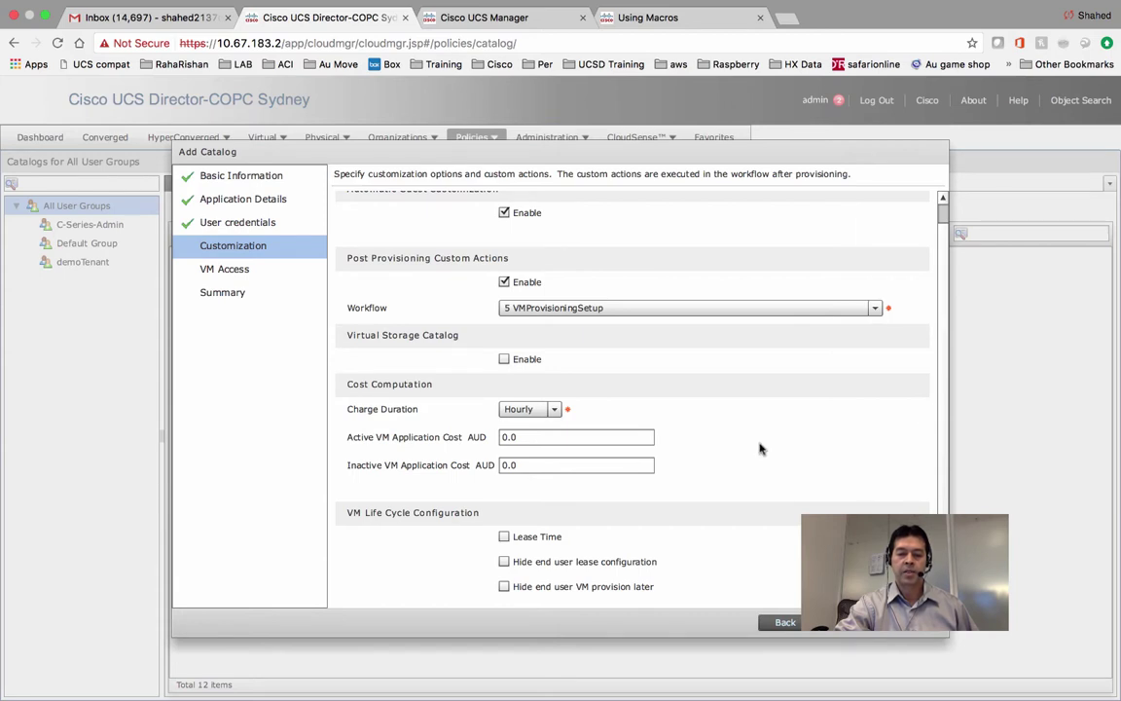
# Leave lease time disabled and move on to VM Access.
pyautogui.click(504, 536)
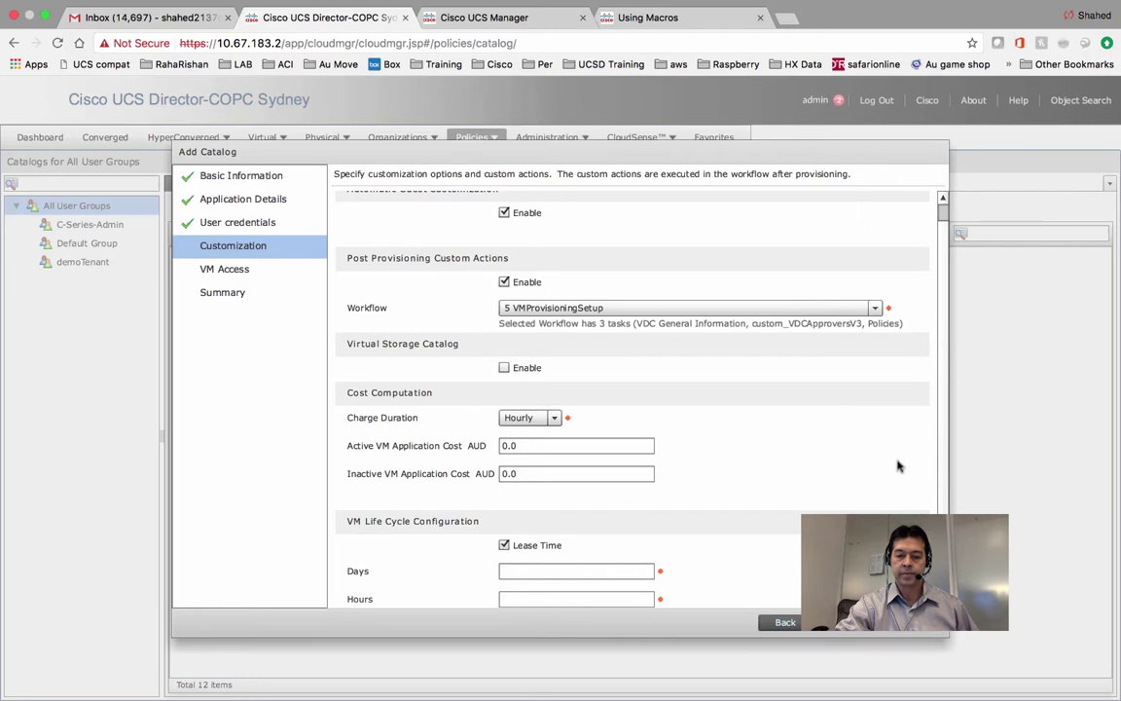
pyautogui.scroll(-2, 937, 437)
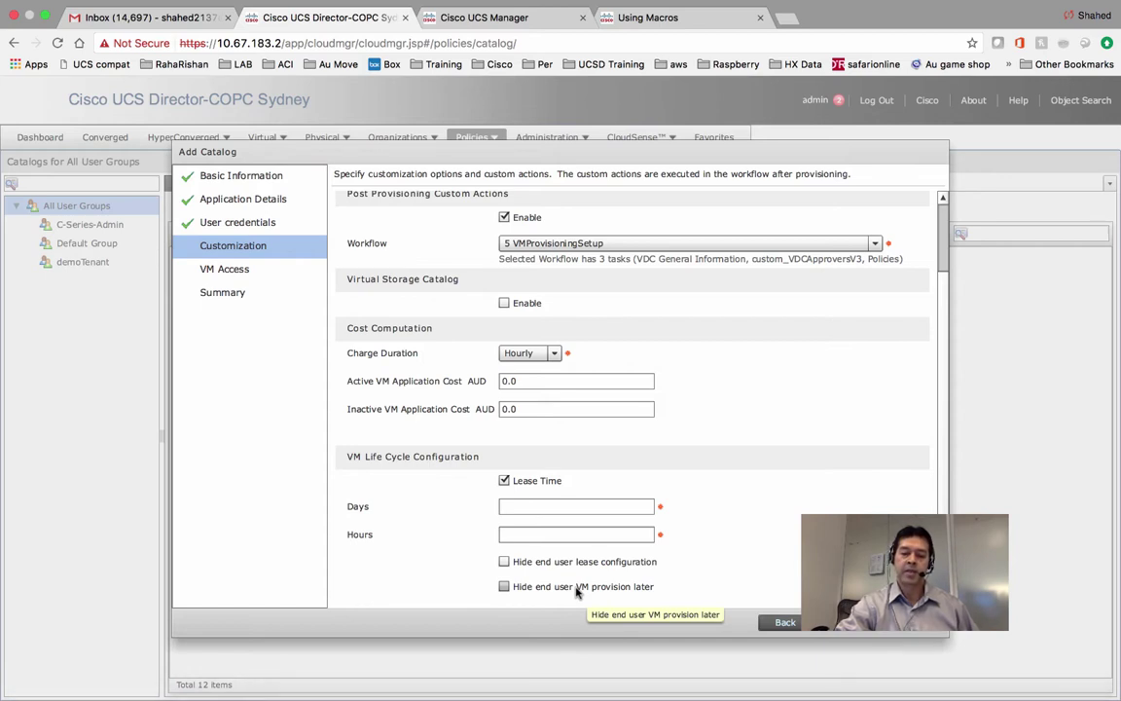
pyautogui.click(504, 481)
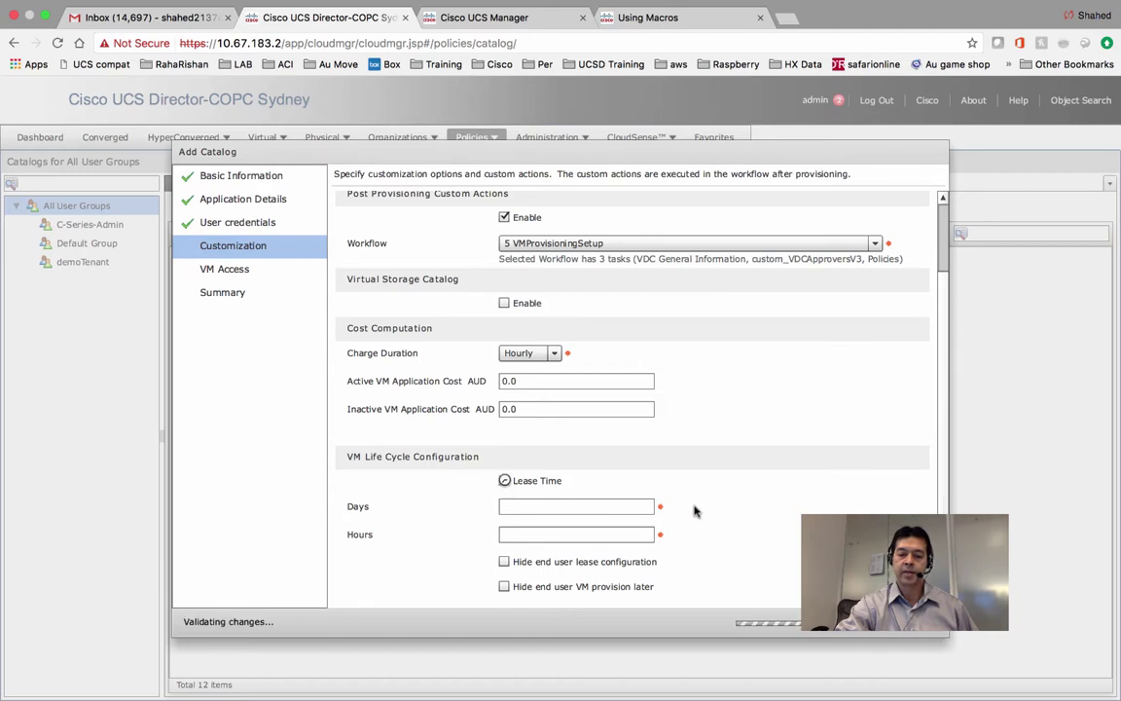
pyautogui.click(839, 622)
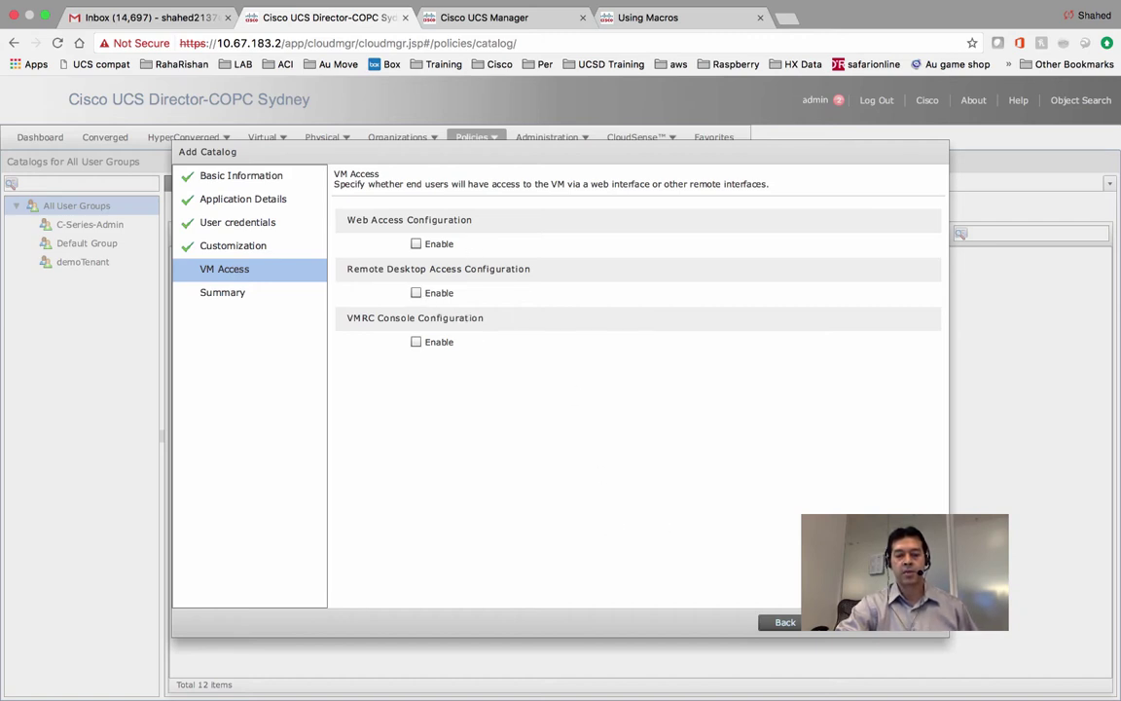
# Submit the UCSD Test RHEL7.0 catalog item from the Summary page and acknowledge the result.
pyautogui.click(828, 622)
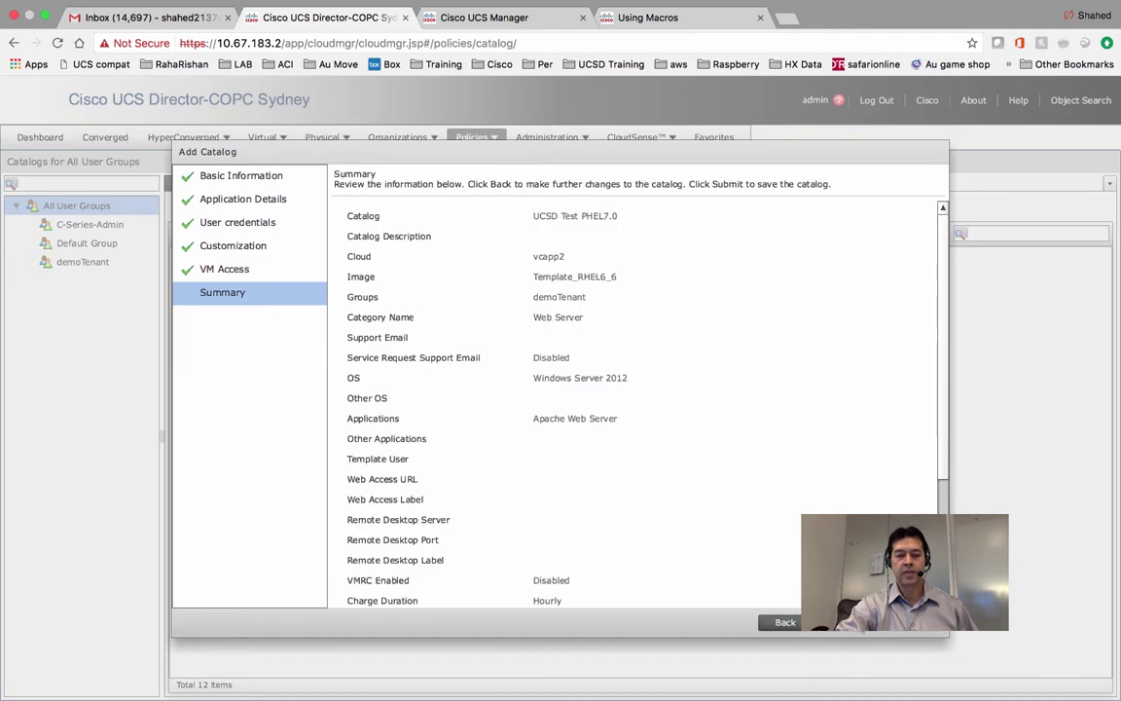
pyautogui.click(828, 622)
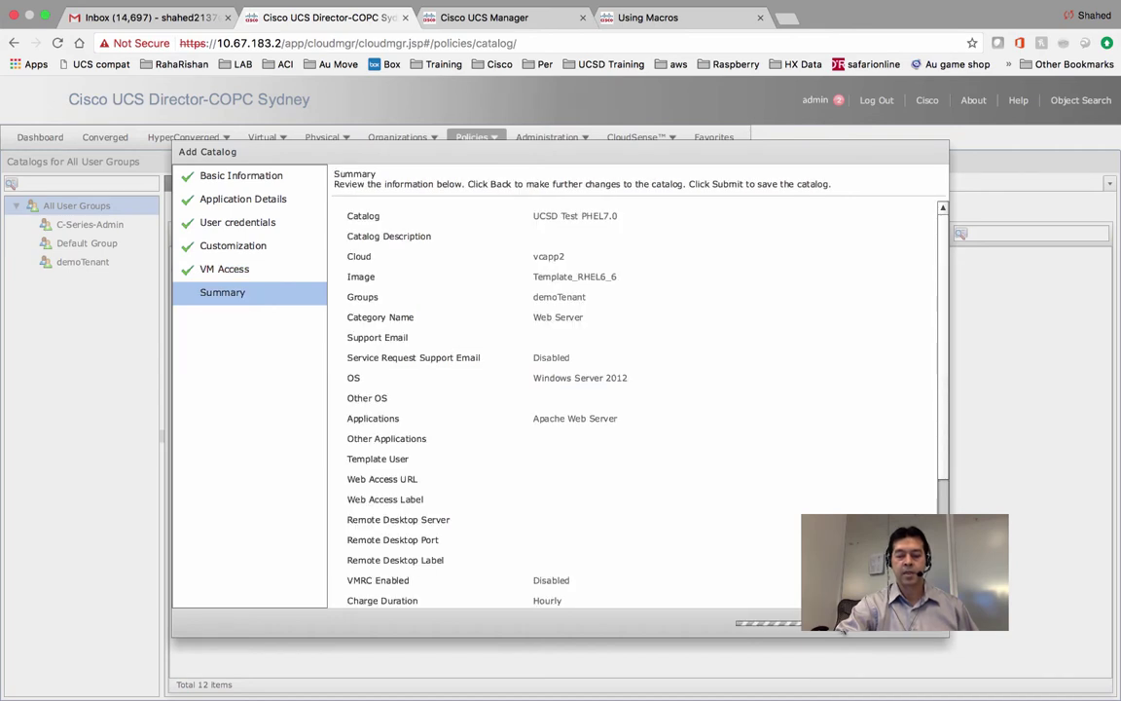
pyautogui.click(562, 405)
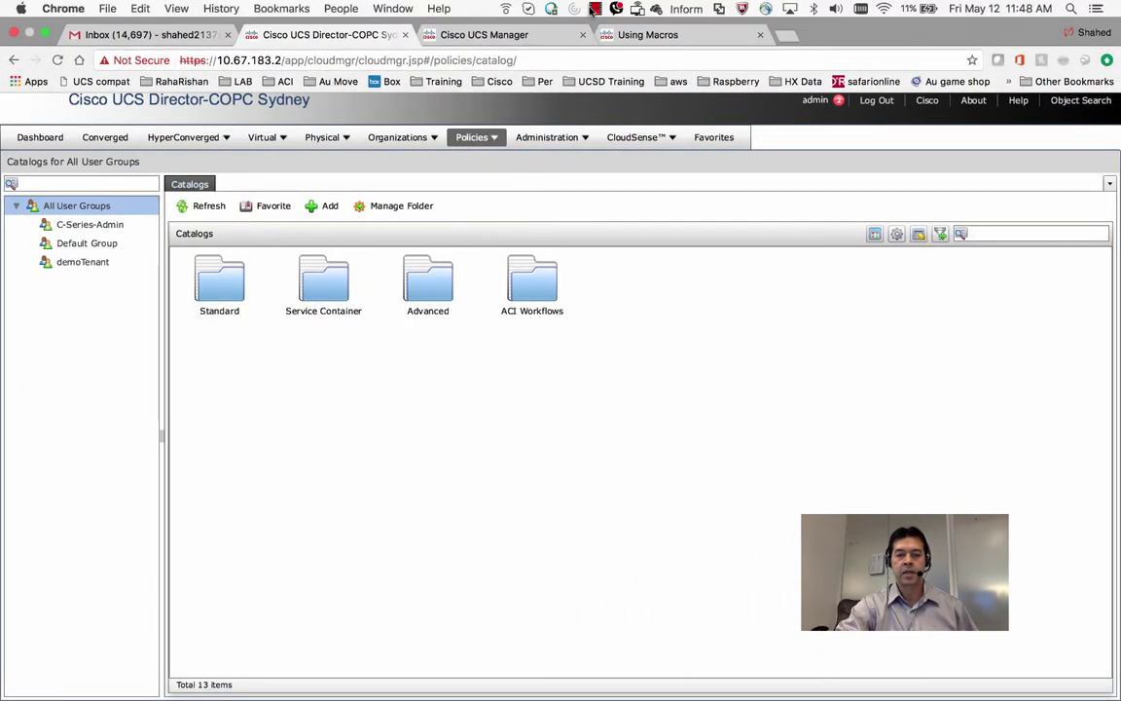
# Open the UCS Director login page and enter the end user's username.
pyautogui.click(594, 9)
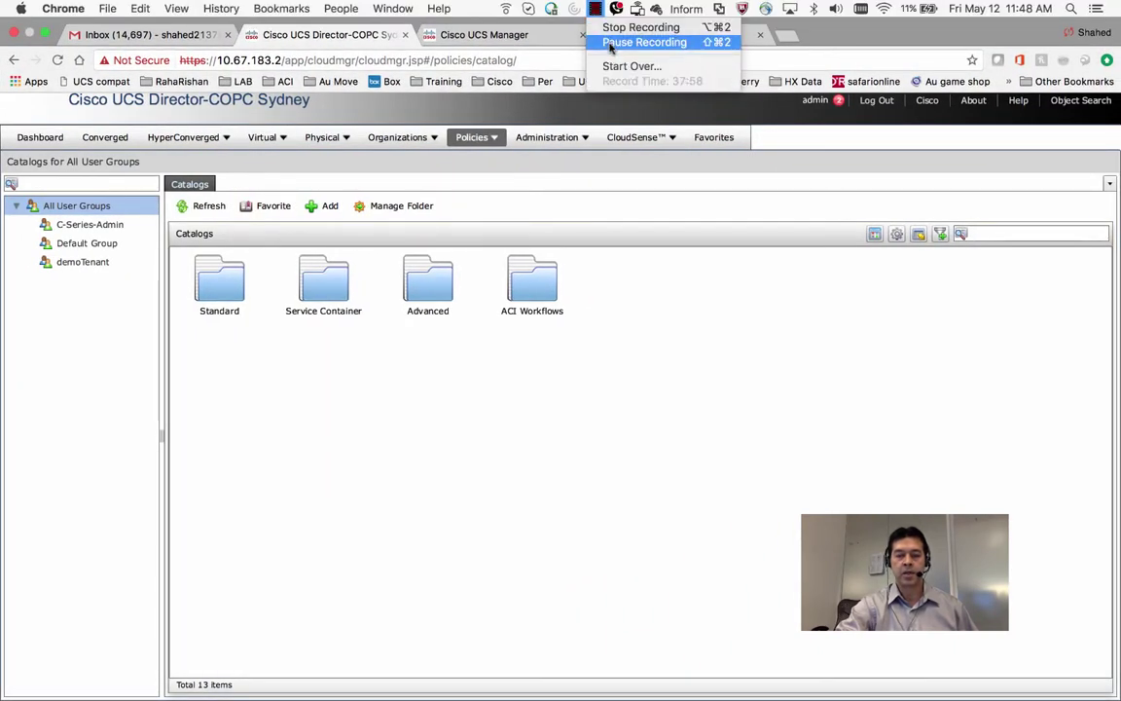
pyautogui.click(612, 42)
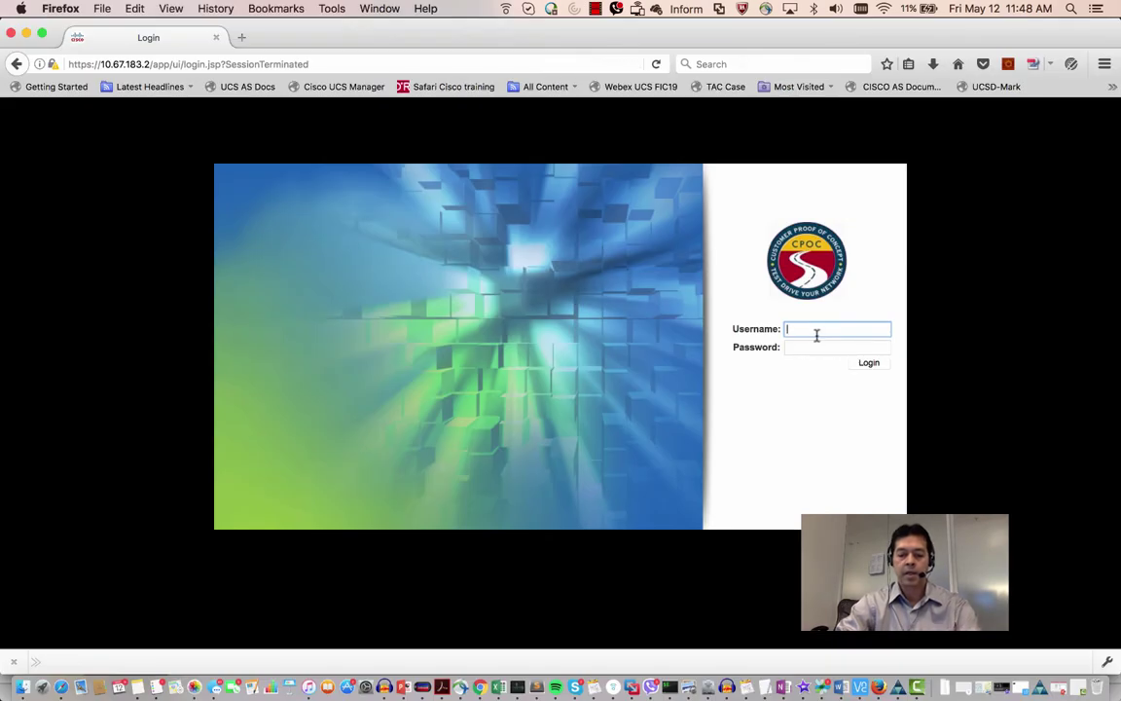
pyautogui.write('user')
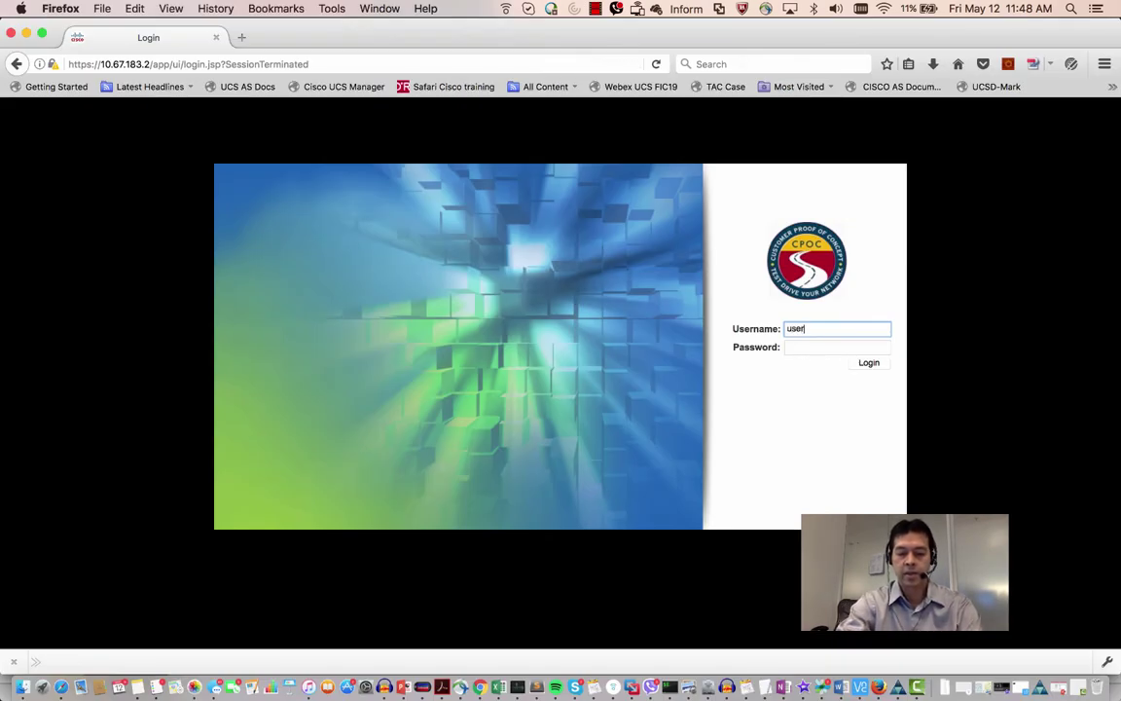
pyautogui.write('1')
# Enter the end user's password and log in to the end-user portal.
pyautogui.click(818, 349)
pyautogui.write('C')
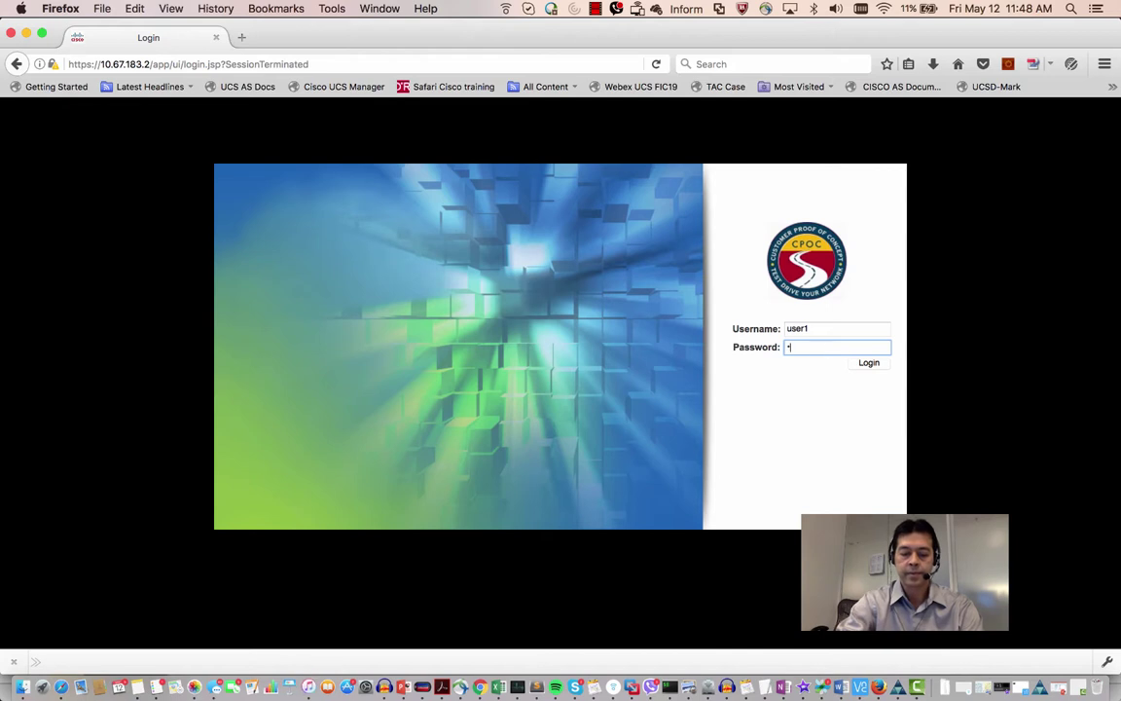
pyautogui.write('1sco123')
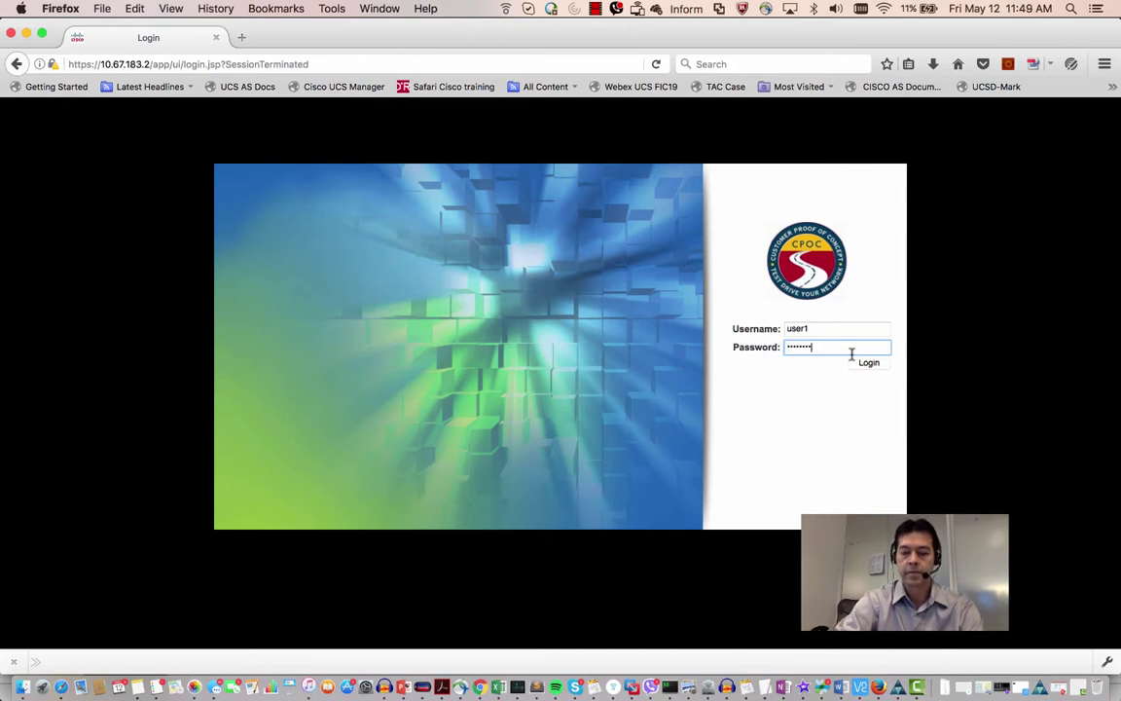
pyautogui.click(869, 363)
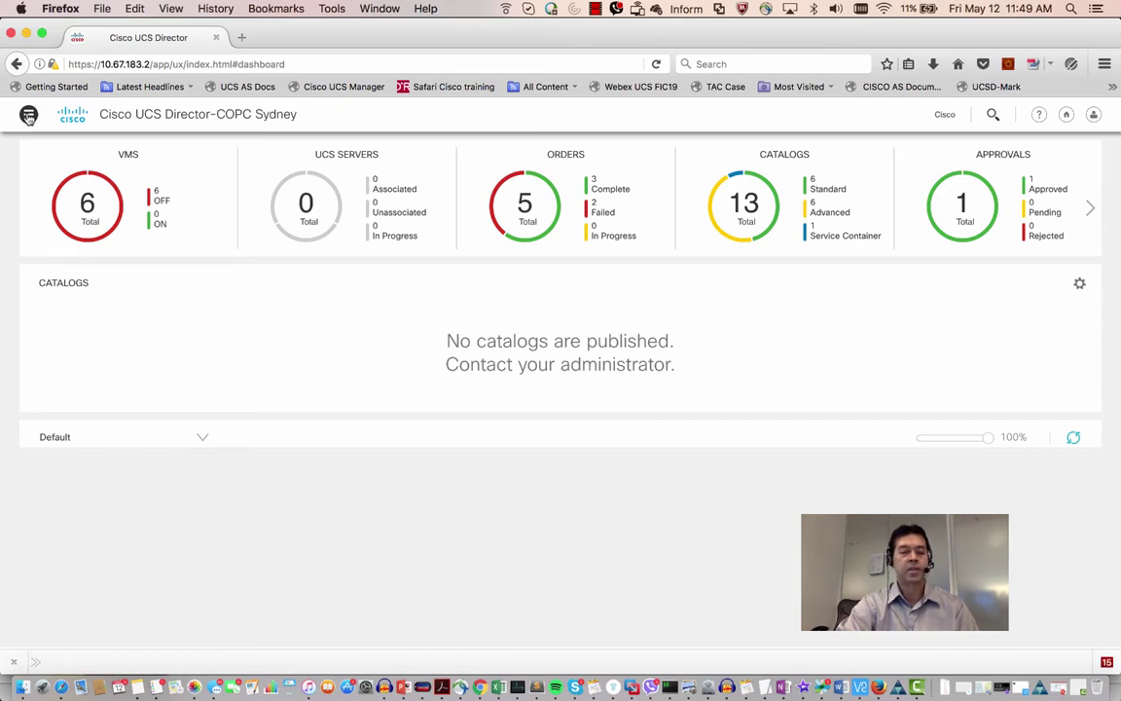
# Go to the Catalogs page from the portal's navigation menu.
pyautogui.click(29, 115)
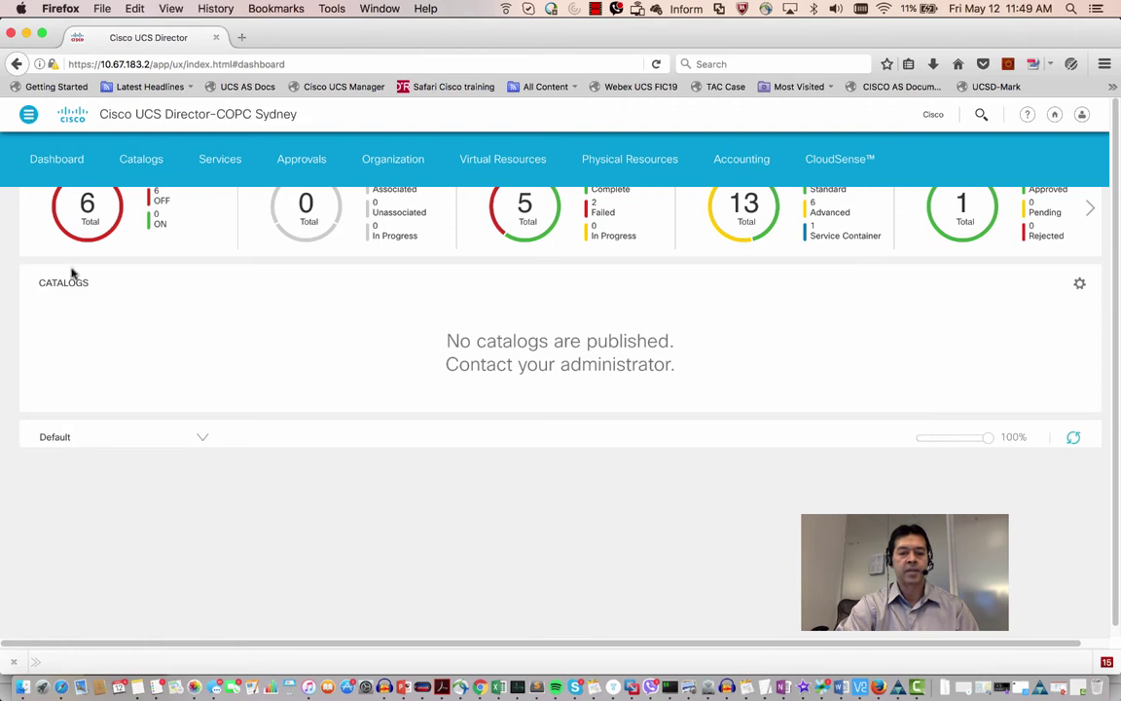
pyautogui.click(141, 162)
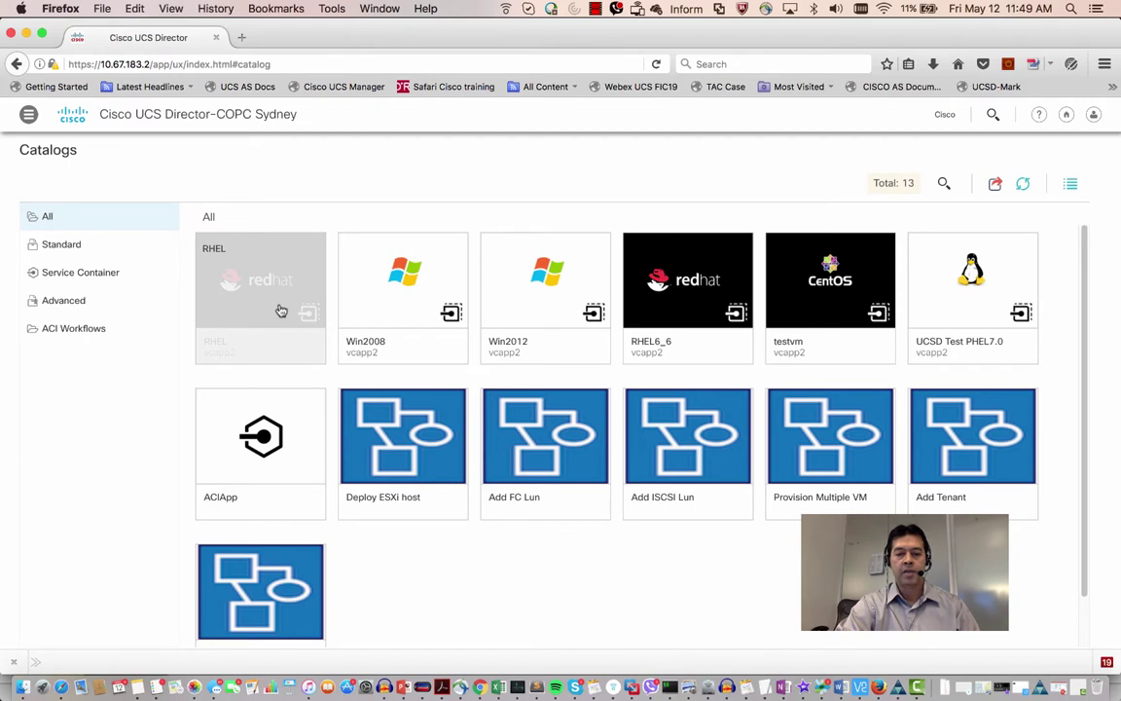
# Order UCSD Test RHEL7.0 with demoTenant group VM ownership and continue to deployment configuration.
pyautogui.click(972, 305)
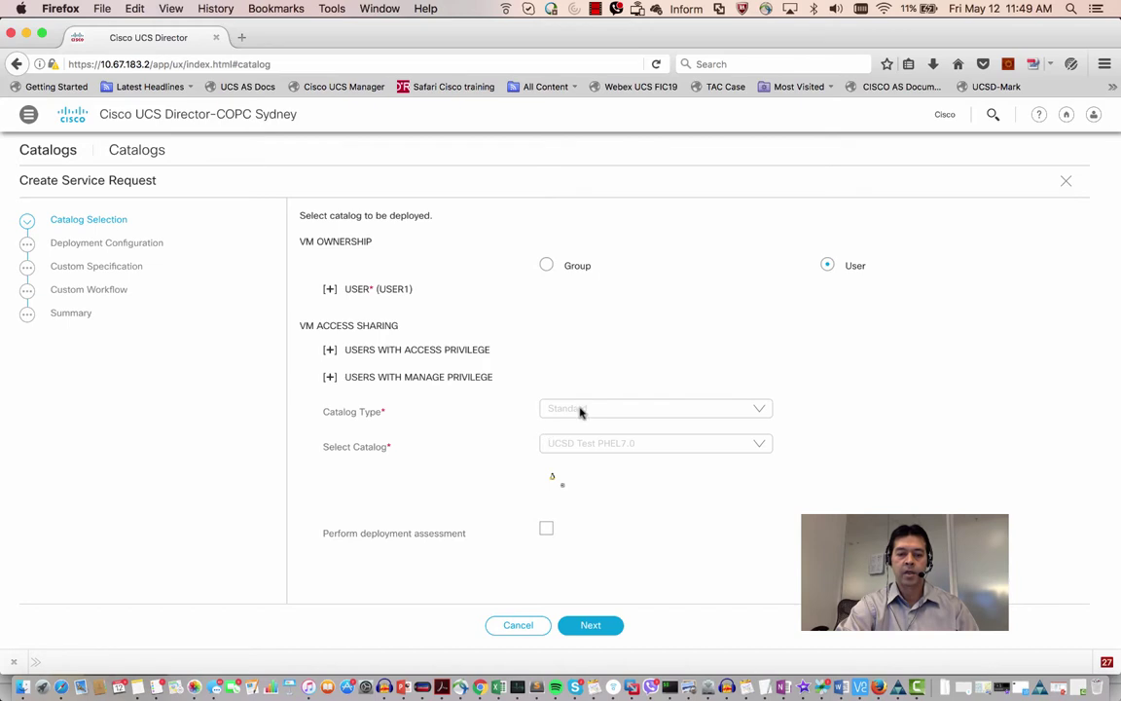
pyautogui.click(547, 265)
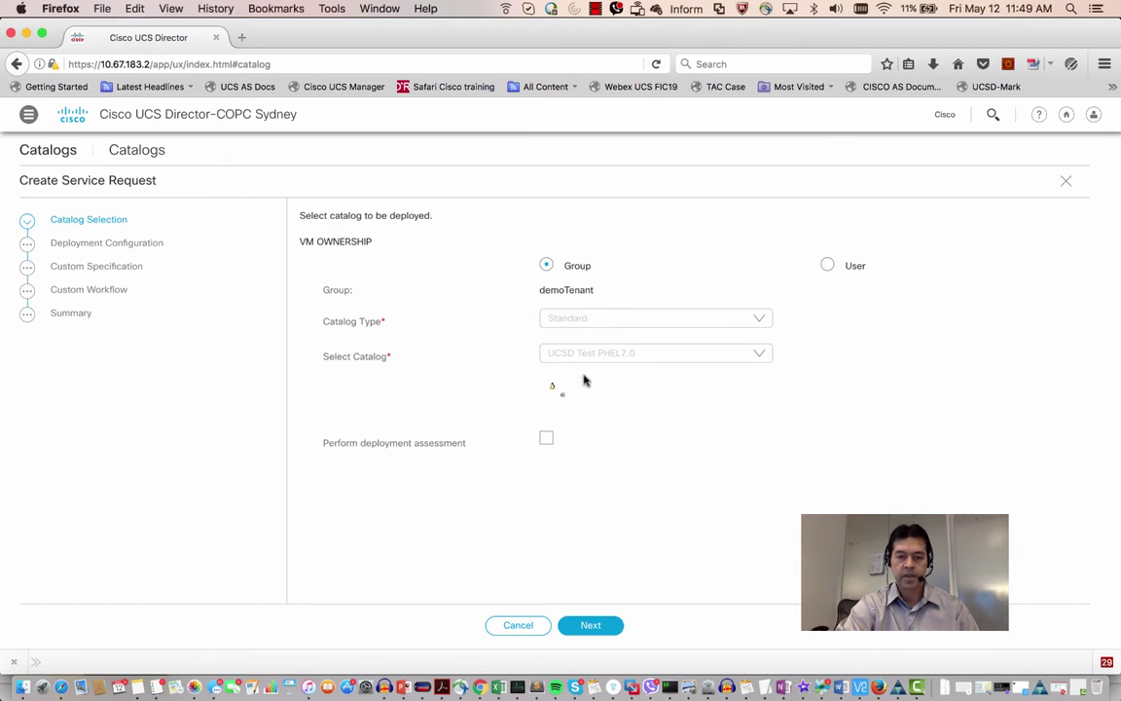
pyautogui.click(585, 626)
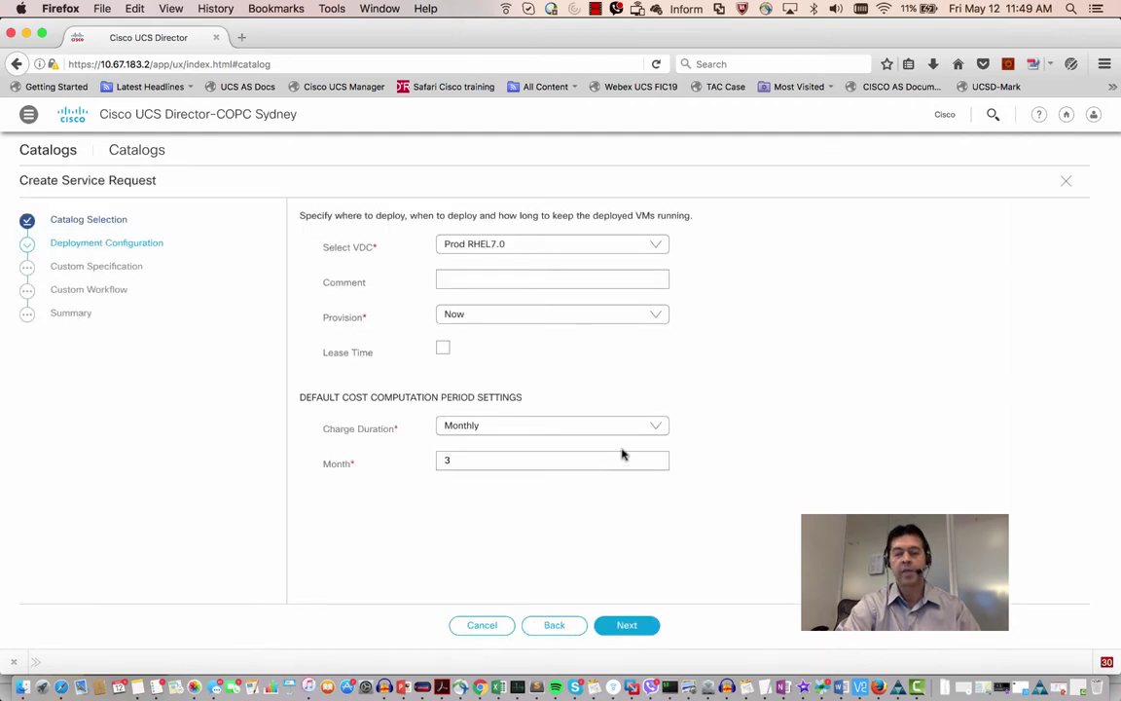
# Keep Prod RHEL7.0 as the target VDC, schedule provisioning for later, and keep Monthly charge duration.
pyautogui.click(658, 246)
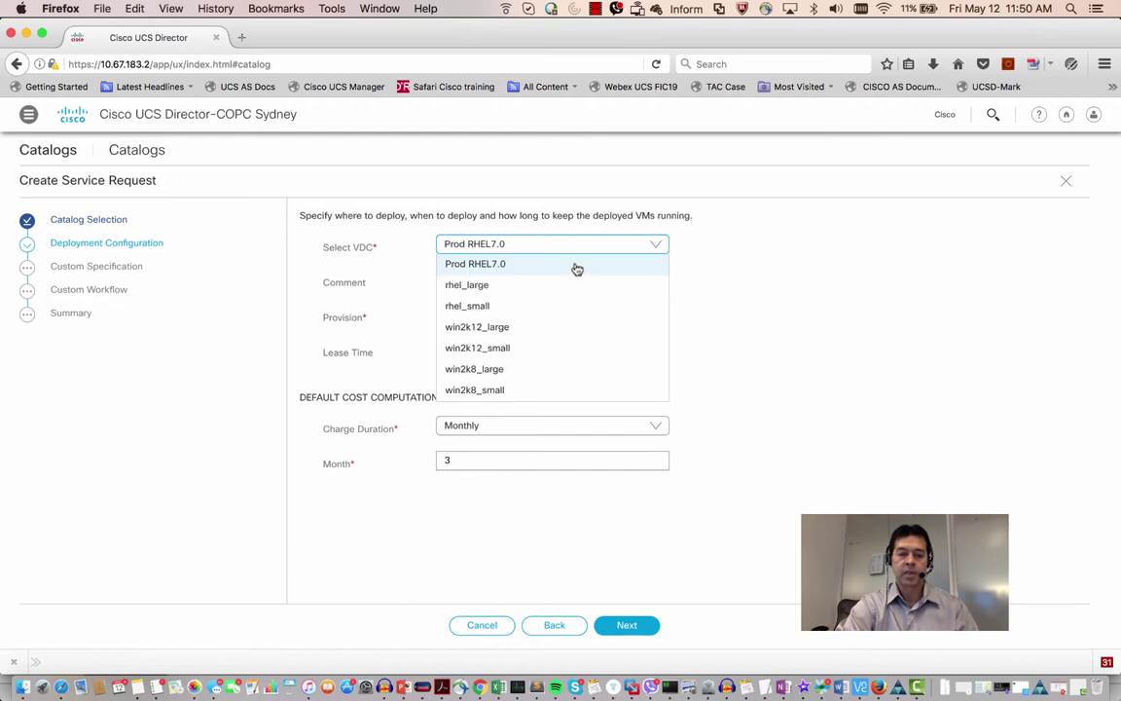
pyautogui.click(576, 266)
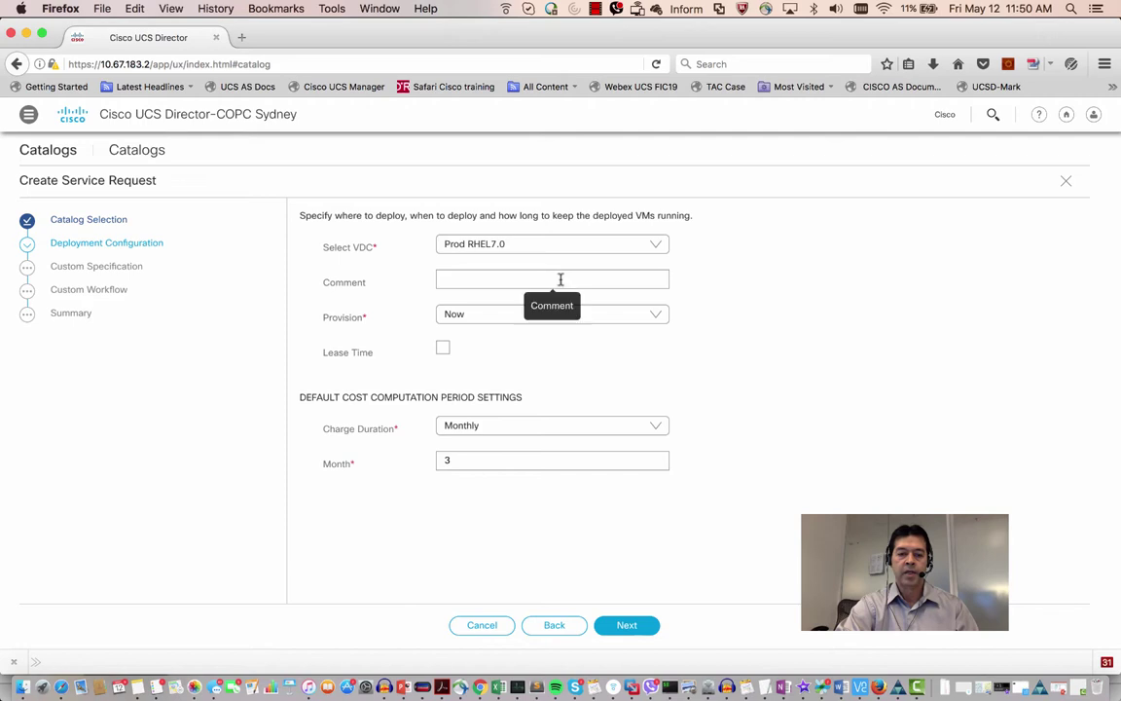
pyautogui.click(560, 279)
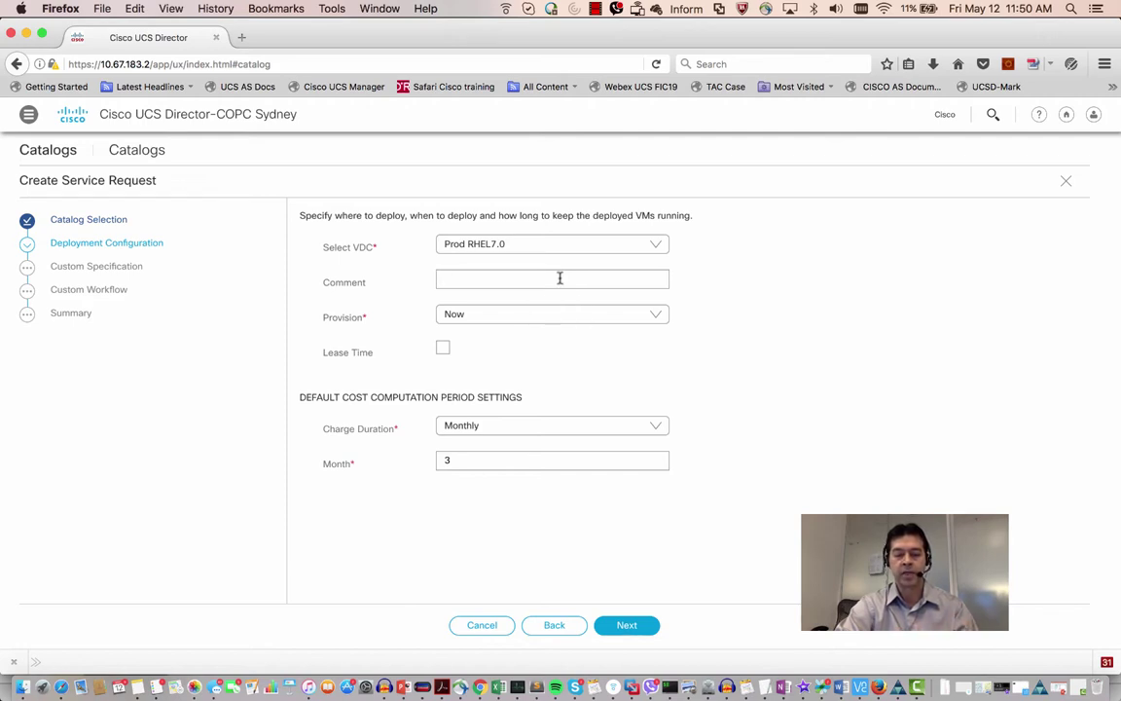
pyautogui.click(552, 316)
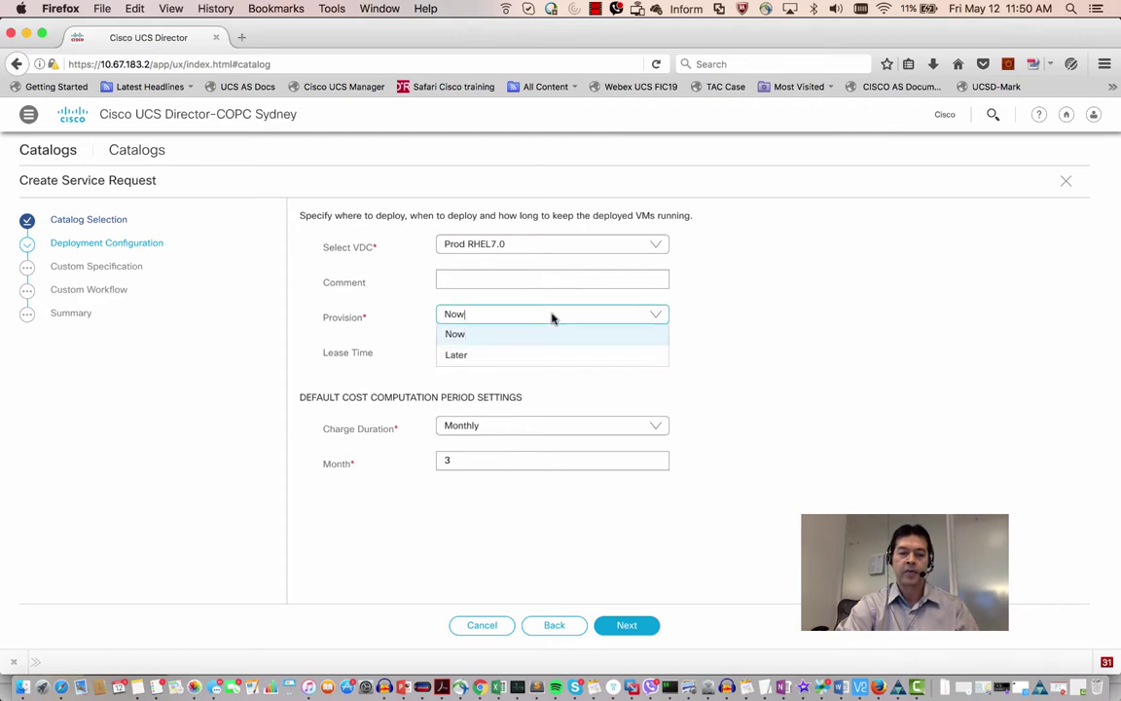
pyautogui.click(475, 358)
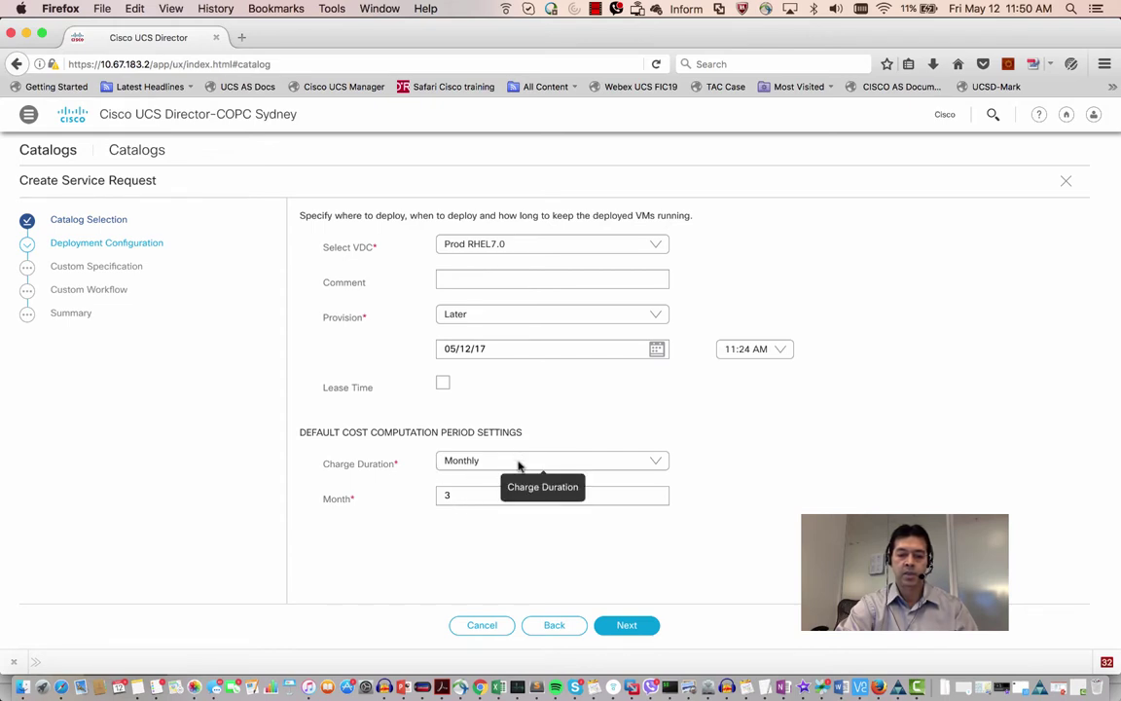
pyautogui.click(518, 465)
pyautogui.click(565, 423)
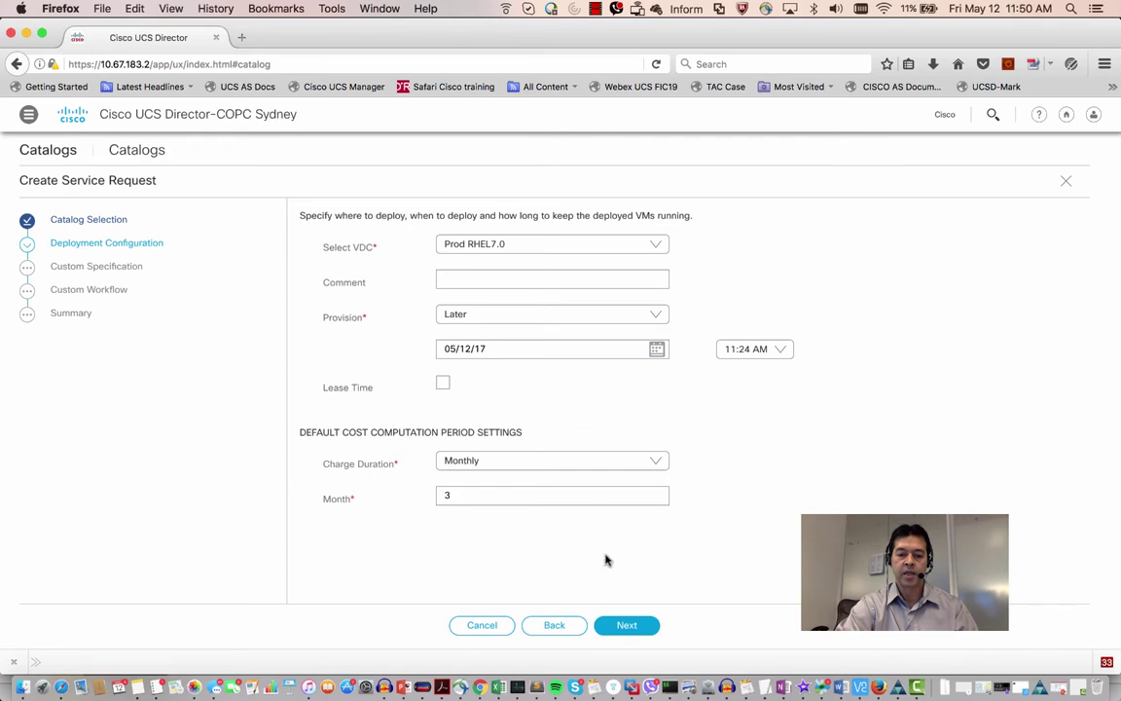
# Enable a VM lease of 0 days and 2 hours, then advance to Custom Specification.
pyautogui.click(443, 384)
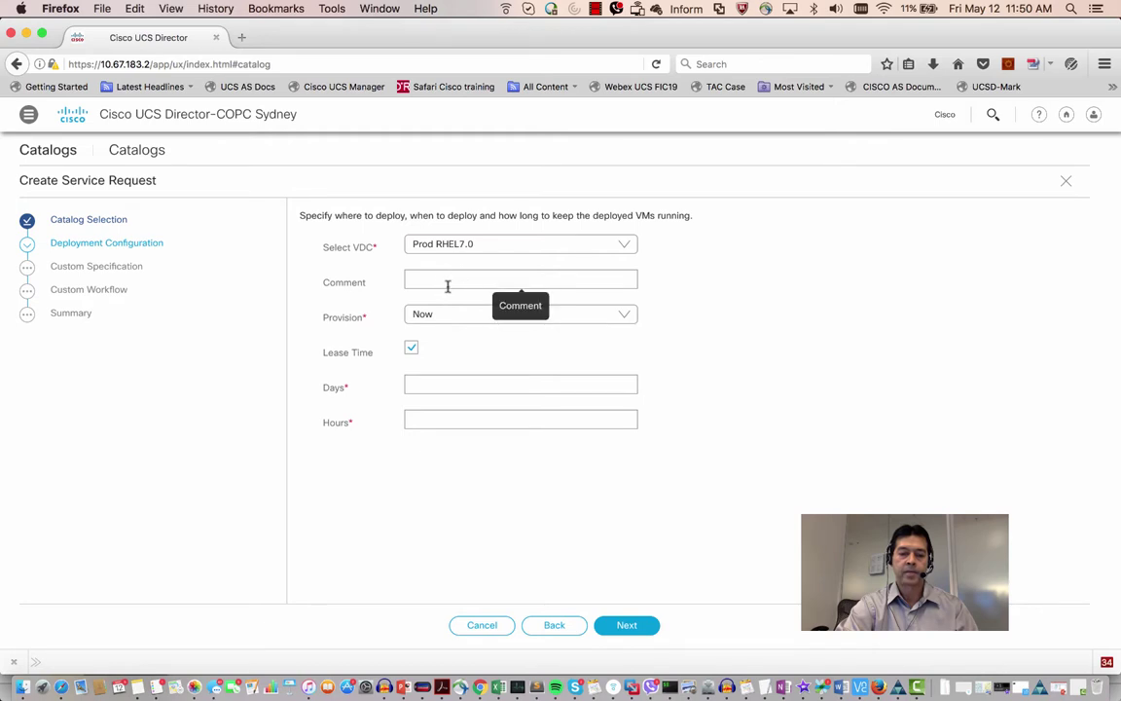
pyautogui.click(429, 423)
pyautogui.write('2')
pyautogui.click(425, 385)
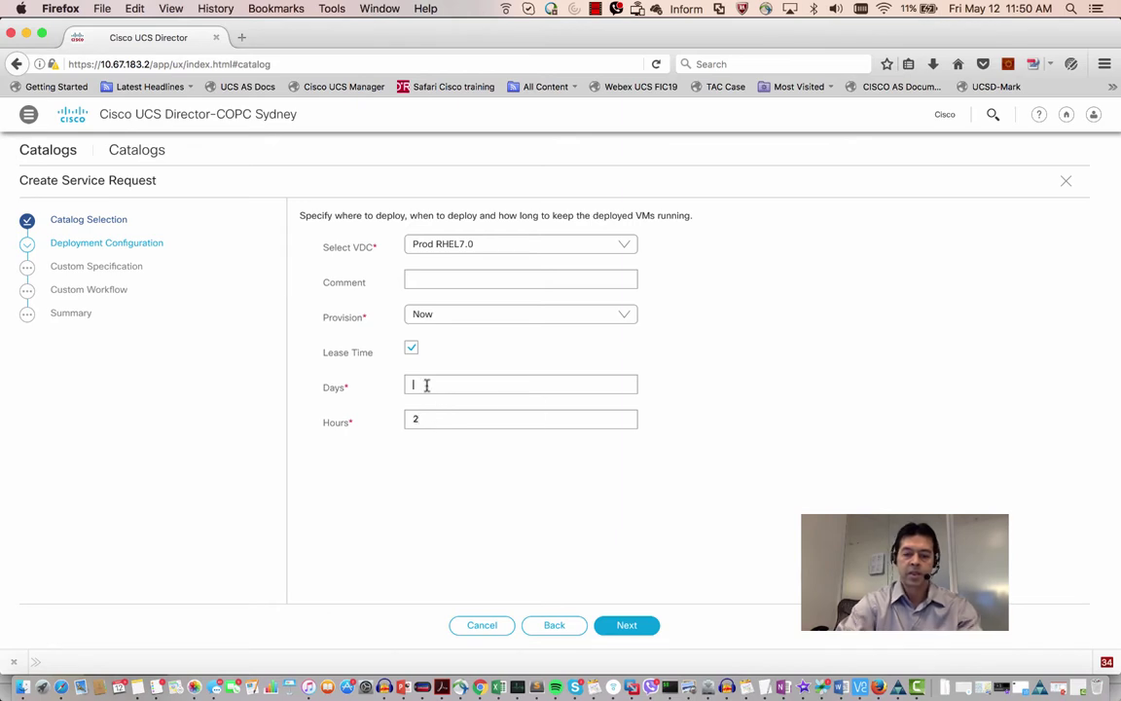
pyautogui.write('0')
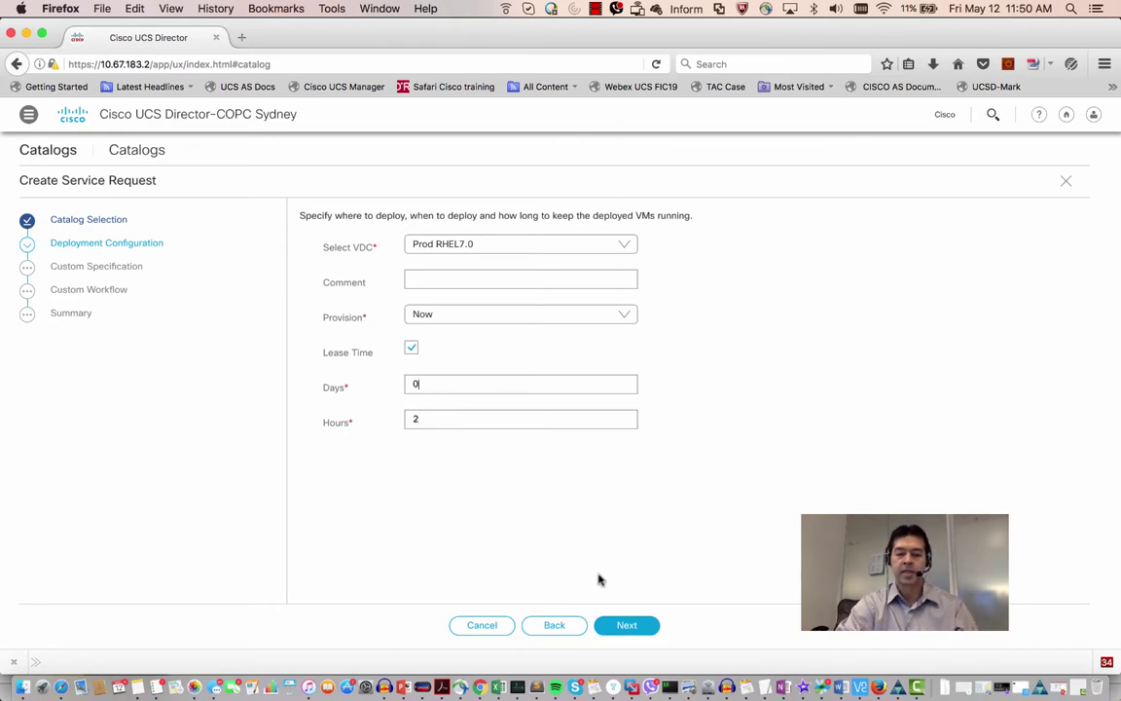
pyautogui.click(625, 630)
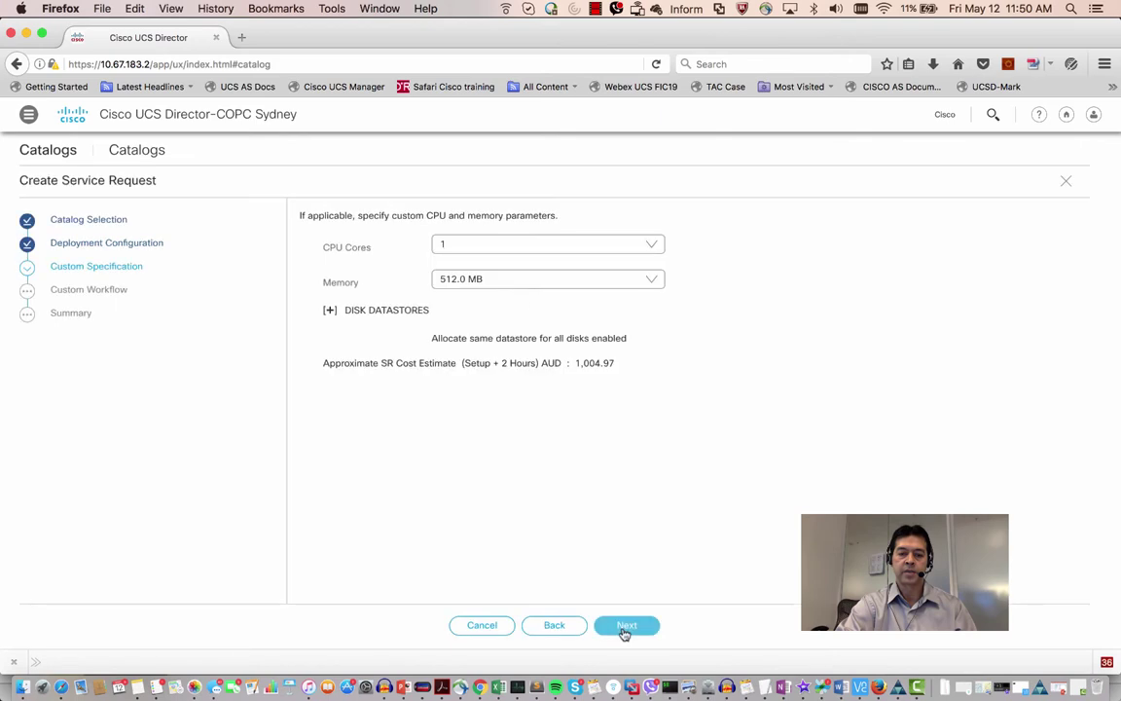
# Keep the CPU at 1 core and memory at 512.0 MB.
pyautogui.click(654, 244)
pyautogui.click(776, 248)
pyautogui.click(654, 278)
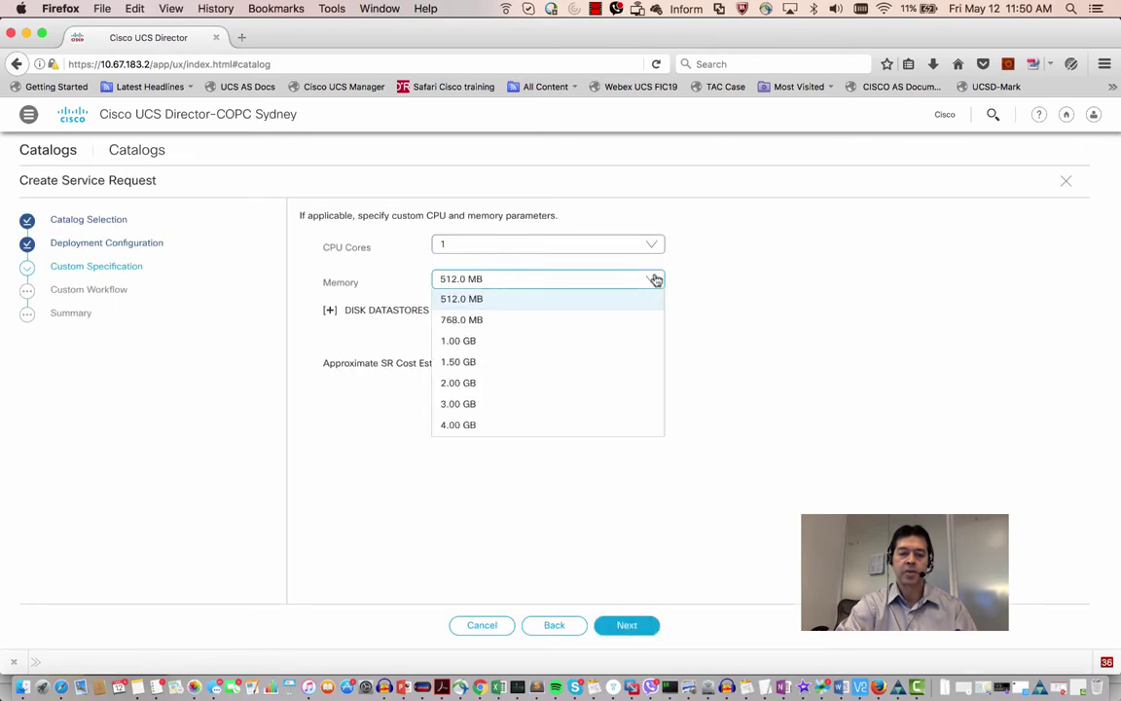
pyautogui.click(741, 310)
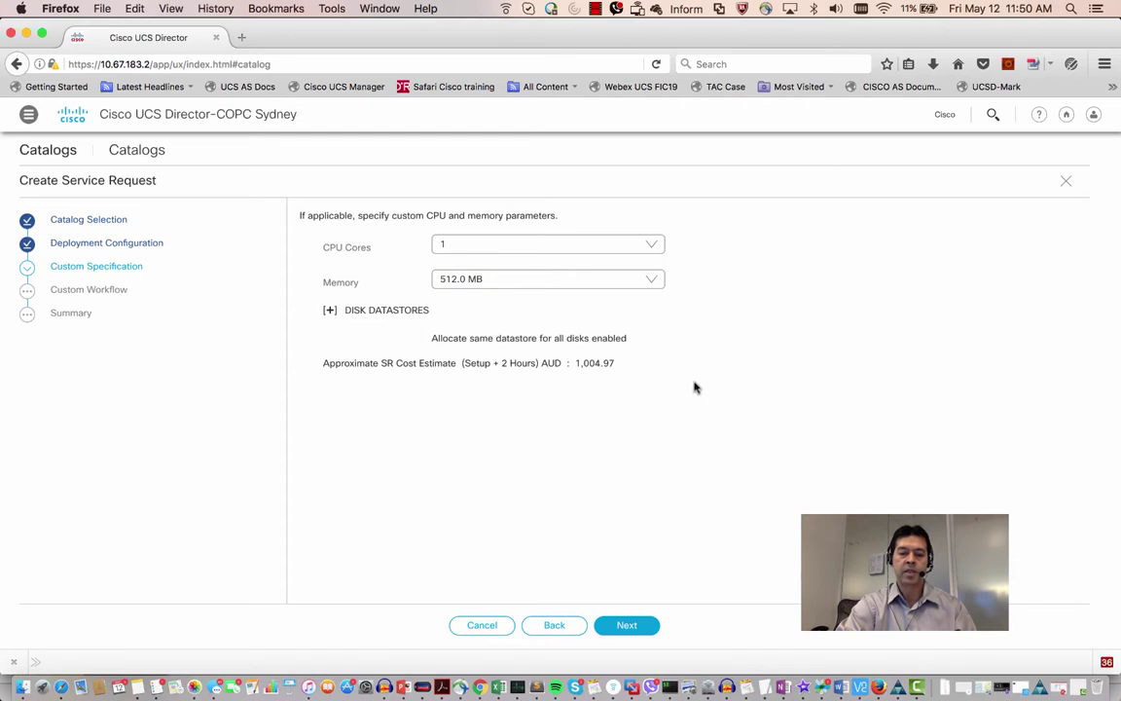
# Select Hard disk 1 under Disk Datastores and, after the proceed attempt fails, edit its datastore entry.
pyautogui.click(333, 311)
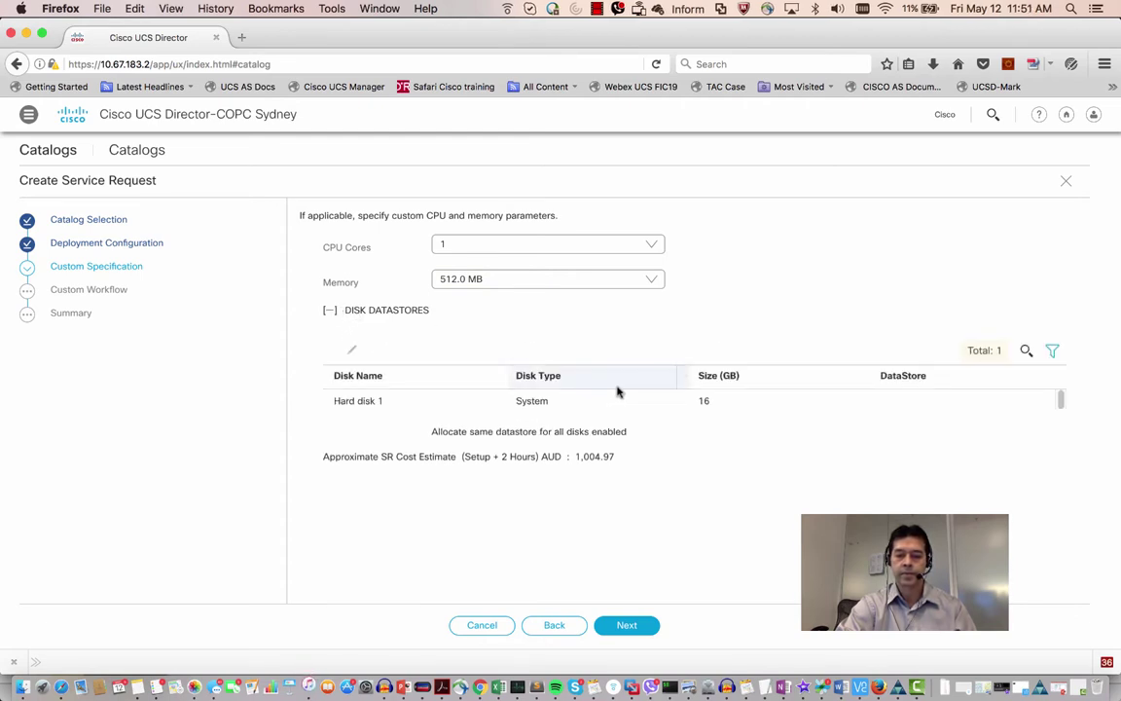
pyautogui.click(641, 412)
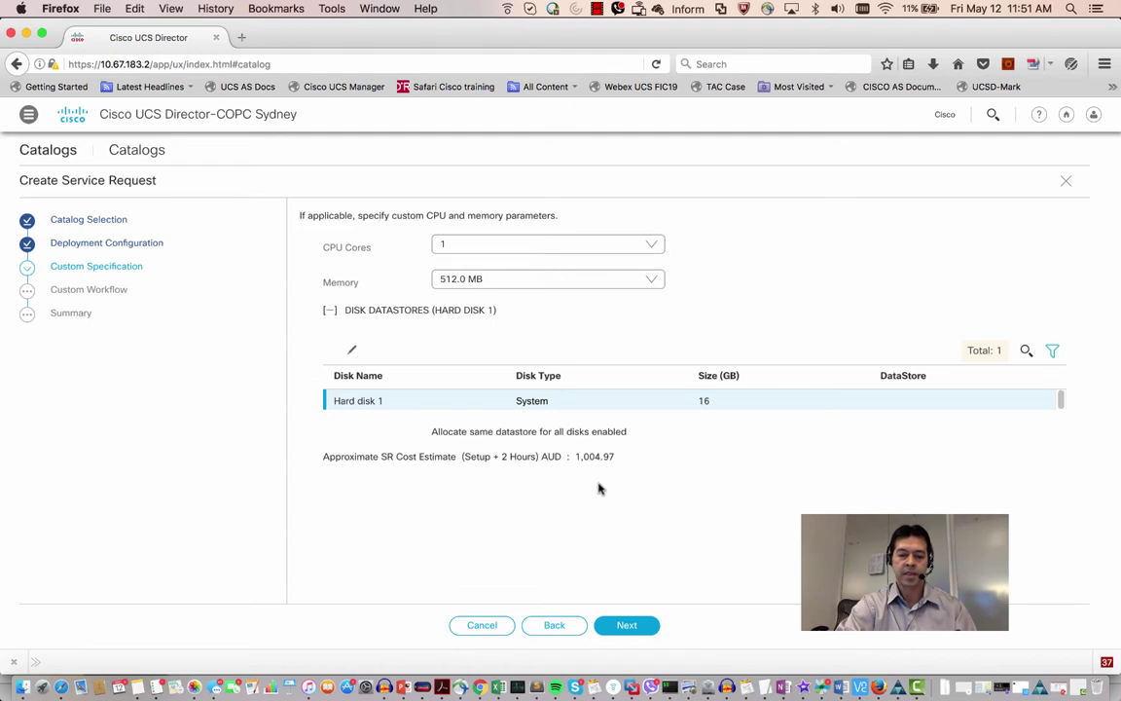
pyautogui.moveTo(612, 458); pyautogui.dragTo(570, 456)
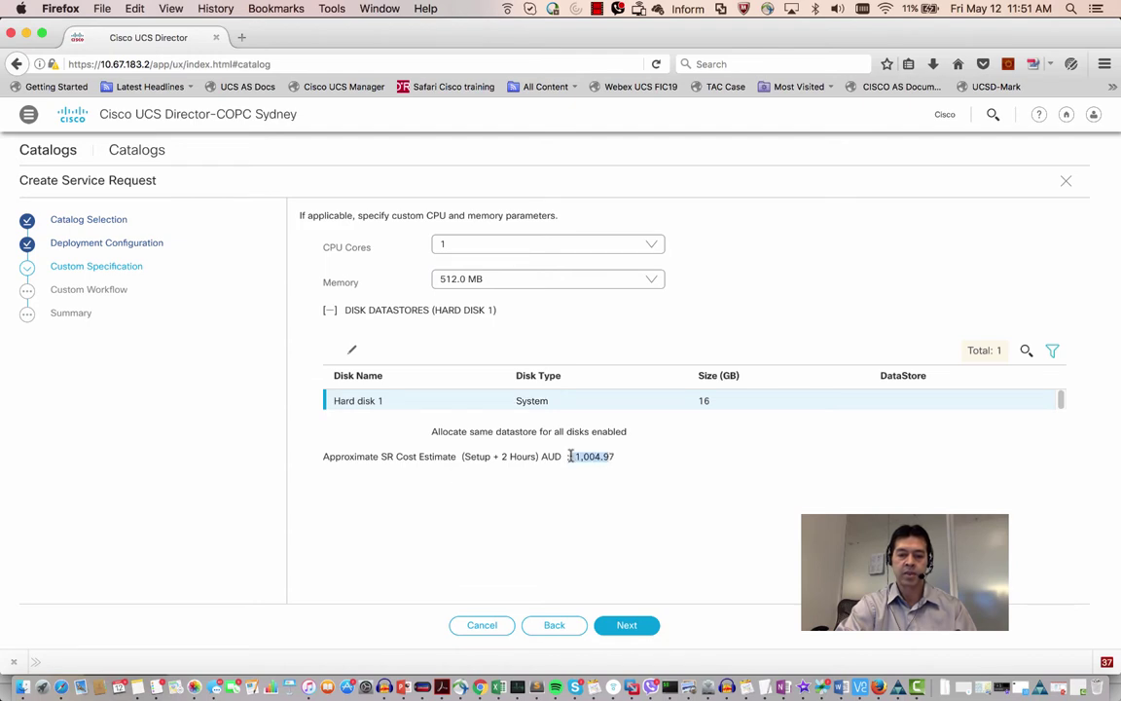
pyautogui.click(608, 458)
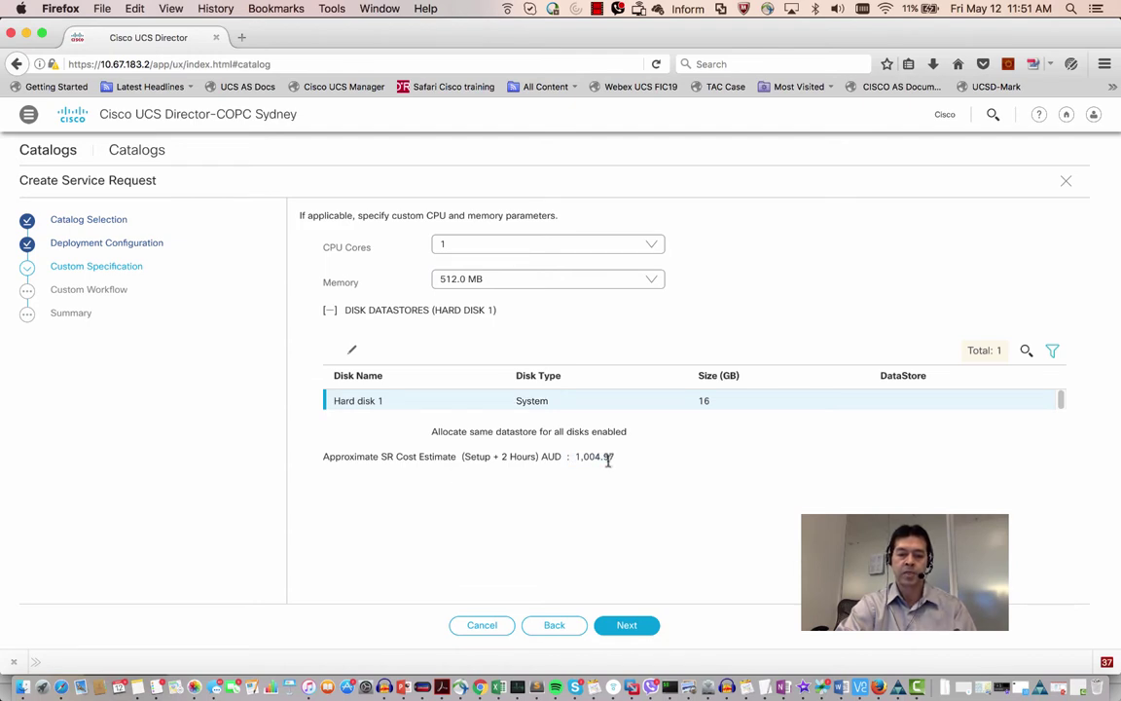
pyautogui.click(630, 633)
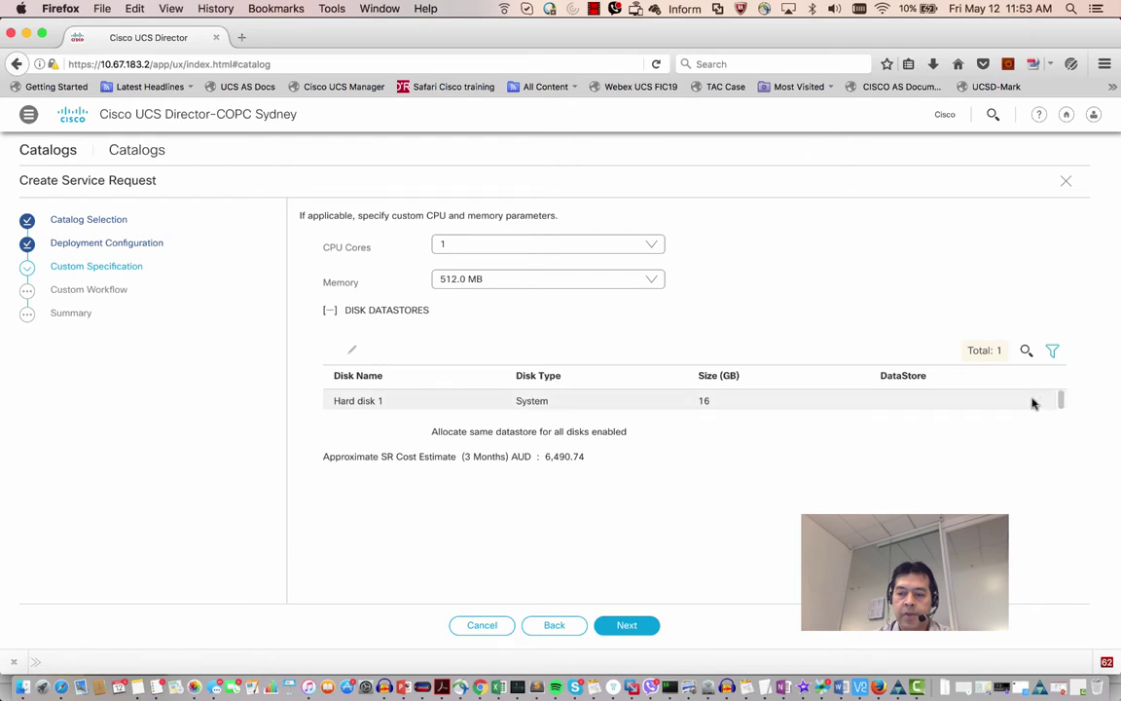
pyautogui.click(911, 393)
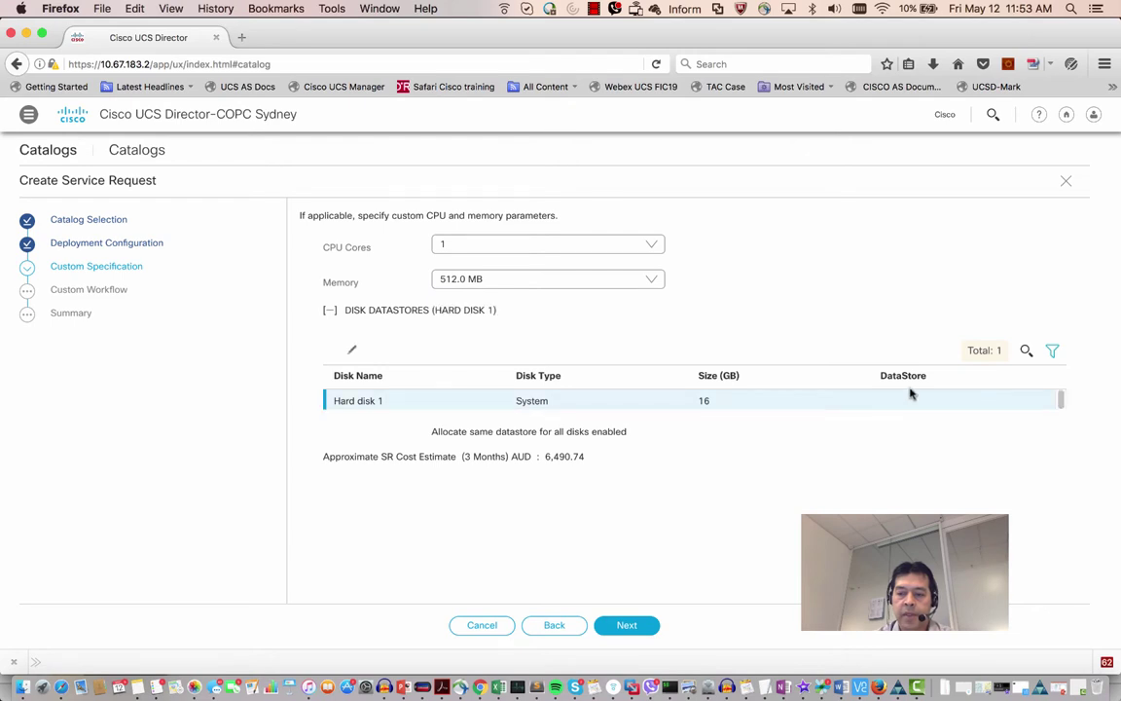
pyautogui.click(353, 352)
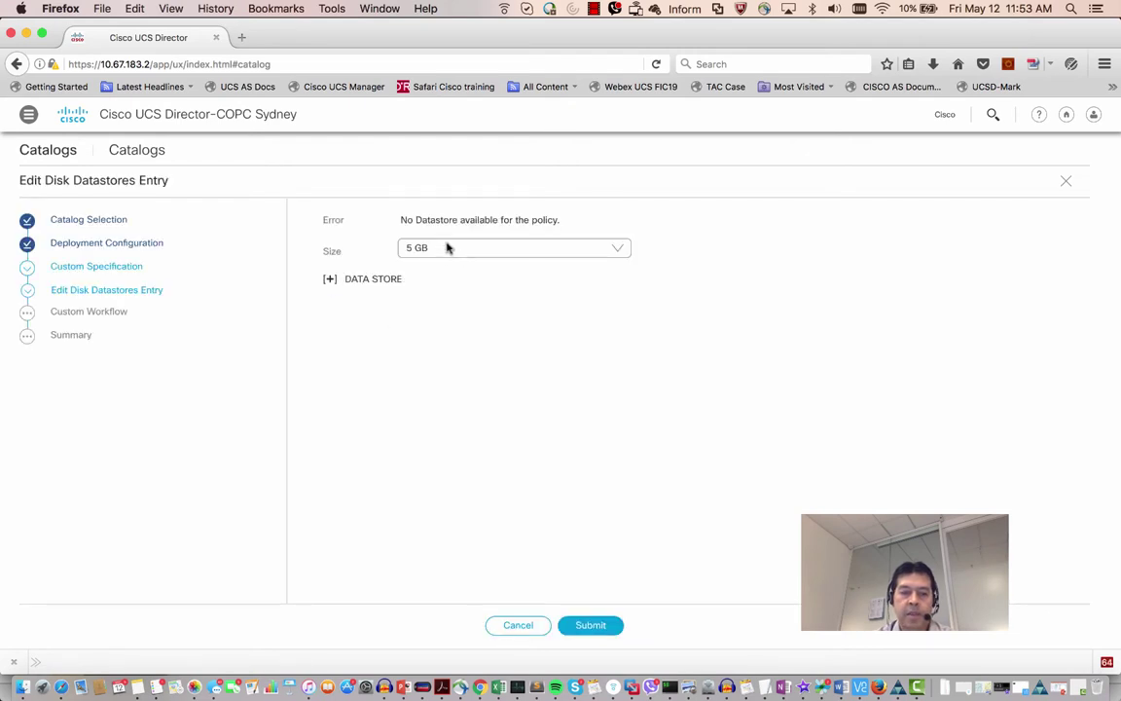
# Highlight the 'No Datastore available for the policy.' error, then show the admin VMware Storage Policy list.
pyautogui.moveTo(402, 220); pyautogui.dragTo(557, 222)
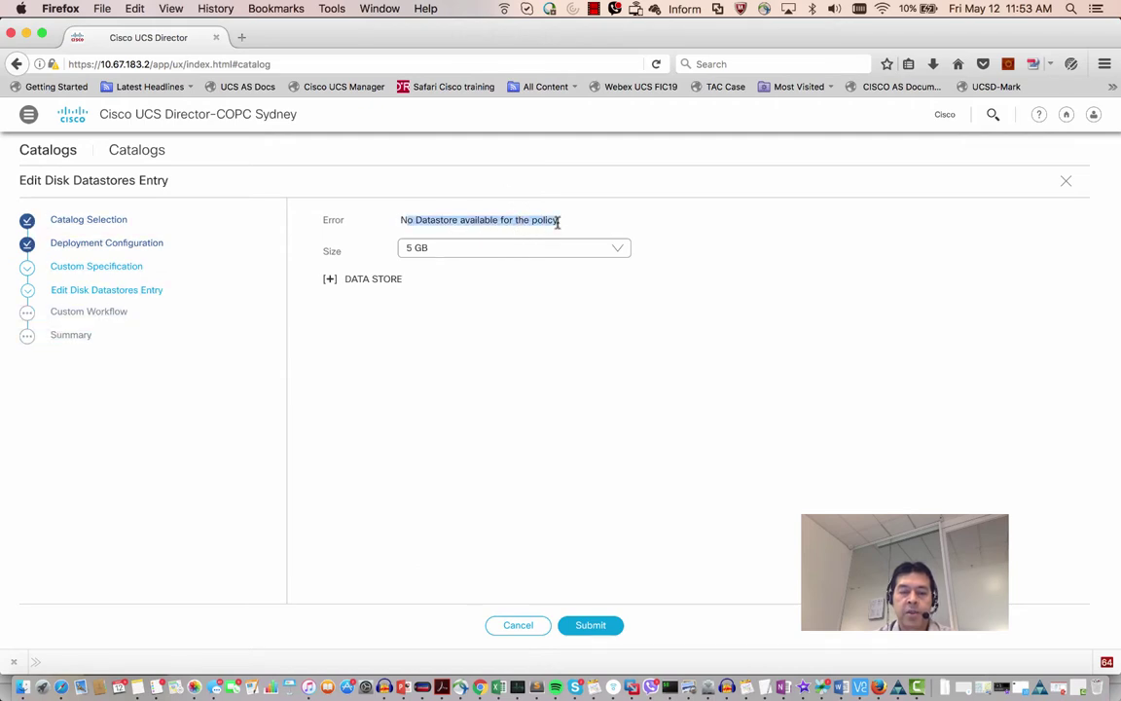
pyautogui.click(569, 224)
pyautogui.moveTo(569, 224); pyautogui.dragTo(398, 224)
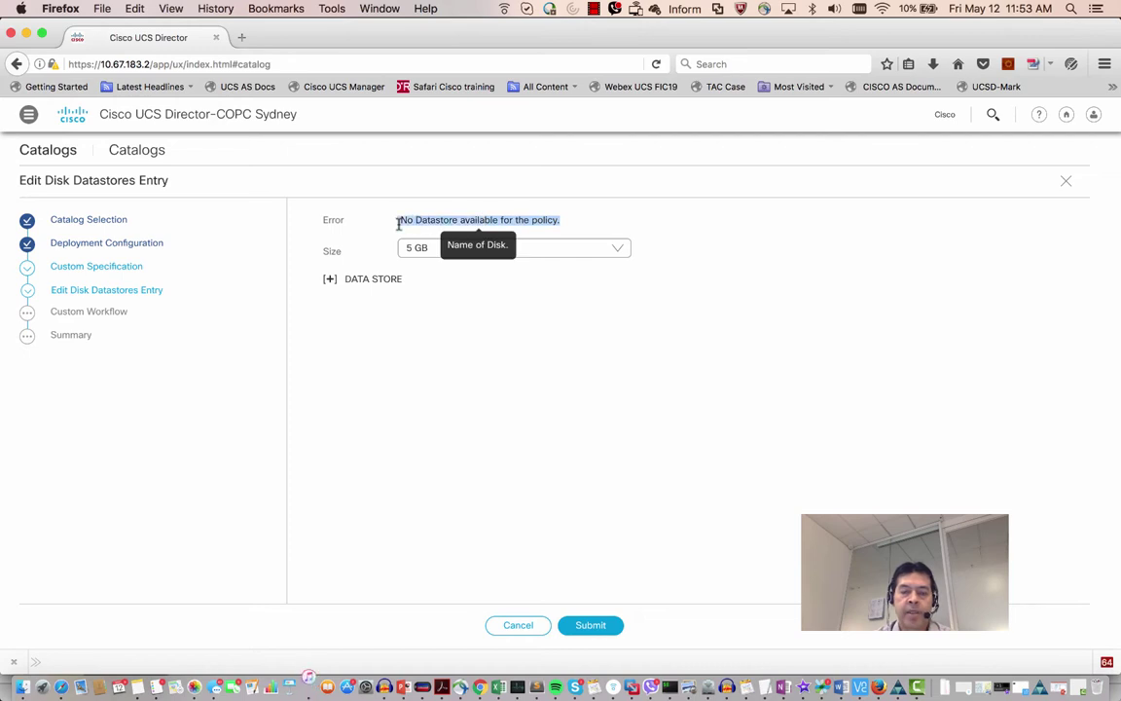
pyautogui.click(398, 224)
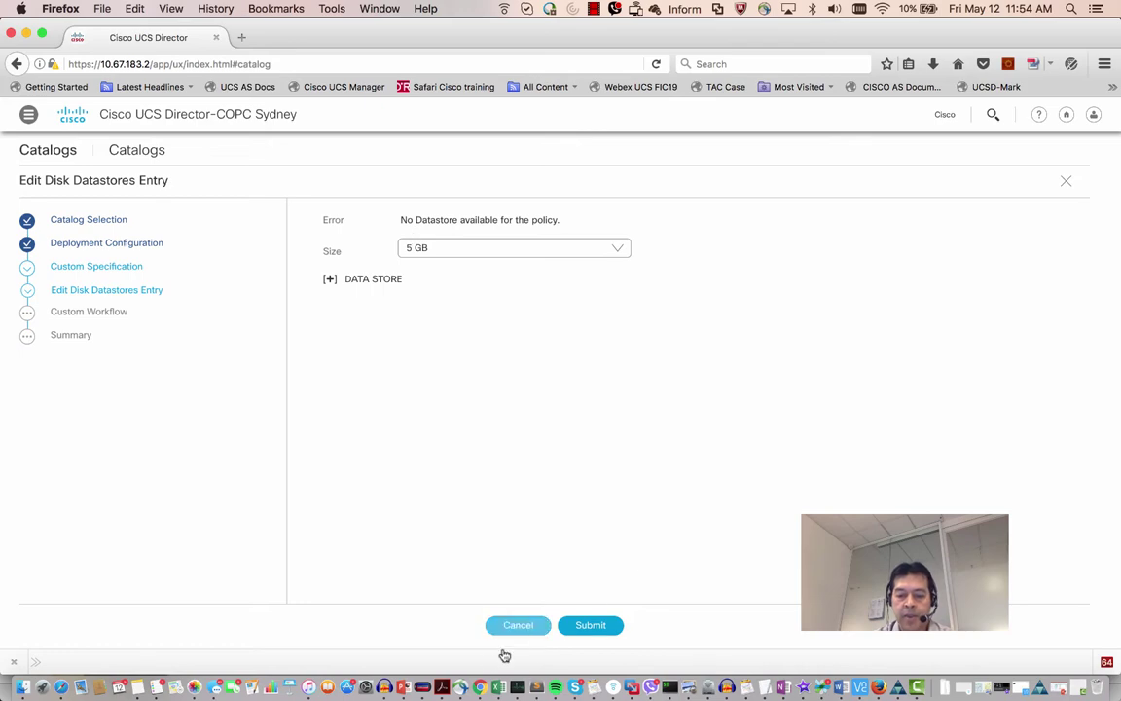
pyautogui.click(480, 687)
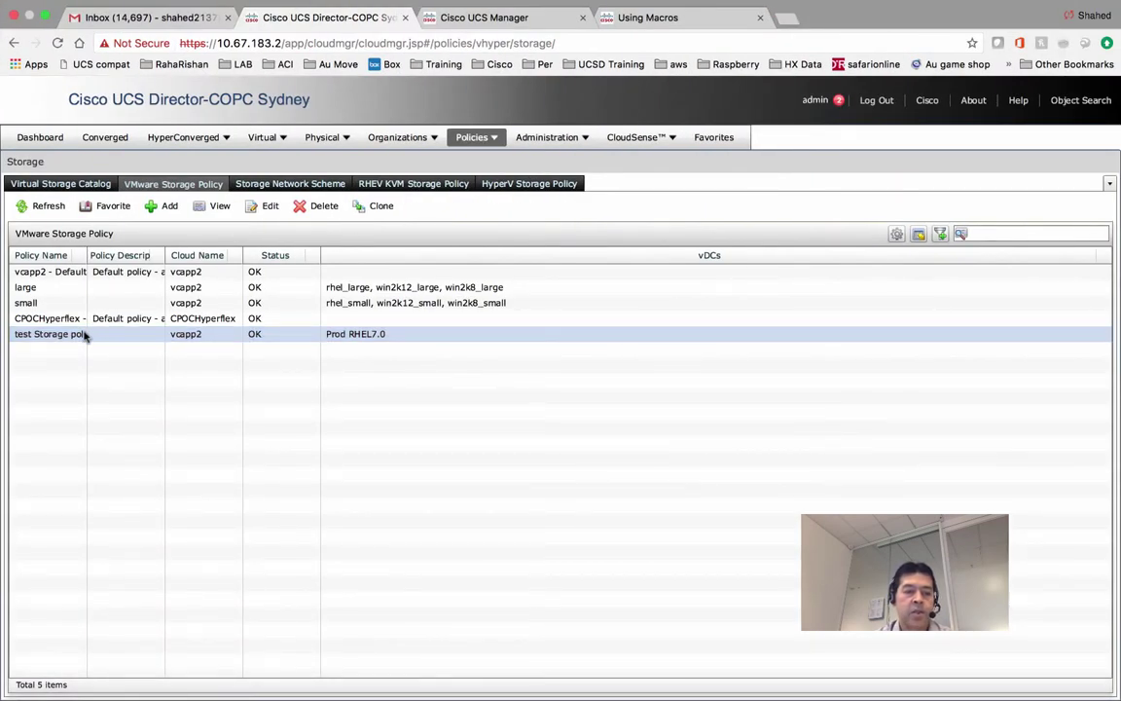
# Open the test Storage pol policy and confirm datastore1 (2) is its only selected datastore.
pyautogui.doubleClick(122, 332)
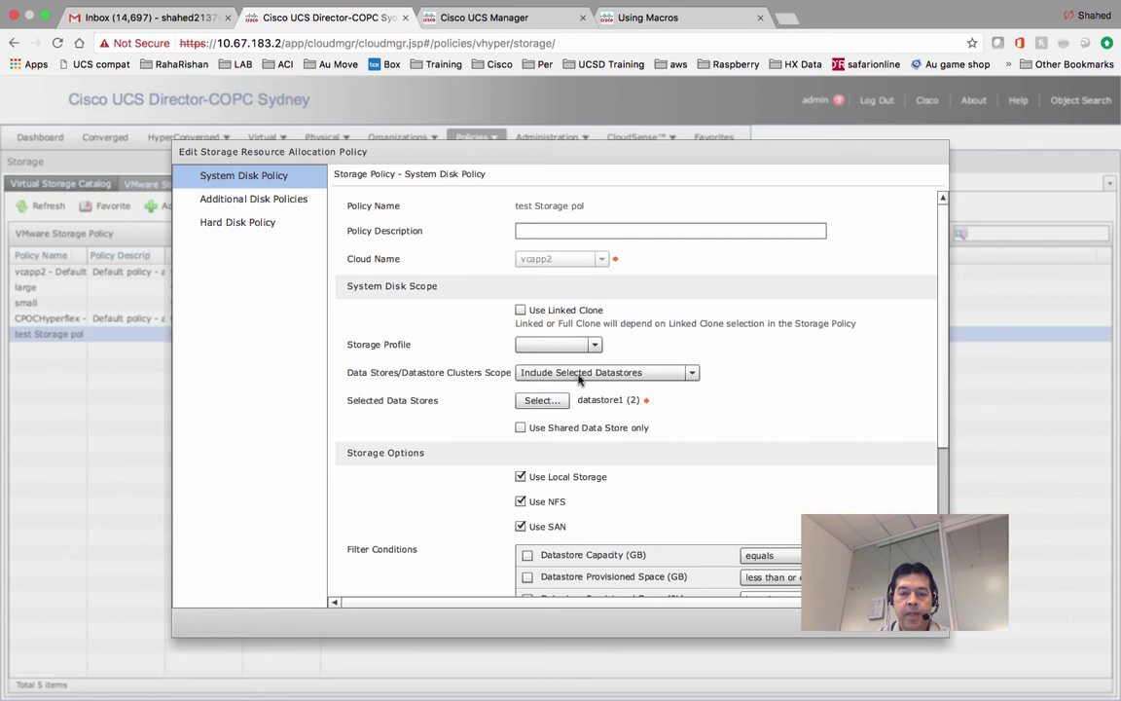
pyautogui.click(533, 403)
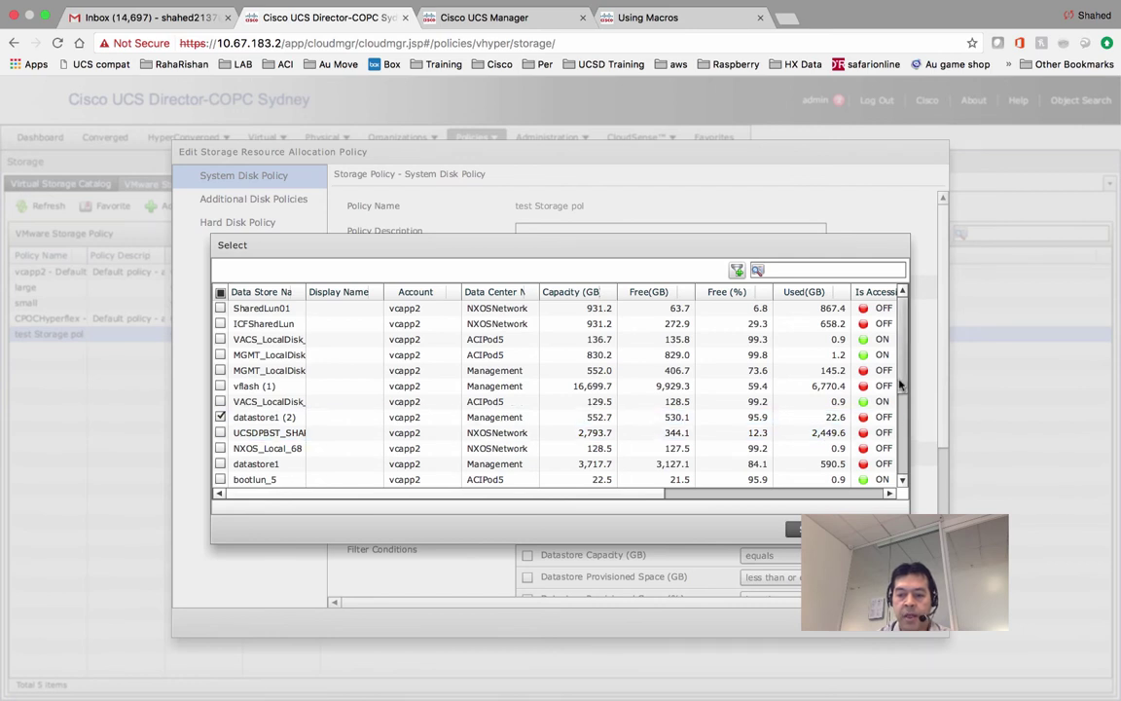
pyautogui.moveTo(900, 386); pyautogui.dragTo(900, 425)
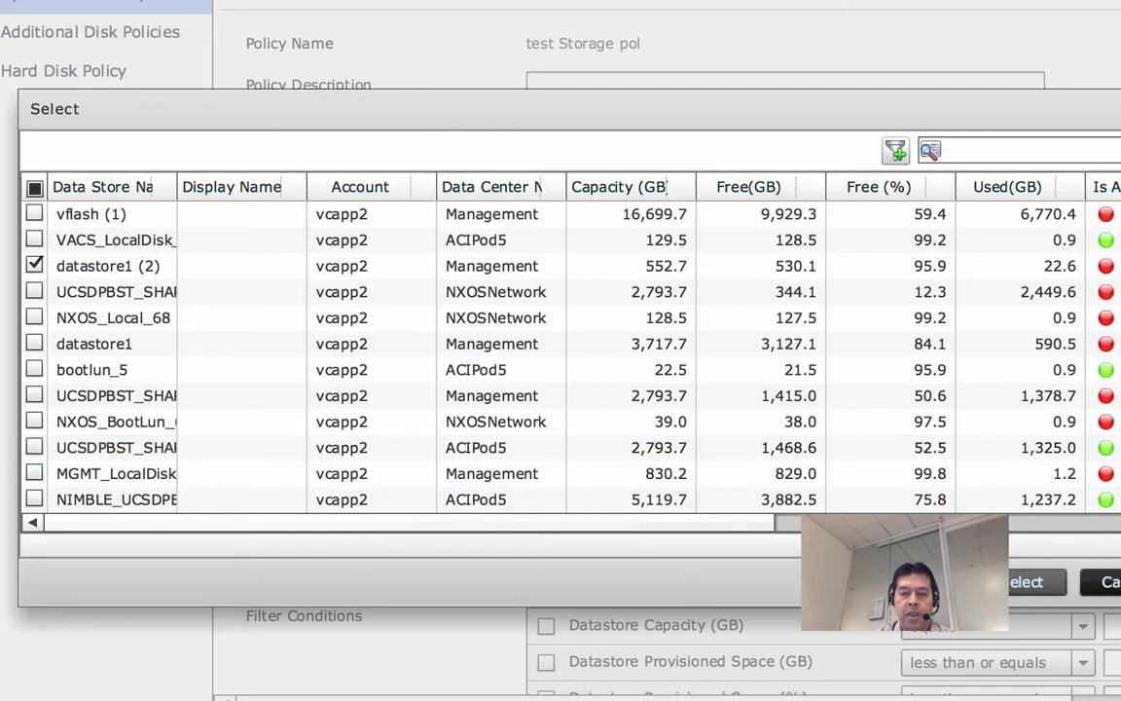
pyautogui.click(1031, 581)
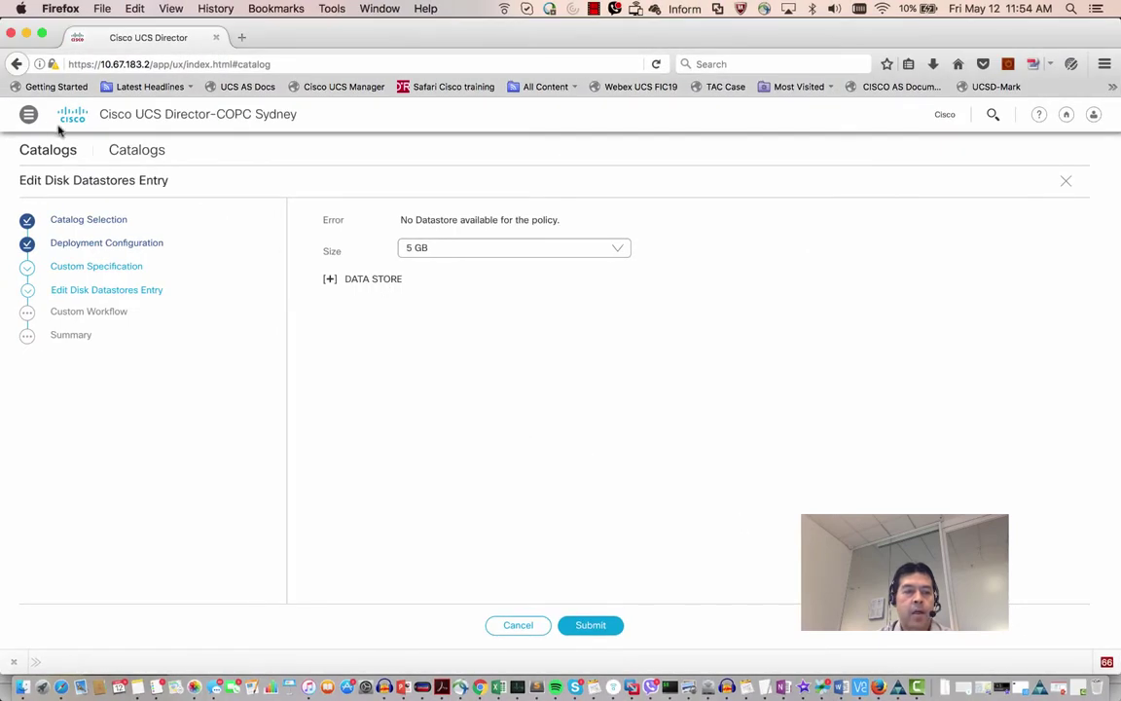
# Go to the Dashboard, then to the Virtual Resources summary with last-week usage trend charts.
pyautogui.click(28, 117)
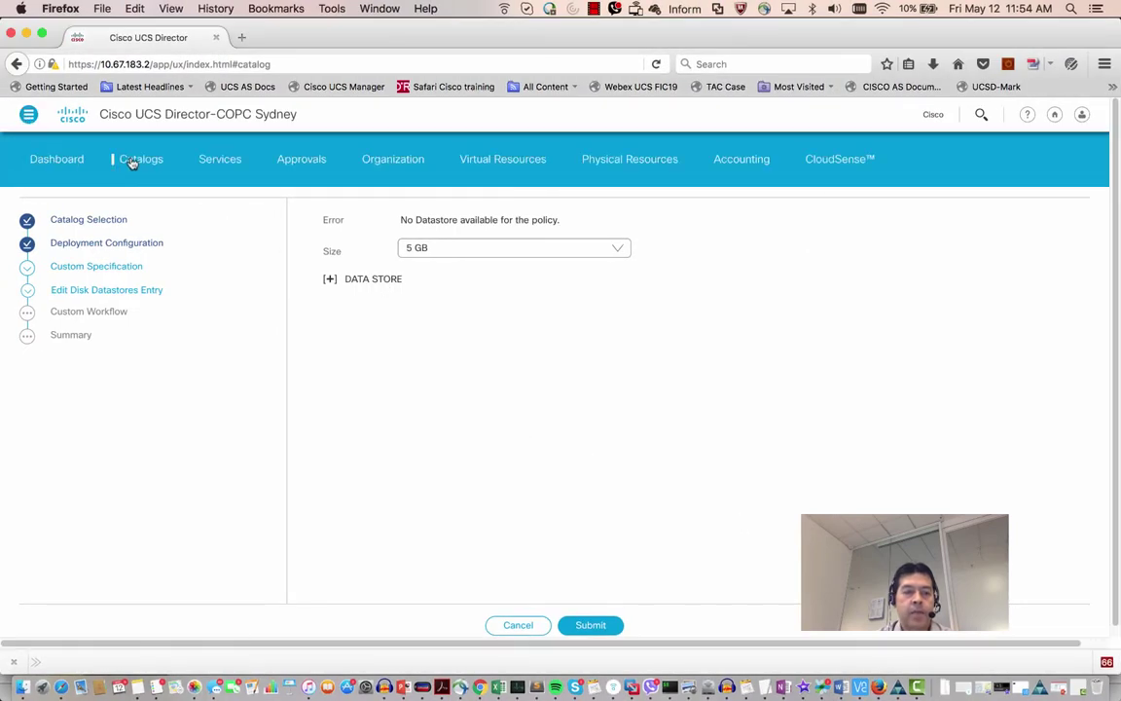
pyautogui.click(122, 152)
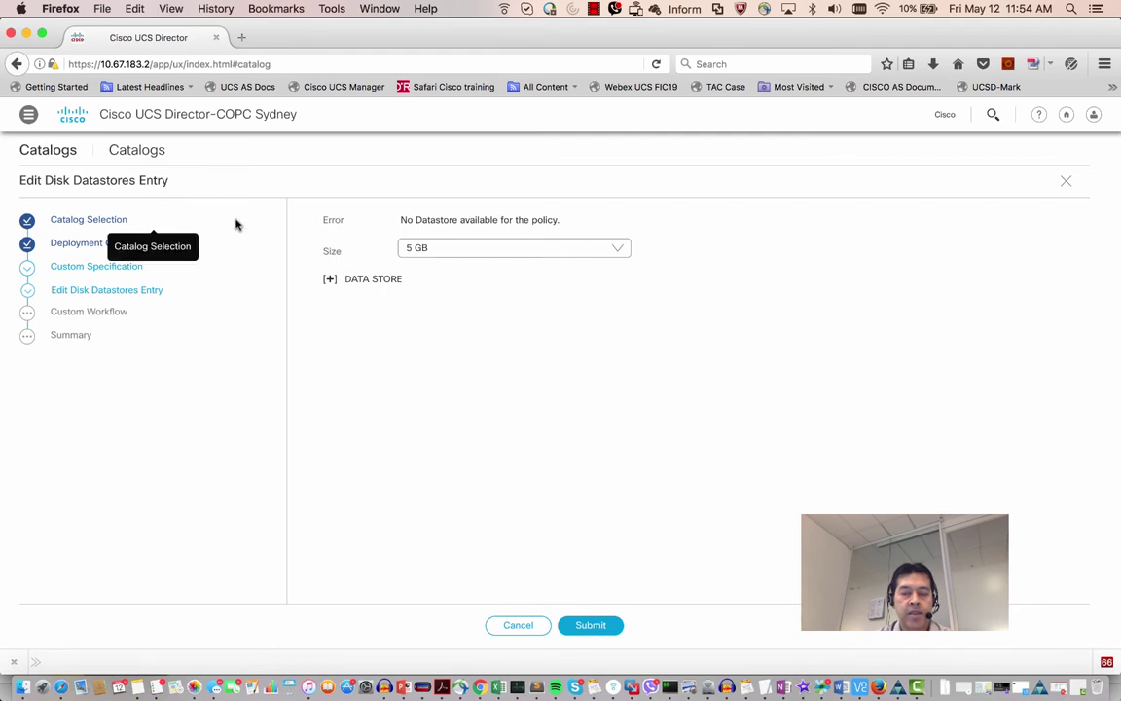
pyautogui.click(30, 115)
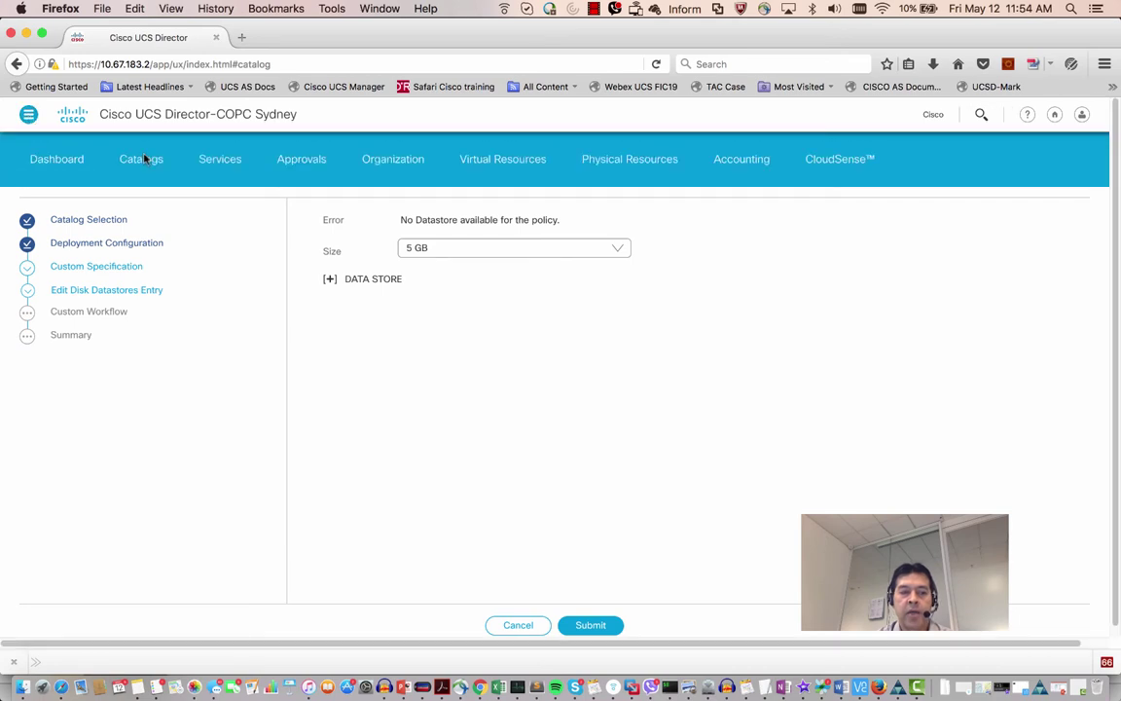
pyautogui.click(73, 166)
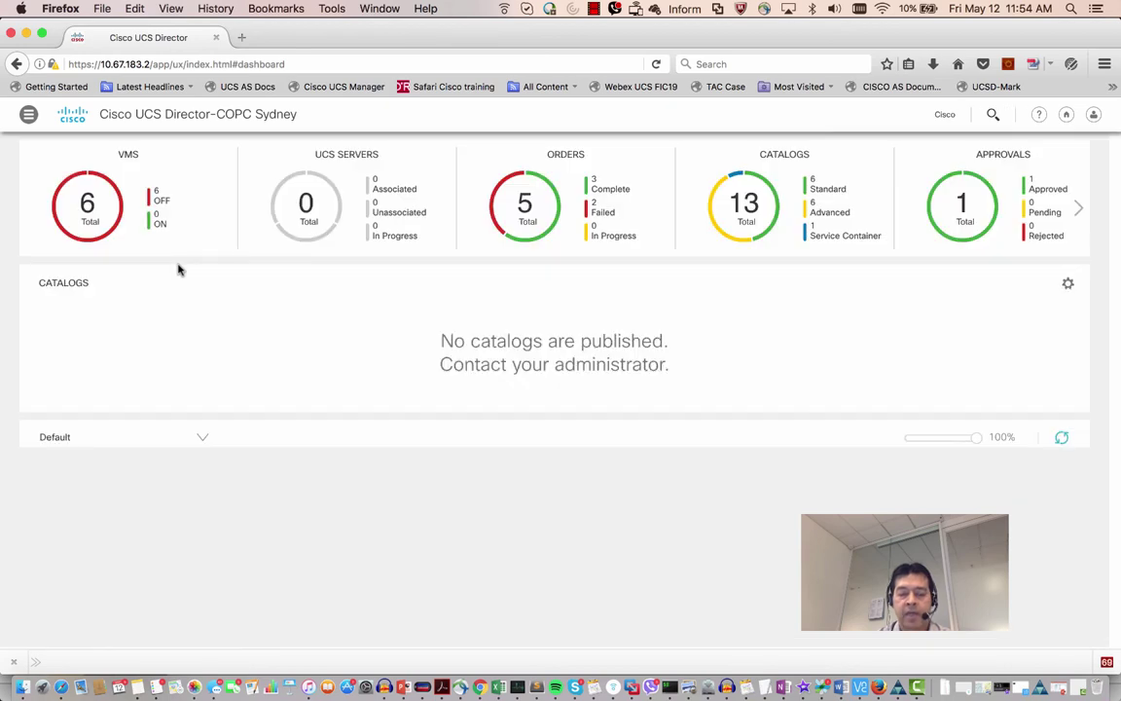
pyautogui.click(29, 116)
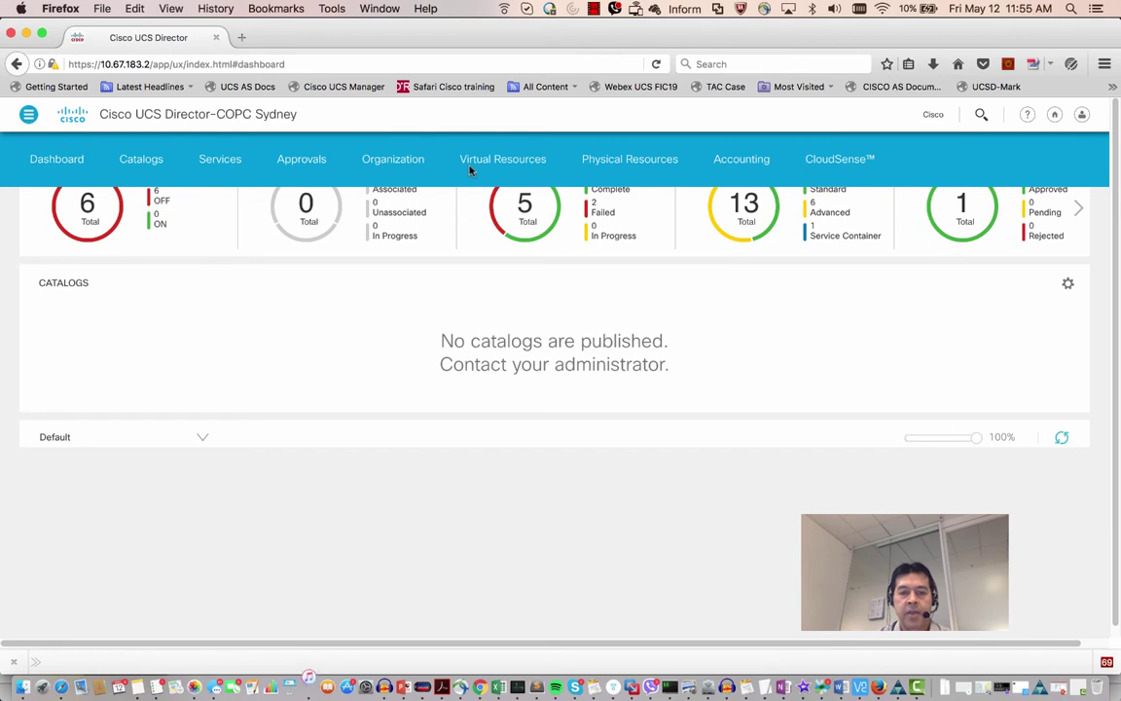
pyautogui.click(505, 161)
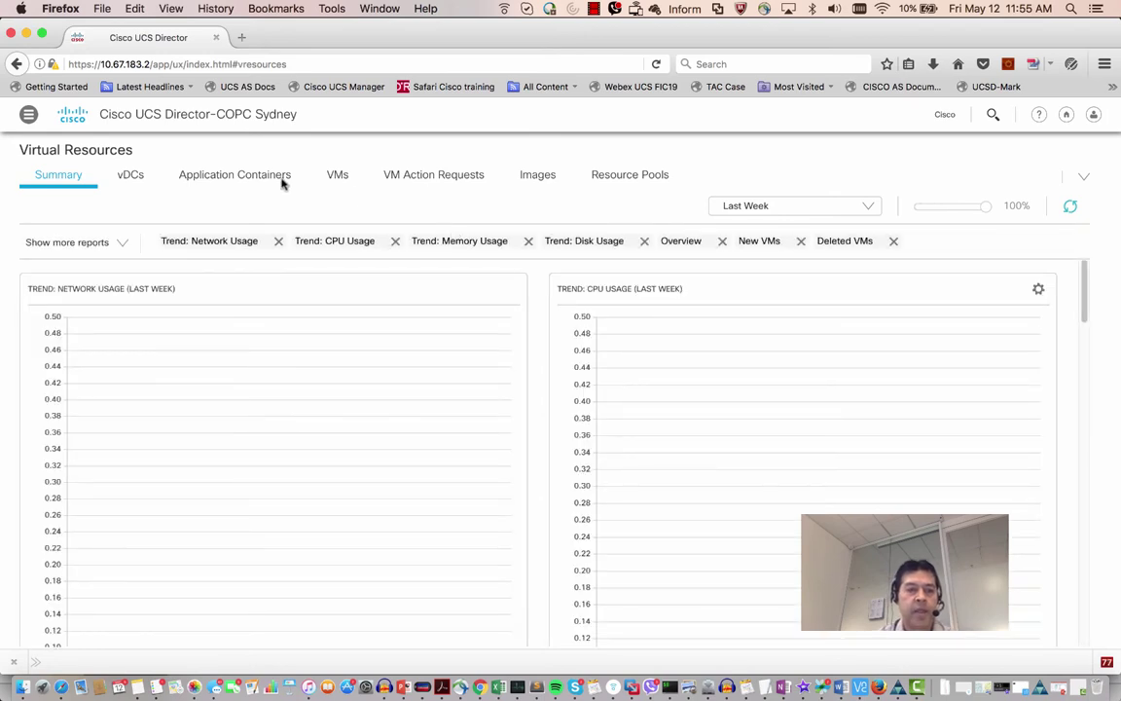
# List the six demoTenant VMs, select VM 196 (demoTenant-L-SR300), and review its More Actions options.
pyautogui.click(335, 179)
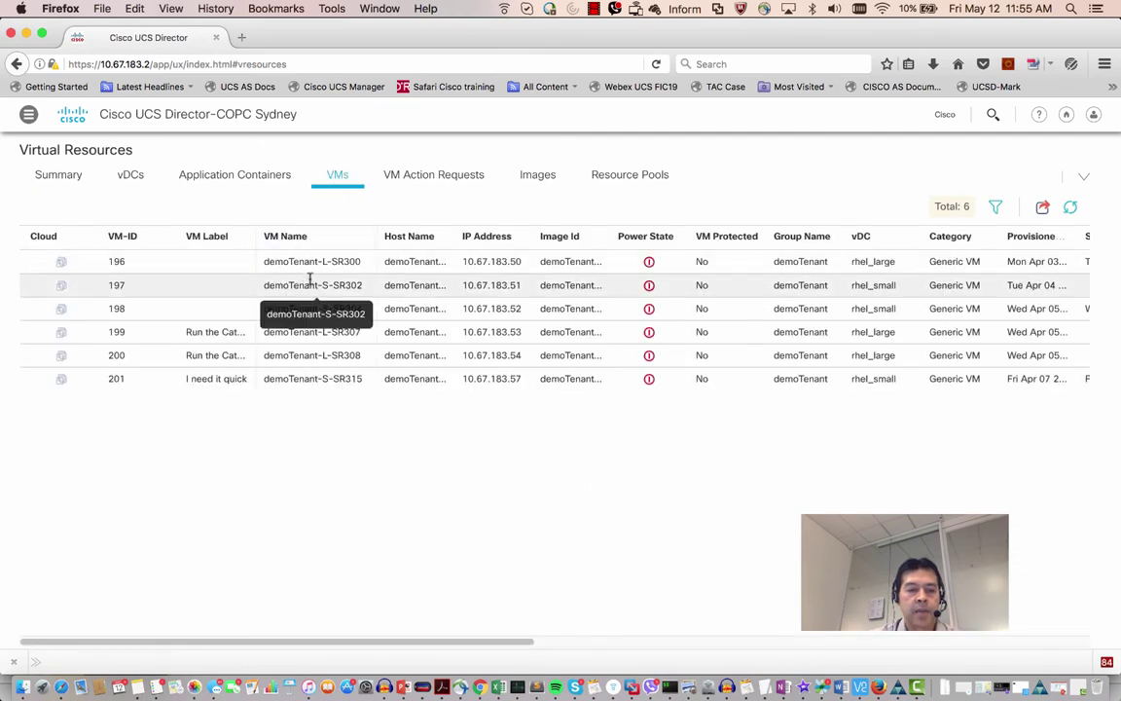
pyautogui.click(313, 264)
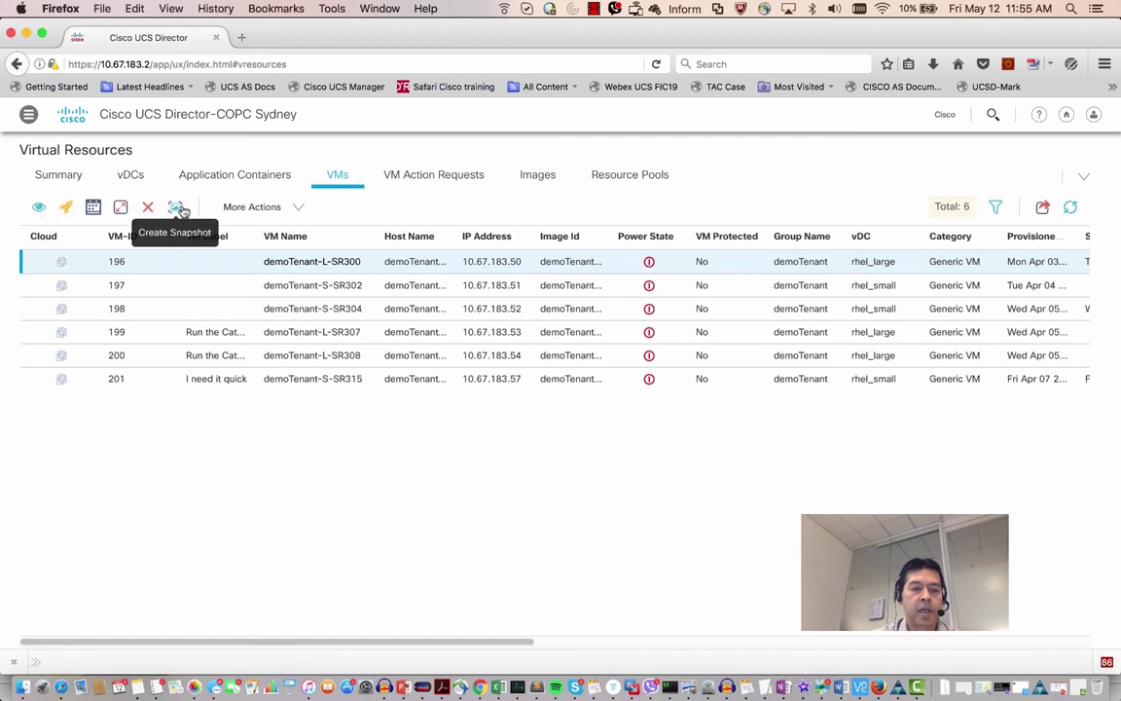
pyautogui.click(297, 210)
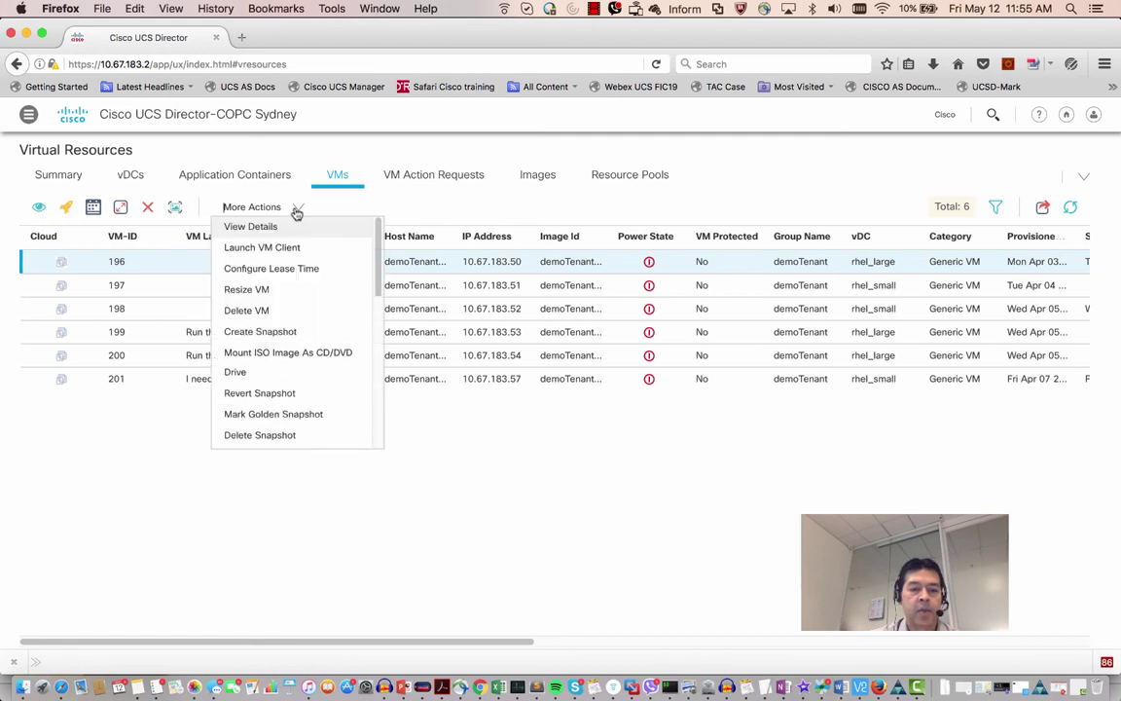
pyautogui.moveTo(381, 270); pyautogui.dragTo(470, 460)
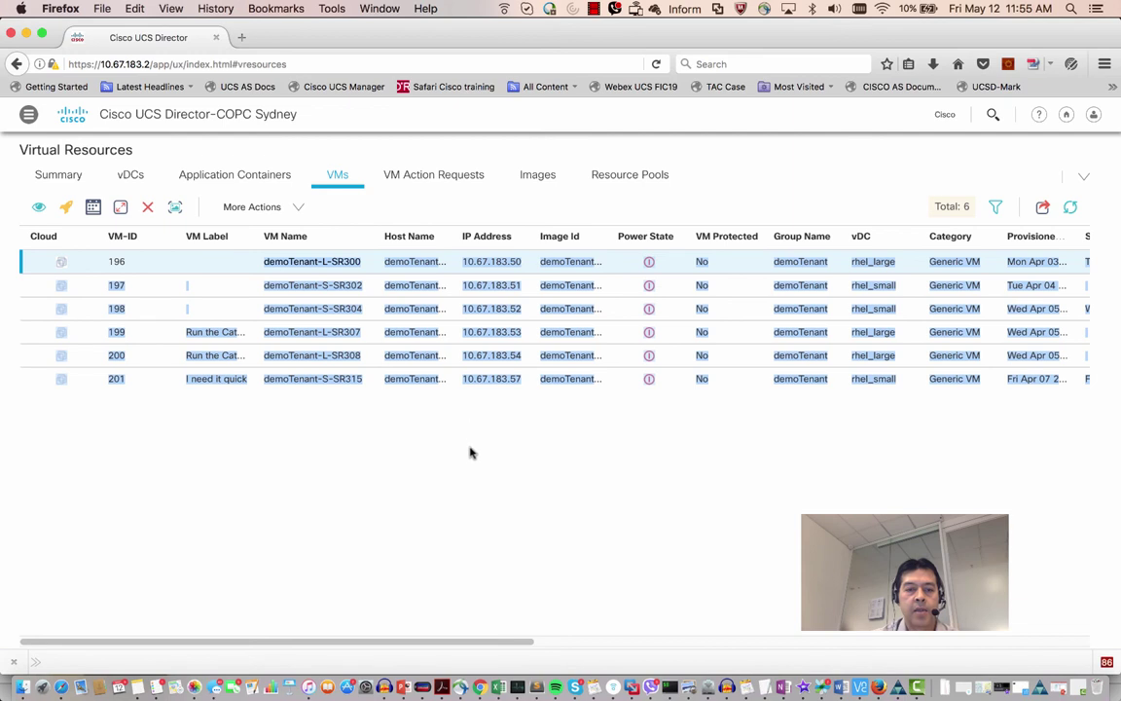
pyautogui.click(470, 458)
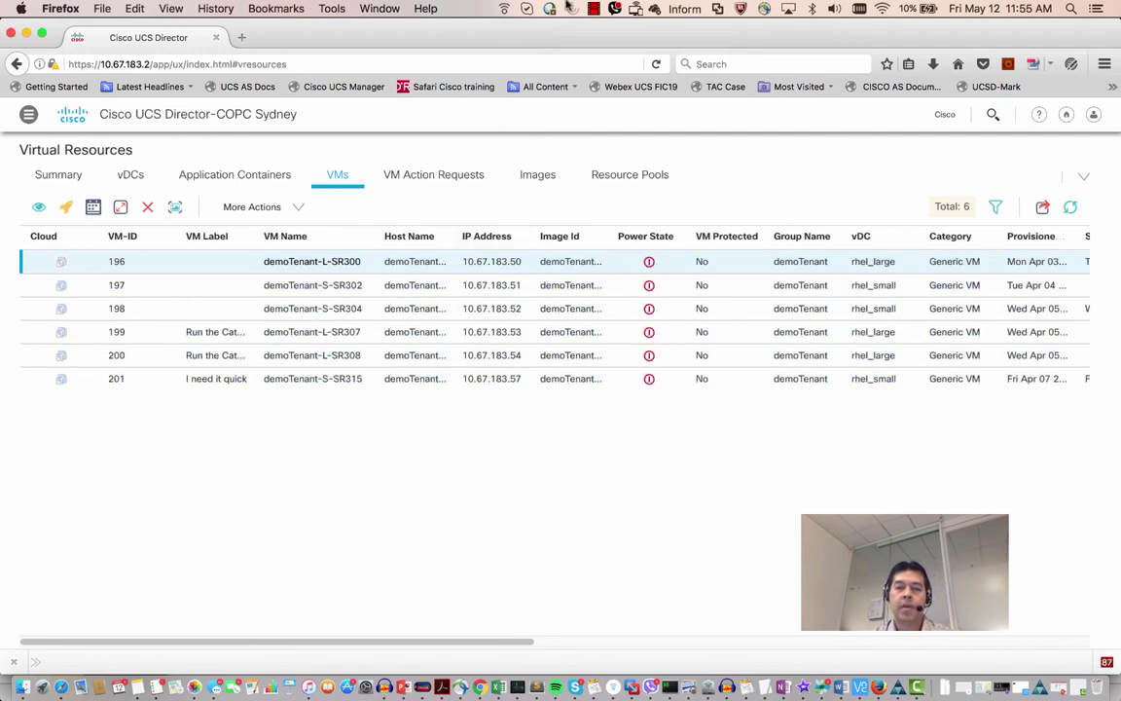
pyautogui.click(593, 10)
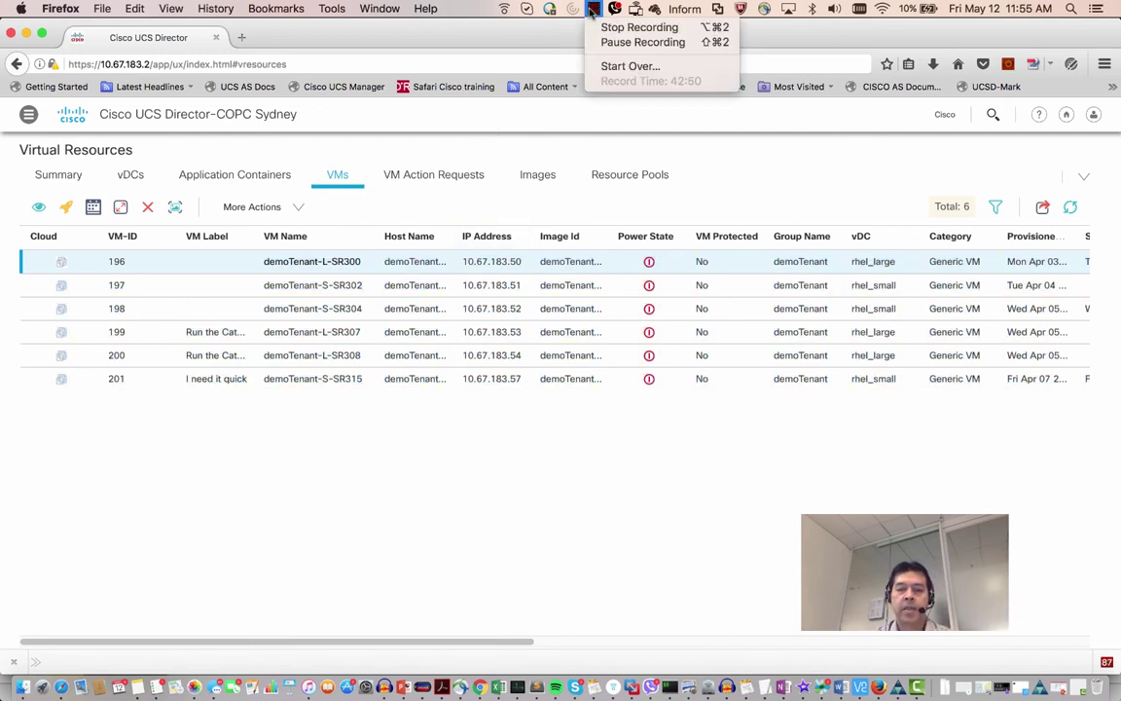